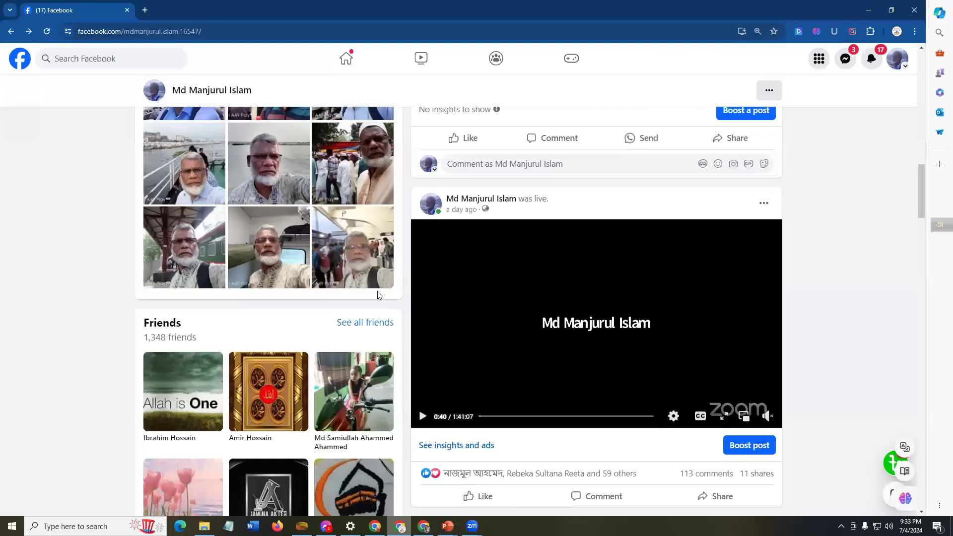
Step: Scroll up the profile, reselect your personal profile from the account menu, then go to Home
{"action": "scroll", "coordinate": [411, 302], "scroll_direction": "up", "scroll_amount": 19}
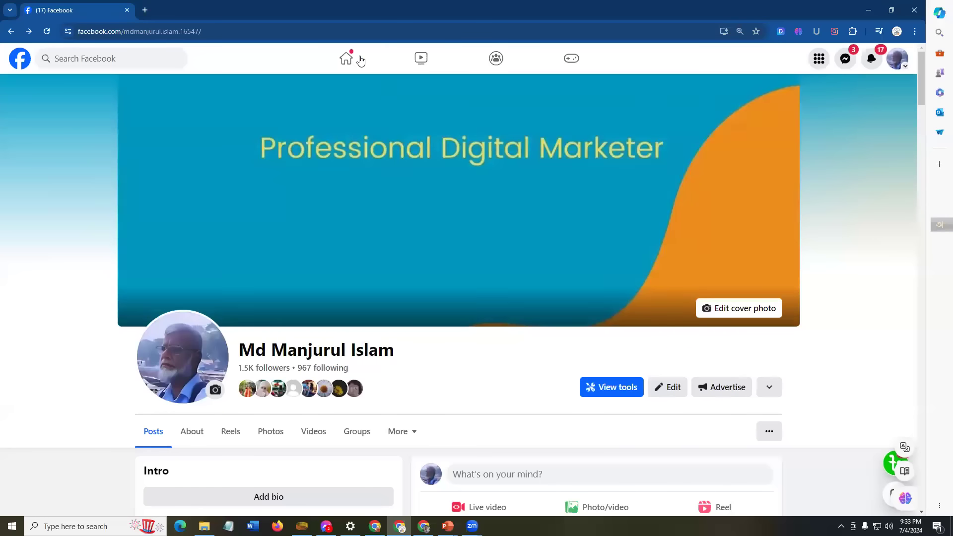
{"action": "left_click", "coordinate": [902, 58]}
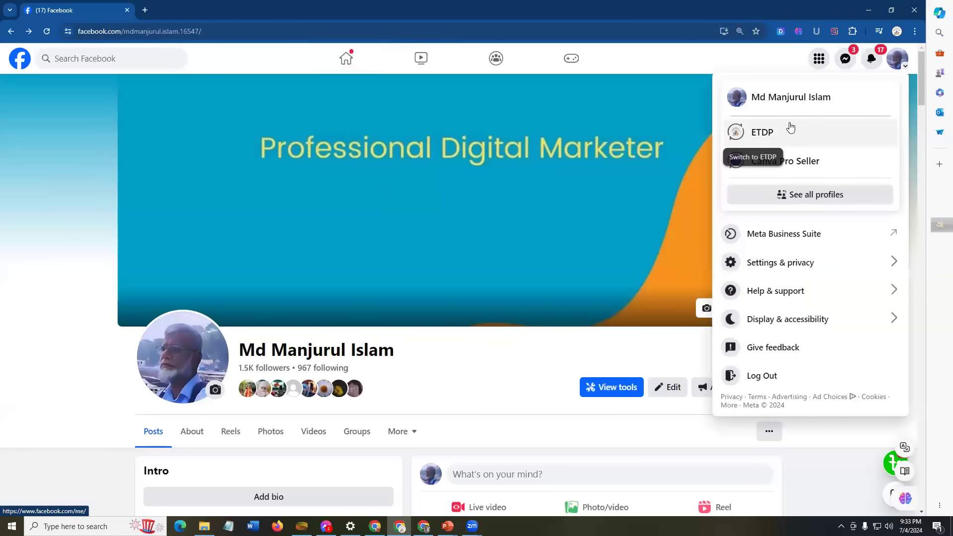
{"action": "left_click", "coordinate": [799, 105]}
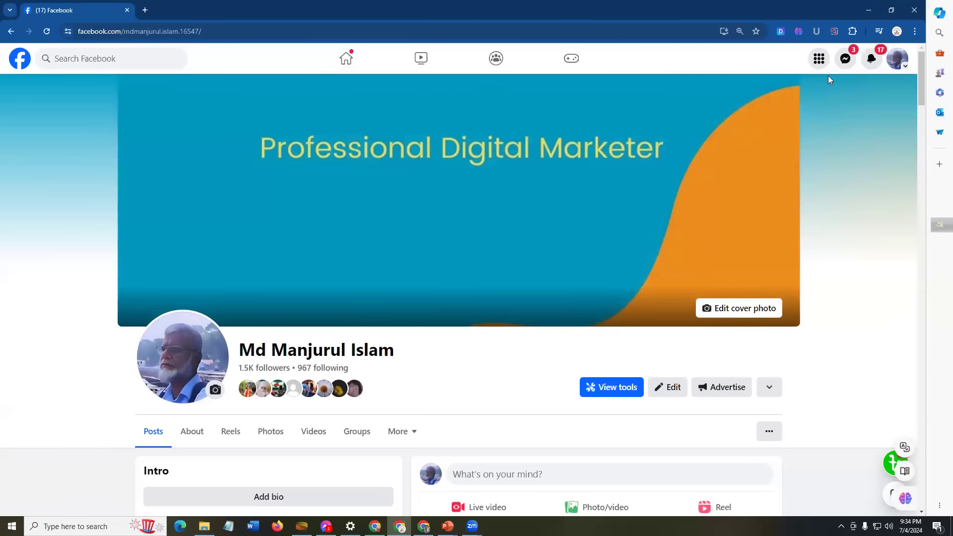
{"action": "left_click", "coordinate": [345, 59]}
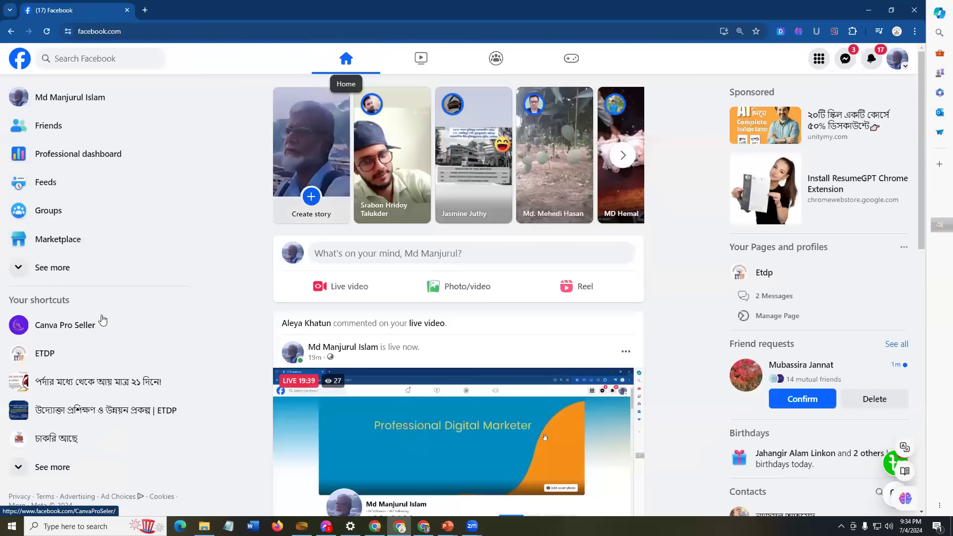
Step: Open the women's training group in a new tab, browse it, then bring up the PowerPoint banner slide
{"action": "middle_click", "coordinate": [57, 385]}
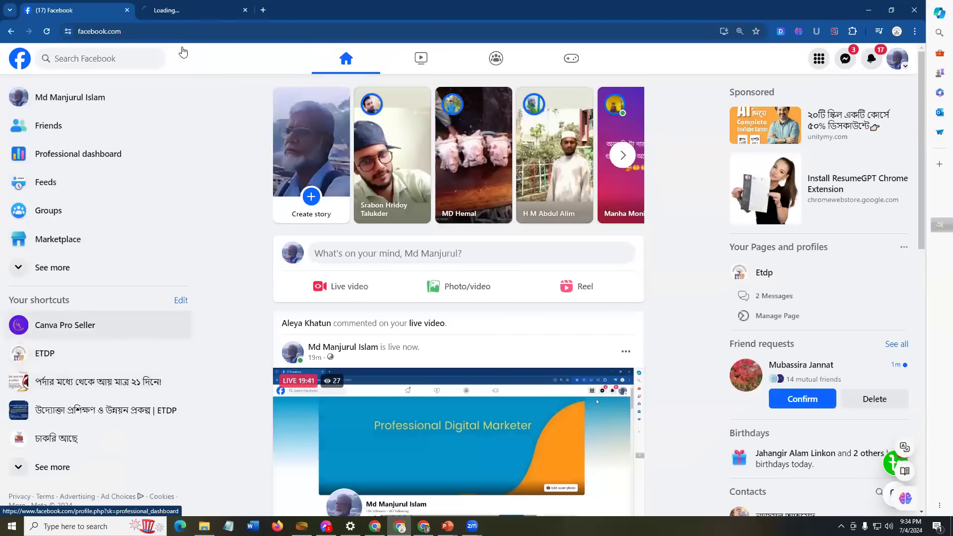
{"action": "left_click", "coordinate": [194, 10]}
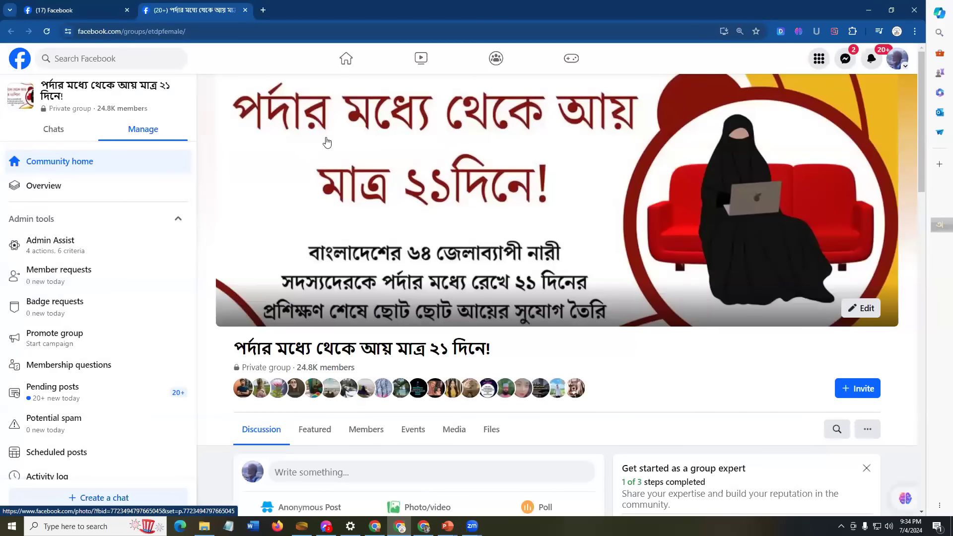
{"action": "scroll", "coordinate": [281, 242], "scroll_direction": "down", "scroll_amount": 4}
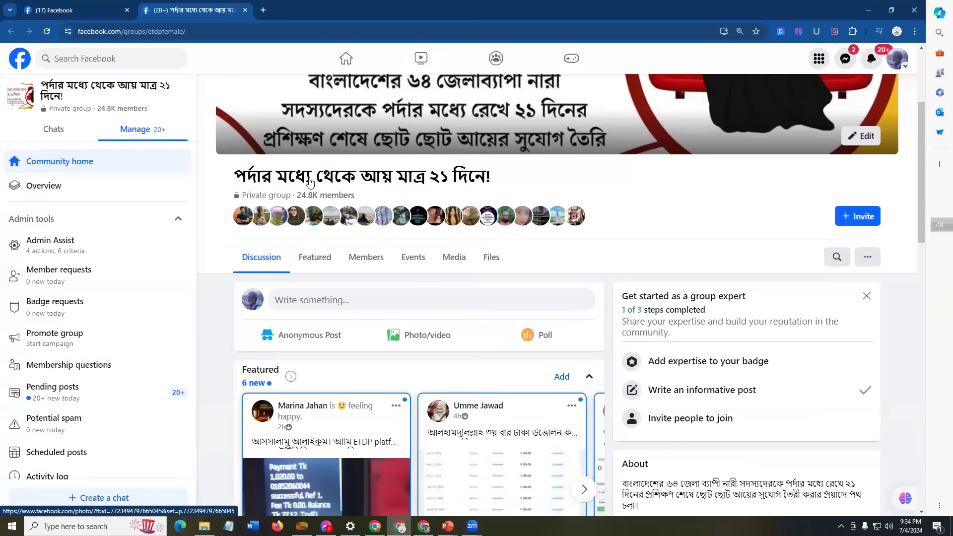
{"action": "scroll", "coordinate": [759, 290], "scroll_direction": "up", "scroll_amount": 4}
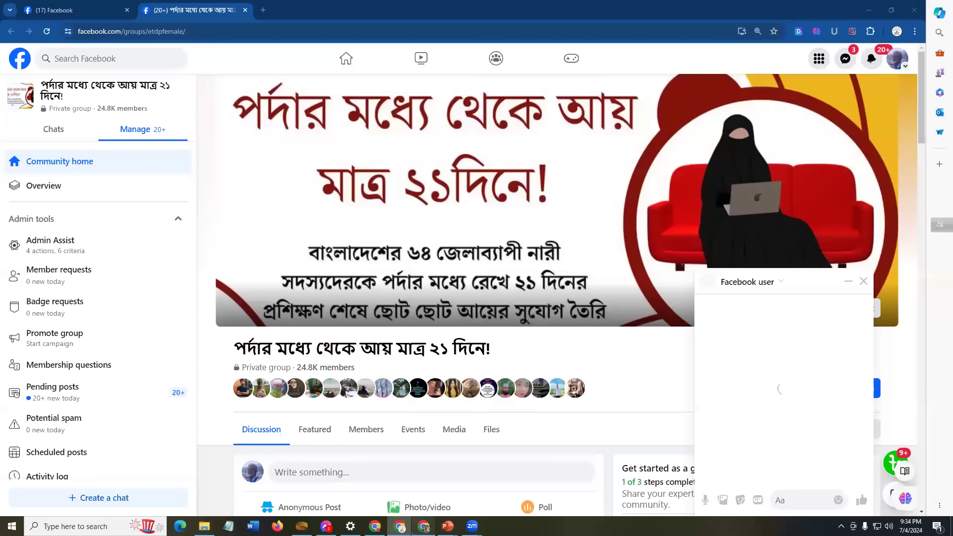
{"action": "mouse_move", "coordinate": [472, 526]}
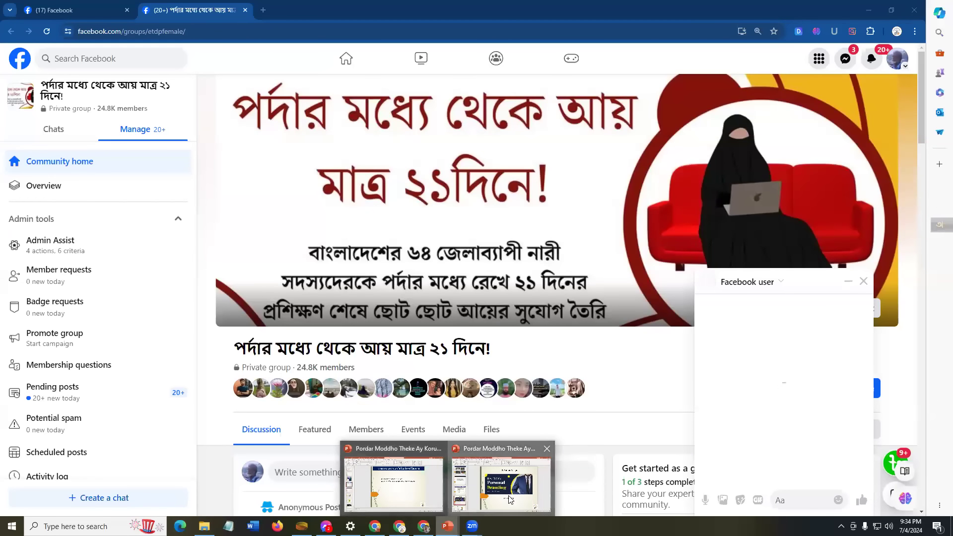
{"action": "left_click", "coordinate": [510, 499]}
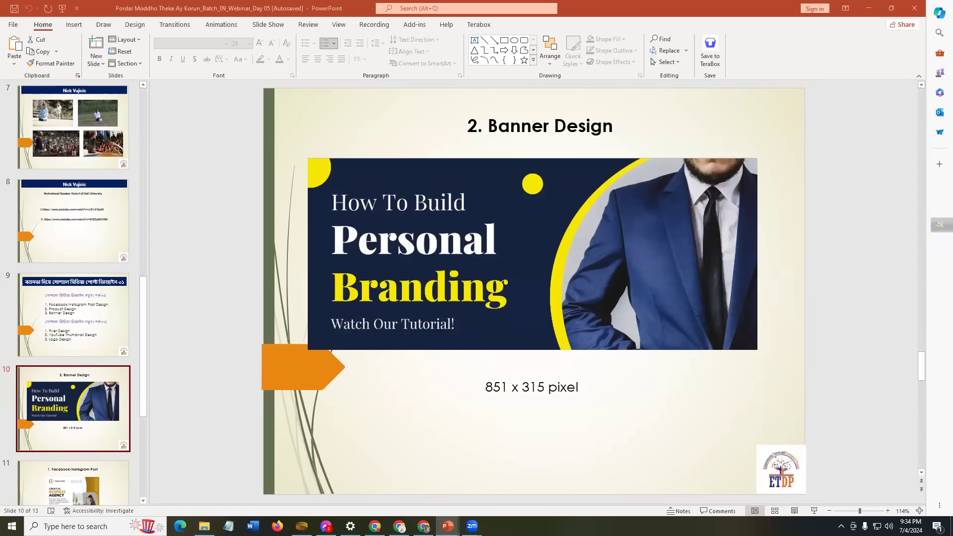
Step: Switch back to Chrome and open a new third tab
{"action": "key", "text": "alt+Tab"}
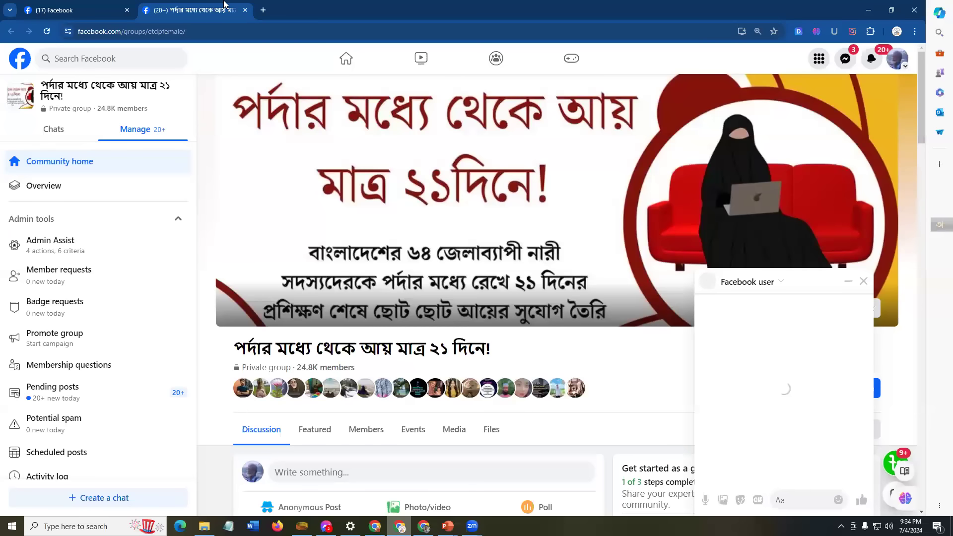
{"action": "left_click", "coordinate": [261, 10]}
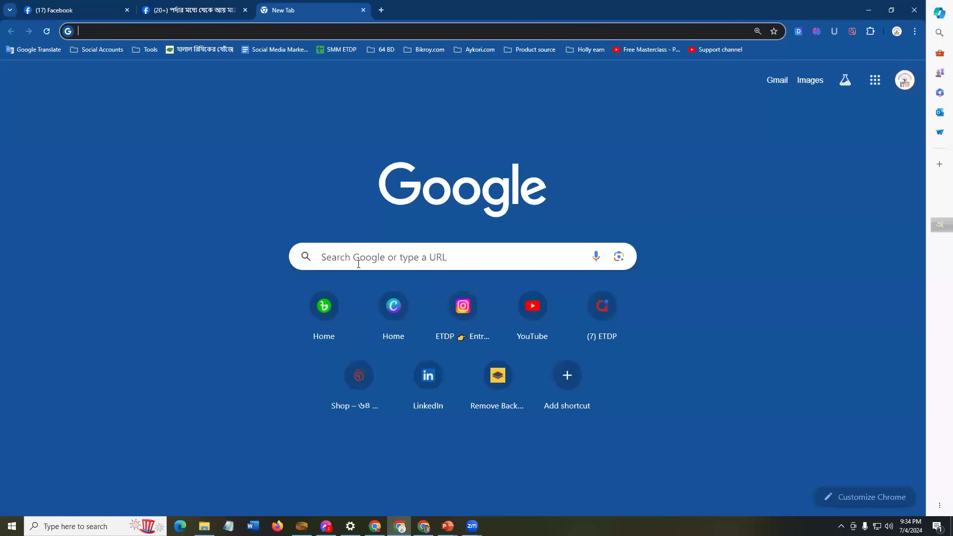
Step: Search Google for 'canva' using the recent suggestion and open the official Canva site
{"action": "left_click", "coordinate": [360, 254]}
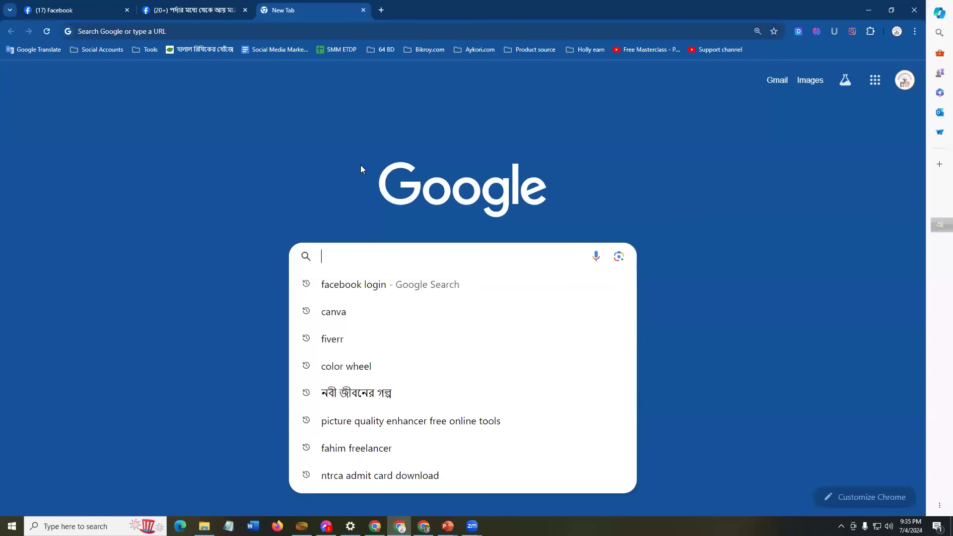
{"action": "left_click", "coordinate": [352, 311]}
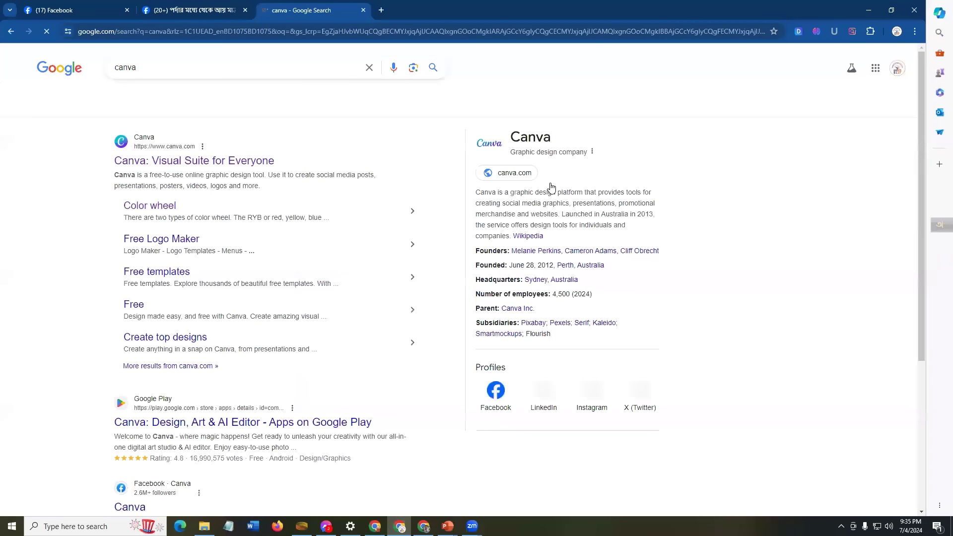
{"action": "left_click", "coordinate": [248, 156]}
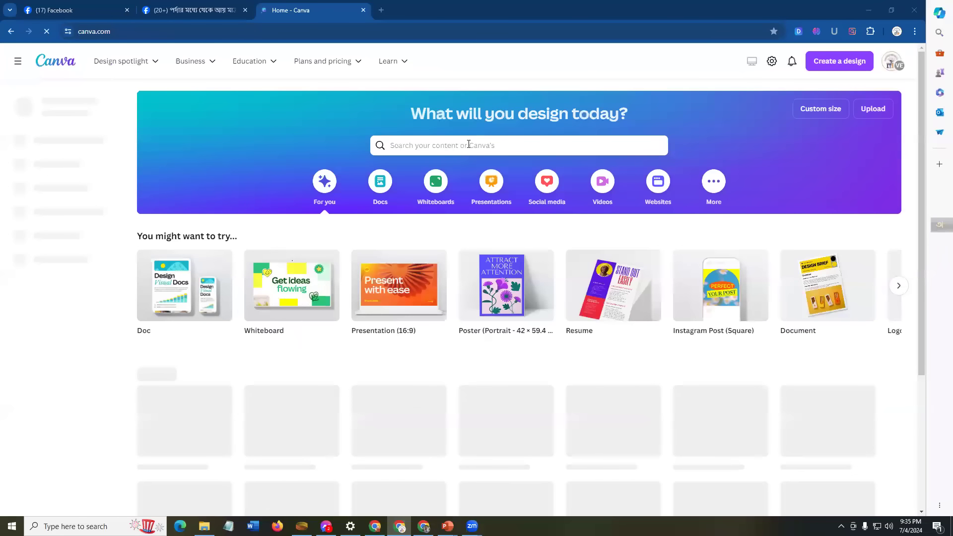
Step: Show Canva's design search suggestions, then switch to the PowerPoint Banner Design slide
{"action": "left_click", "coordinate": [436, 145]}
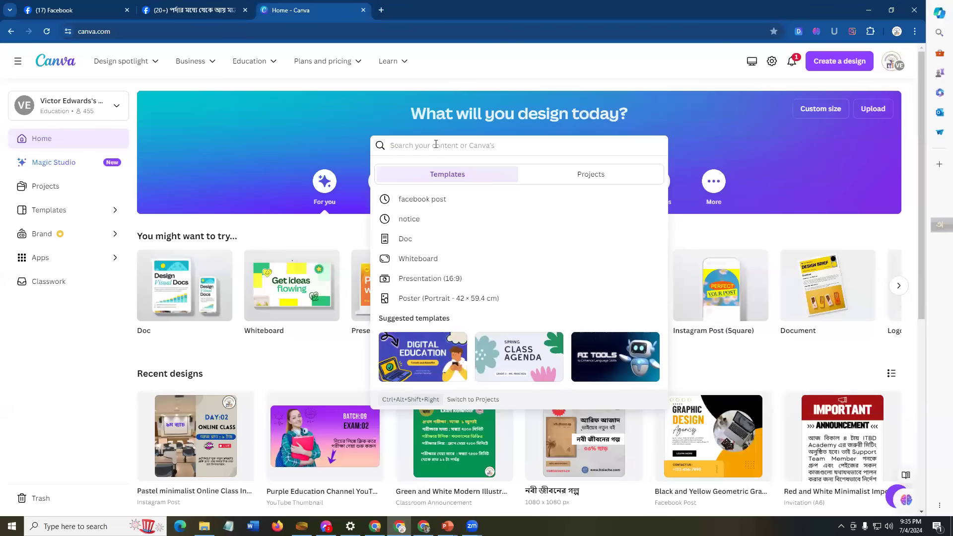
{"action": "left_click", "coordinate": [447, 526]}
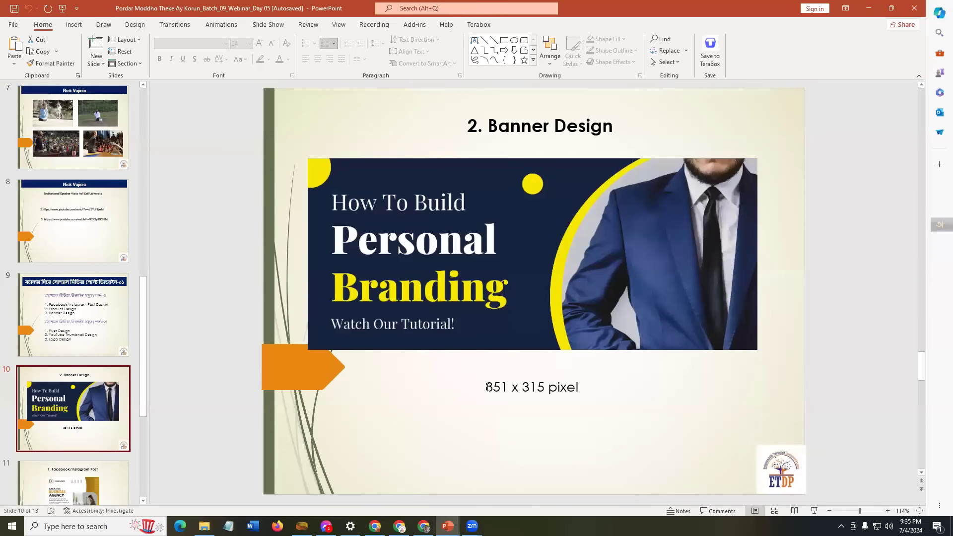
Step: Select the '851 x' size text on the slide, then return to Canva's search box
{"action": "left_click_drag", "start_coordinate": [500, 387], "coordinate": [521, 387]}
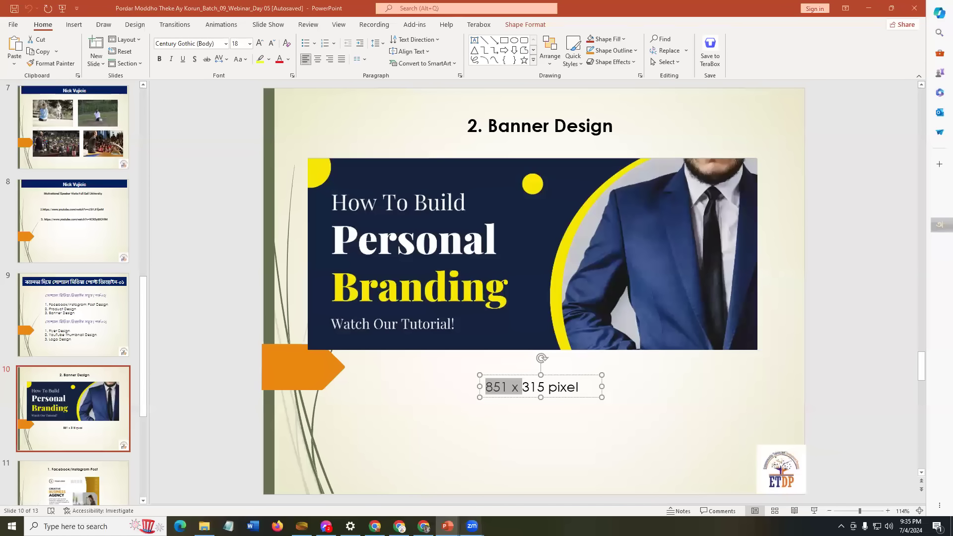
{"action": "mouse_move", "coordinate": [471, 526]}
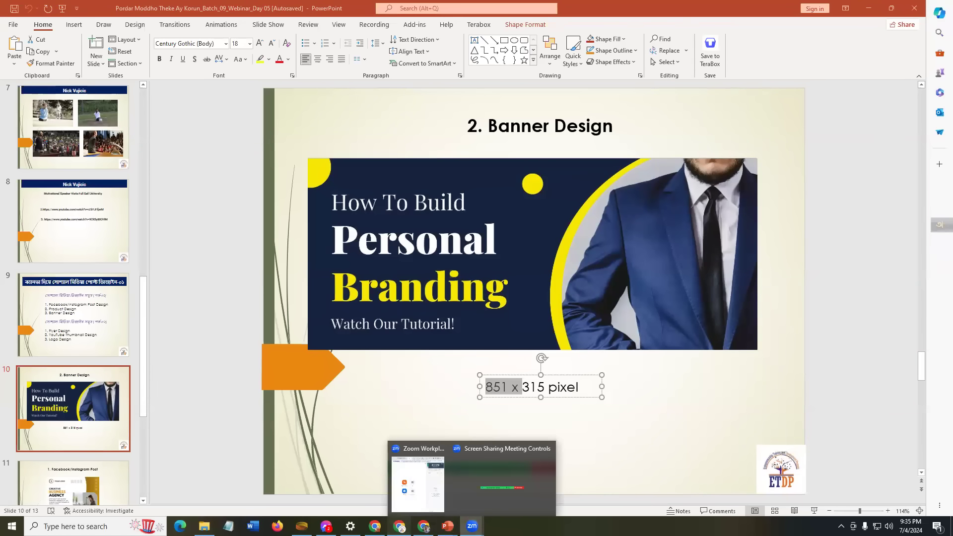
{"action": "key", "text": "alt+Tab"}
{"action": "left_click", "coordinate": [480, 144]}
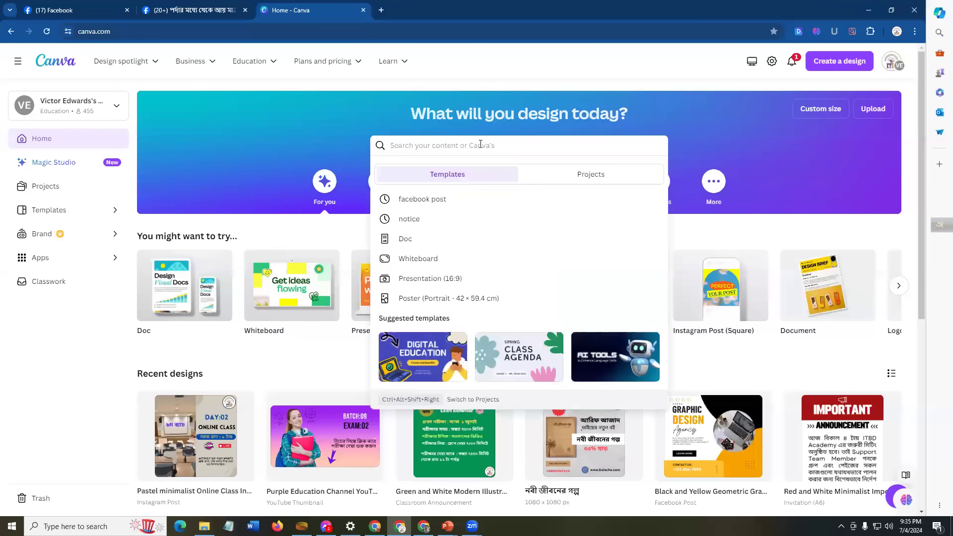
Step: Search Canva for 'banner' and scroll through the Banner template results
{"action": "type", "text": "socia"}
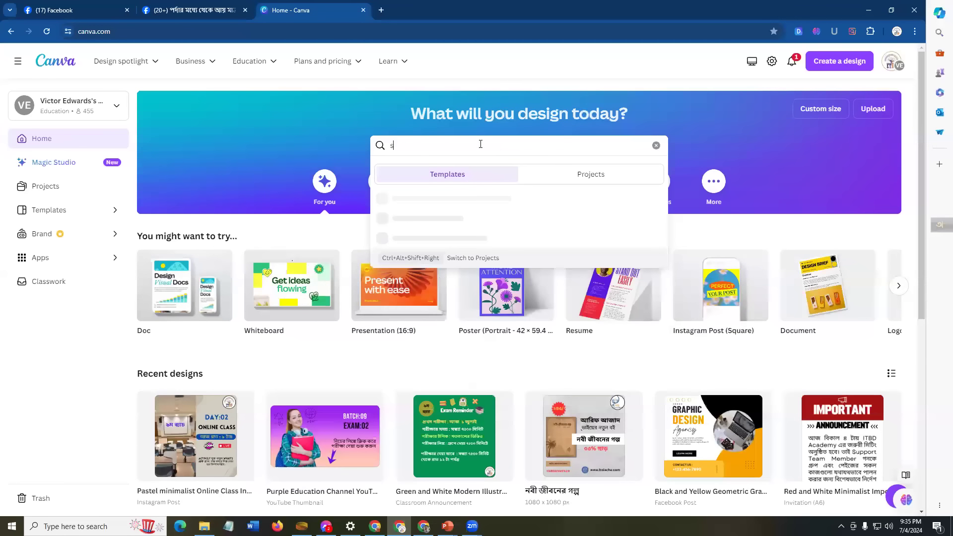
{"action": "key", "text": "BackSpace"}
{"action": "key", "text": "BackSpace"}
{"action": "key", "text": "BackSpace"}
{"action": "key", "text": "BackSpace"}
{"action": "key", "text": "BackSpace"}
{"action": "type", "text": "banna"}
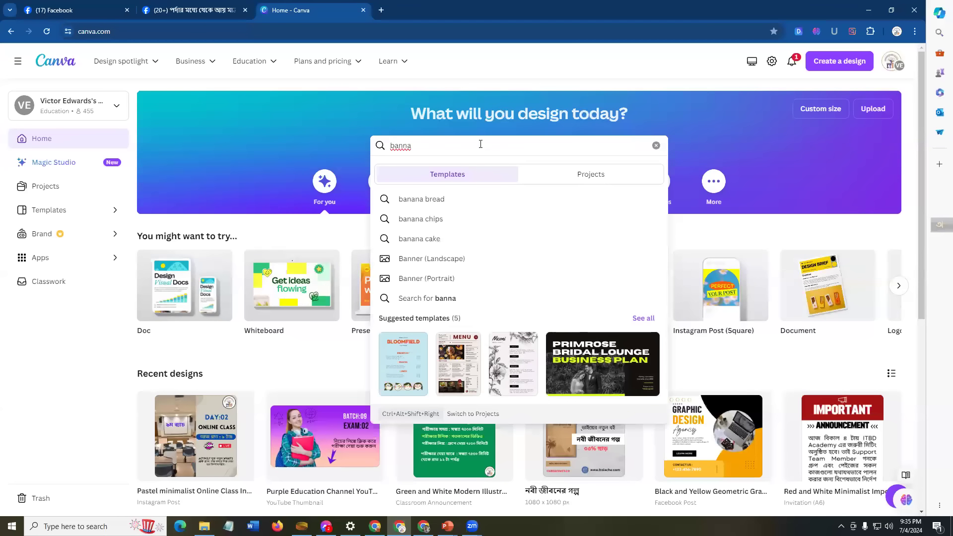
{"action": "key", "text": "BackSpace"}
{"action": "type", "text": "er"}
{"action": "key", "text": "Return"}
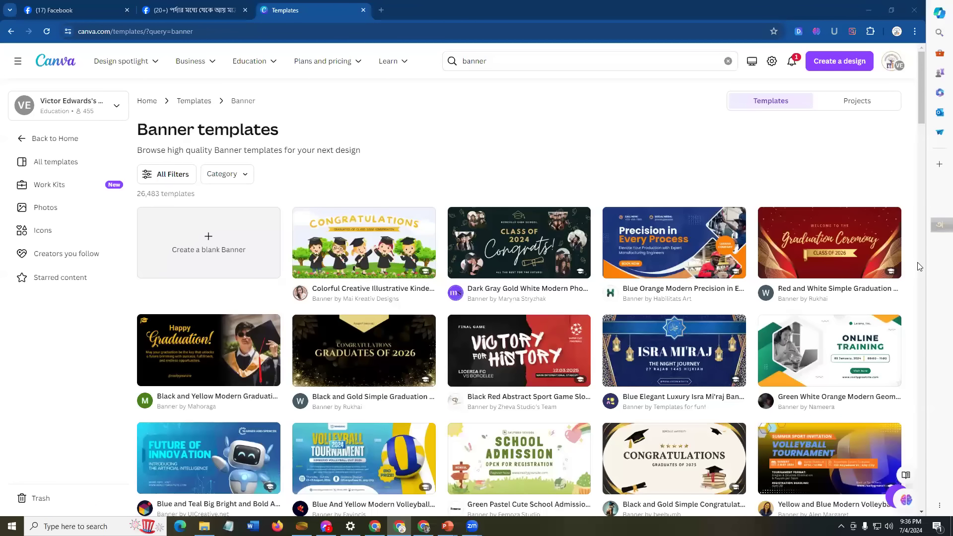
{"action": "scroll", "coordinate": [918, 267], "scroll_direction": "down", "scroll_amount": 3}
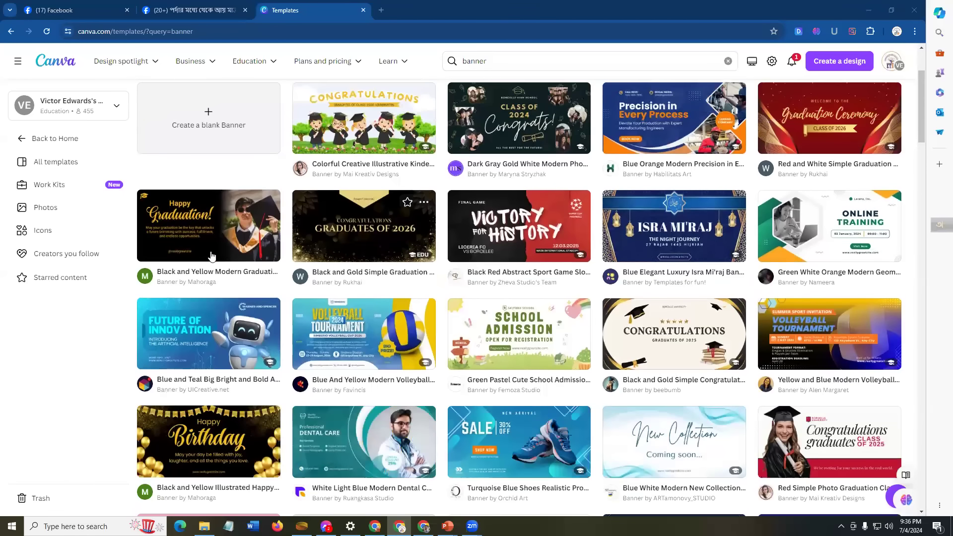
{"action": "scroll", "coordinate": [206, 253], "scroll_direction": "up", "scroll_amount": 3}
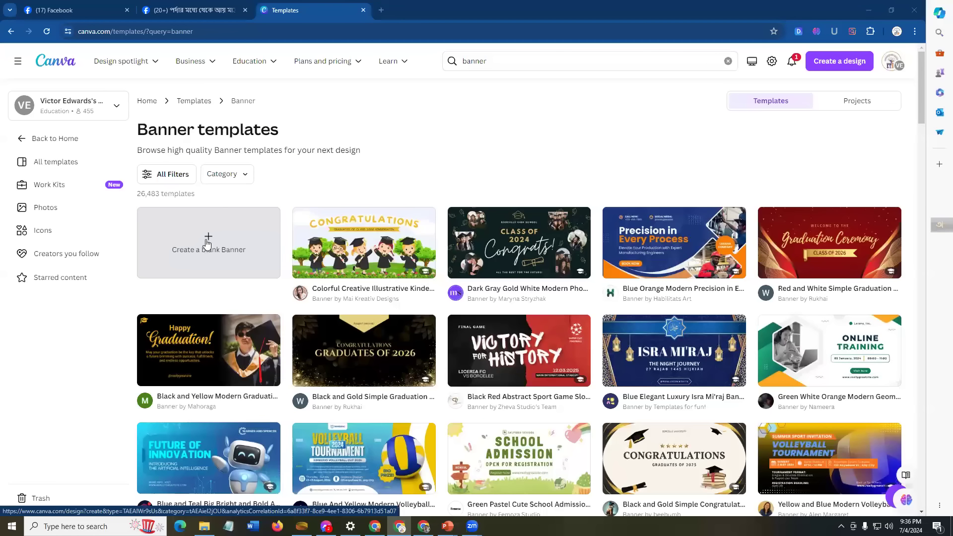
Step: Start a blank Medium Banner, then go to Create a design and choose Custom size
{"action": "left_click", "coordinate": [209, 242]}
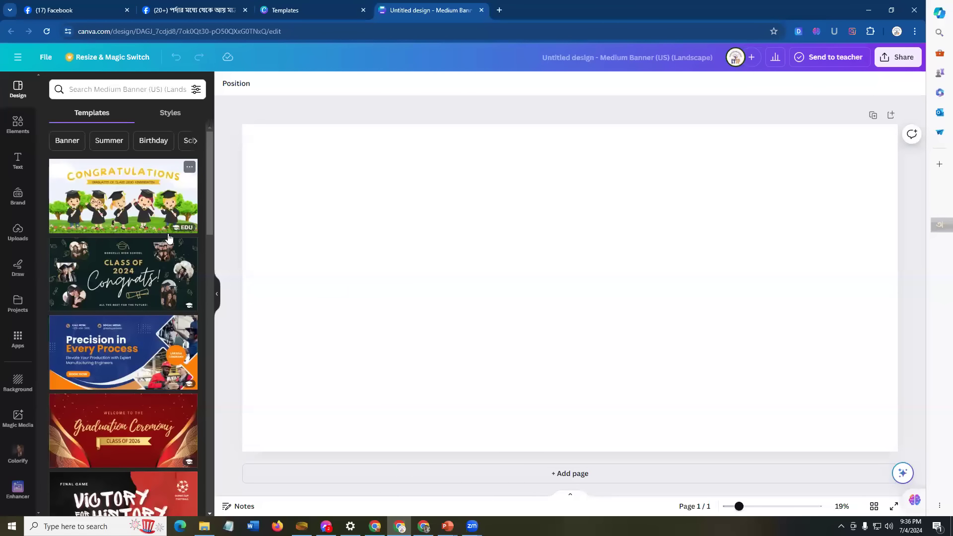
{"action": "left_click", "coordinate": [17, 58]}
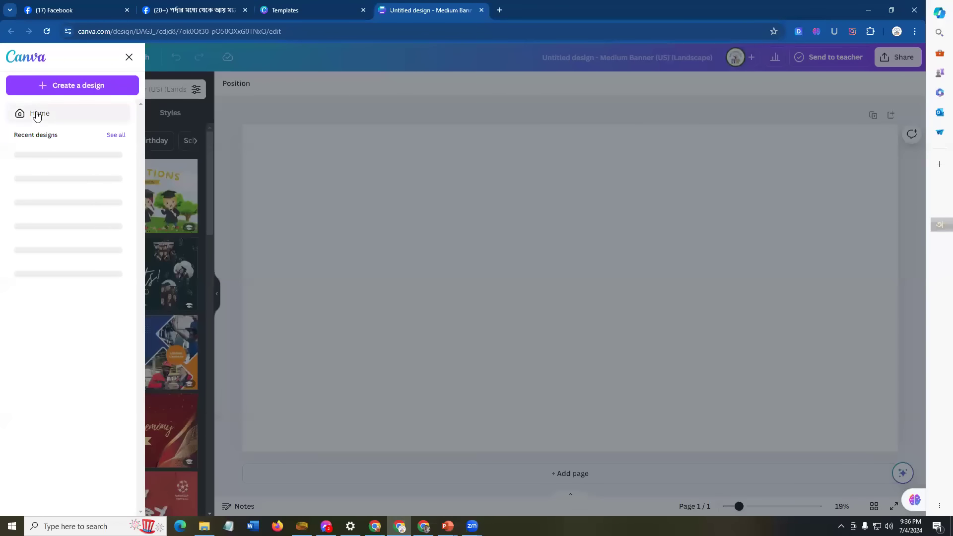
{"action": "left_click", "coordinate": [78, 86]}
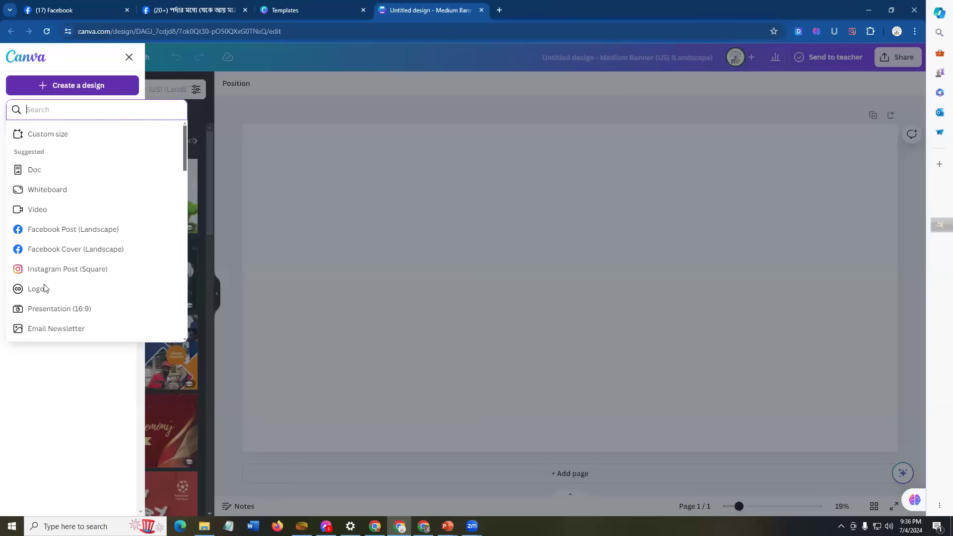
{"action": "scroll", "coordinate": [40, 302], "scroll_direction": "down", "scroll_amount": 5}
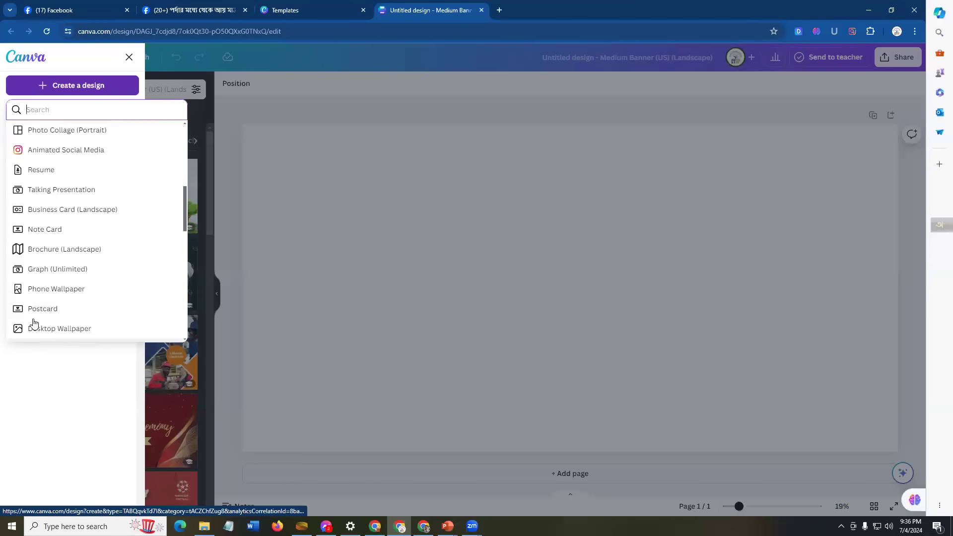
{"action": "scroll", "coordinate": [34, 323], "scroll_direction": "down", "scroll_amount": 10}
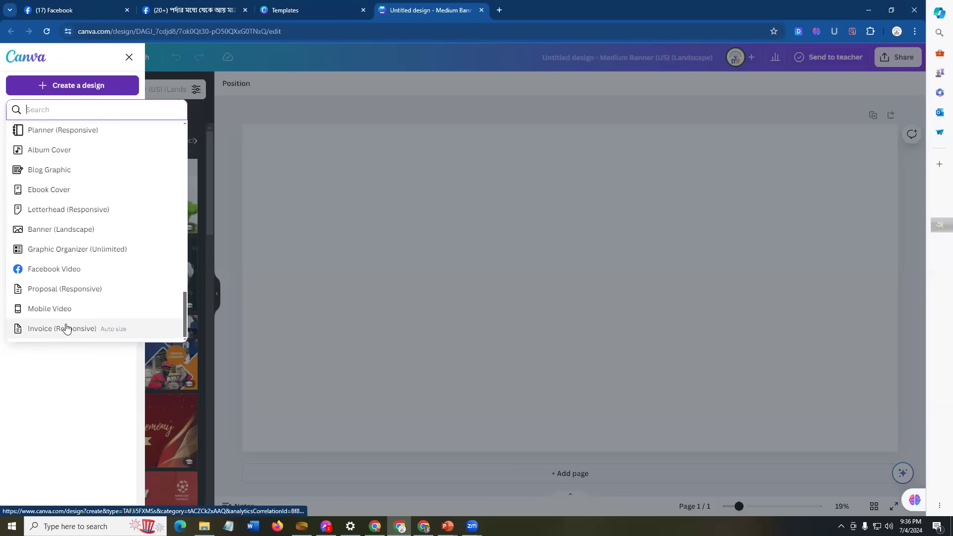
{"action": "scroll", "coordinate": [52, 292], "scroll_direction": "up", "scroll_amount": 15}
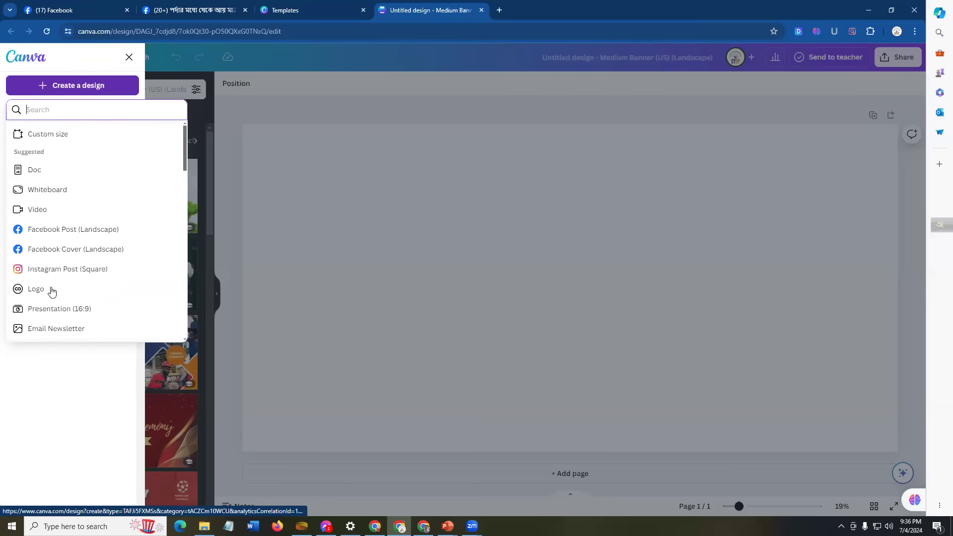
{"action": "left_click", "coordinate": [46, 134]}
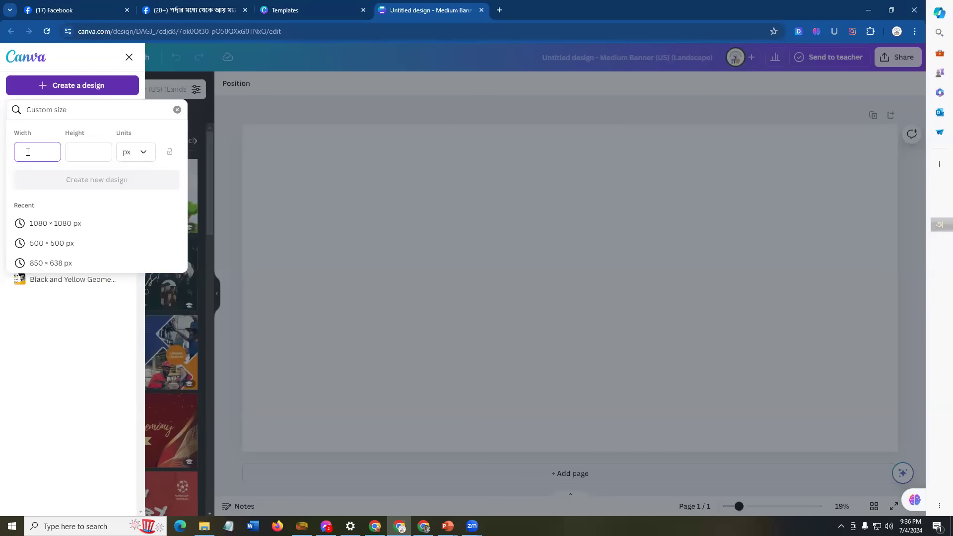
Step: Check the PowerPoint slide for the 851 x 315 banner dimensions
{"action": "left_click", "coordinate": [447, 526]}
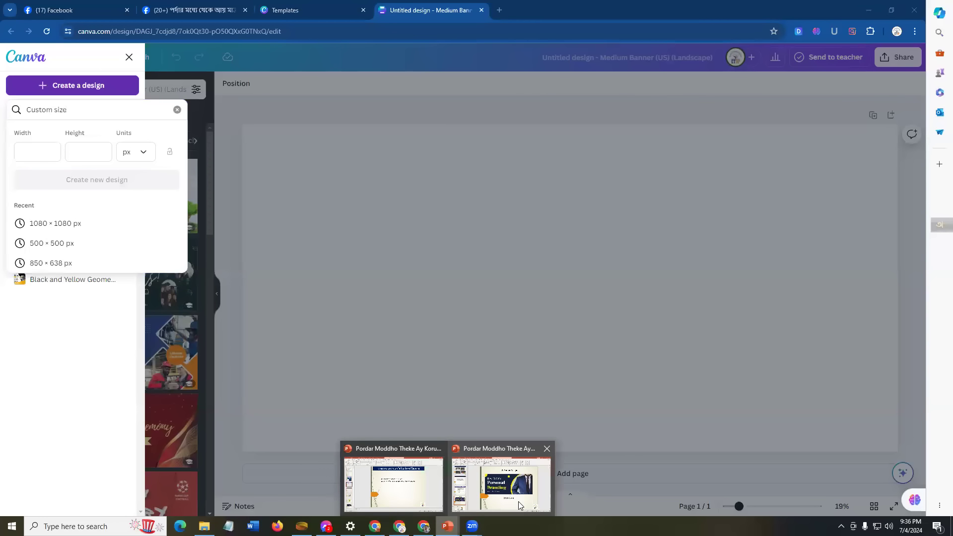
{"action": "left_click", "coordinate": [519, 491]}
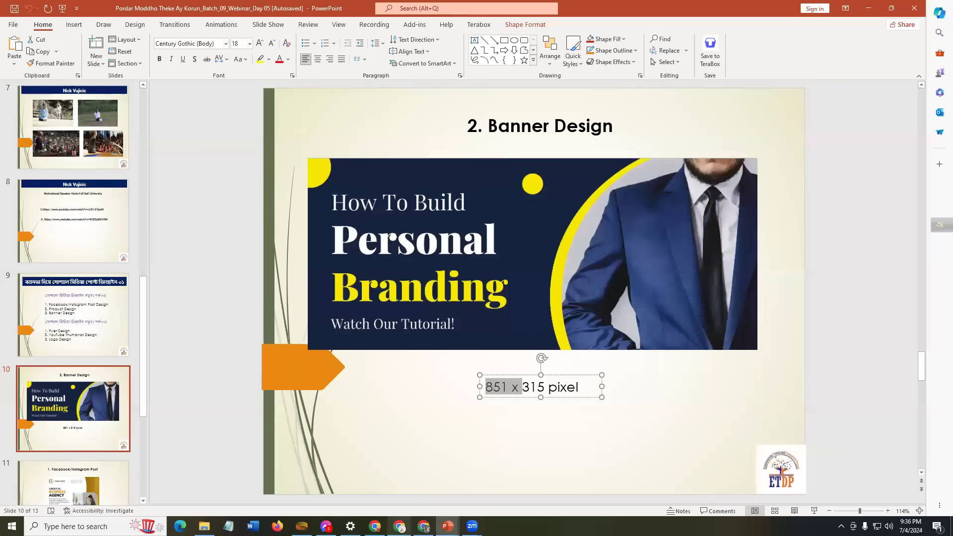
{"action": "left_click", "coordinate": [399, 526]}
Step: Enter a custom size of width 851 and height 315 in px, then create the design
{"action": "left_click", "coordinate": [49, 151]}
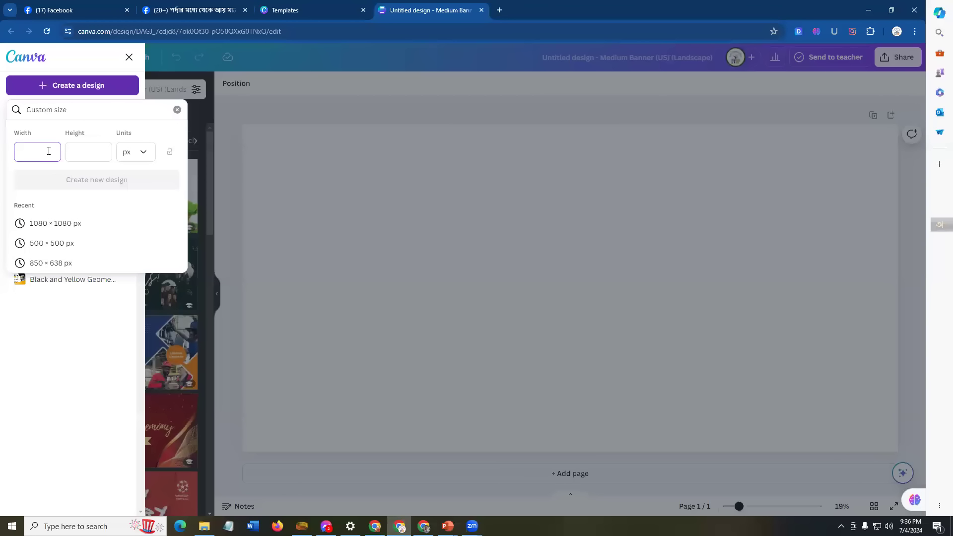
{"action": "left_click", "coordinate": [100, 149]}
{"action": "type", "text": "315"}
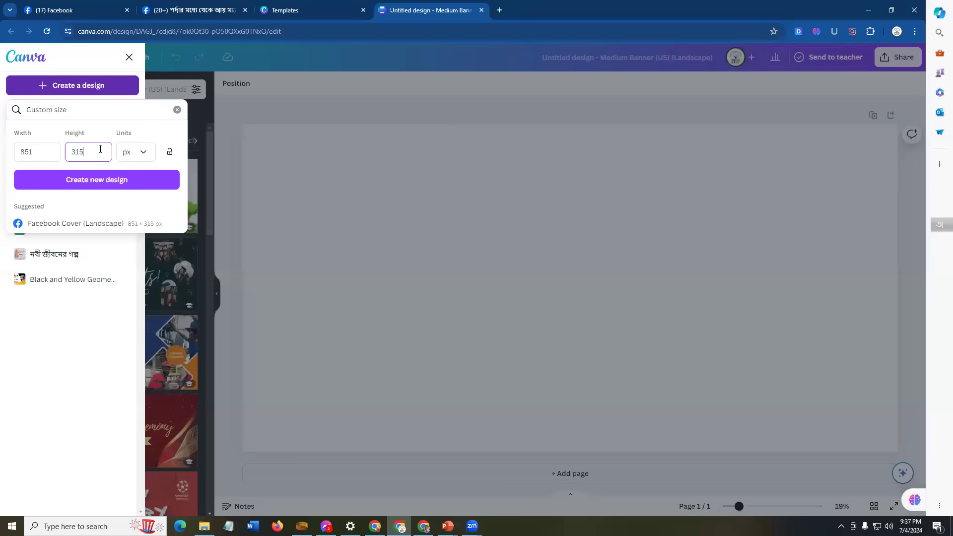
{"action": "left_click", "coordinate": [146, 156]}
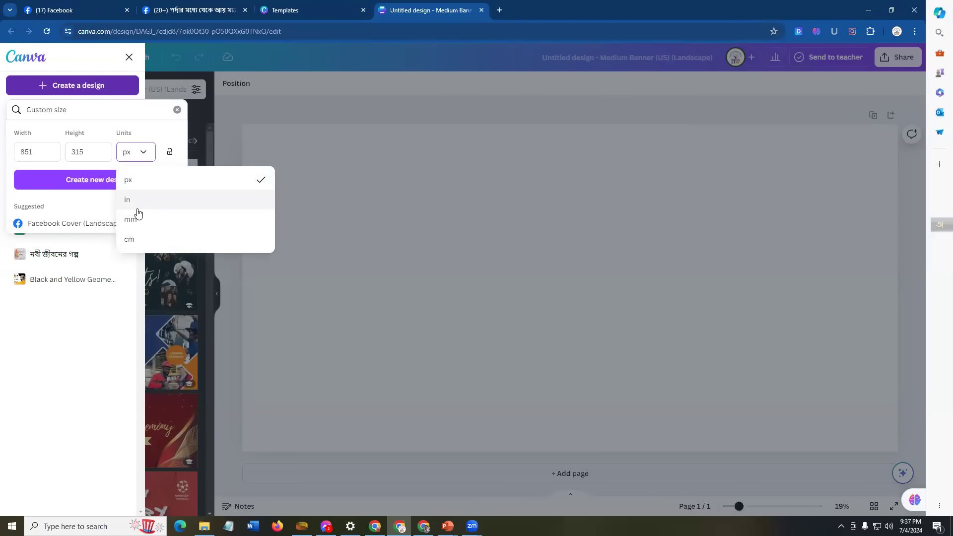
{"action": "left_click", "coordinate": [132, 155]}
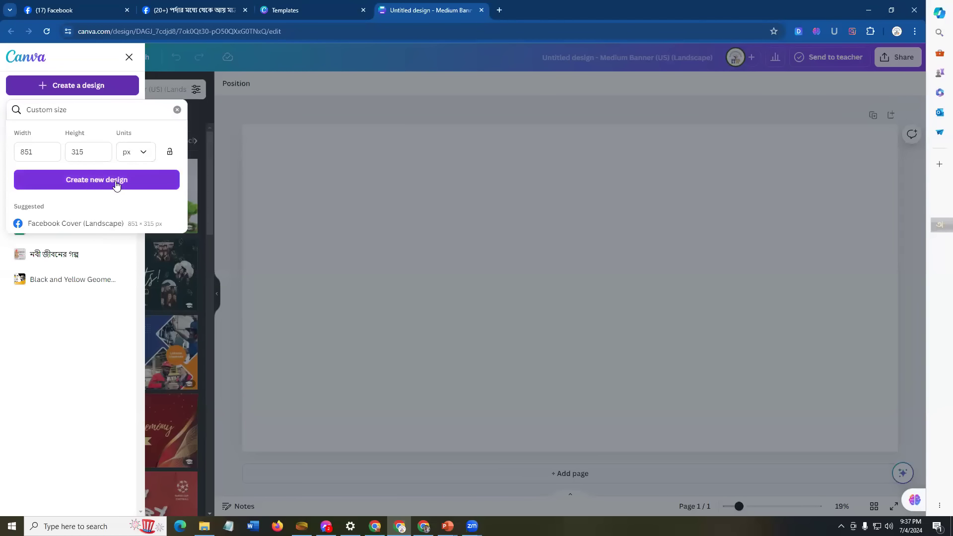
{"action": "left_click", "coordinate": [117, 185]}
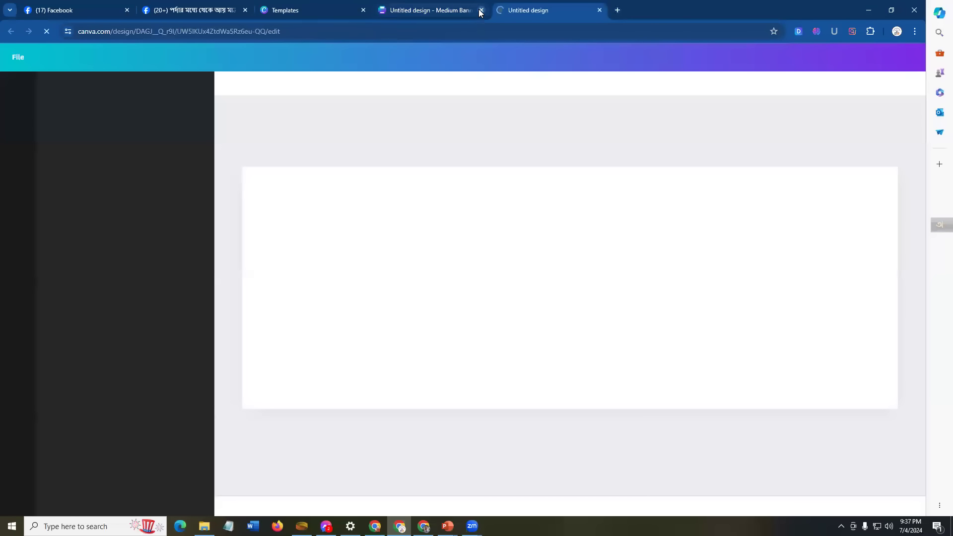
Step: Close the old Medium Banner tab, zoom the blank canvas out slightly, and bring up the PowerPoint Banner Design slide
{"action": "left_click", "coordinate": [480, 10]}
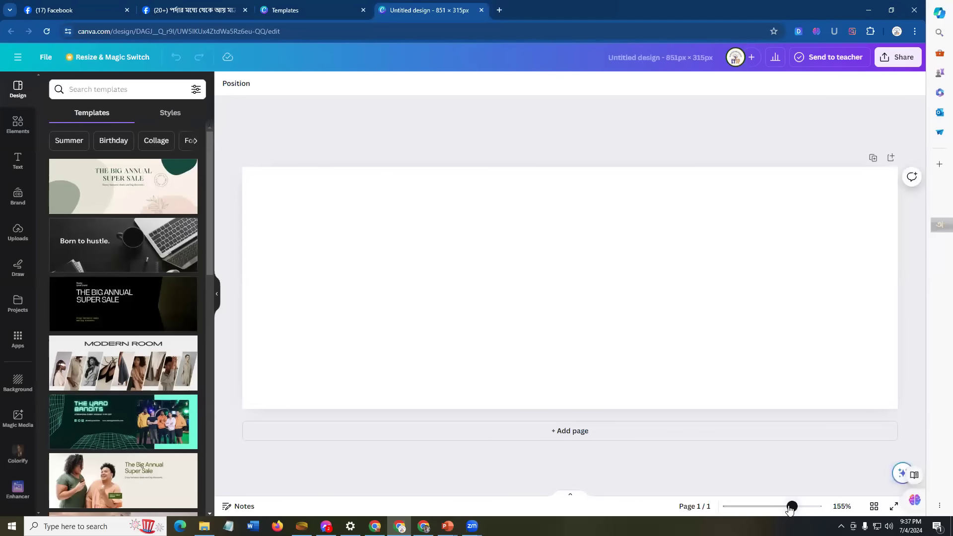
{"action": "mouse_move", "coordinate": [791, 506]}
{"action": "left_mouse_down"}
{"action": "mouse_move", "coordinate": [779, 506]}
{"action": "mouse_move", "coordinate": [790, 507]}
{"action": "left_mouse_up"}
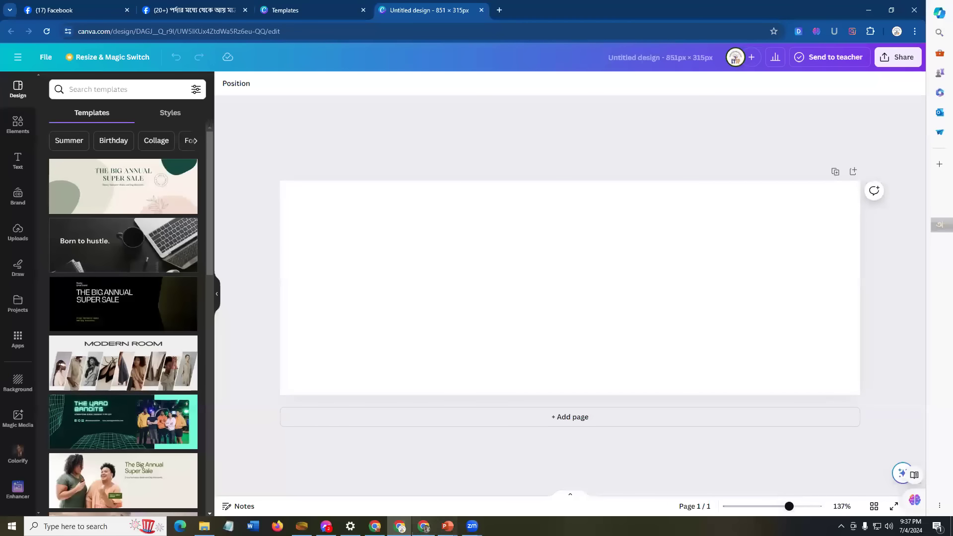
{"action": "left_click", "coordinate": [447, 527]}
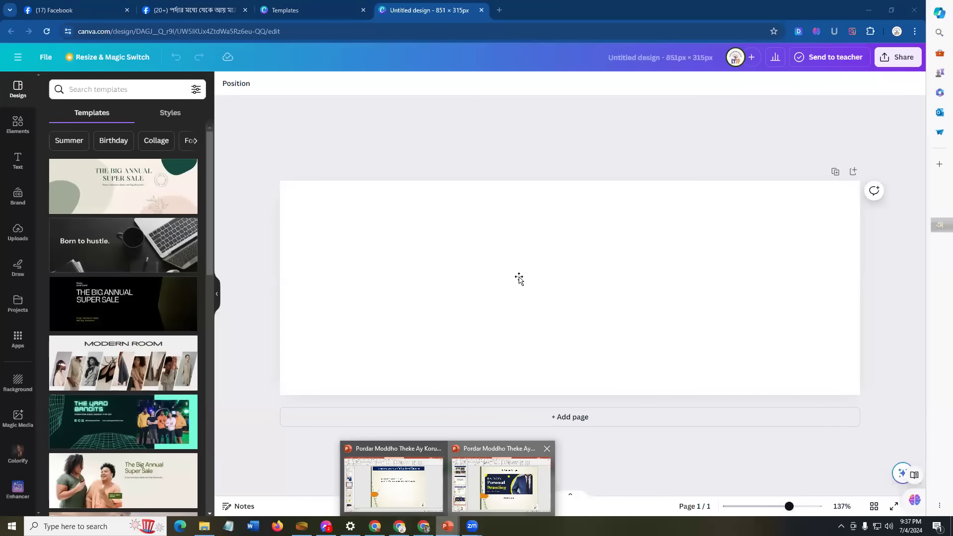
{"action": "left_click", "coordinate": [538, 482]}
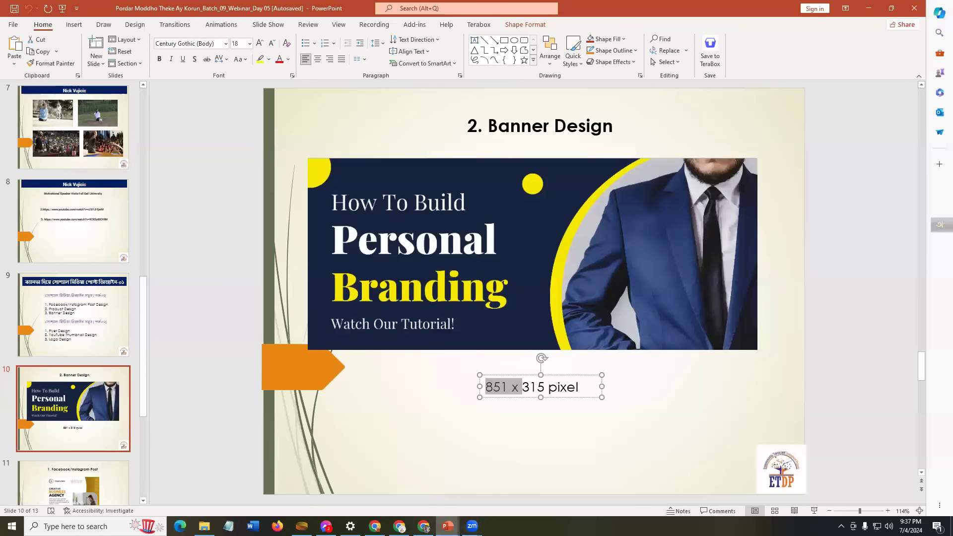
{"action": "mouse_move", "coordinate": [447, 526]}
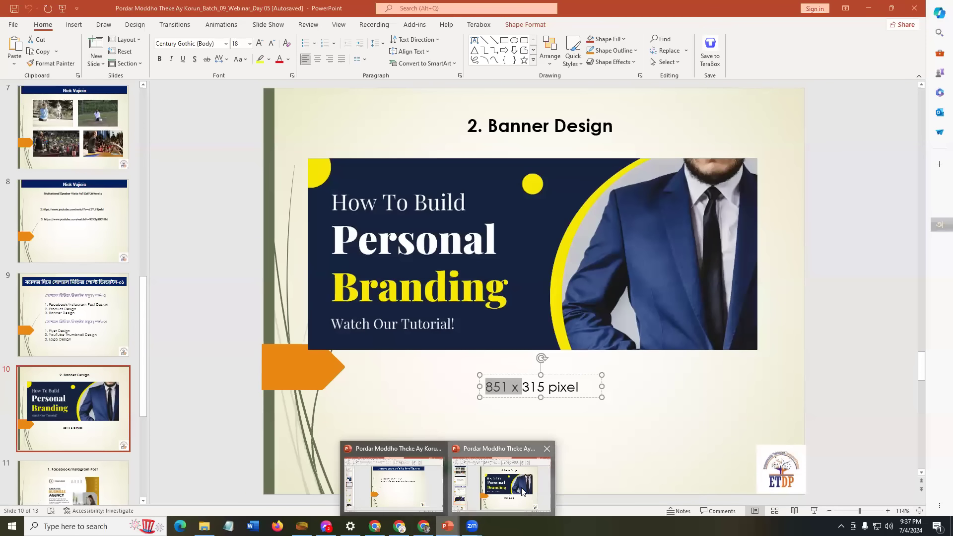
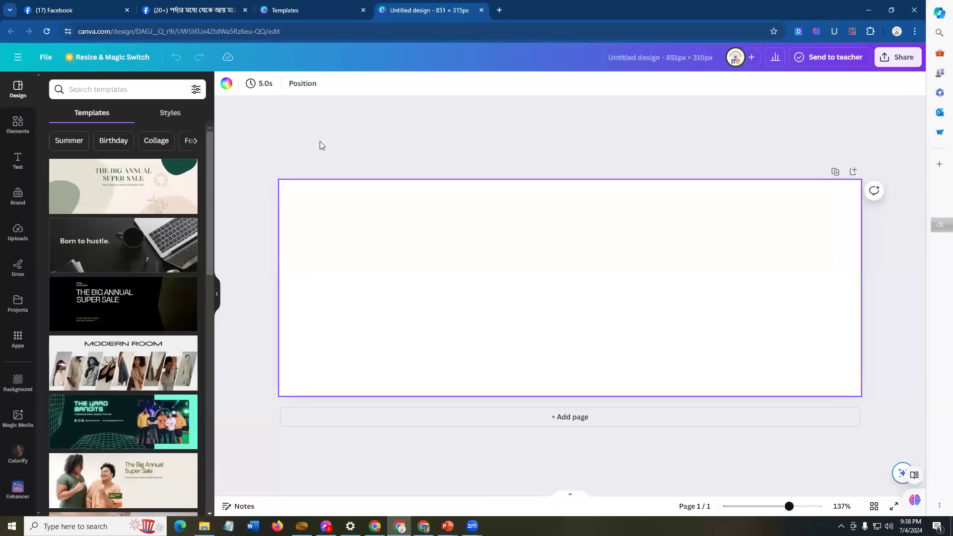
Step: Select the blank banner's page background and bring up its colour options
{"action": "left_click", "coordinate": [228, 85]}
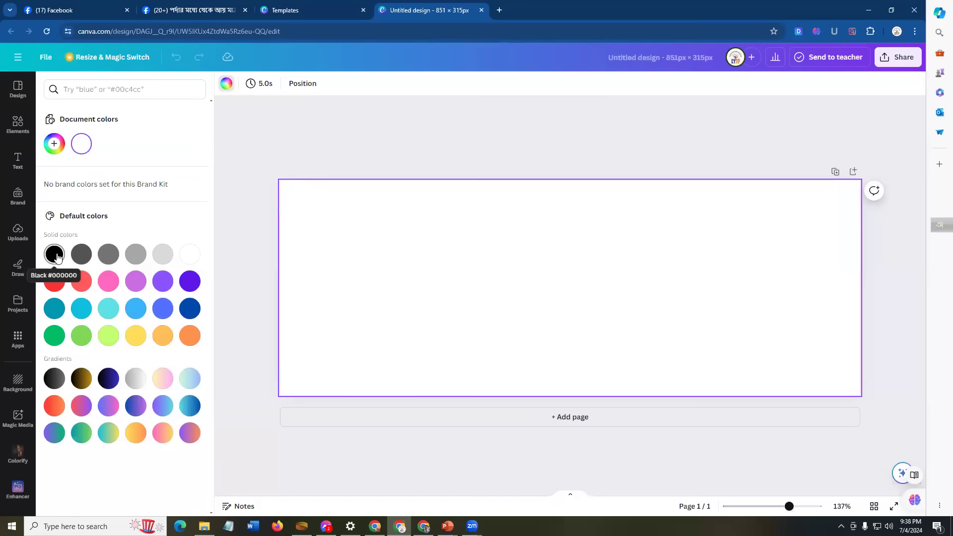
Step: Fill the banner background with custom deep navy #100B3B, then check the PowerPoint reference
{"action": "left_click", "coordinate": [51, 144]}
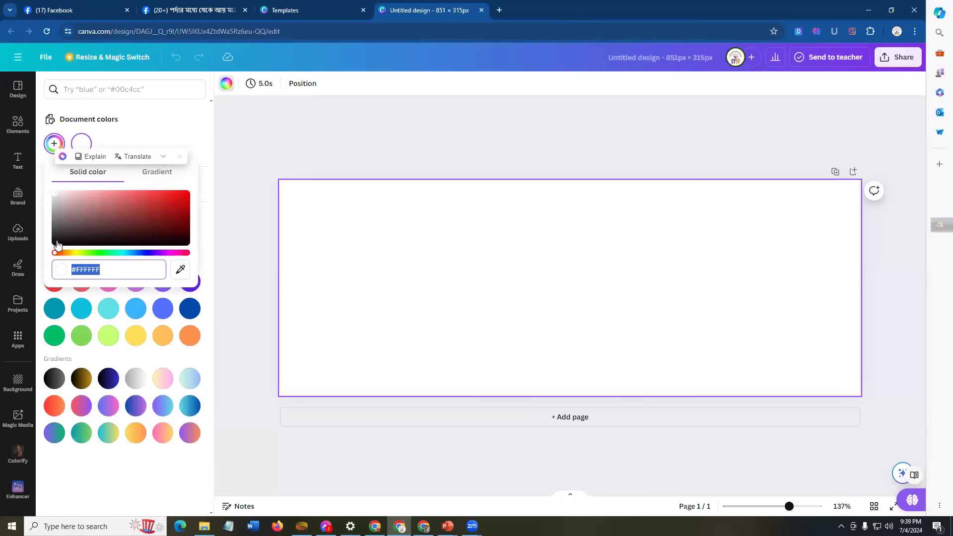
{"action": "left_click", "coordinate": [55, 237]}
{"action": "mouse_move", "coordinate": [55, 238]}
{"action": "left_mouse_down"}
{"action": "mouse_move", "coordinate": [66, 223]}
{"action": "mouse_move", "coordinate": [94, 236]}
{"action": "mouse_move", "coordinate": [192, 221]}
{"action": "mouse_move", "coordinate": [185, 212]}
{"action": "mouse_move", "coordinate": [65, 242]}
{"action": "left_mouse_up"}
{"action": "left_click_drag", "start_coordinate": [159, 256], "coordinate": [117, 254]}
{"action": "left_click", "coordinate": [146, 255]}
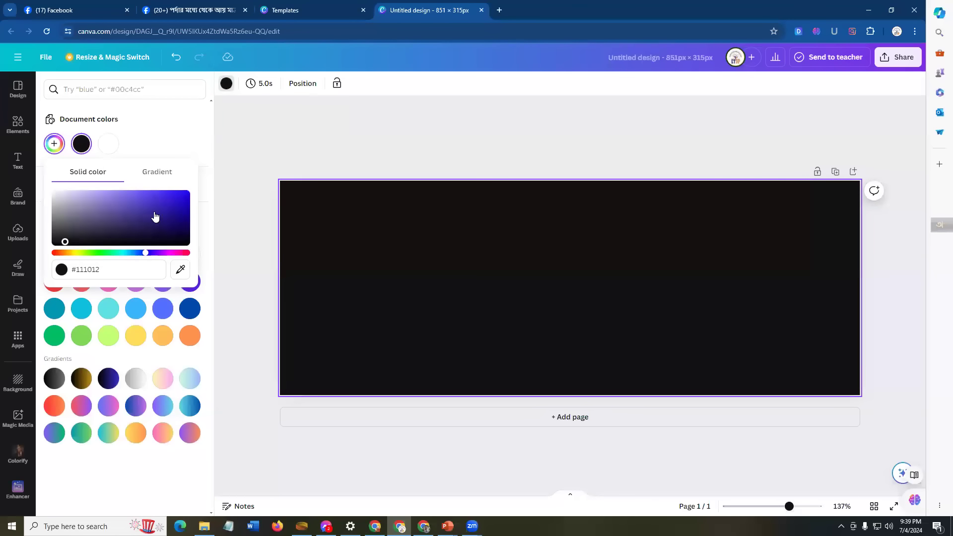
{"action": "left_click_drag", "start_coordinate": [181, 203], "coordinate": [165, 233]}
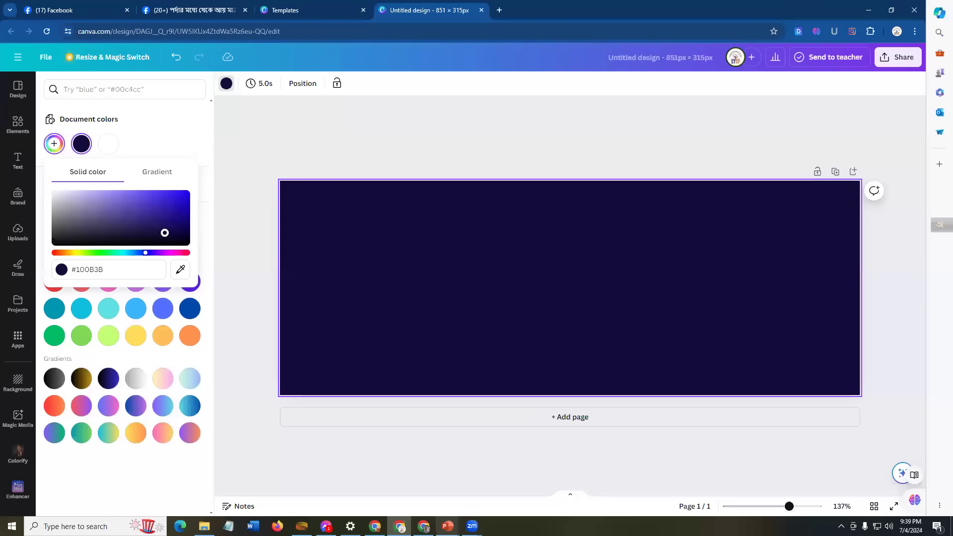
{"action": "mouse_move", "coordinate": [447, 526]}
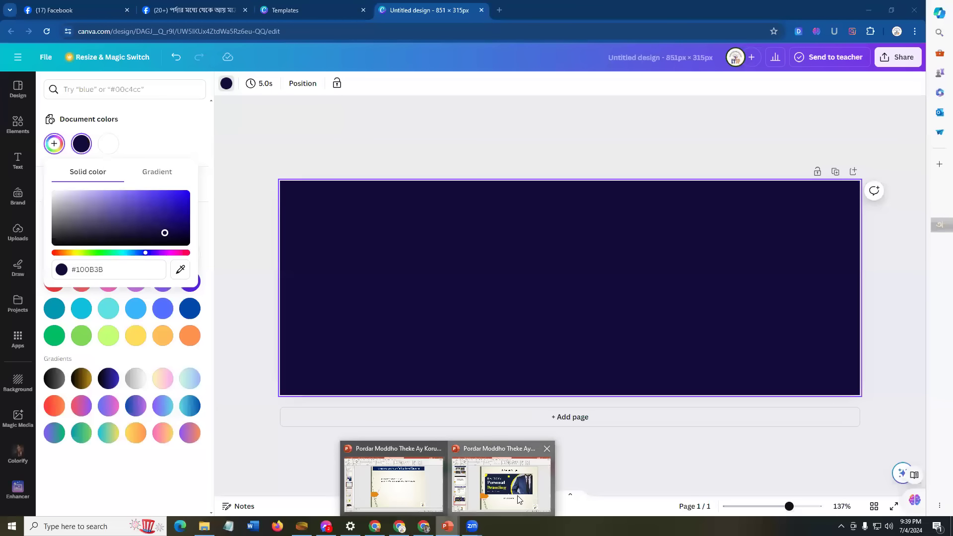
{"action": "left_click", "coordinate": [519, 499]}
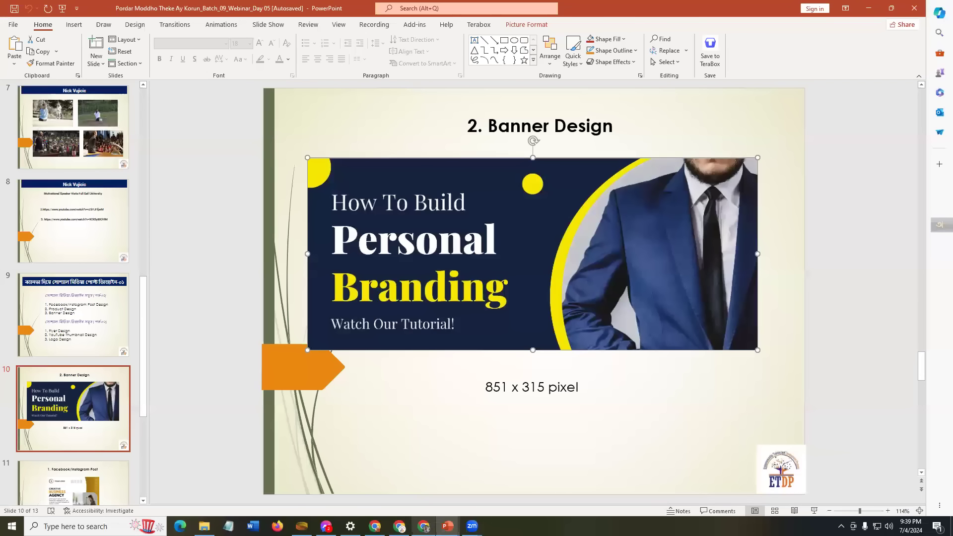
{"action": "left_click", "coordinate": [399, 526]}
{"action": "left_click", "coordinate": [597, 277]}
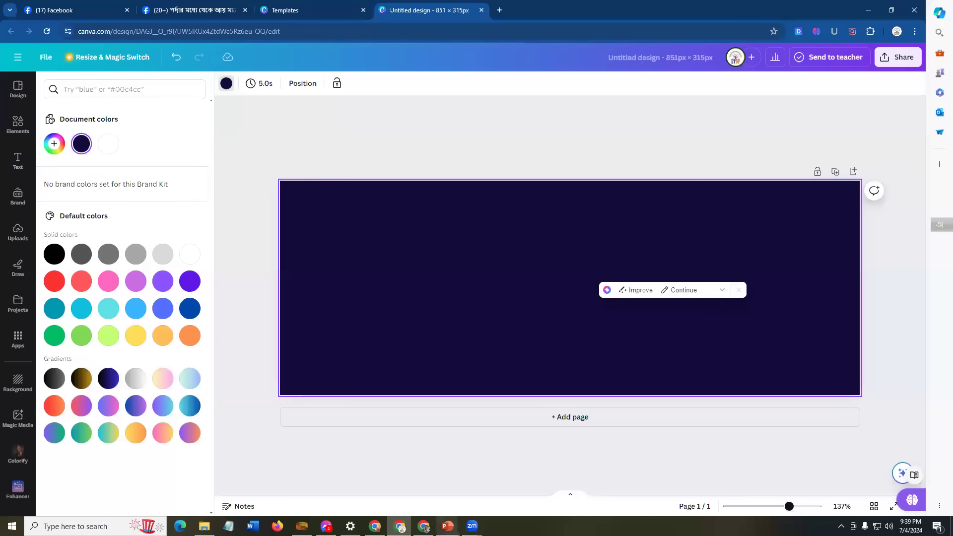
{"action": "mouse_move", "coordinate": [448, 526]}
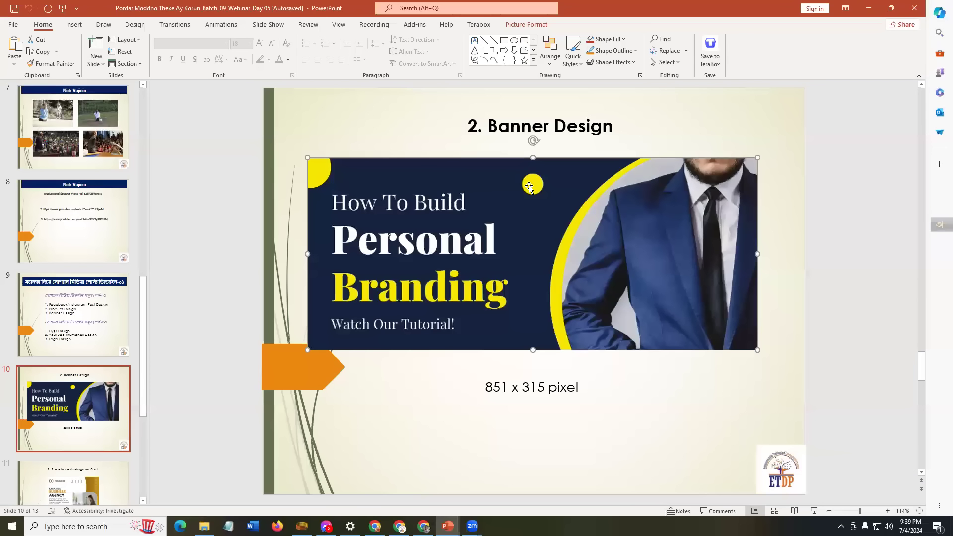
{"action": "left_click", "coordinate": [399, 526]}
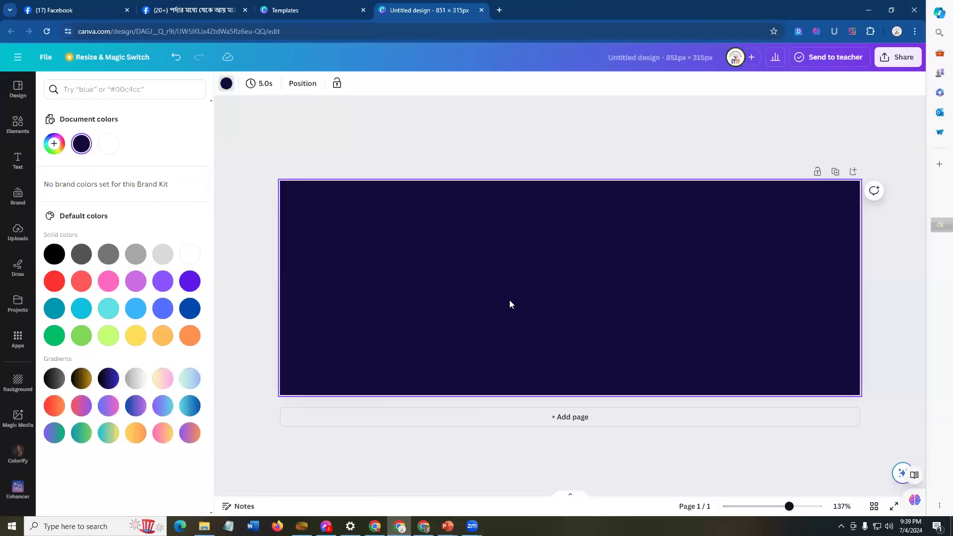
Step: Search Canva's Elements library for 'circle' and browse the results
{"action": "left_click", "coordinate": [16, 125]}
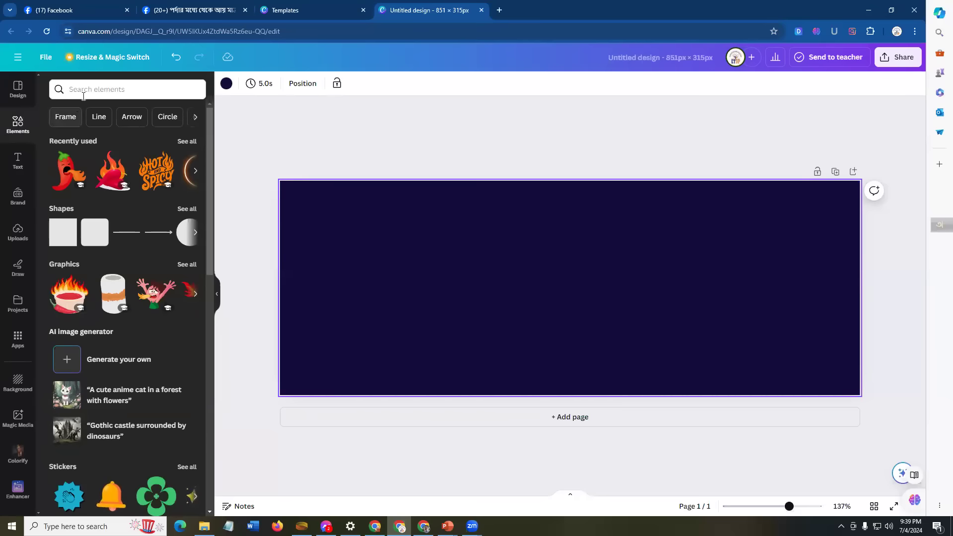
{"action": "left_click", "coordinate": [109, 88]}
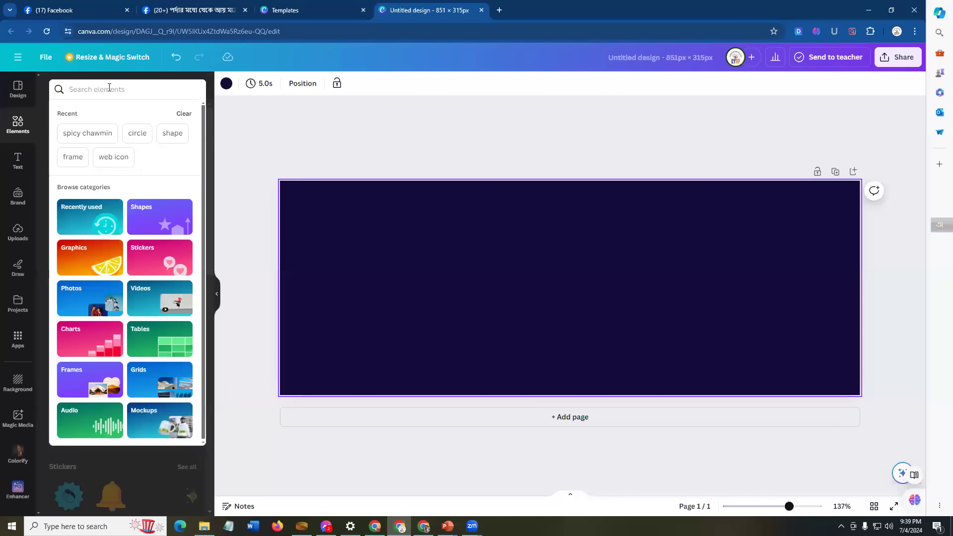
{"action": "type", "text": "c"}
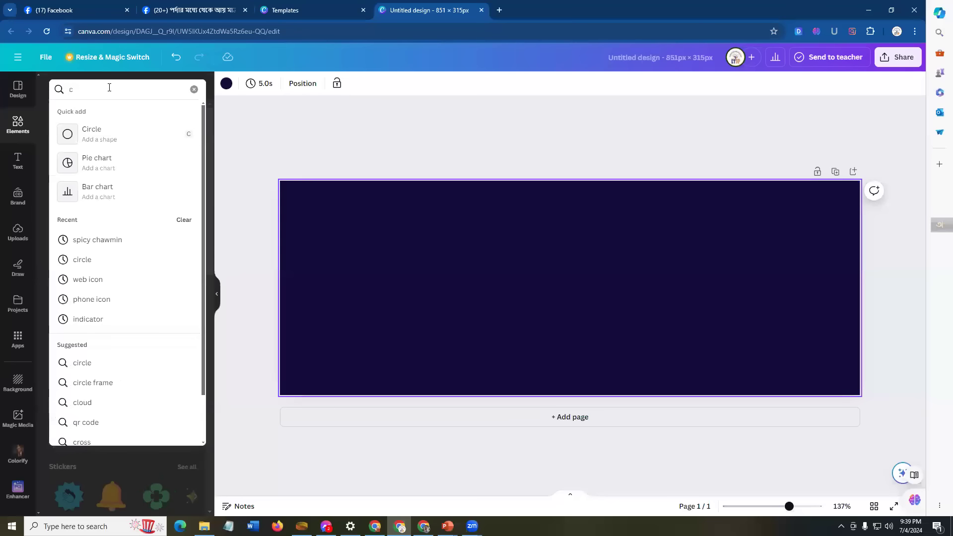
{"action": "type", "text": "ircle"}
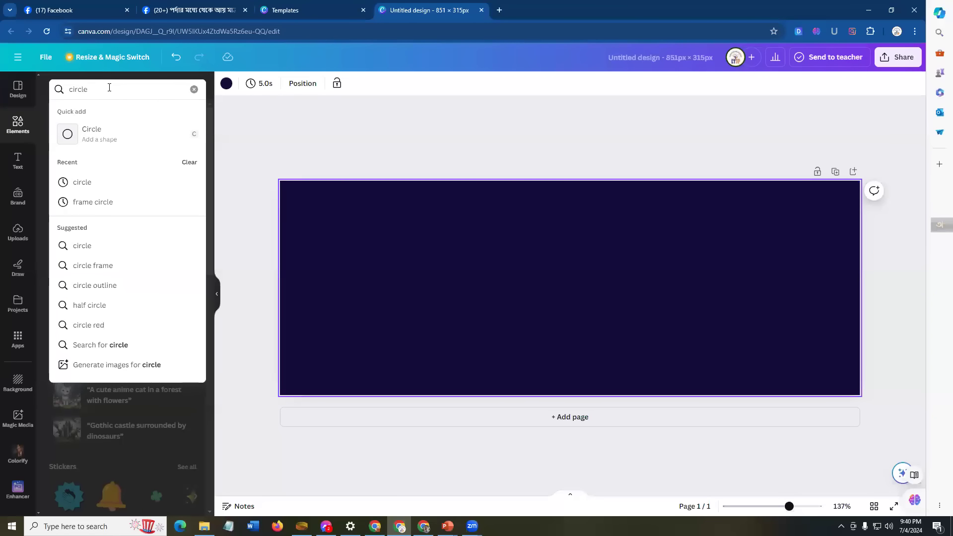
{"action": "key", "text": "Return"}
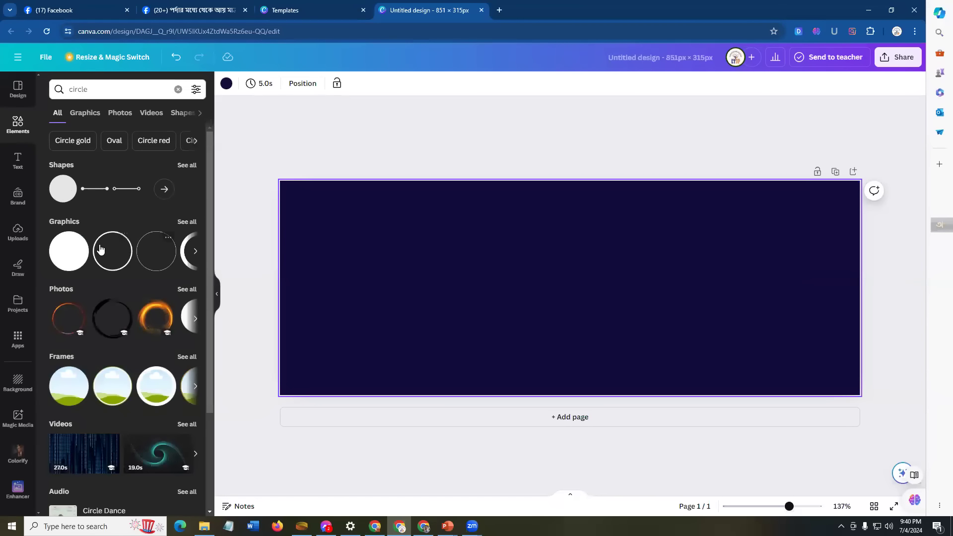
{"action": "scroll", "coordinate": [111, 312], "scroll_direction": "down", "scroll_amount": 3}
{"action": "scroll", "coordinate": [112, 322], "scroll_direction": "up", "scroll_amount": 3}
Step: Add a plain circle to the banner, colour it yellow and resize it
{"action": "left_click", "coordinate": [59, 194]}
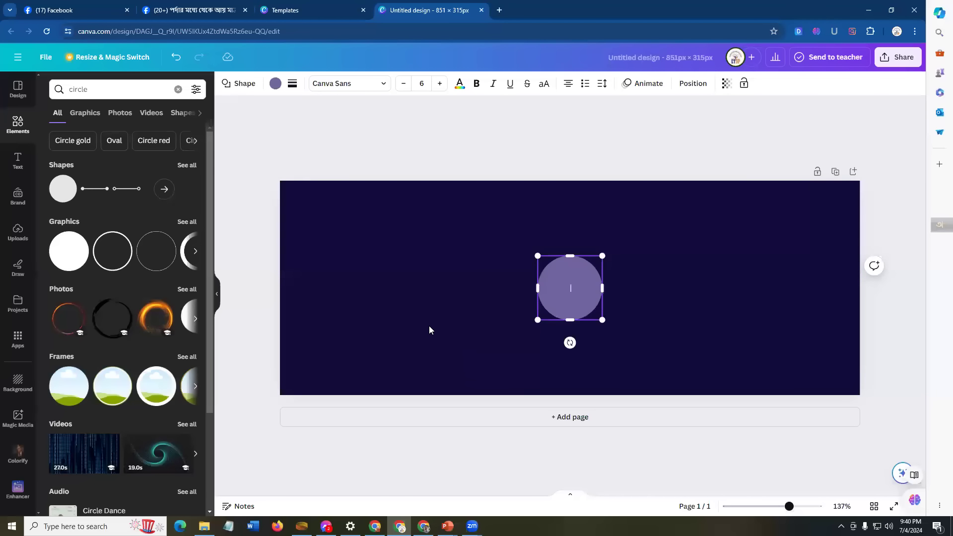
{"action": "left_click", "coordinate": [665, 293]}
{"action": "left_click", "coordinate": [574, 295]}
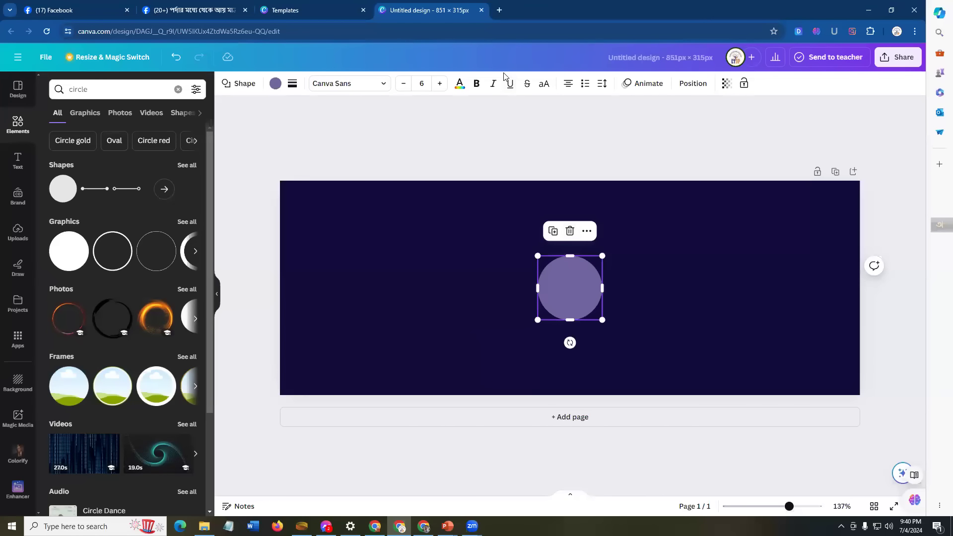
{"action": "left_click", "coordinate": [275, 83]}
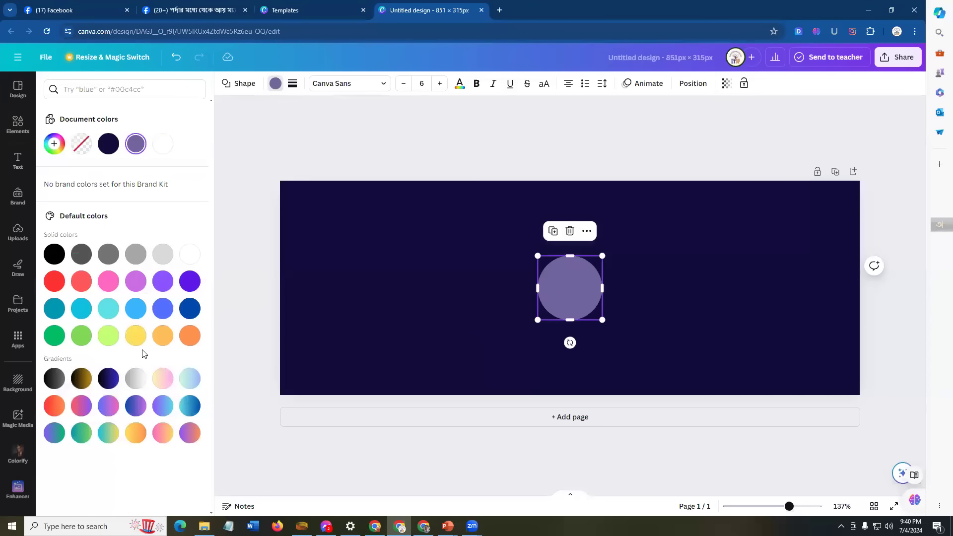
{"action": "left_click", "coordinate": [137, 337]}
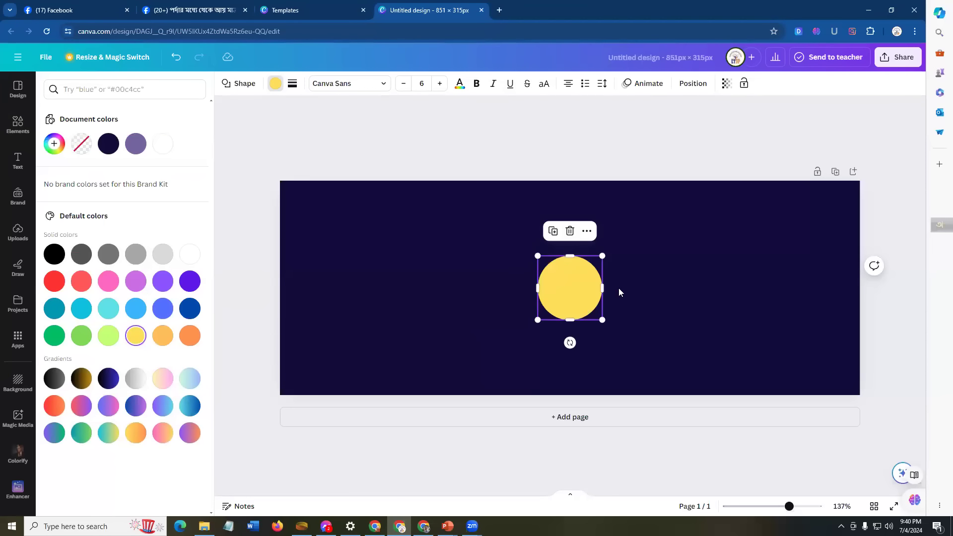
{"action": "left_click_drag", "start_coordinate": [602, 256], "coordinate": [533, 299]}
{"action": "left_click", "coordinate": [728, 270]}
Step: Duplicate the yellow circle and place the copy overhanging the banner's top-left corner
{"action": "left_click", "coordinate": [370, 197]}
{"action": "left_click_drag", "start_coordinate": [381, 245], "coordinate": [284, 188]}
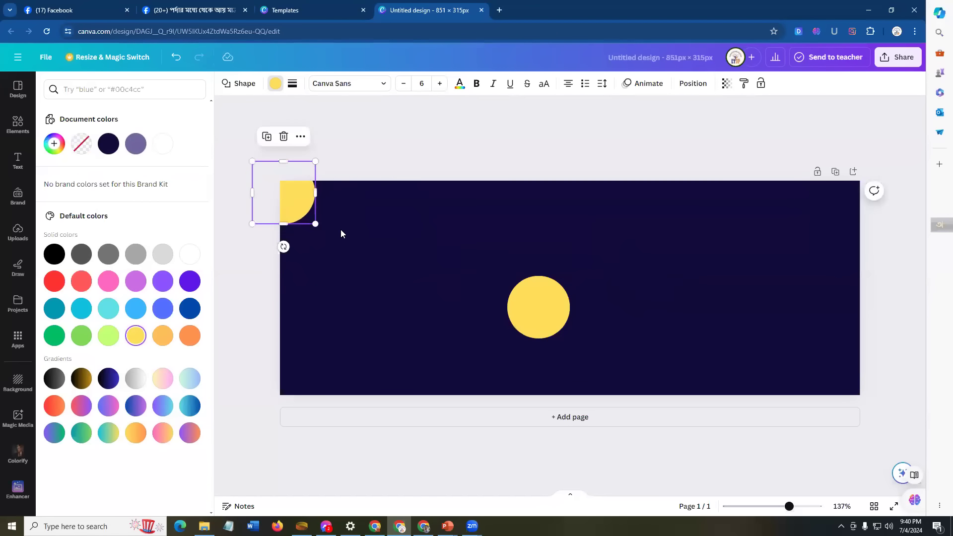
{"action": "left_click", "coordinate": [357, 278]}
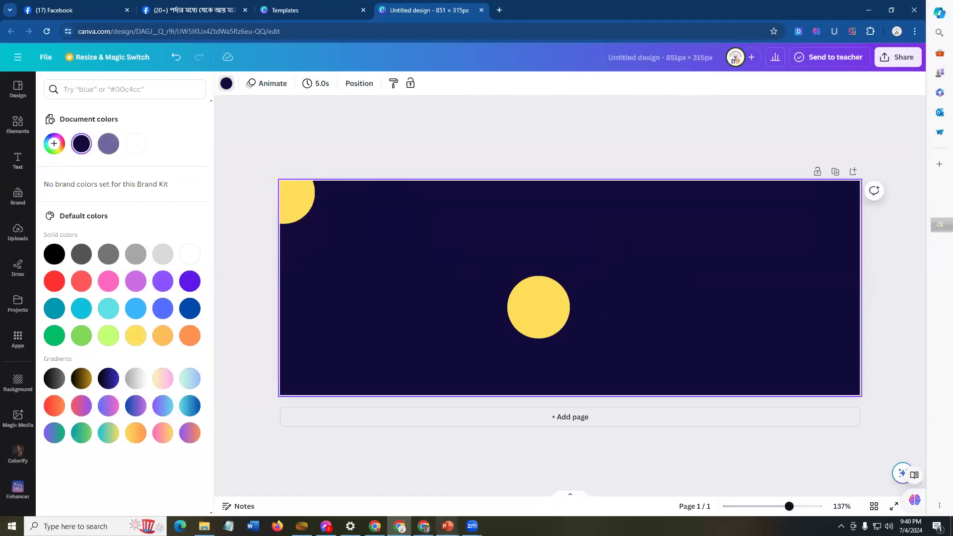
{"action": "mouse_move", "coordinate": [447, 526]}
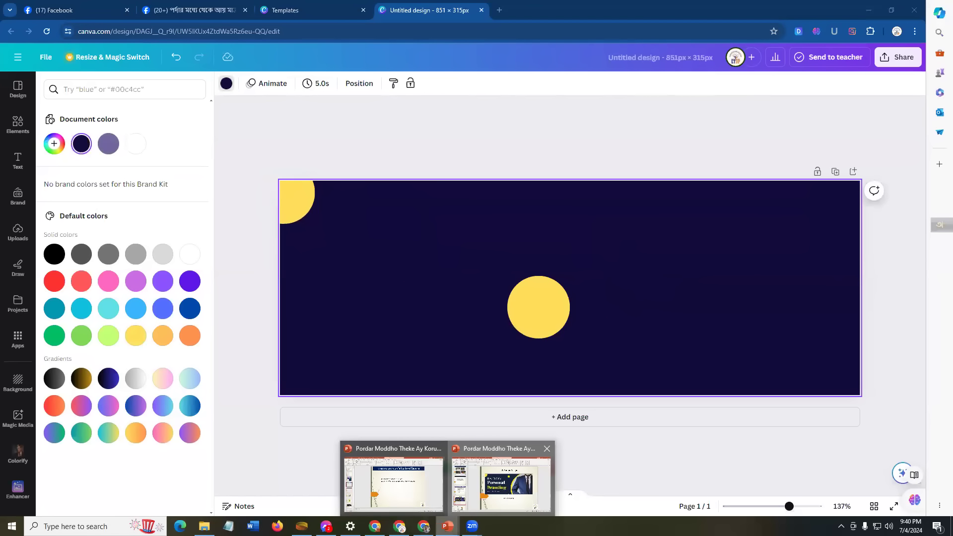
{"action": "mouse_move", "coordinate": [507, 484]}
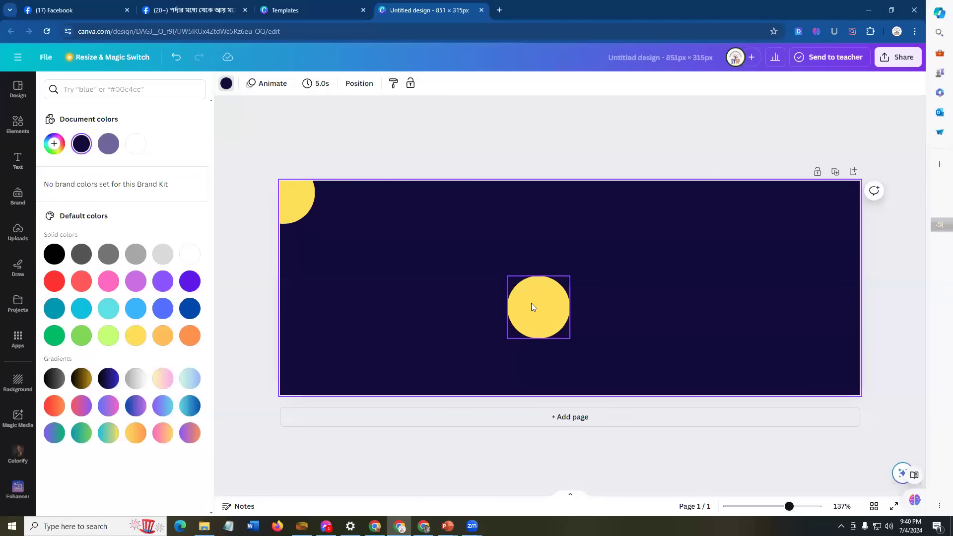
{"action": "left_click", "coordinate": [536, 307]}
{"action": "left_click_drag", "start_coordinate": [536, 307], "coordinate": [498, 234]}
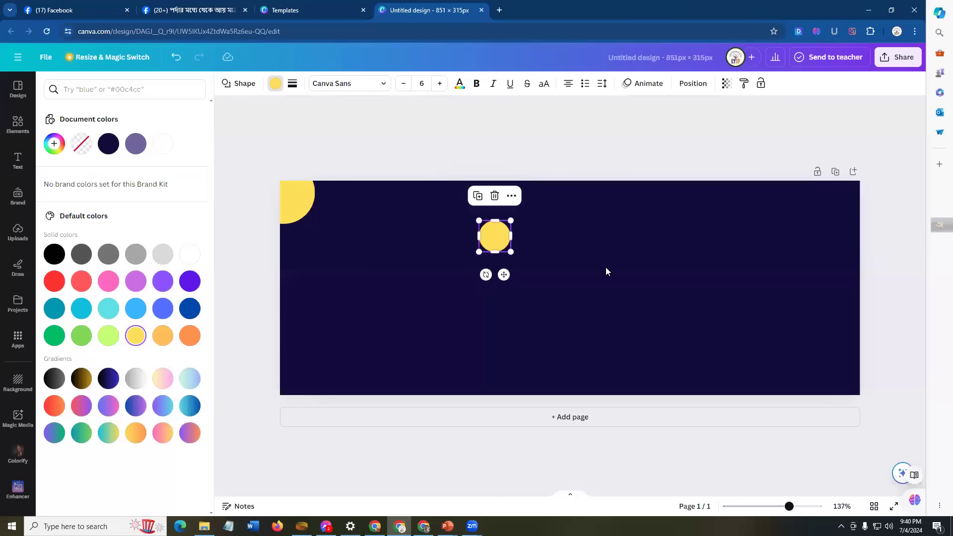
{"action": "left_click", "coordinate": [565, 308]}
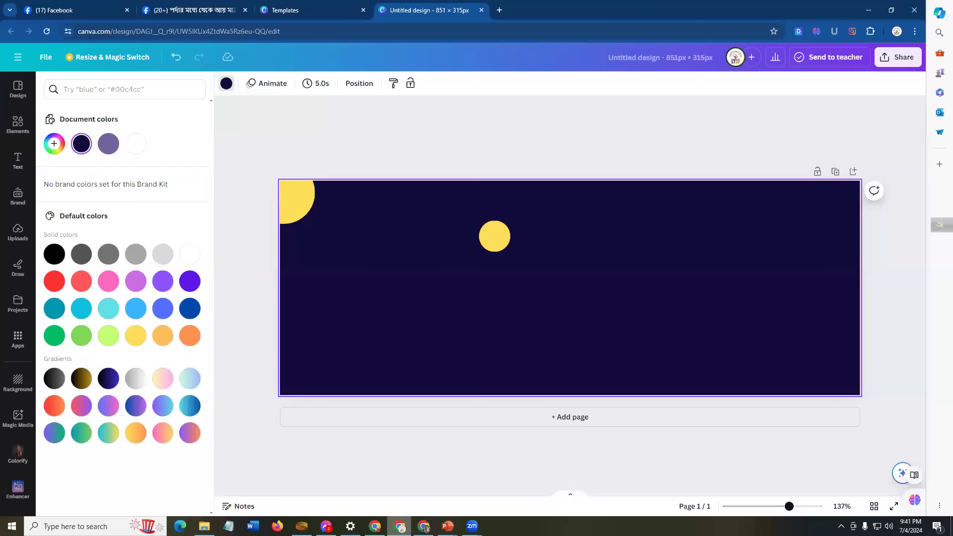
{"action": "key", "text": "alt+Tab"}
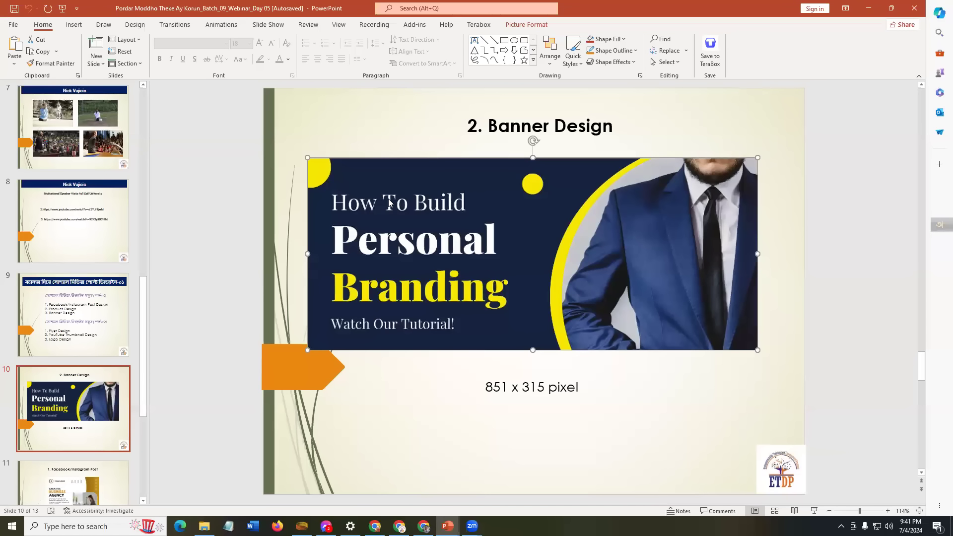
{"action": "left_click", "coordinate": [399, 526]}
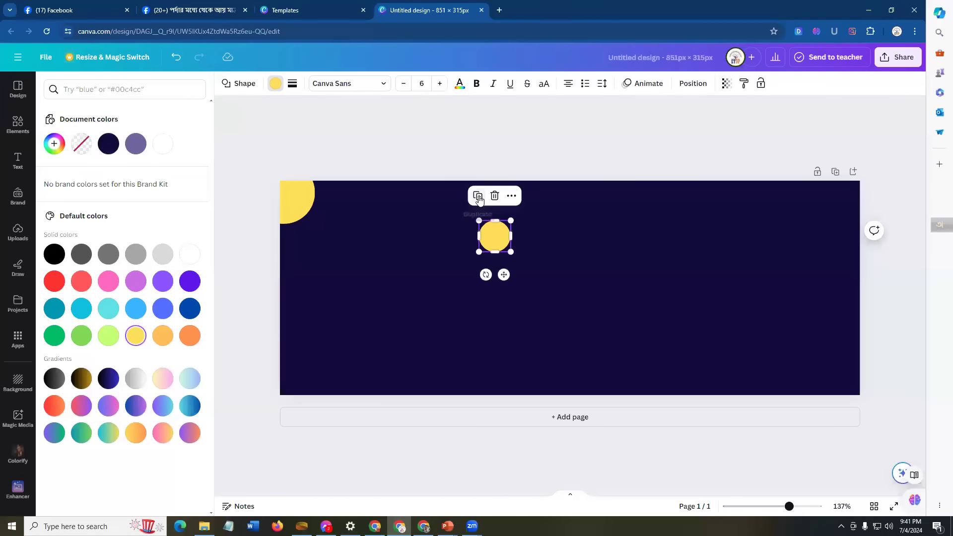
{"action": "left_click", "coordinate": [478, 199]}
Step: Enlarge the copied yellow circle and push it against the banner's lower-right edge
{"action": "left_click_drag", "start_coordinate": [524, 263], "coordinate": [628, 358]}
{"action": "left_click_drag", "start_coordinate": [625, 319], "coordinate": [836, 234]}
{"action": "left_click_drag", "start_coordinate": [758, 296], "coordinate": [848, 386]}
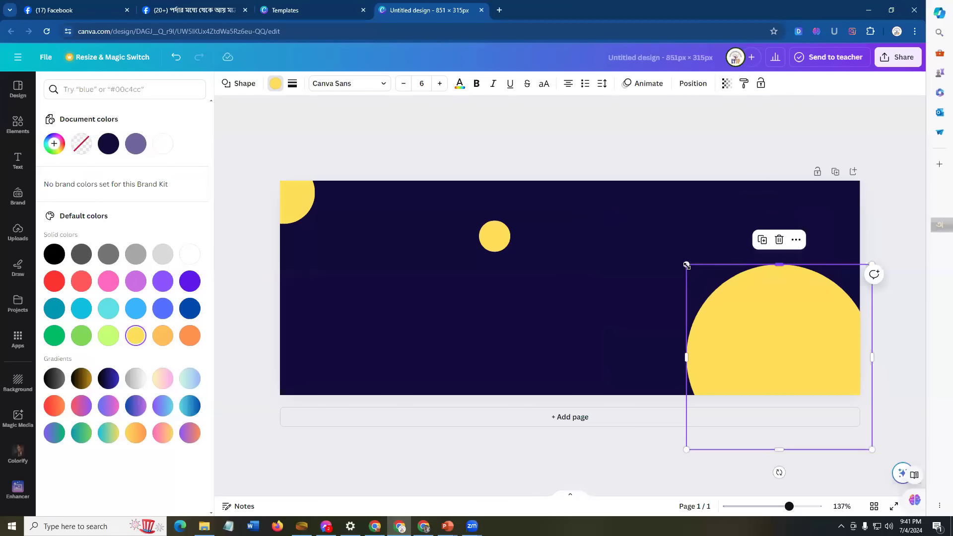
{"action": "left_click_drag", "start_coordinate": [673, 258], "coordinate": [611, 200]}
{"action": "left_click_drag", "start_coordinate": [789, 272], "coordinate": [787, 299]}
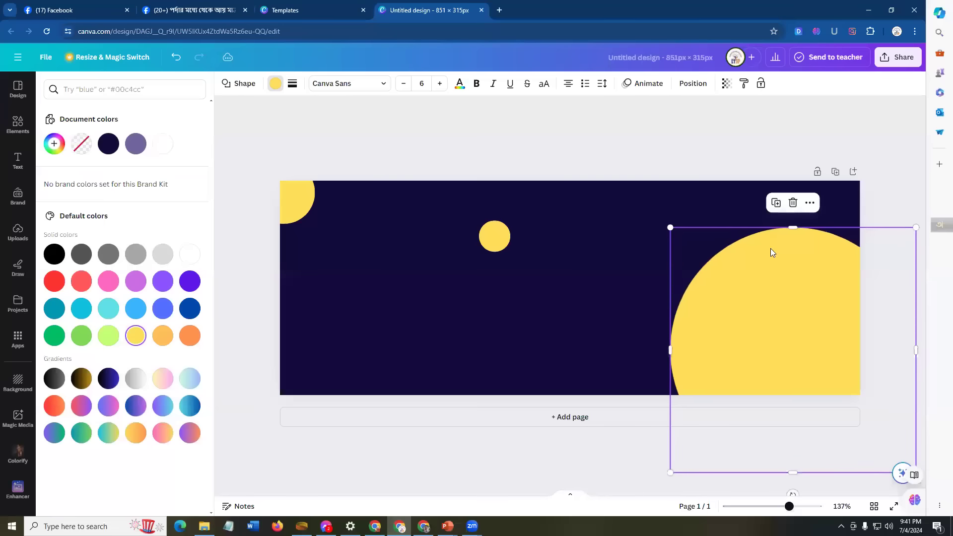
{"action": "left_click_drag", "start_coordinate": [666, 229], "coordinate": [569, 210]}
{"action": "mouse_move", "coordinate": [749, 290]}
{"action": "left_mouse_down"}
{"action": "mouse_move", "coordinate": [763, 308]}
{"action": "mouse_move", "coordinate": [762, 288]}
{"action": "left_mouse_up"}
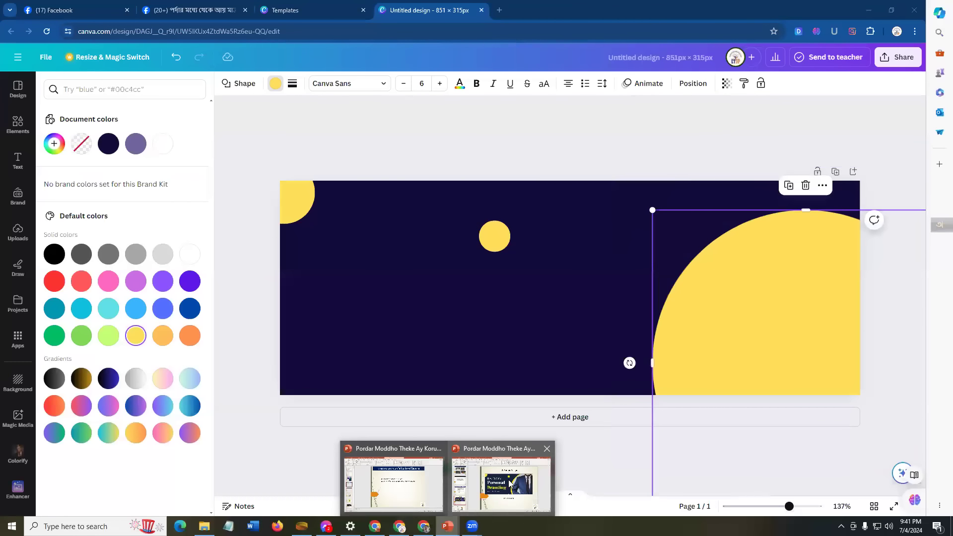
Step: Fine-tune the big circle's position and width against the PowerPoint reference banner
{"action": "left_click", "coordinate": [510, 484]}
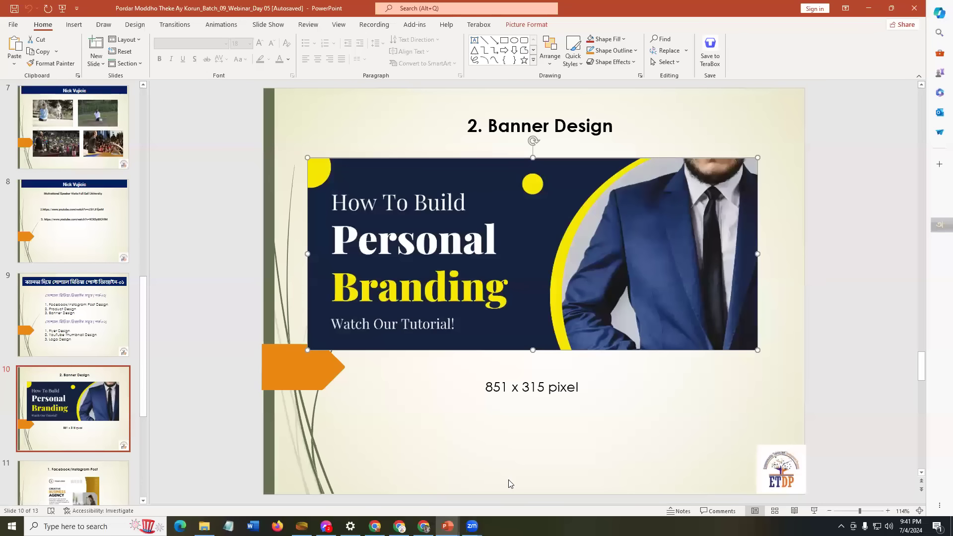
{"action": "left_click", "coordinate": [399, 526]}
{"action": "left_click_drag", "start_coordinate": [787, 260], "coordinate": [810, 255]}
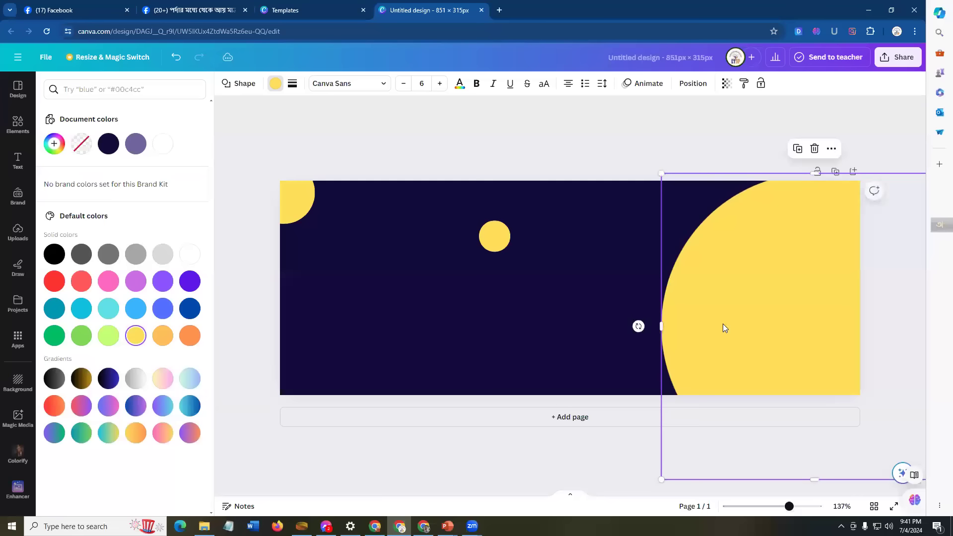
{"action": "left_click_drag", "start_coordinate": [723, 317], "coordinate": [719, 337]}
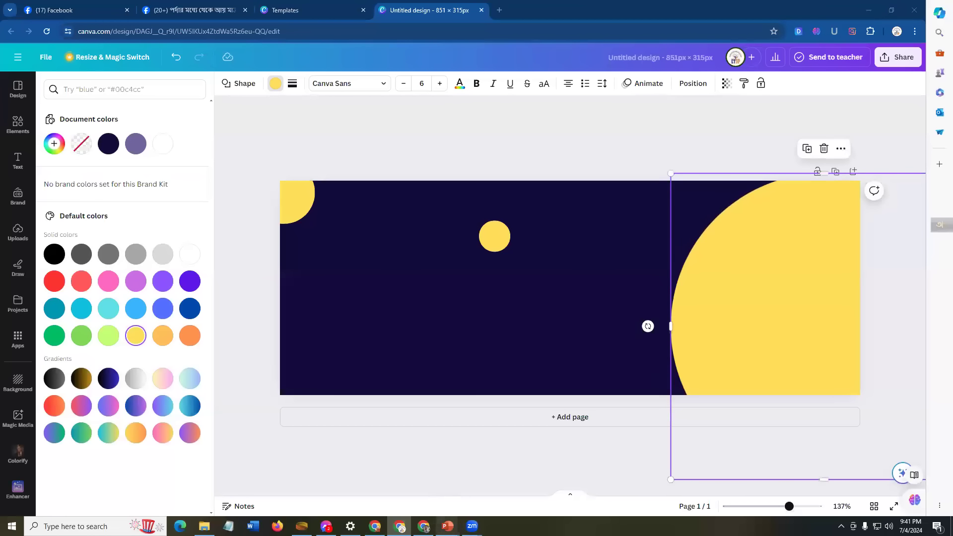
{"action": "mouse_move", "coordinate": [447, 526]}
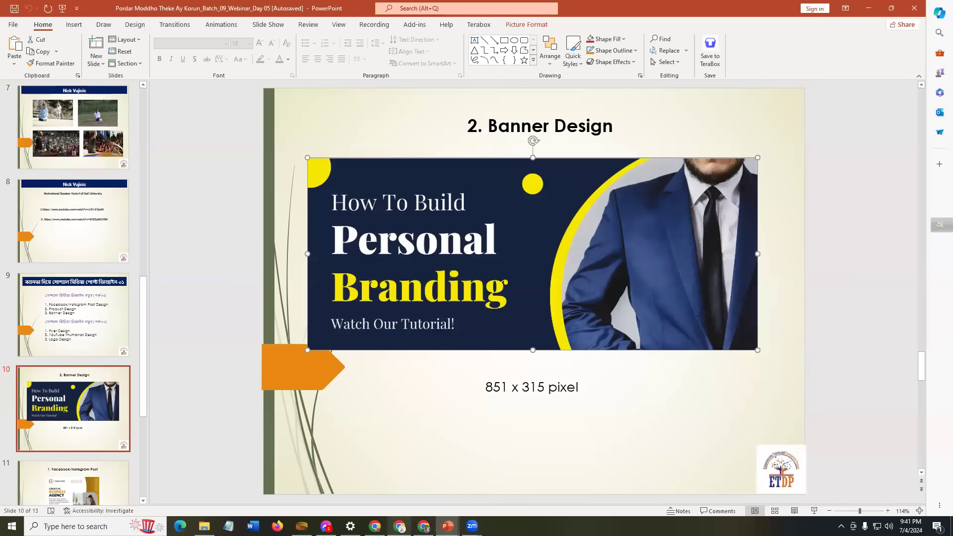
{"action": "left_click", "coordinate": [399, 526]}
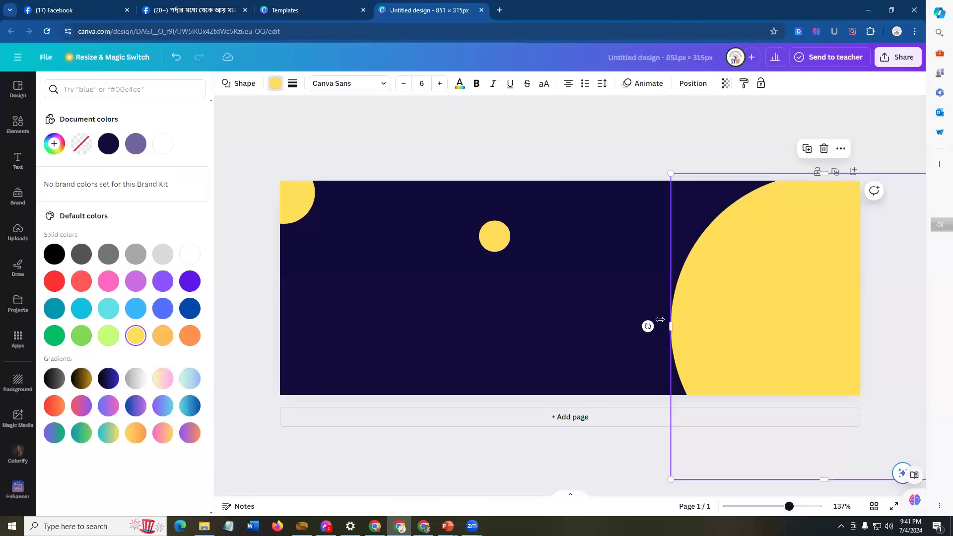
{"action": "left_click_drag", "start_coordinate": [670, 326], "coordinate": [606, 326]}
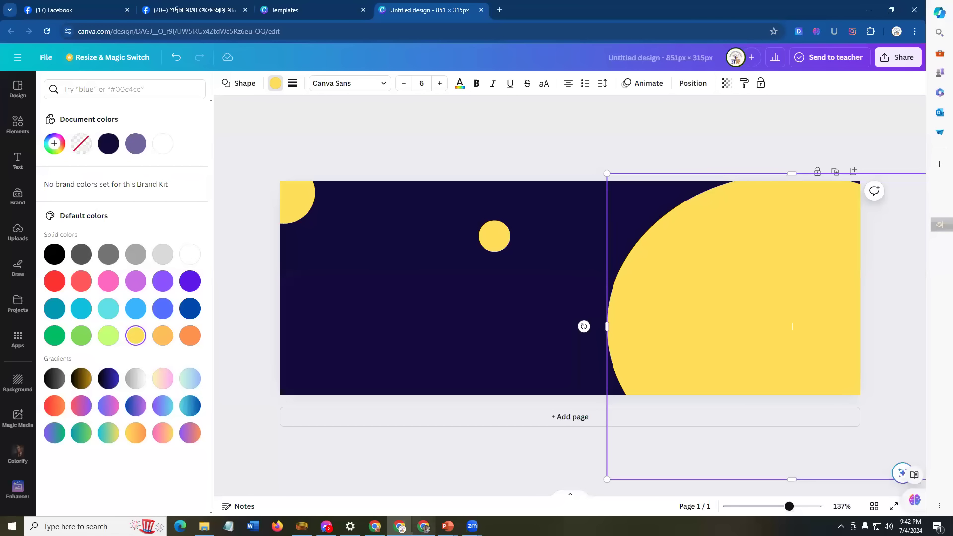
{"action": "mouse_move", "coordinate": [447, 526]}
{"action": "left_click", "coordinate": [510, 483]}
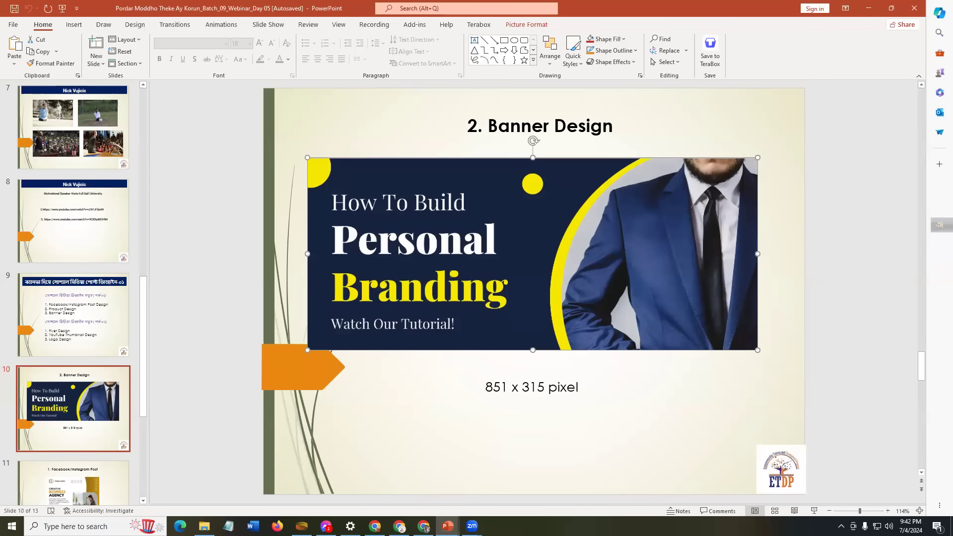
{"action": "left_click", "coordinate": [399, 526]}
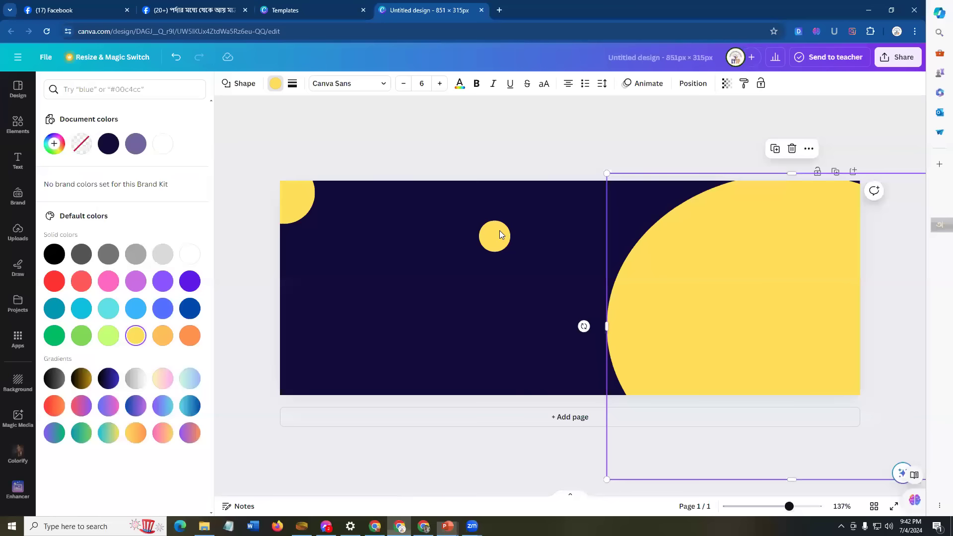
Step: Duplicate the small centre circle, move the copy below it and enlarge it to about 107 × 107
{"action": "left_click", "coordinate": [489, 229]}
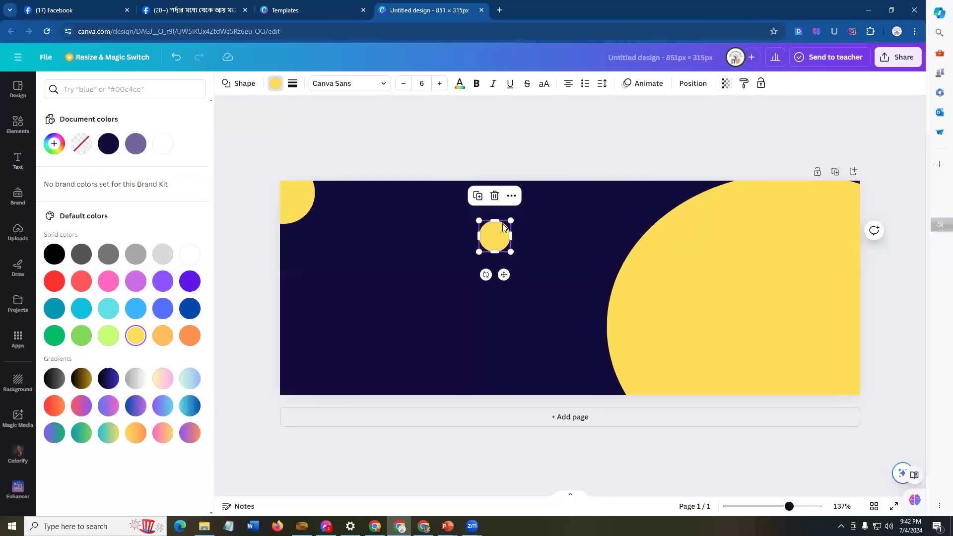
{"action": "left_click", "coordinate": [477, 198]}
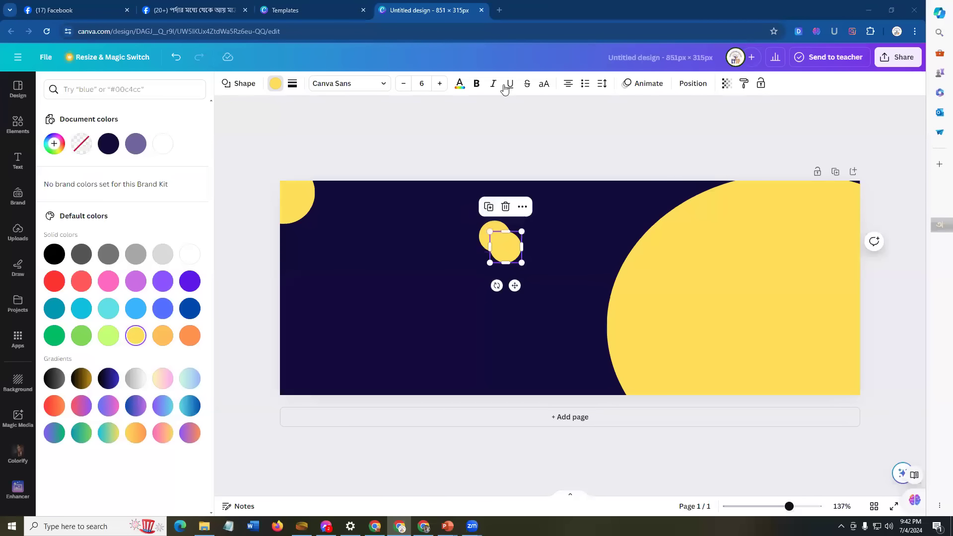
{"action": "left_click_drag", "start_coordinate": [507, 247], "coordinate": [518, 293]}
{"action": "left_click_drag", "start_coordinate": [587, 258], "coordinate": [554, 309]}
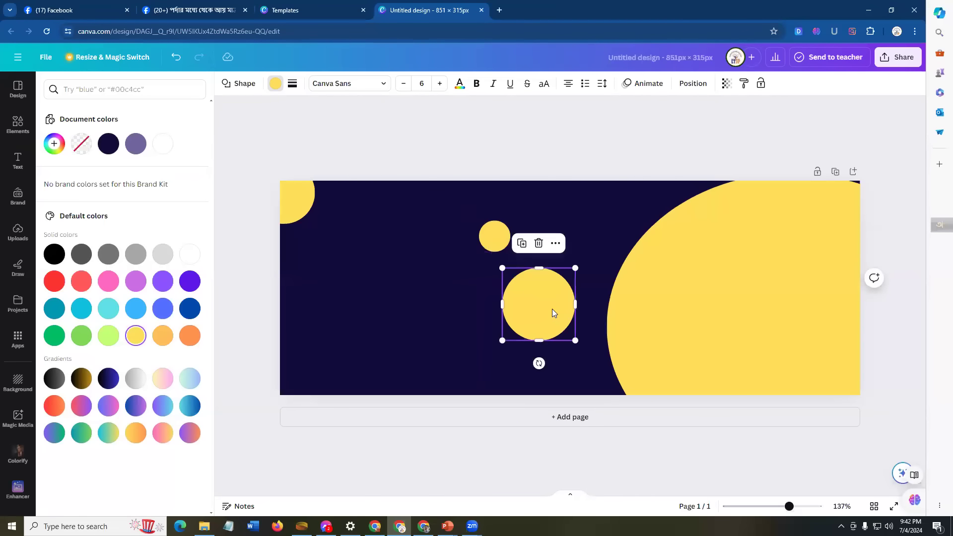
{"action": "left_click", "coordinate": [276, 84]}
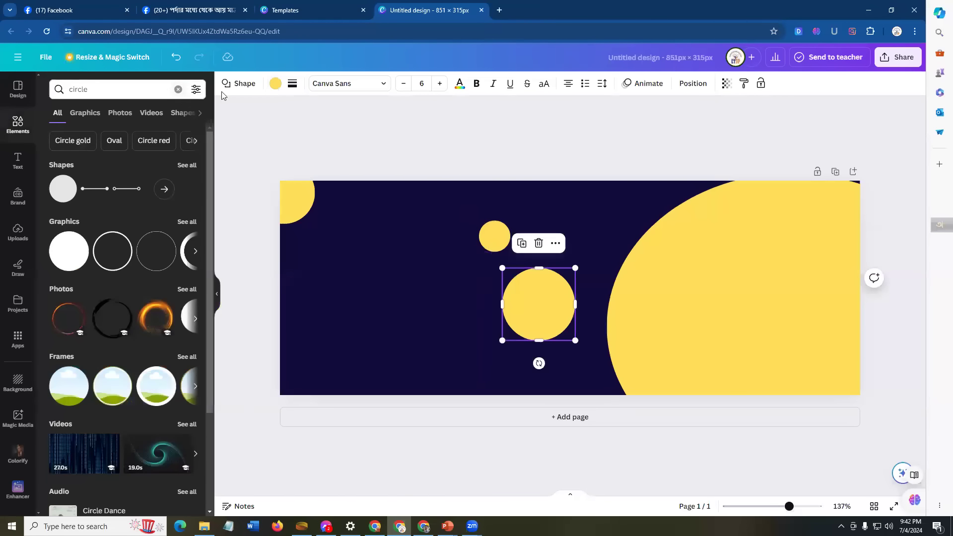
Step: Clear the elements search and colour the new circle Light Gray
{"action": "left_click", "coordinate": [100, 90]}
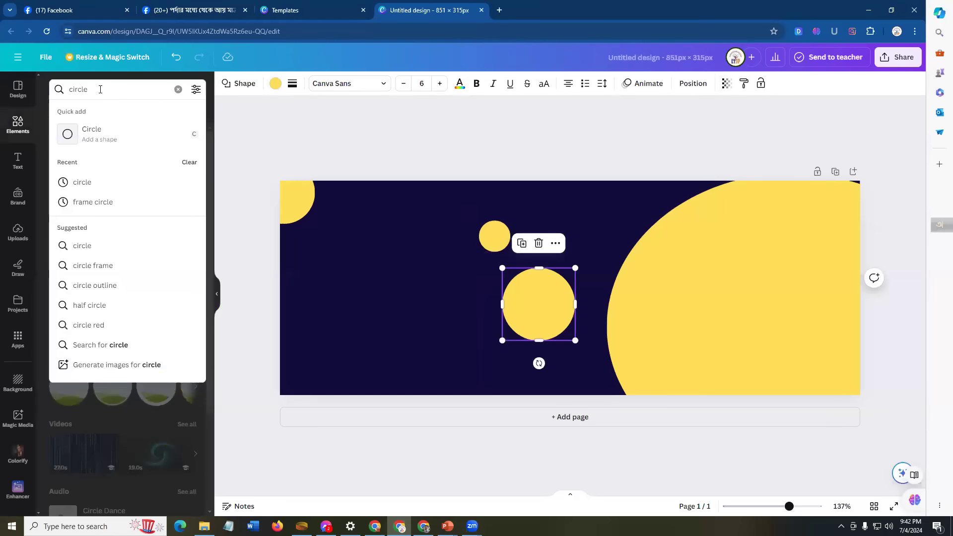
{"action": "key", "text": "BackSpace"}
{"action": "key", "text": "BackSpace"}
{"action": "key", "text": "BackSpace"}
{"action": "key", "text": "BackSpace"}
{"action": "key", "text": "BackSpace"}
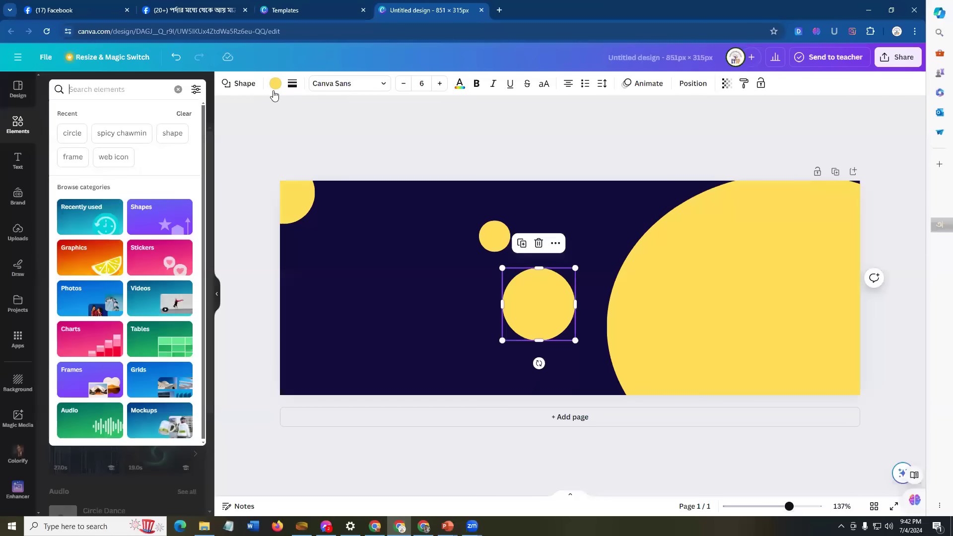
{"action": "left_click", "coordinate": [276, 84]}
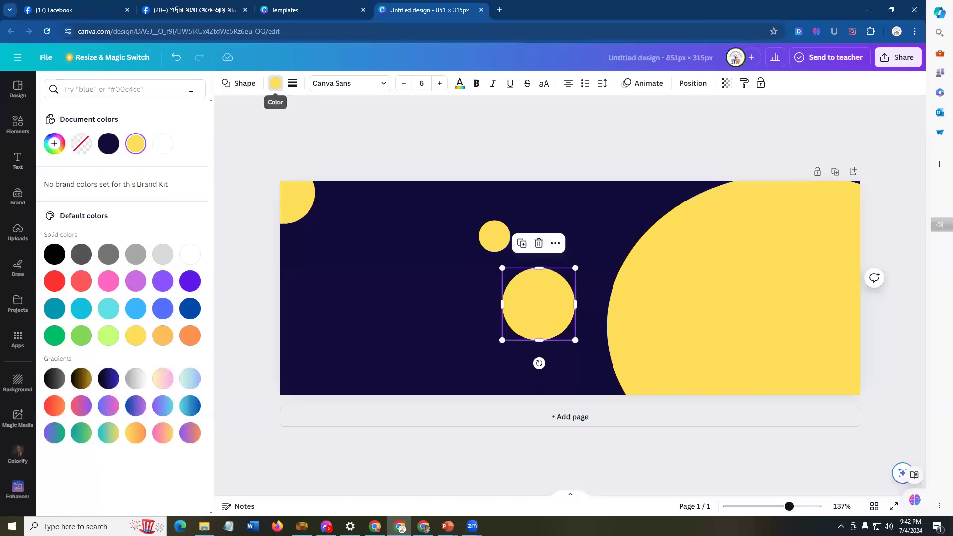
{"action": "left_click", "coordinate": [166, 256]}
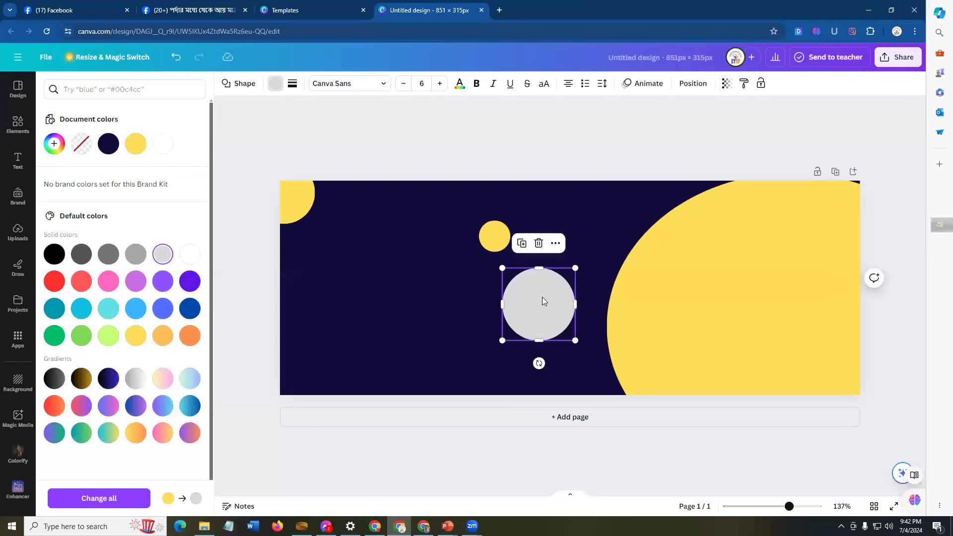
Step: Enlarge the gray circle to about 262 × 262 and set it over the big yellow circle
{"action": "left_click_drag", "start_coordinate": [575, 268], "coordinate": [715, 212]}
{"action": "left_click_drag", "start_coordinate": [557, 275], "coordinate": [728, 332]}
{"action": "left_click_drag", "start_coordinate": [672, 237], "coordinate": [556, 267]}
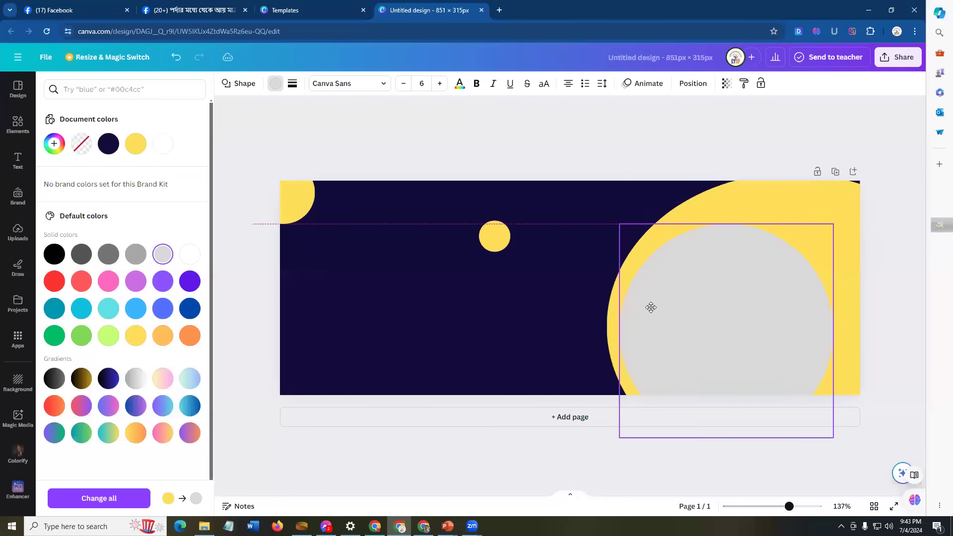
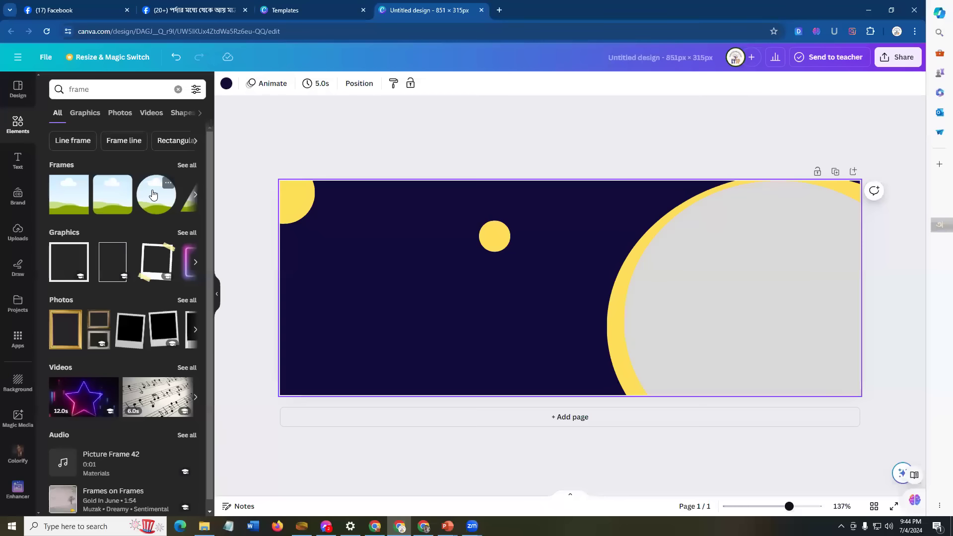
Step: Add a circular photo frame, place it on the grey circle and enlarge it
{"action": "left_click", "coordinate": [153, 195]}
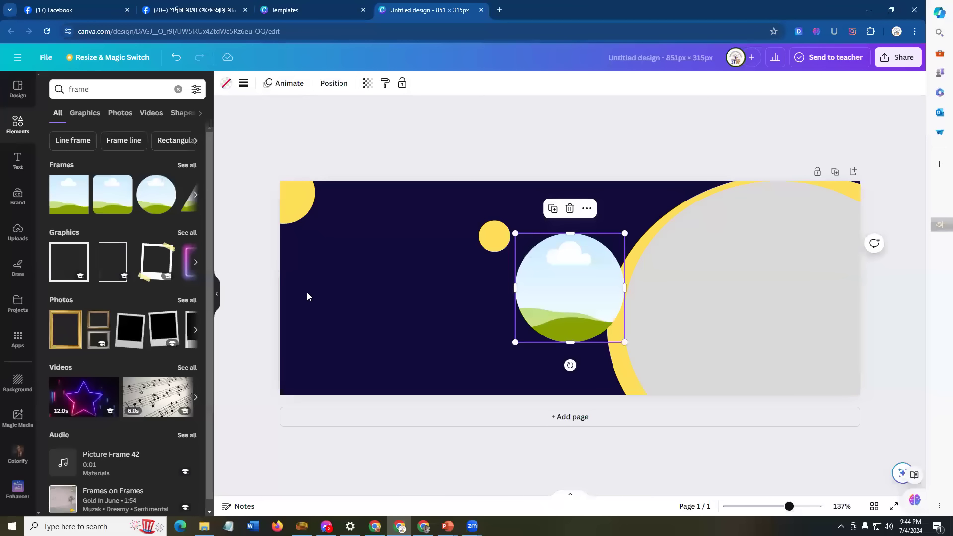
{"action": "left_click_drag", "start_coordinate": [542, 291], "coordinate": [710, 320]}
{"action": "left_click_drag", "start_coordinate": [792, 261], "coordinate": [886, 208]}
{"action": "left_click_drag", "start_coordinate": [682, 371], "coordinate": [647, 404]}
{"action": "left_click_drag", "start_coordinate": [706, 323], "coordinate": [696, 331]}
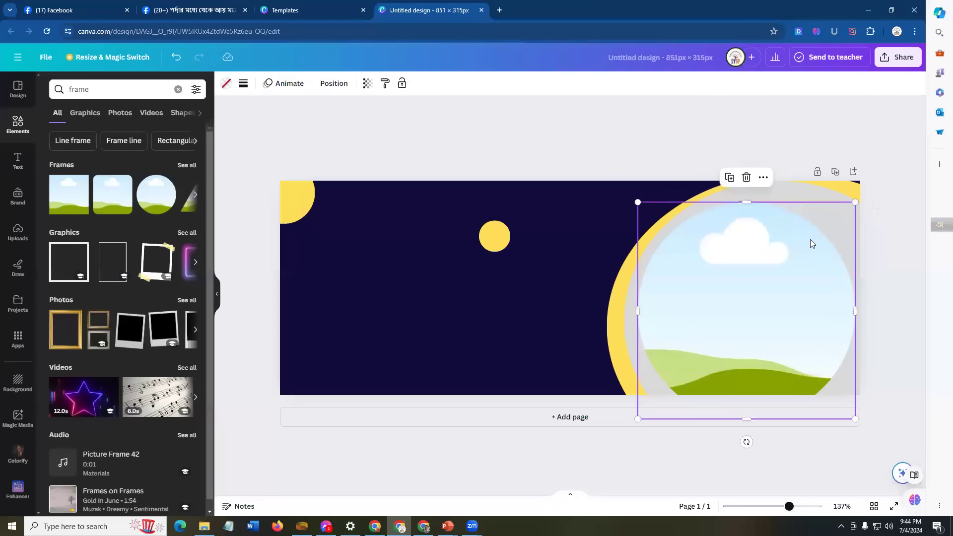
Step: Fine-tune the frame's size and position so it fills the grey circle, overflowing the right edge
{"action": "left_click_drag", "start_coordinate": [855, 202], "coordinate": [871, 185]}
{"action": "left_click_drag", "start_coordinate": [785, 260], "coordinate": [789, 267]}
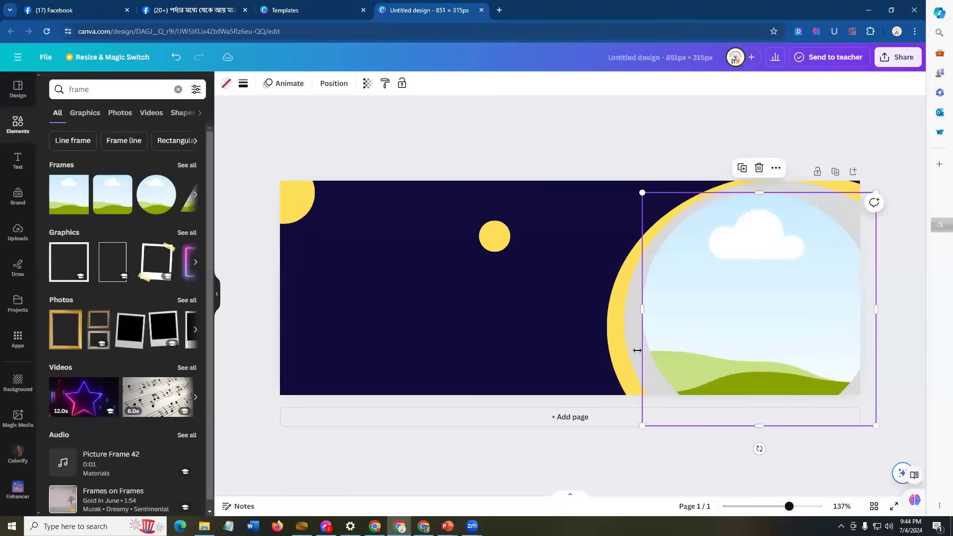
{"action": "left_click_drag", "start_coordinate": [642, 309], "coordinate": [634, 309]}
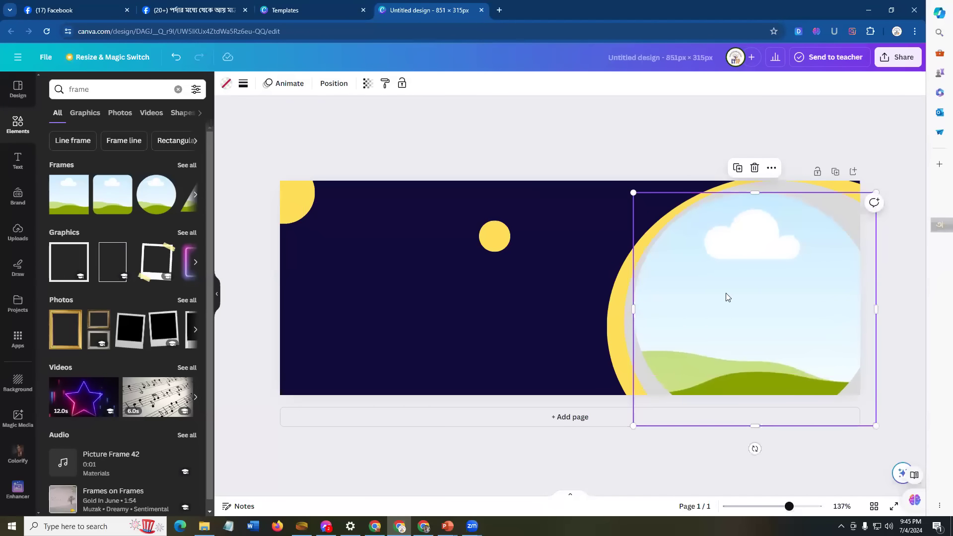
{"action": "left_click_drag", "start_coordinate": [793, 325], "coordinate": [799, 336]}
{"action": "left_click_drag", "start_coordinate": [693, 284], "coordinate": [692, 284]}
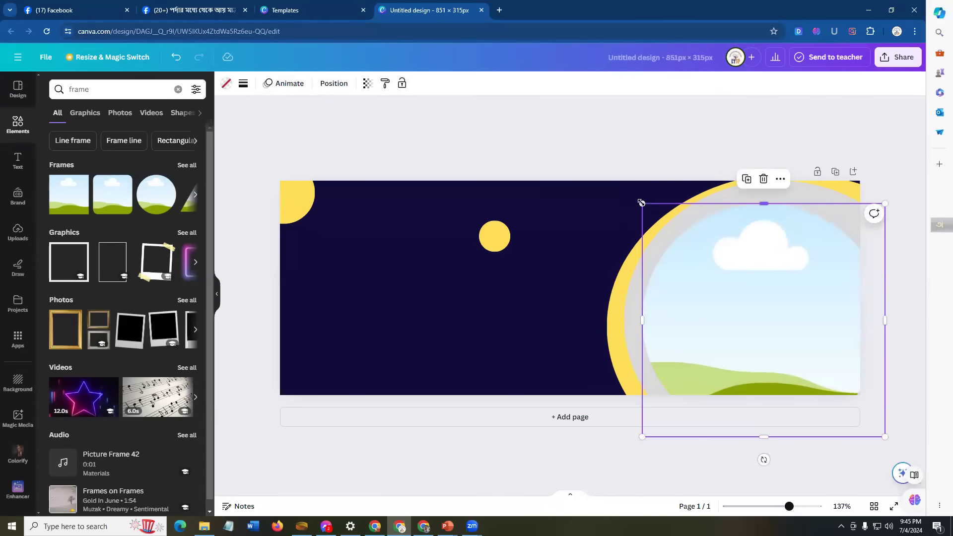
{"action": "left_click_drag", "start_coordinate": [617, 197], "coordinate": [639, 188]}
{"action": "left_click_drag", "start_coordinate": [800, 249], "coordinate": [807, 251]}
{"action": "left_click_drag", "start_coordinate": [650, 307], "coordinate": [642, 311]}
{"action": "left_click_drag", "start_coordinate": [643, 429], "coordinate": [633, 438]}
{"action": "left_click_drag", "start_coordinate": [769, 313], "coordinate": [772, 308]}
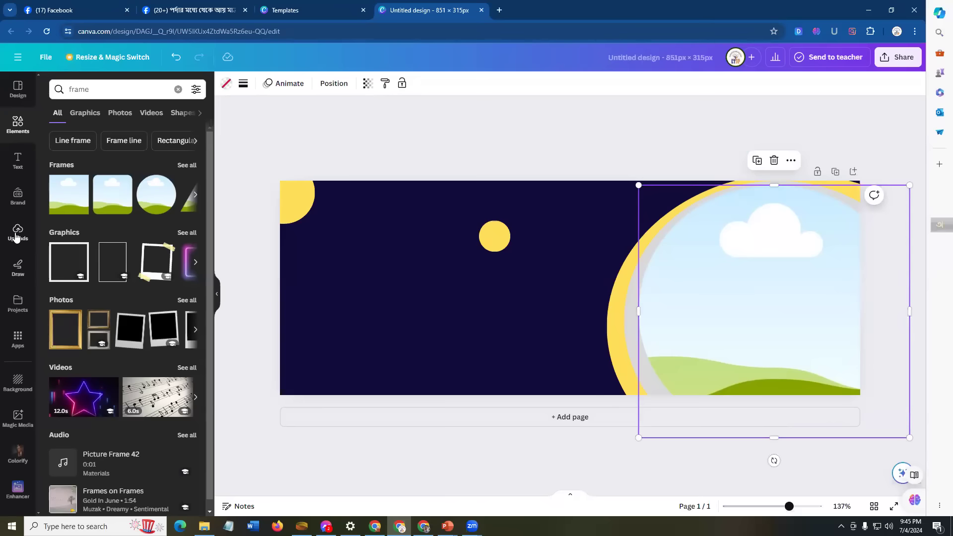
Step: Upload the 'Purple Education Channel YouTube Thumbnail (2)' image from Downloads
{"action": "left_click", "coordinate": [18, 237]}
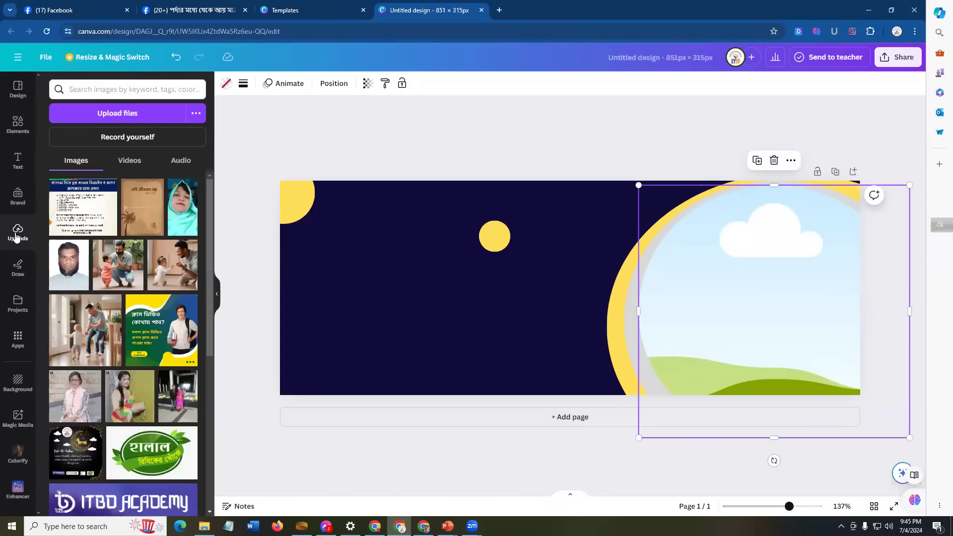
{"action": "left_click", "coordinate": [127, 112]}
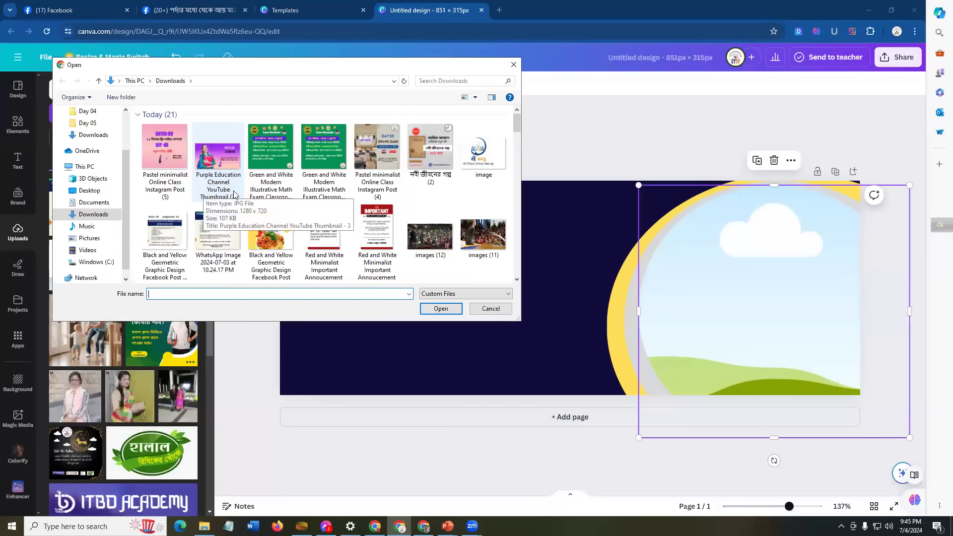
{"action": "left_click", "coordinate": [219, 157]}
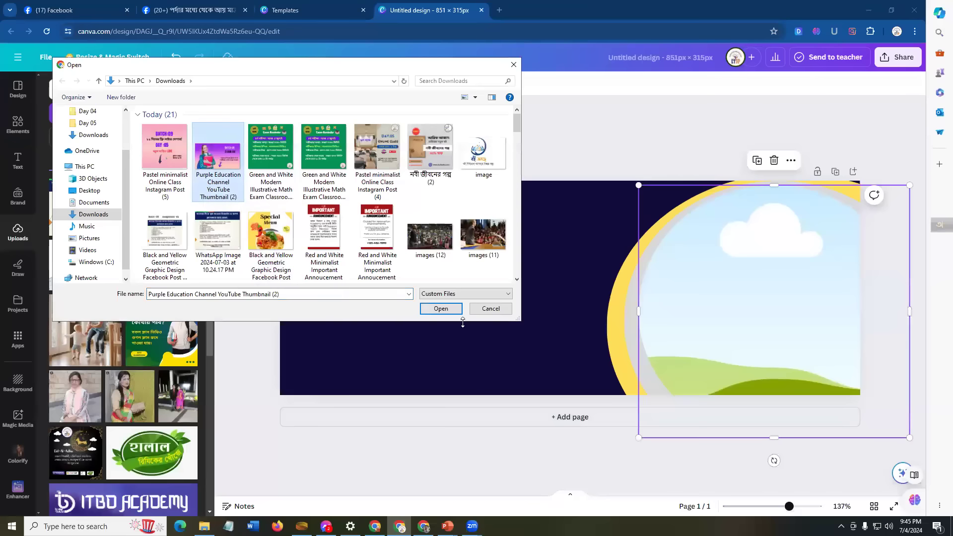
{"action": "left_click", "coordinate": [441, 309]}
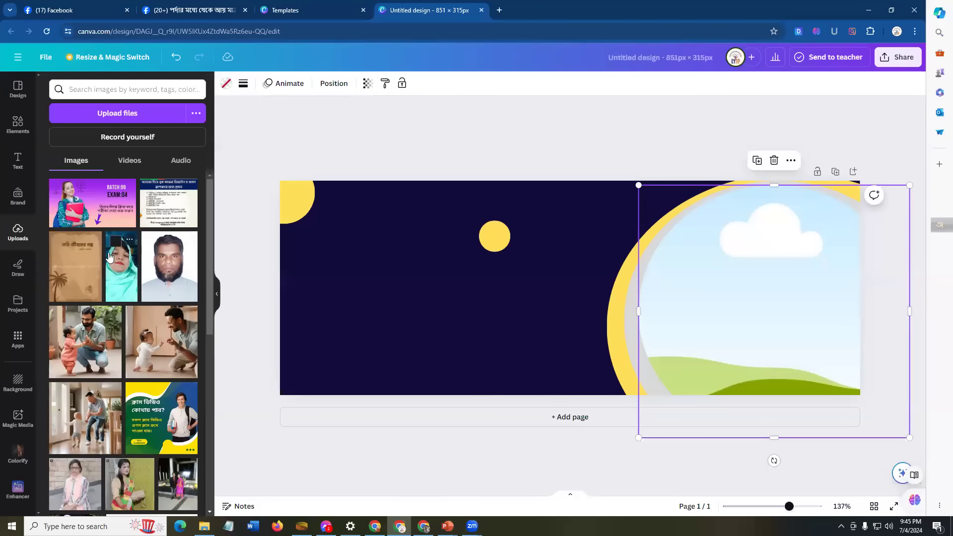
Step: Drop the man's portrait into the circle frame and stretch it taller to the top edge
{"action": "left_click_drag", "start_coordinate": [82, 195], "coordinate": [680, 276]}
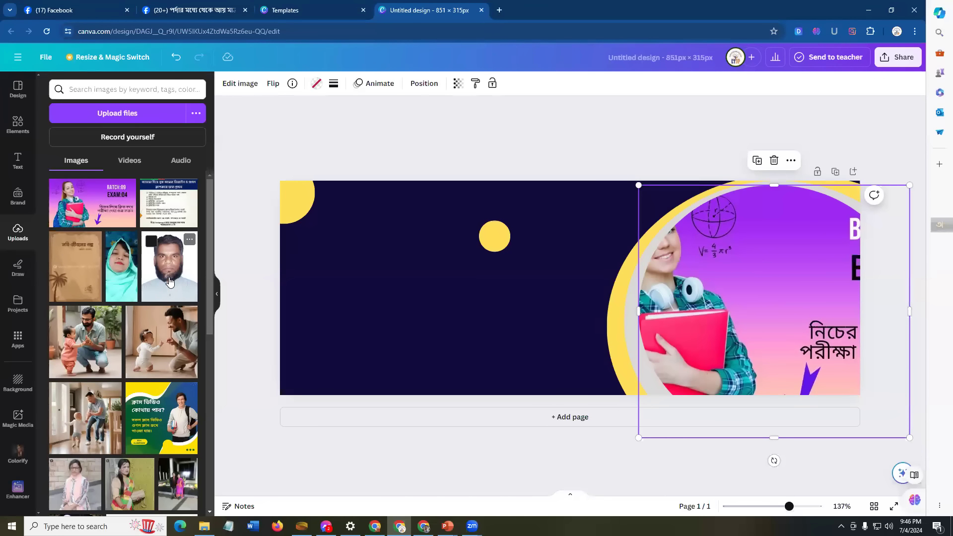
{"action": "left_click_drag", "start_coordinate": [167, 277], "coordinate": [797, 311]}
{"action": "left_click_drag", "start_coordinate": [778, 215], "coordinate": [780, 184]}
{"action": "left_click_drag", "start_coordinate": [787, 263], "coordinate": [788, 301]}
{"action": "left_click_drag", "start_coordinate": [778, 228], "coordinate": [781, 194]}
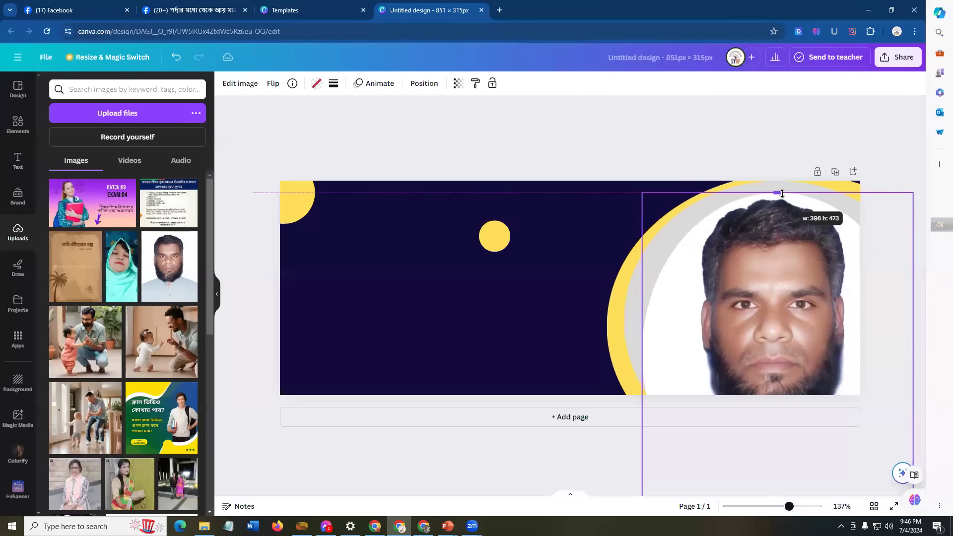
{"action": "left_click_drag", "start_coordinate": [783, 258], "coordinate": [784, 258]}
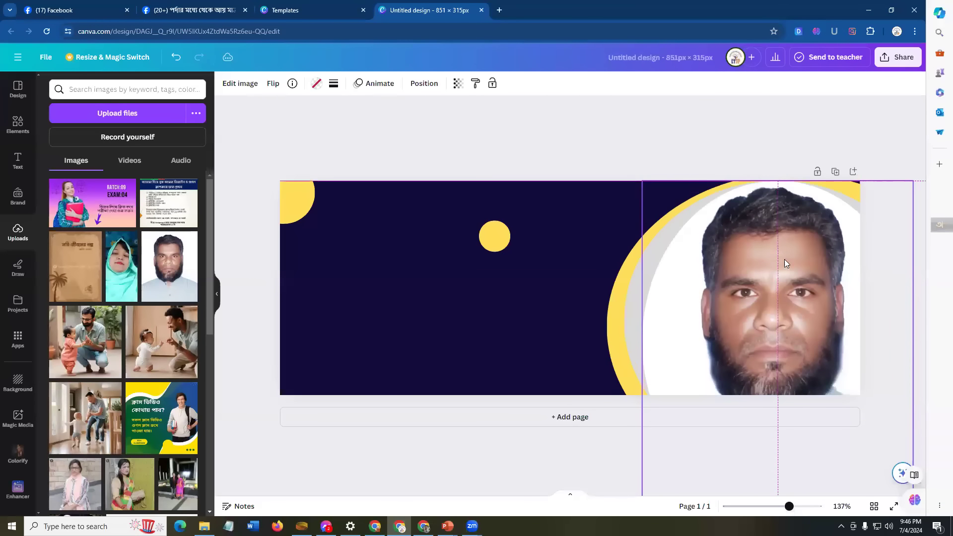
{"action": "left_click_drag", "start_coordinate": [783, 328], "coordinate": [783, 329]}
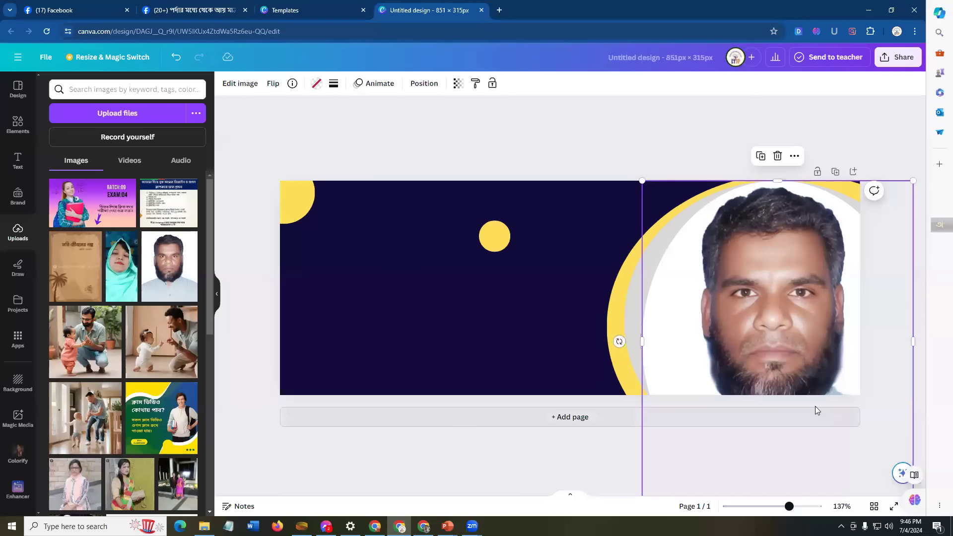
Step: Resize and centre the portrait within the circle, then select the small yellow circle
{"action": "scroll", "coordinate": [614, 418], "scroll_direction": "down", "scroll_amount": 1}
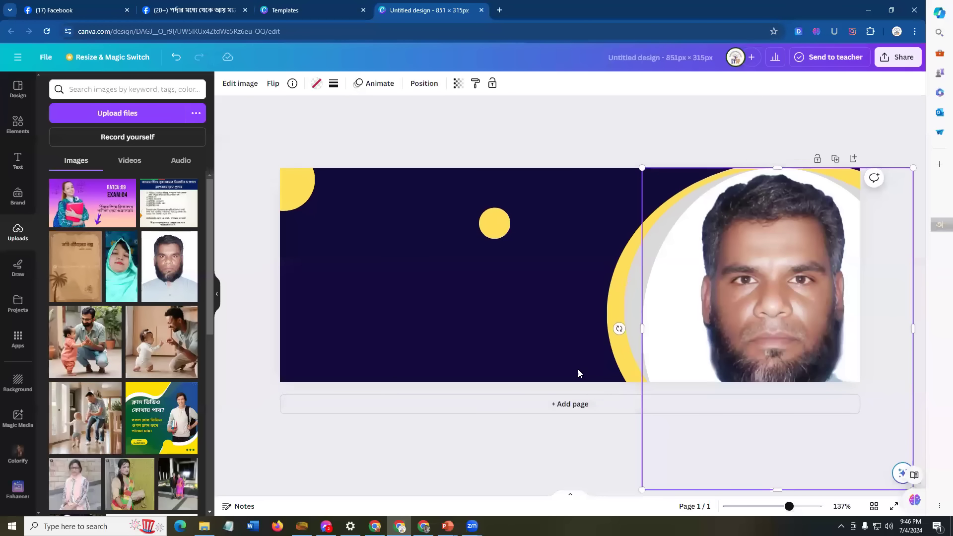
{"action": "left_click_drag", "start_coordinate": [649, 479], "coordinate": [667, 472]}
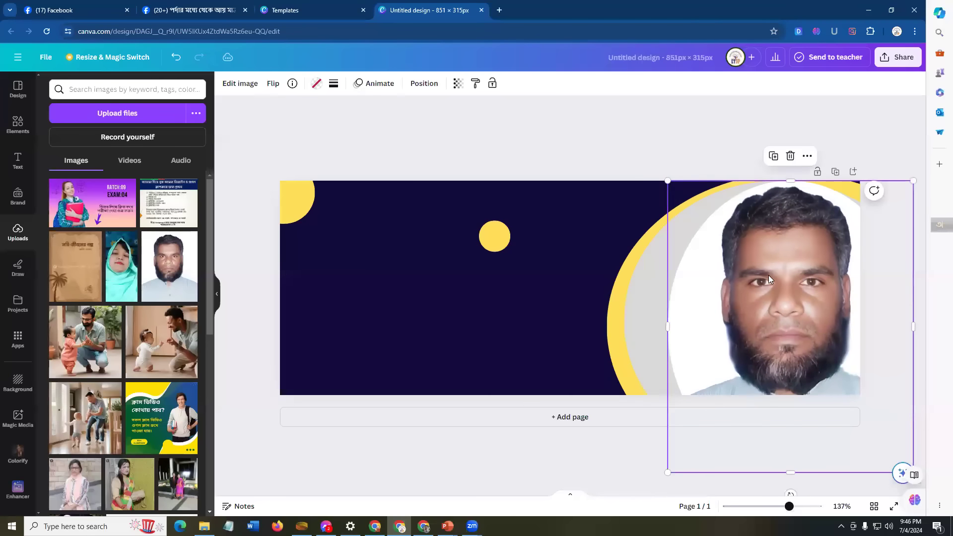
{"action": "mouse_move", "coordinate": [739, 282]}
{"action": "left_mouse_down"}
{"action": "mouse_move", "coordinate": [730, 279]}
{"action": "mouse_move", "coordinate": [748, 271]}
{"action": "left_mouse_up"}
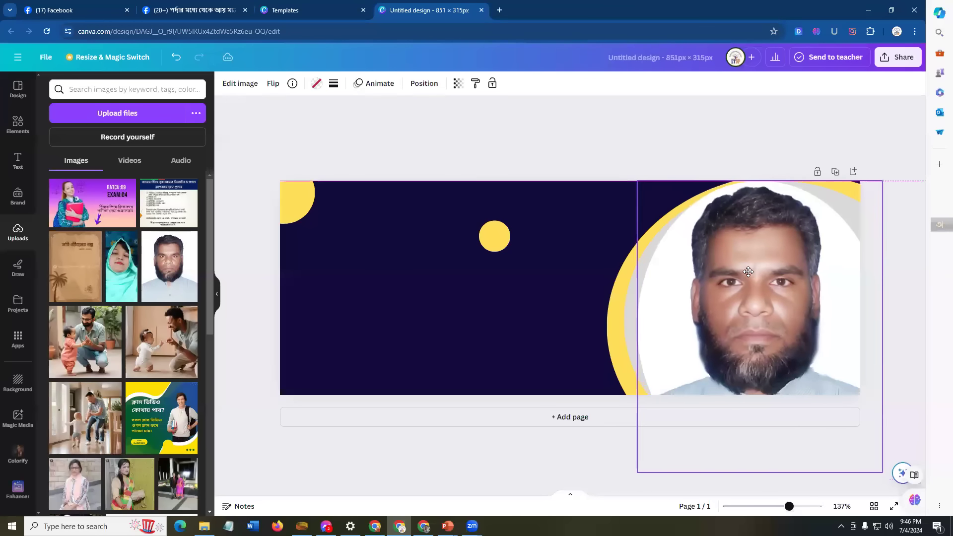
{"action": "left_click_drag", "start_coordinate": [880, 467], "coordinate": [850, 349]}
{"action": "left_click_drag", "start_coordinate": [735, 281], "coordinate": [746, 306]}
{"action": "left_click", "coordinate": [866, 224]}
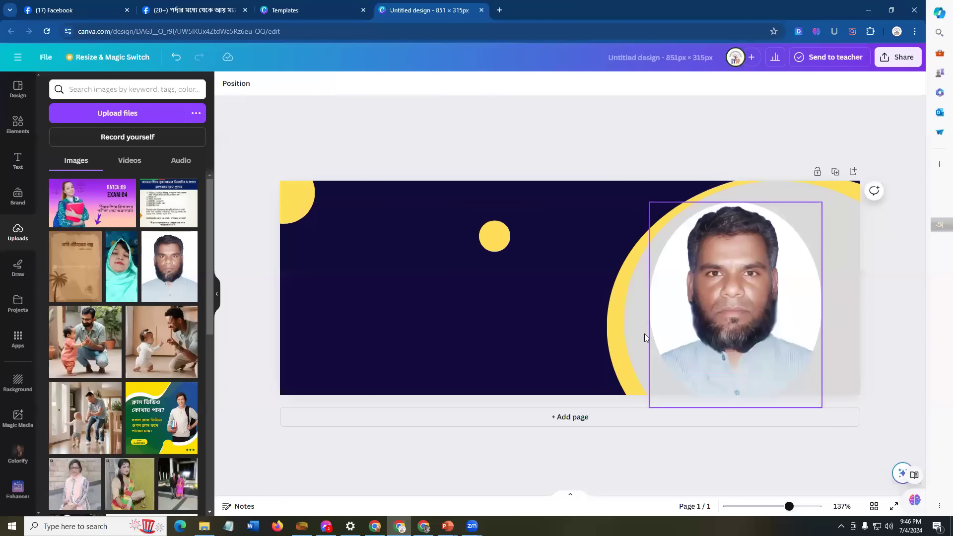
{"action": "left_click", "coordinate": [526, 292]}
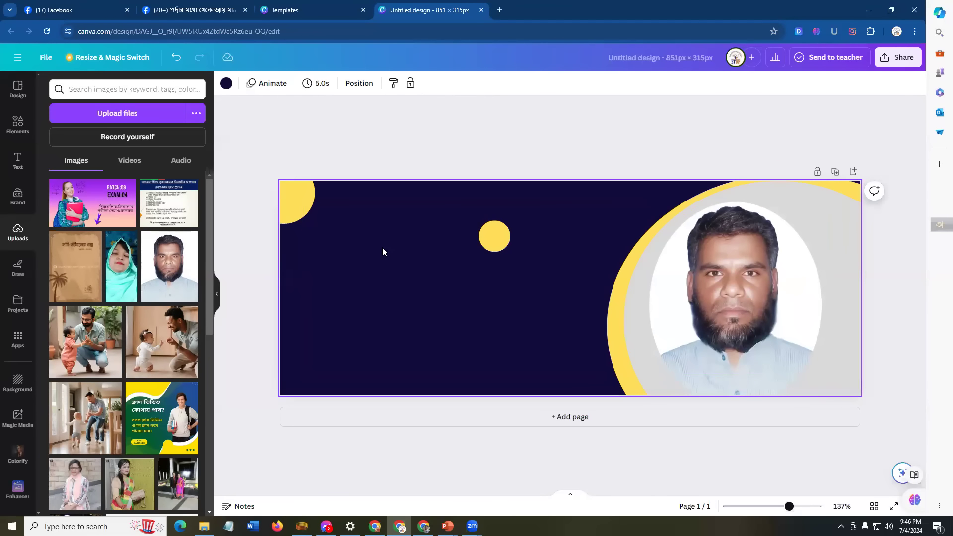
{"action": "left_click", "coordinate": [499, 234]}
Step: Shrink the small yellow circle to 37×37 and bring up the Text styles panel
{"action": "left_click_drag", "start_coordinate": [479, 221], "coordinate": [486, 227]}
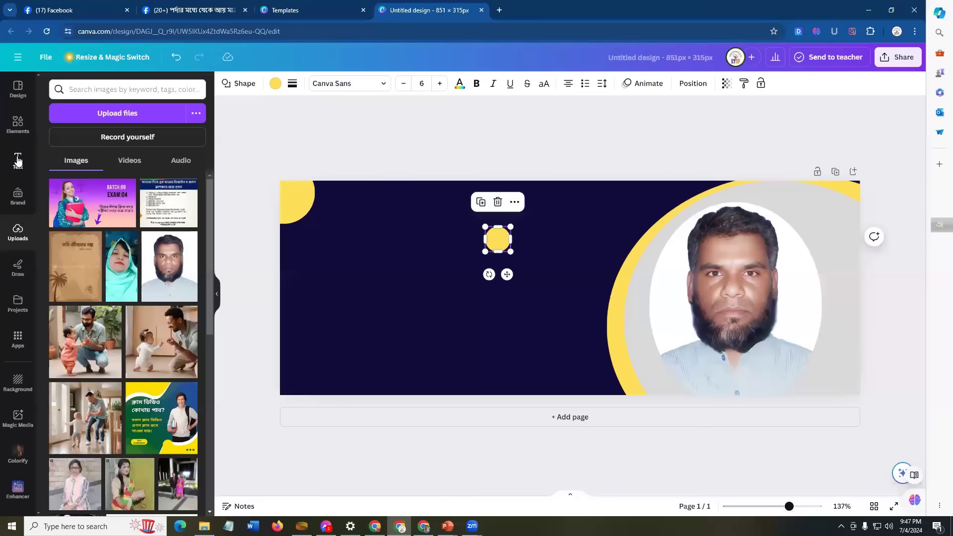
{"action": "left_click", "coordinate": [17, 161]}
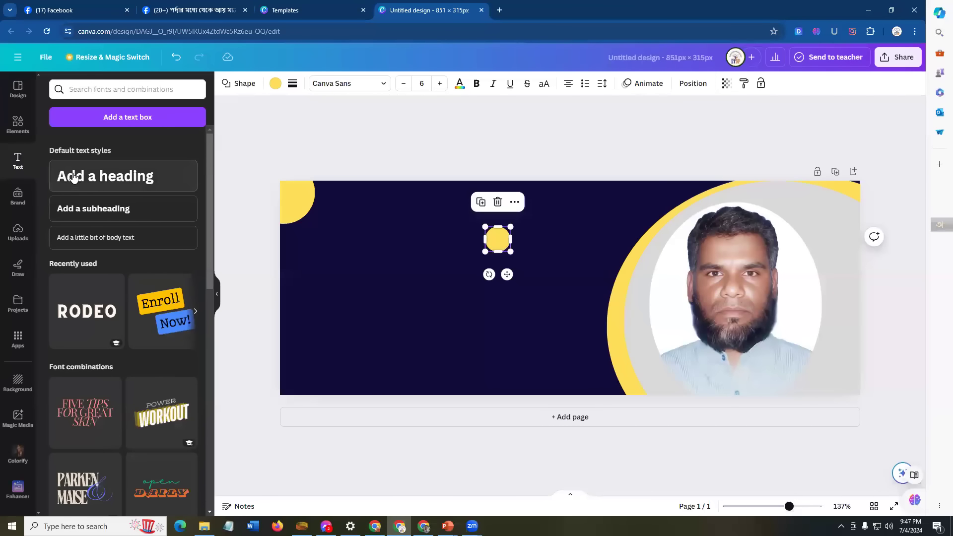
Step: Add a heading beside the yellow circle and replace its text with the person's name
{"action": "left_click", "coordinate": [71, 175]}
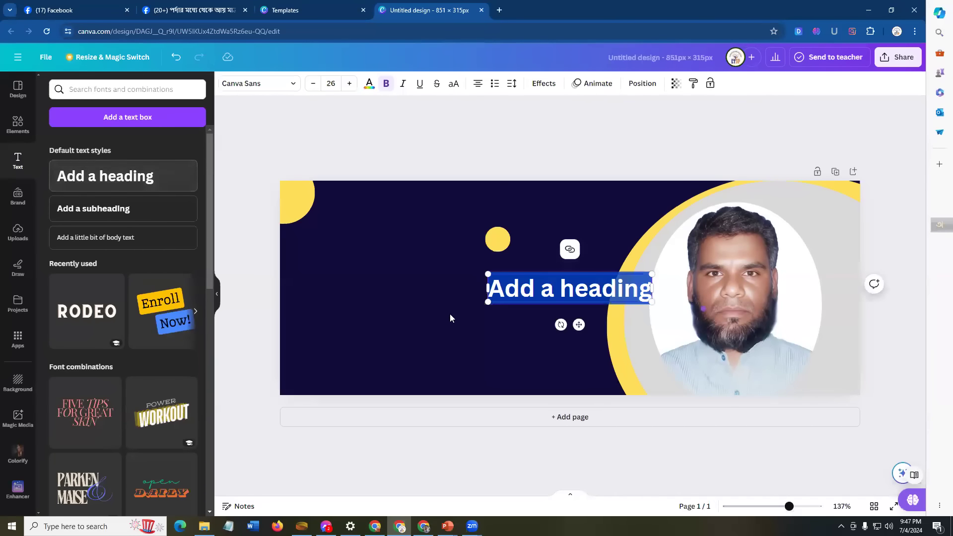
{"action": "left_click", "coordinate": [563, 283]}
{"action": "left_click_drag", "start_coordinate": [547, 285], "coordinate": [357, 258]}
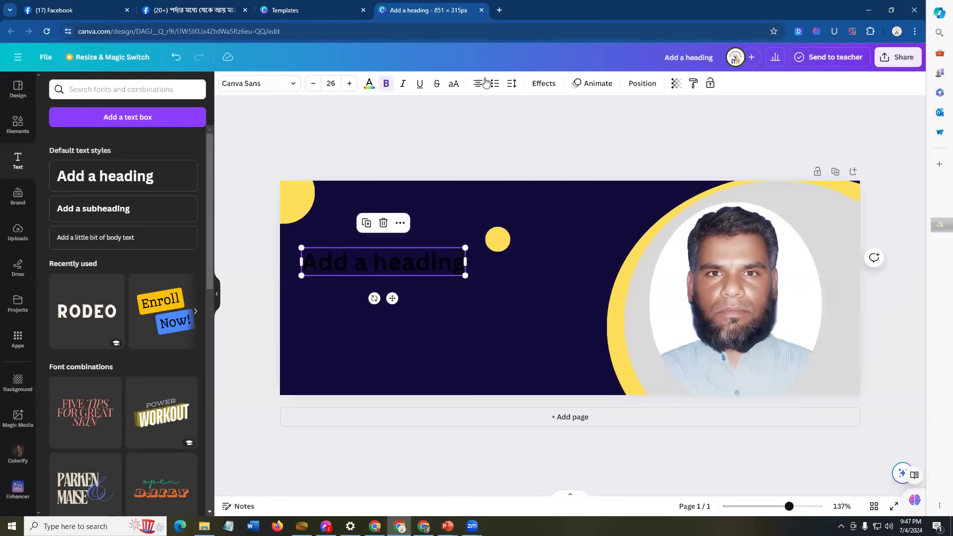
{"action": "double_click", "coordinate": [345, 264]}
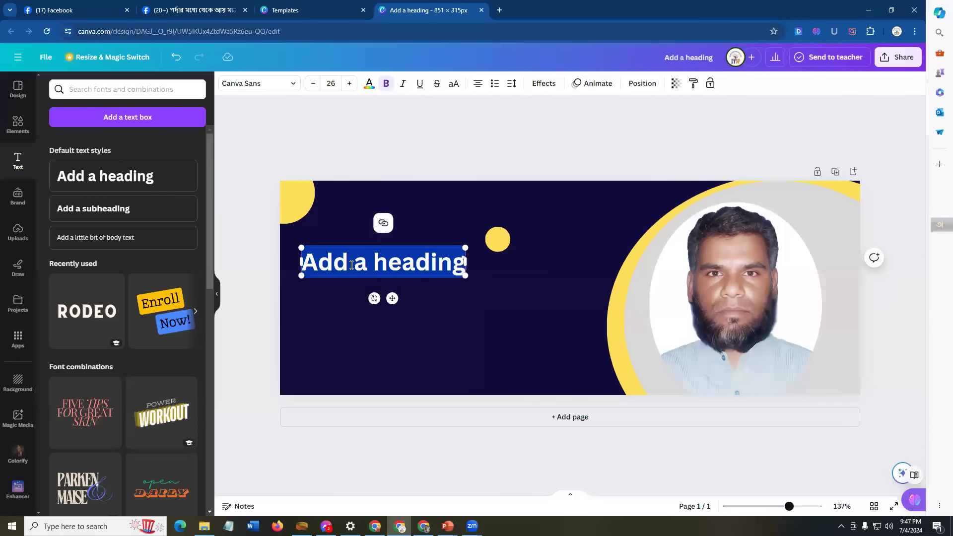
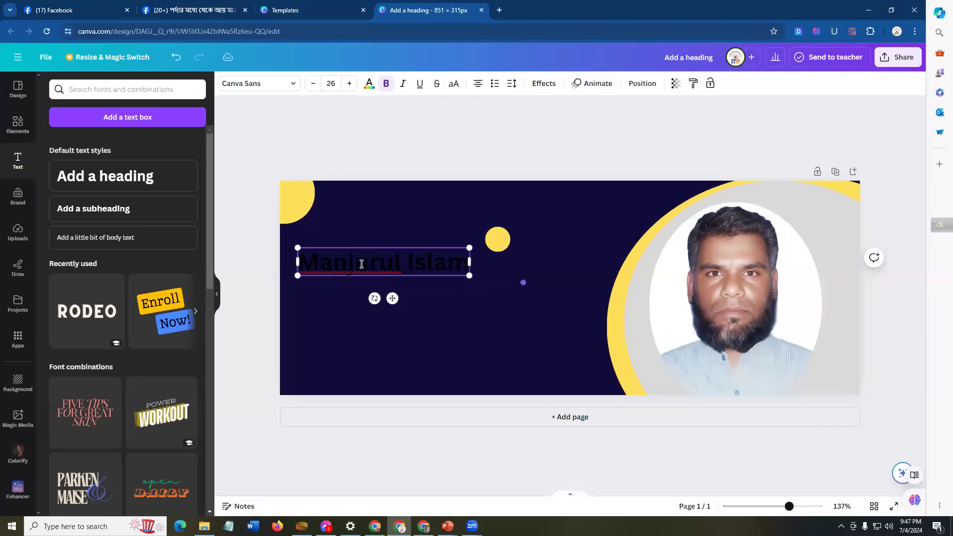
{"action": "left_click", "coordinate": [375, 282]}
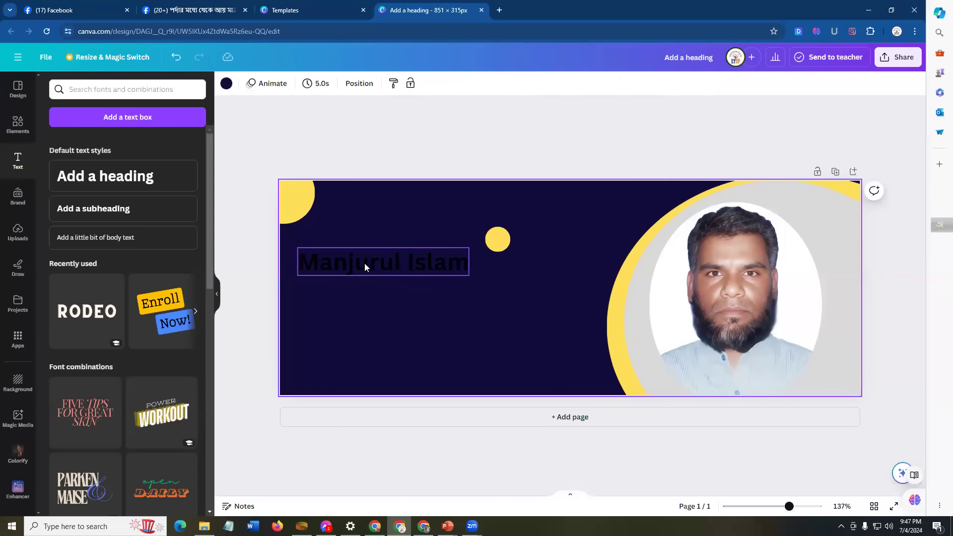
{"action": "left_click", "coordinate": [364, 263]}
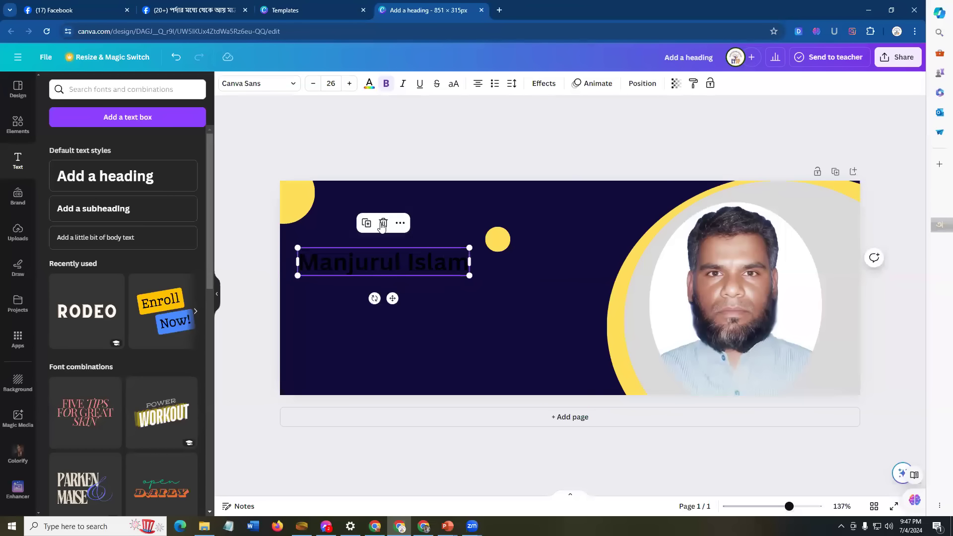
Step: Make the name heading white, shrink it to 17.3 and move it up, then view PowerPoint
{"action": "left_click", "coordinate": [369, 84]}
{"action": "left_click", "coordinate": [192, 145]}
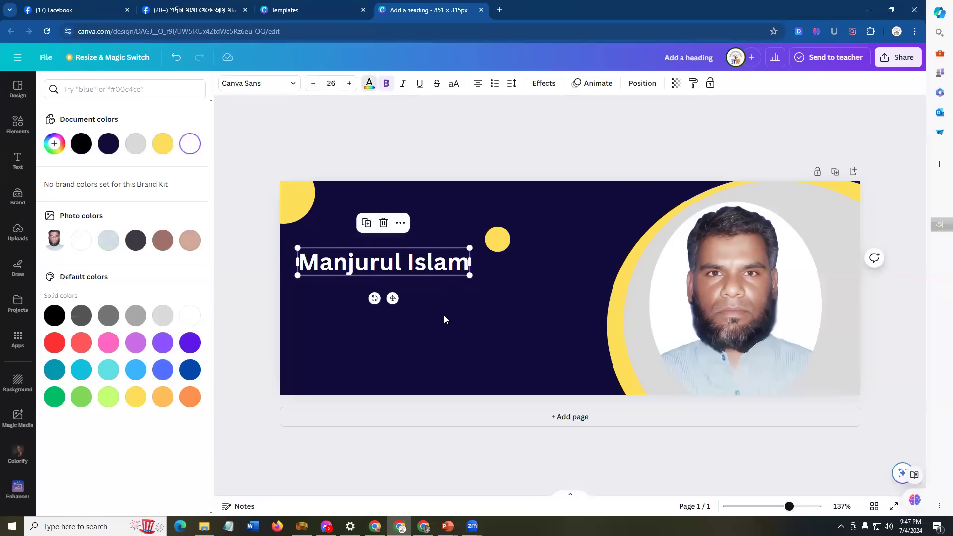
{"action": "left_click", "coordinate": [452, 291]}
{"action": "left_click", "coordinate": [437, 271]}
{"action": "left_click_drag", "start_coordinate": [469, 275], "coordinate": [393, 258]}
{"action": "left_click", "coordinate": [383, 265]}
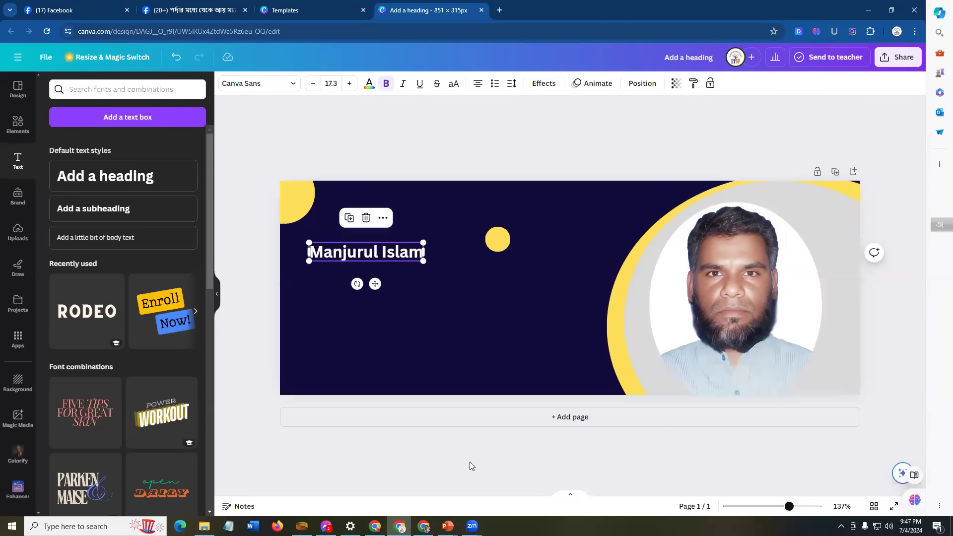
{"action": "left_click", "coordinate": [447, 526]}
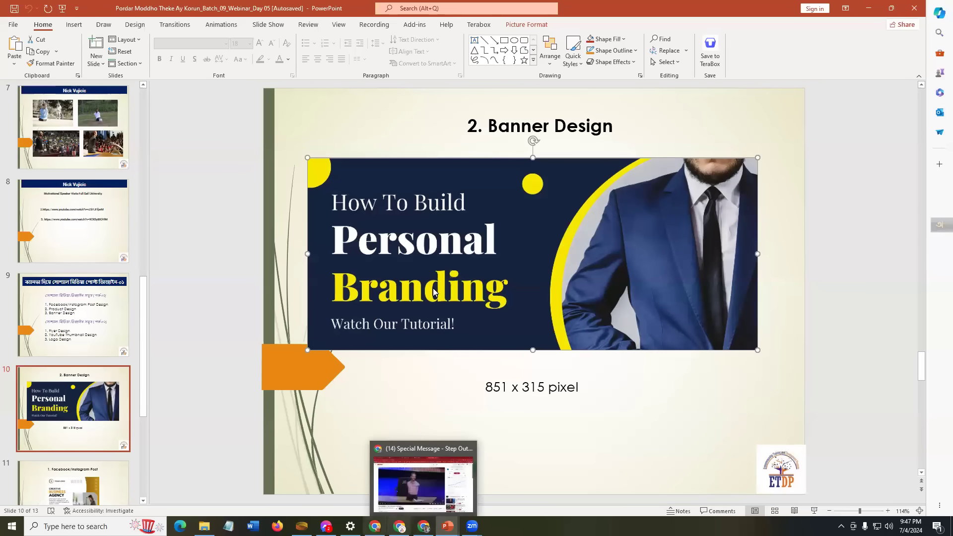
Step: Back in Canva, duplicate the name heading below itself and retype it as 'Digital Marketer'
{"action": "left_click", "coordinate": [399, 526]}
{"action": "left_click", "coordinate": [343, 274]}
{"action": "left_click", "coordinate": [343, 256]}
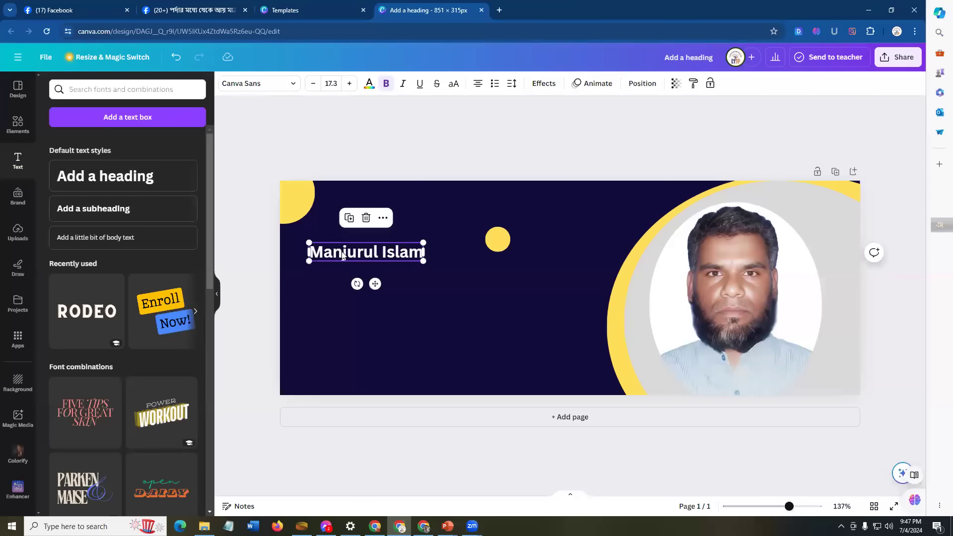
{"action": "left_click", "coordinate": [349, 219]}
{"action": "left_click", "coordinate": [421, 298]}
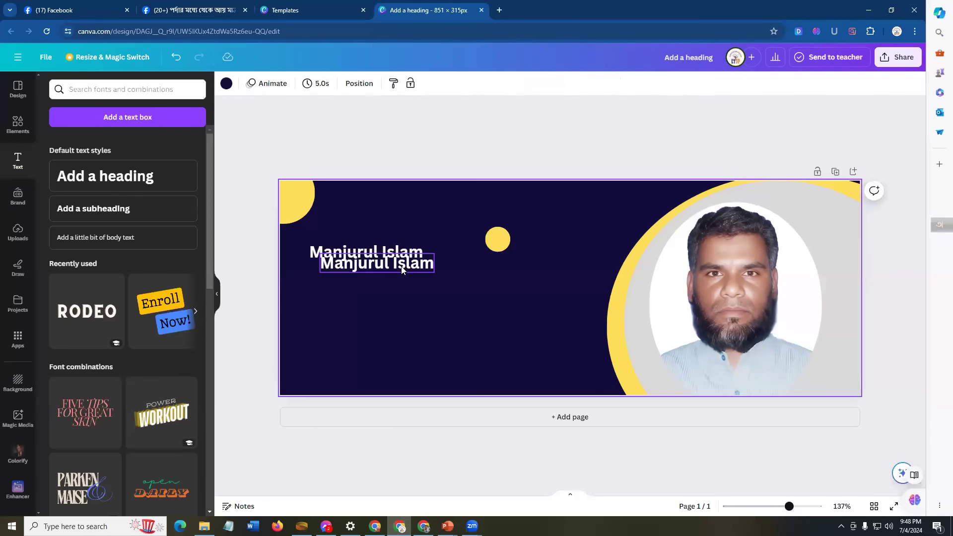
{"action": "left_click_drag", "start_coordinate": [372, 265], "coordinate": [361, 282]}
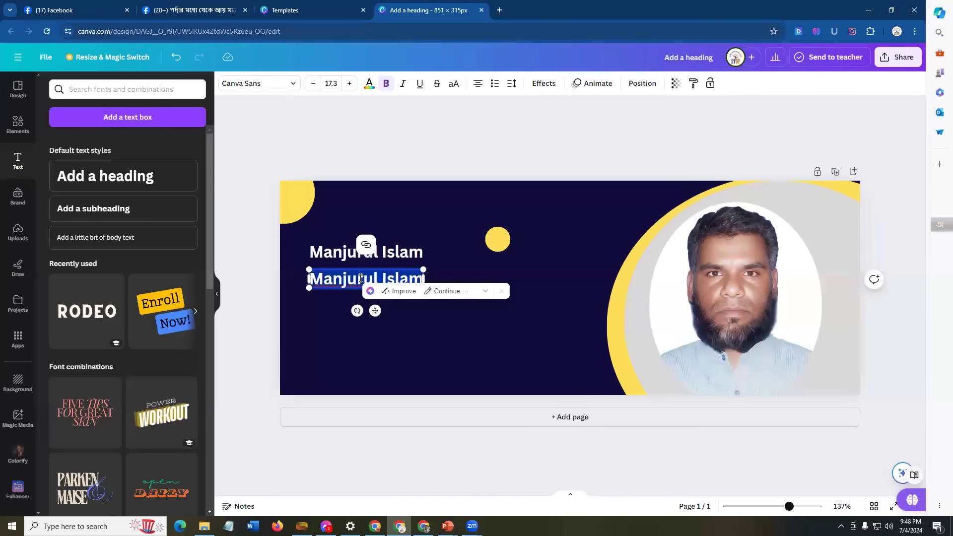
{"action": "key", "text": "BackSpace"}
{"action": "type", "text": "Digital"}
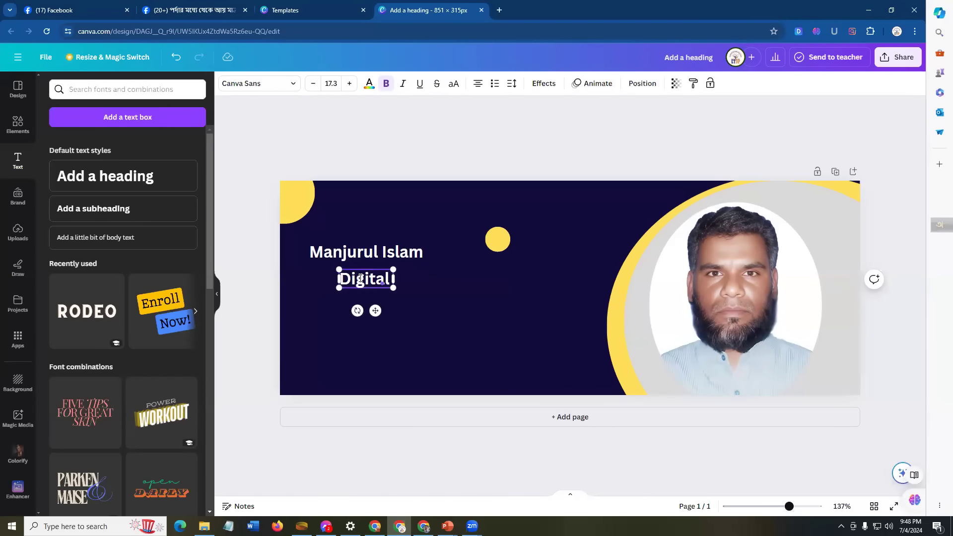
{"action": "type", "text": " Marketer"}
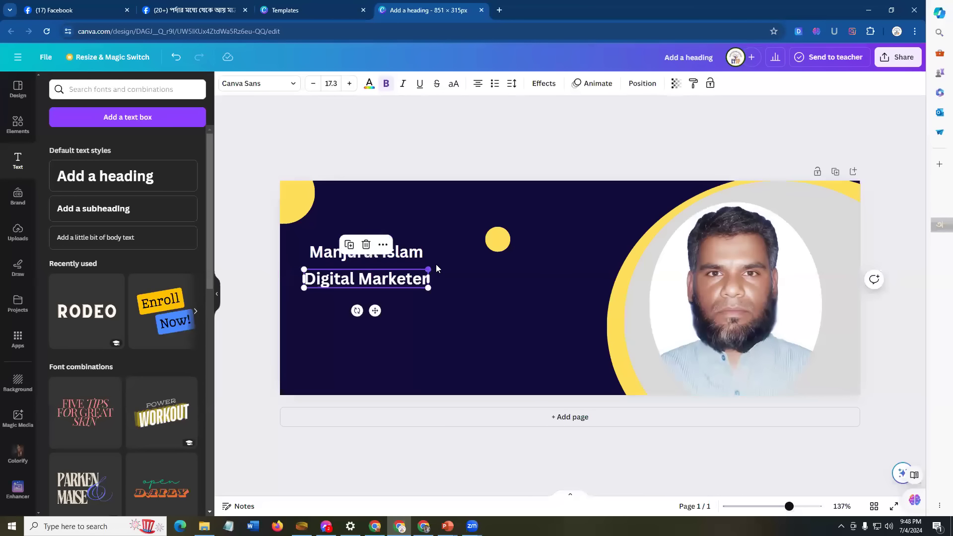
Step: Enlarge the Digital Marketer heading to size 26.9 and nudge it into place
{"action": "left_click_drag", "start_coordinate": [463, 265], "coordinate": [474, 262]}
{"action": "left_click", "coordinate": [434, 304]}
{"action": "left_click", "coordinate": [393, 282]}
{"action": "left_click_drag", "start_coordinate": [394, 282], "coordinate": [391, 286]}
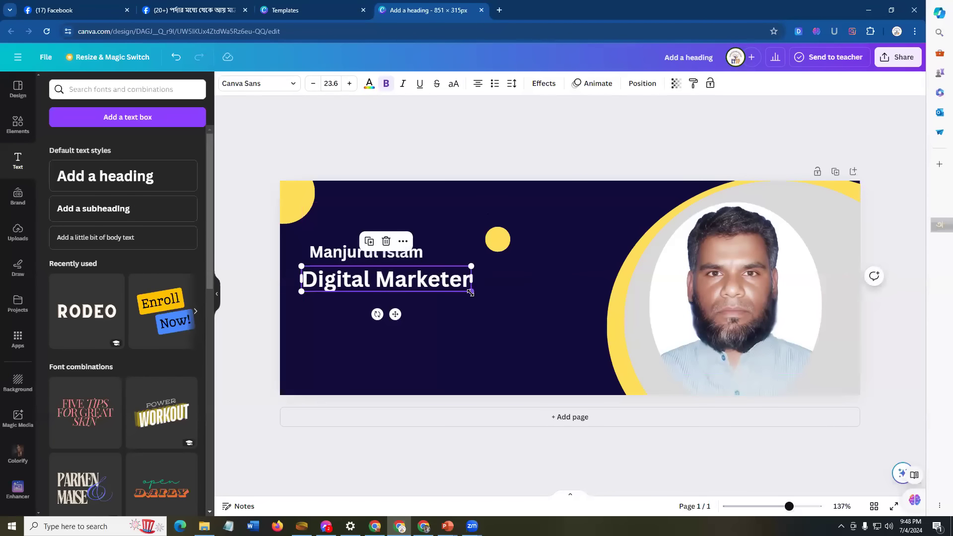
{"action": "left_click_drag", "start_coordinate": [474, 294], "coordinate": [497, 302]}
{"action": "left_click", "coordinate": [462, 332]}
{"action": "left_click", "coordinate": [403, 290]}
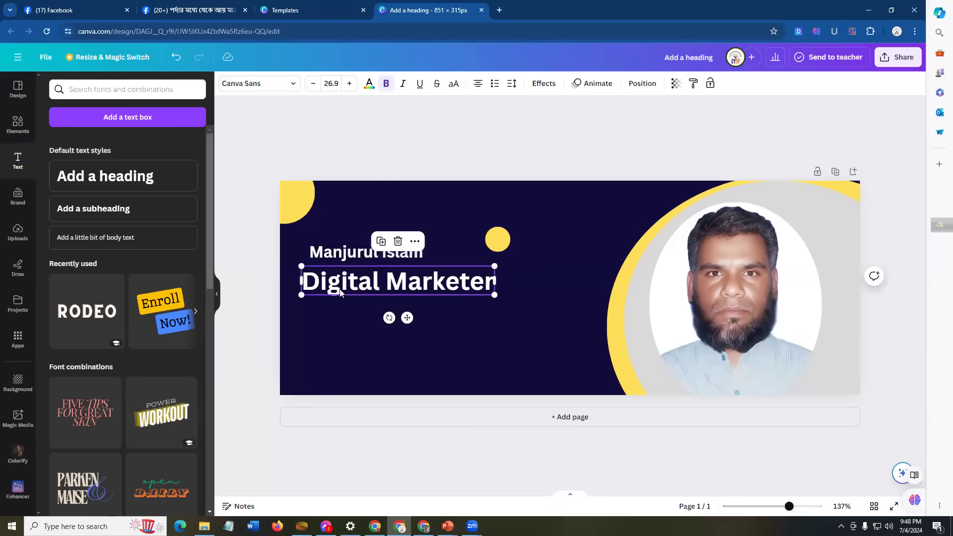
Step: Change the Digital Marketer font to HK Modular after briefly trying Lato
{"action": "left_click", "coordinate": [293, 87]}
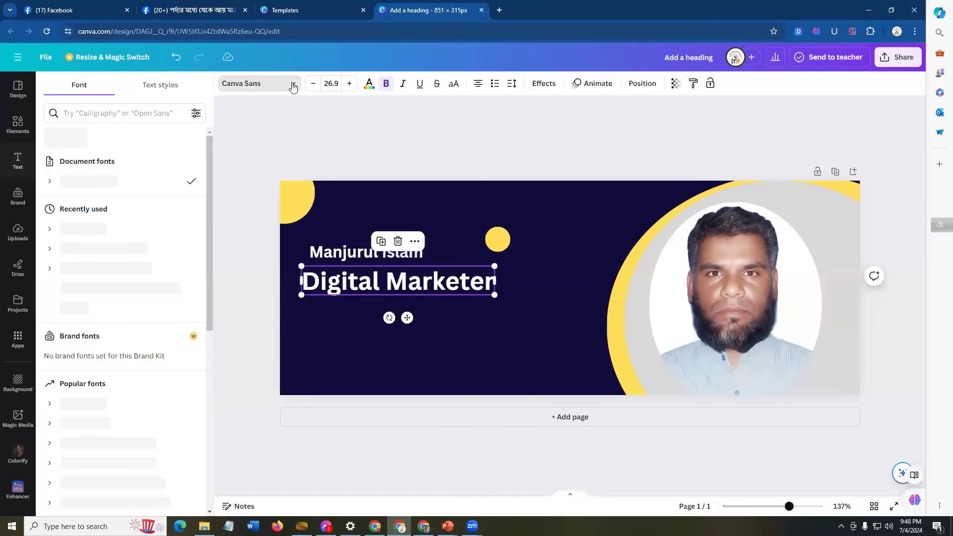
{"action": "scroll", "coordinate": [87, 355], "scroll_direction": "down", "scroll_amount": 7}
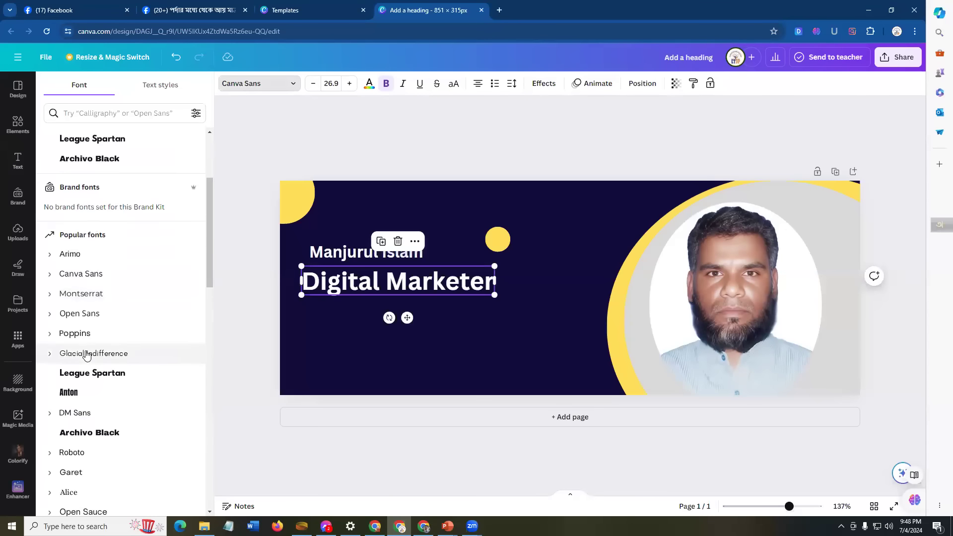
{"action": "scroll", "coordinate": [90, 380], "scroll_direction": "down", "scroll_amount": 15}
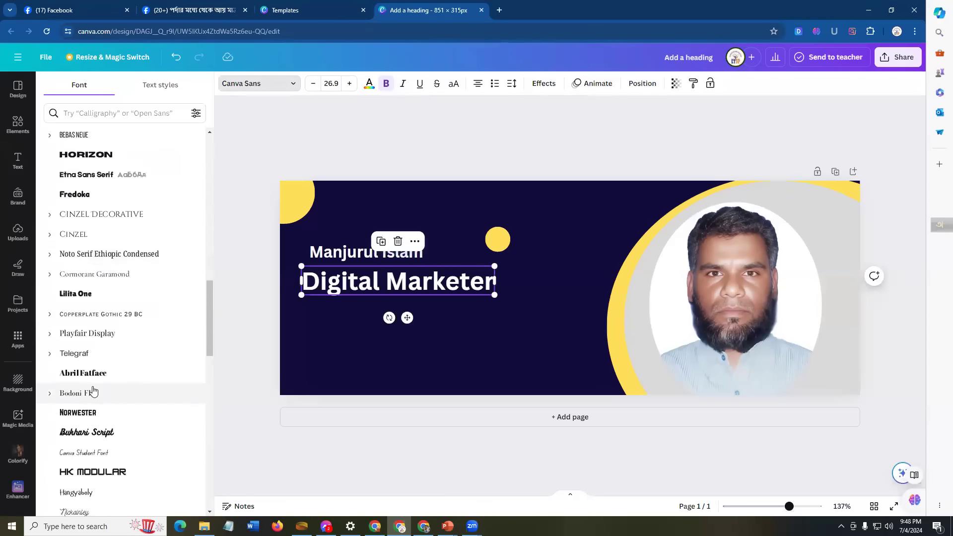
{"action": "scroll", "coordinate": [94, 392], "scroll_direction": "down", "scroll_amount": 6}
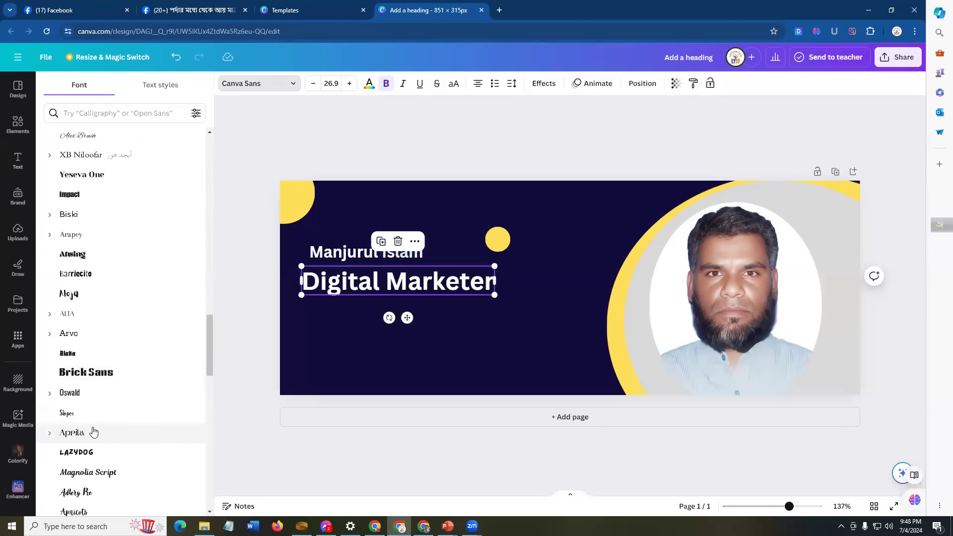
{"action": "scroll", "coordinate": [108, 450], "scroll_direction": "down", "scroll_amount": 2}
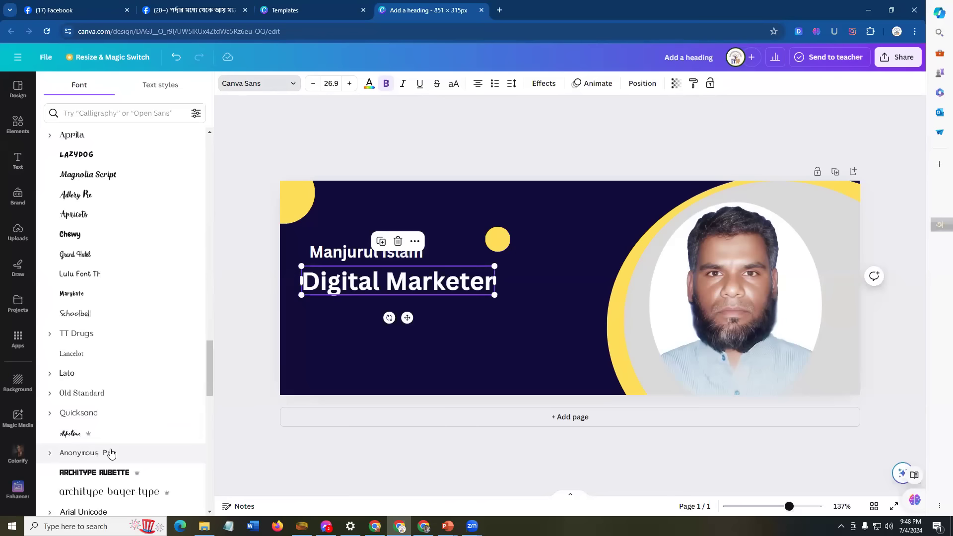
{"action": "left_click", "coordinate": [67, 373]}
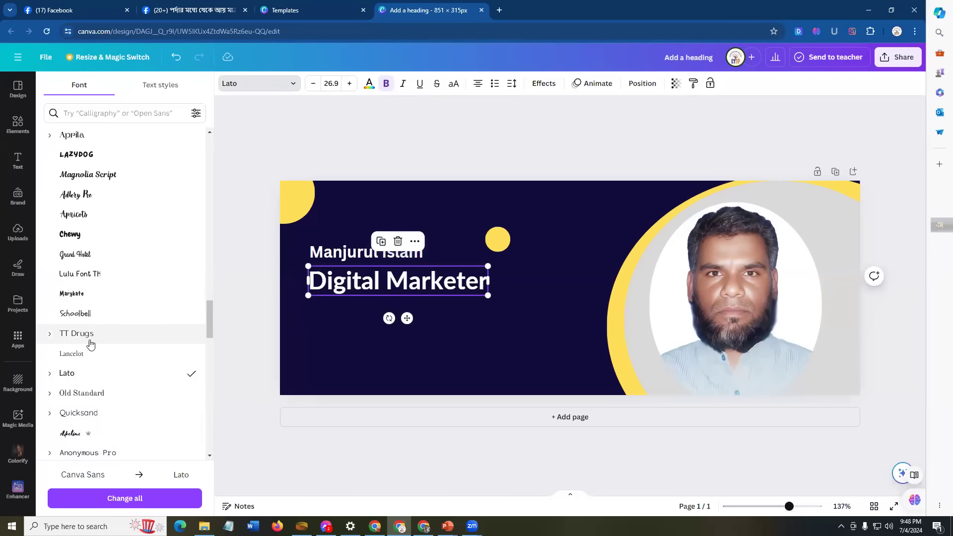
{"action": "scroll", "coordinate": [86, 346], "scroll_direction": "down", "scroll_amount": 3}
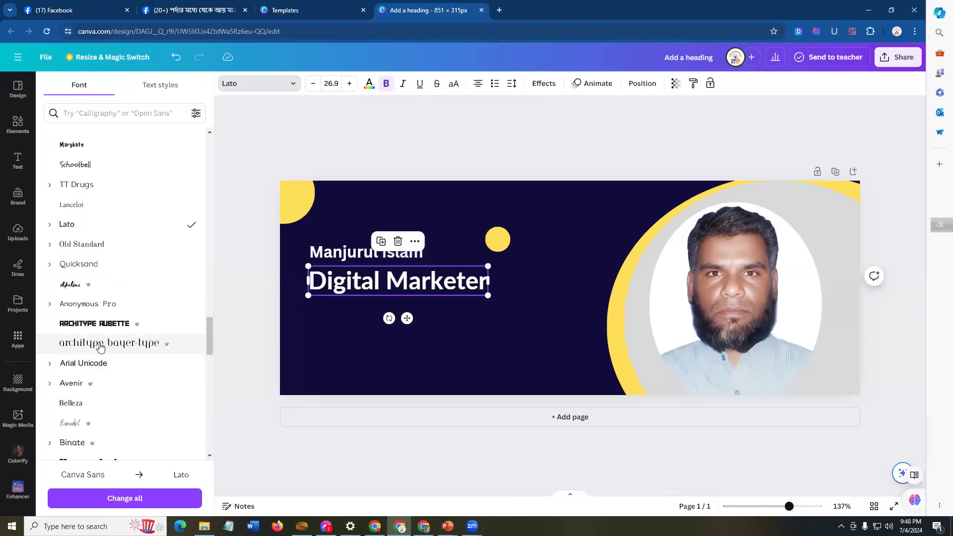
{"action": "scroll", "coordinate": [97, 393], "scroll_direction": "down", "scroll_amount": 5}
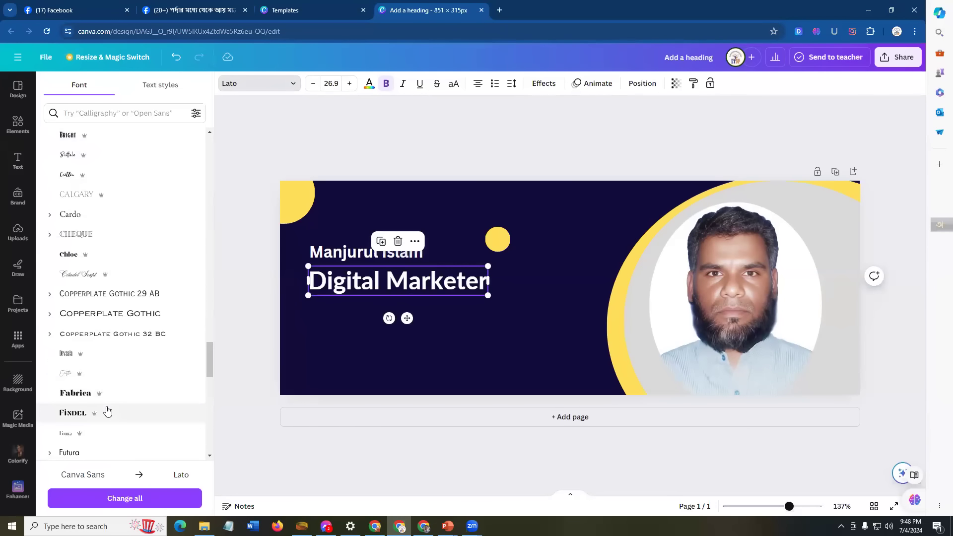
{"action": "scroll", "coordinate": [102, 383], "scroll_direction": "up", "scroll_amount": 12}
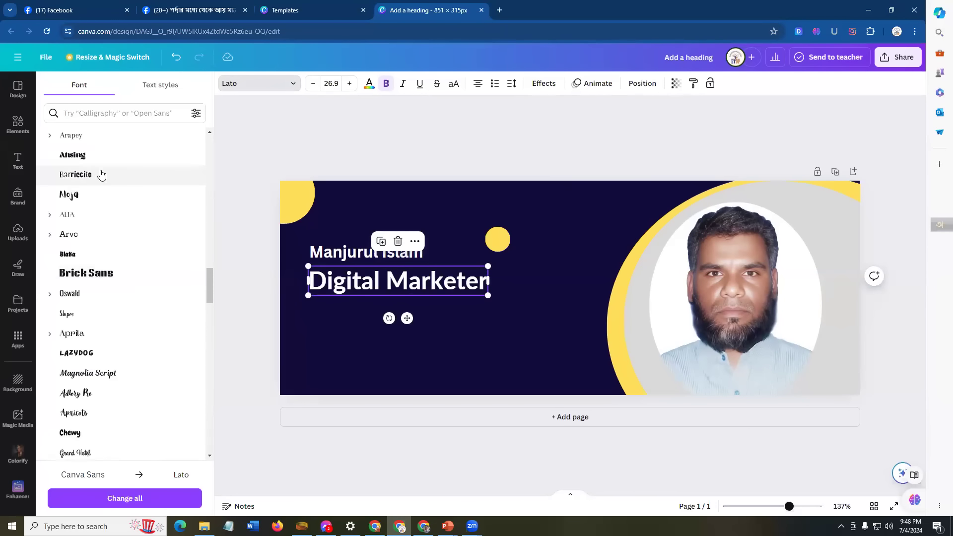
{"action": "scroll", "coordinate": [101, 271], "scroll_direction": "up", "scroll_amount": 2}
{"action": "scroll", "coordinate": [111, 279], "scroll_direction": "up", "scroll_amount": 5}
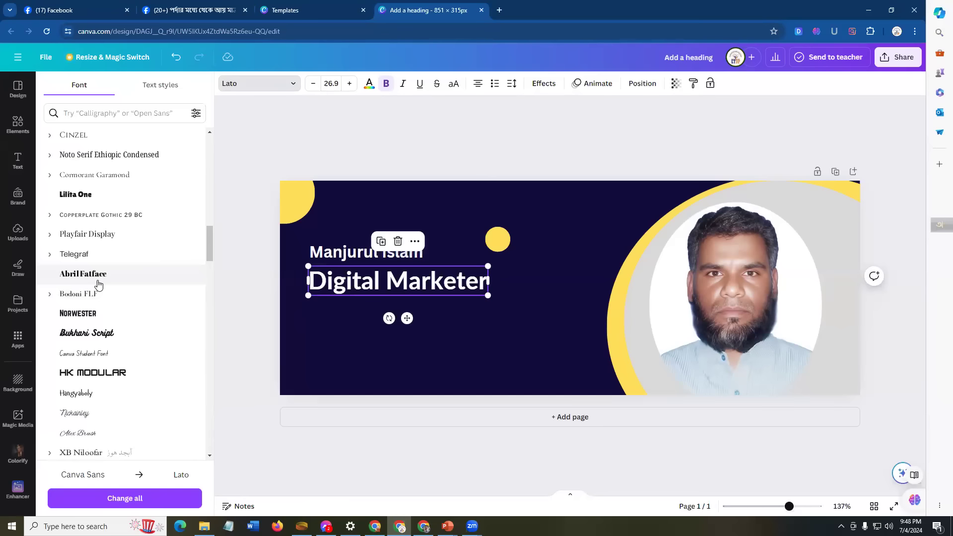
{"action": "left_click", "coordinate": [100, 380]}
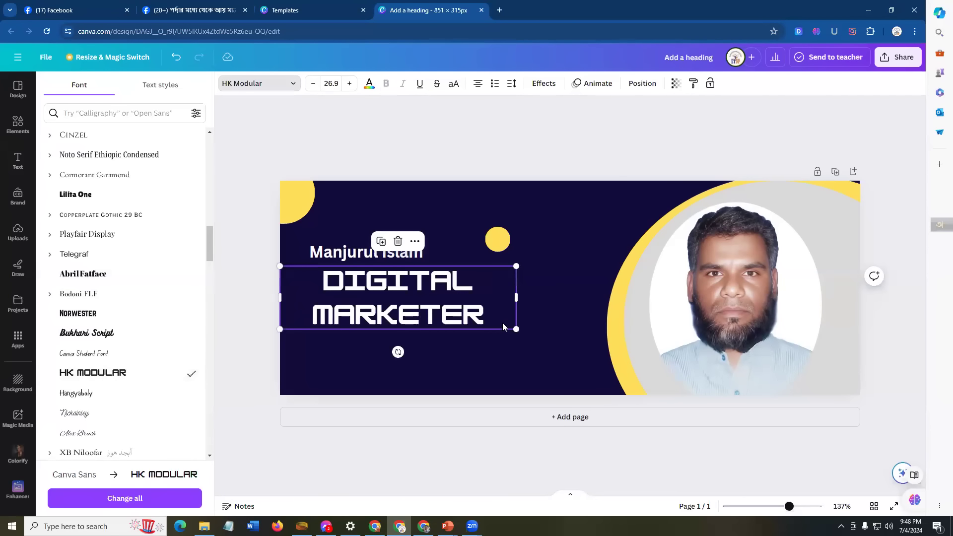
Step: Widen the DIGITAL MARKETER box to one line at size 19, positioned under the name
{"action": "left_click_drag", "start_coordinate": [517, 296], "coordinate": [540, 296]}
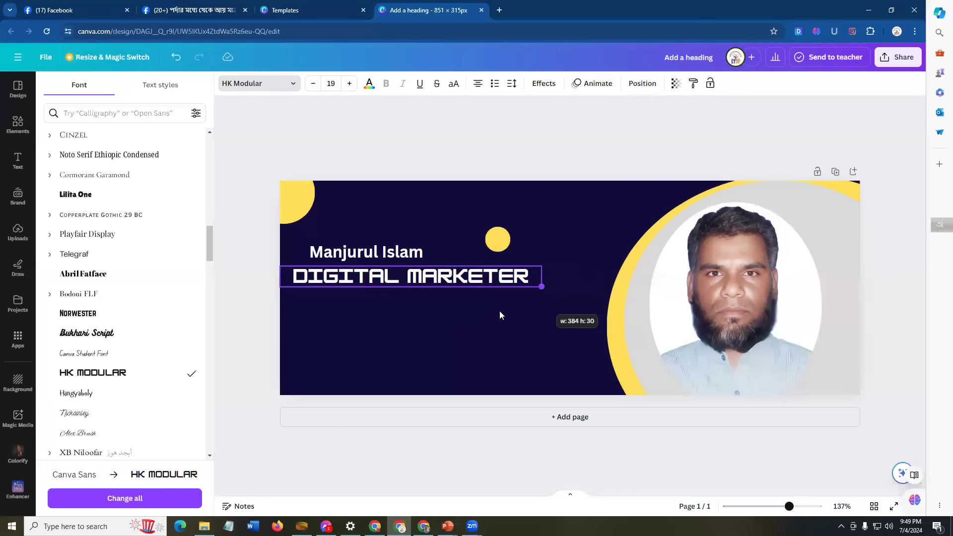
{"action": "left_click", "coordinate": [456, 289]}
{"action": "left_click_drag", "start_coordinate": [453, 283], "coordinate": [464, 285]}
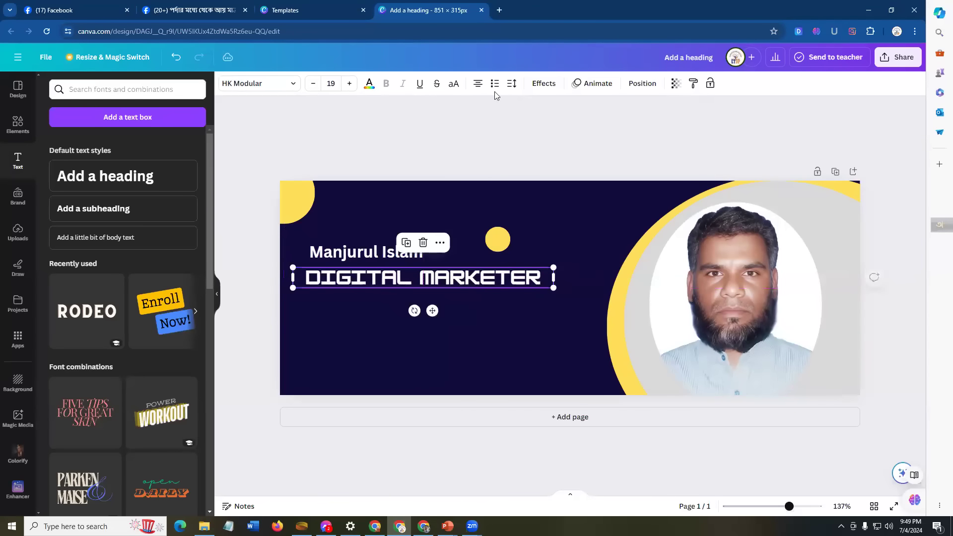
Step: Duplicate the DIGITAL MARKETER line just below itself and retype the copy as 'PROFESIIONAL'
{"action": "left_click", "coordinate": [477, 292]}
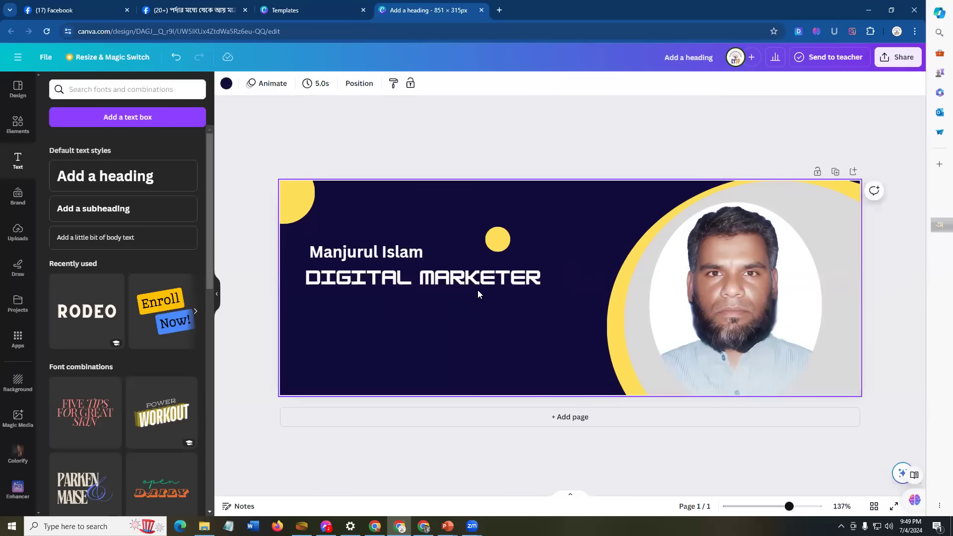
{"action": "left_click", "coordinate": [477, 284]}
{"action": "left_click", "coordinate": [406, 243]}
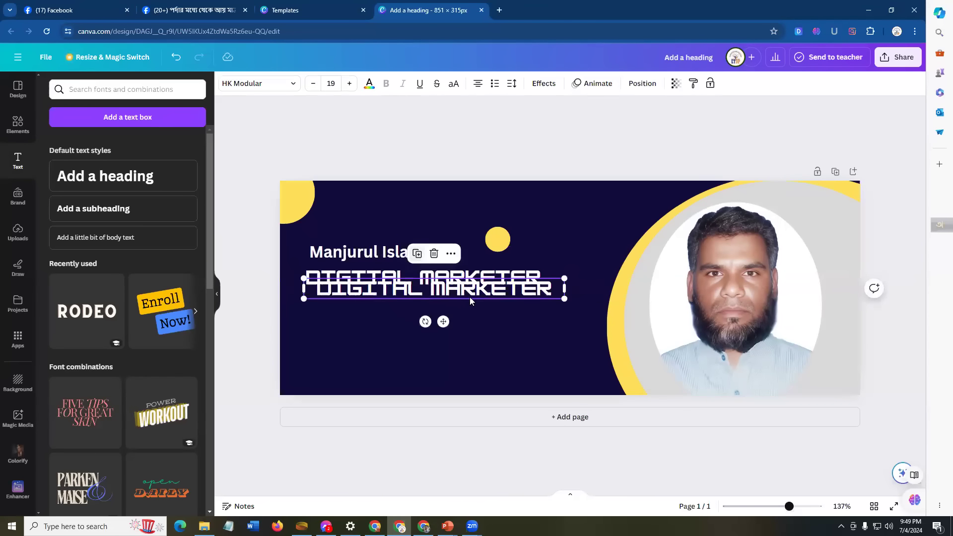
{"action": "left_click_drag", "start_coordinate": [479, 302], "coordinate": [479, 311]}
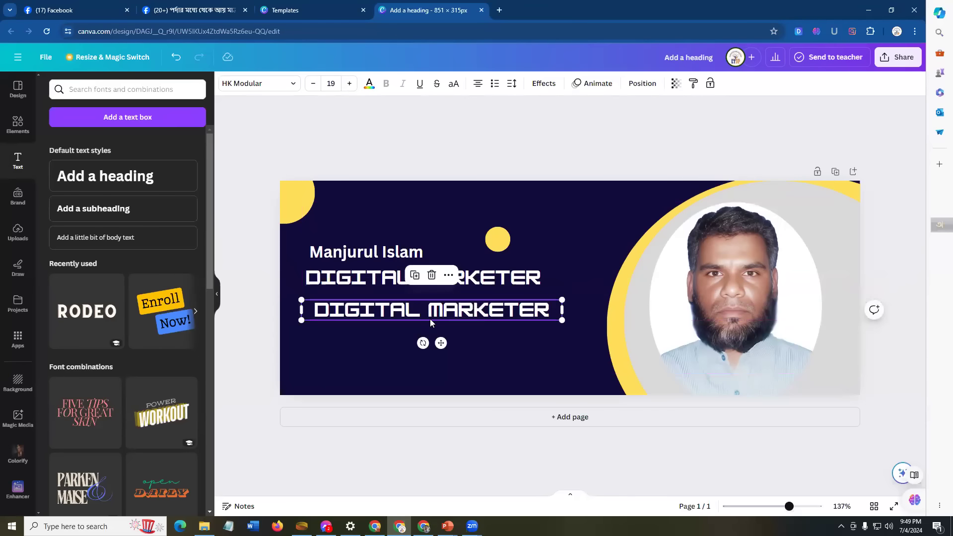
{"action": "left_click_drag", "start_coordinate": [403, 306], "coordinate": [431, 306]}
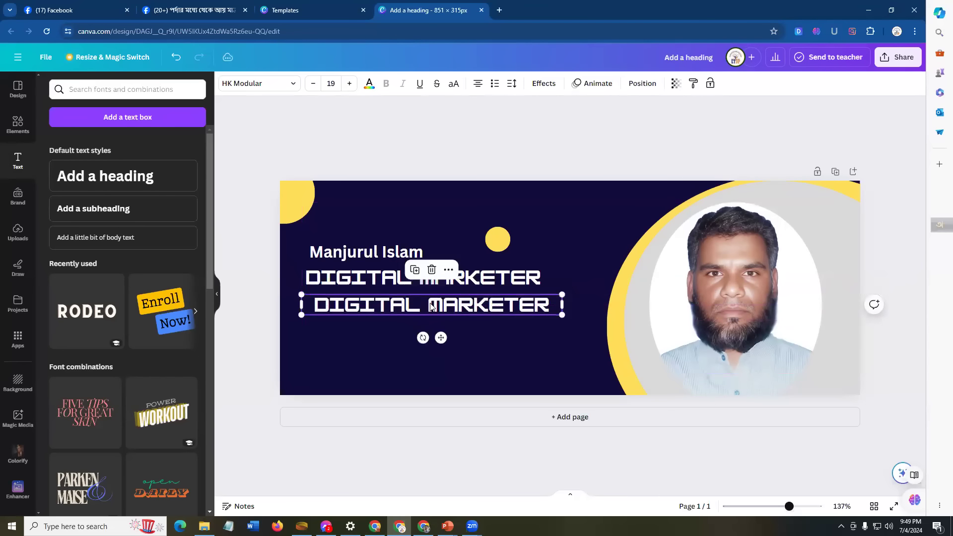
{"action": "double_click", "coordinate": [431, 304]}
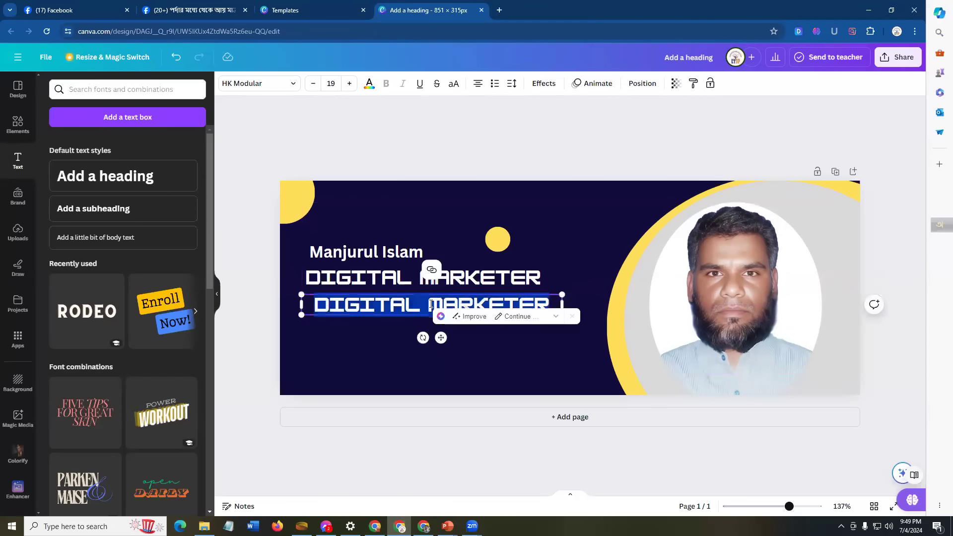
{"action": "type", "text": "PRO"}
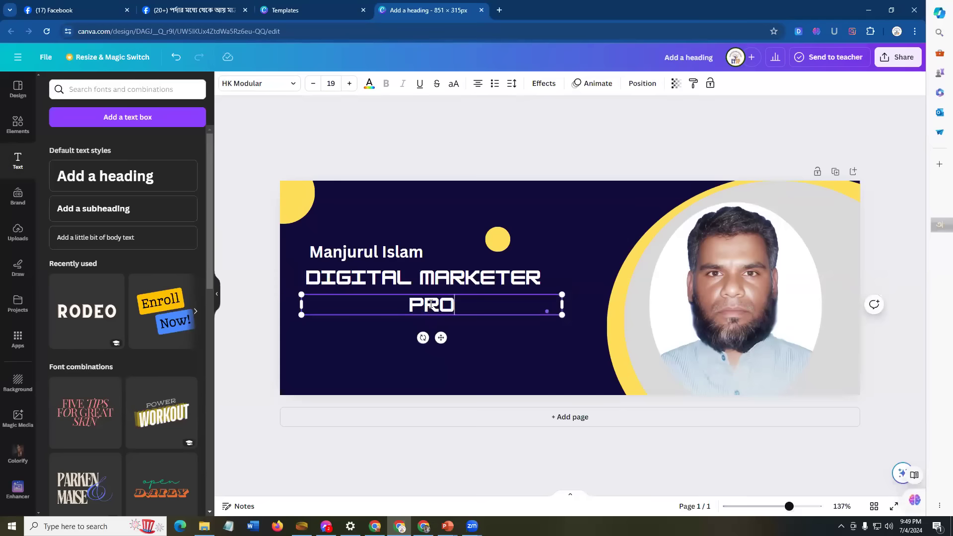
{"action": "type", "text": "FESIIONAL"}
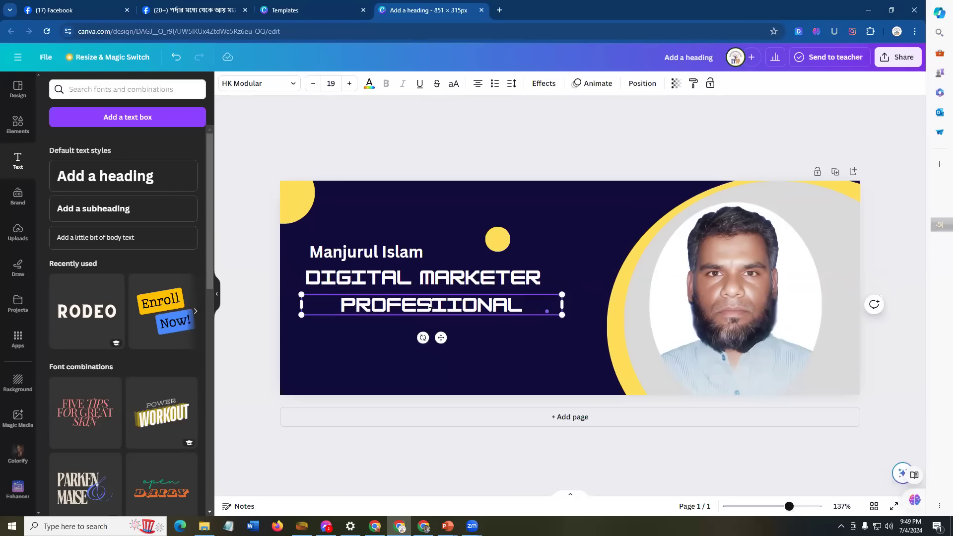
{"action": "left_click", "coordinate": [503, 346]}
{"action": "left_click", "coordinate": [447, 307]}
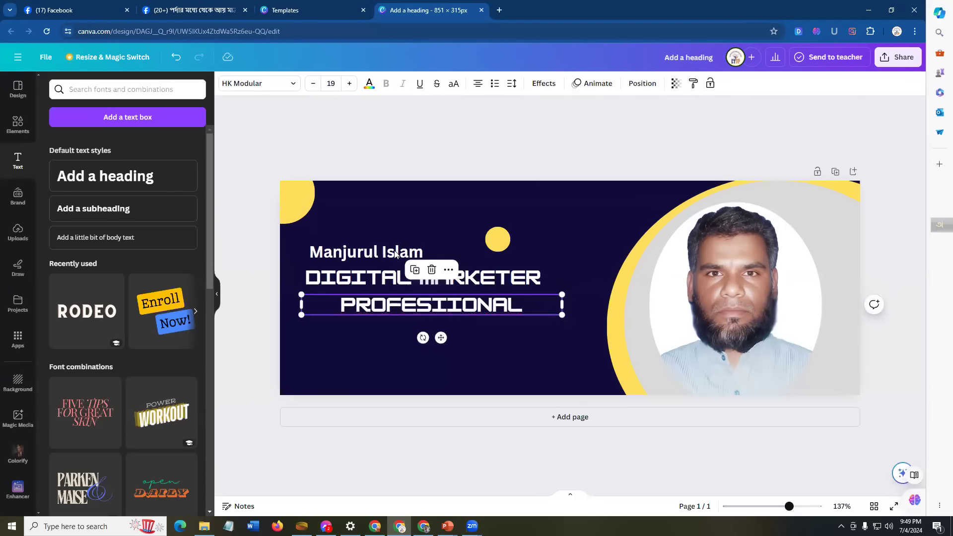
Step: Switch the third line to Telegraf, make it bold and enlarge it to 31.4
{"action": "left_click", "coordinate": [292, 87]}
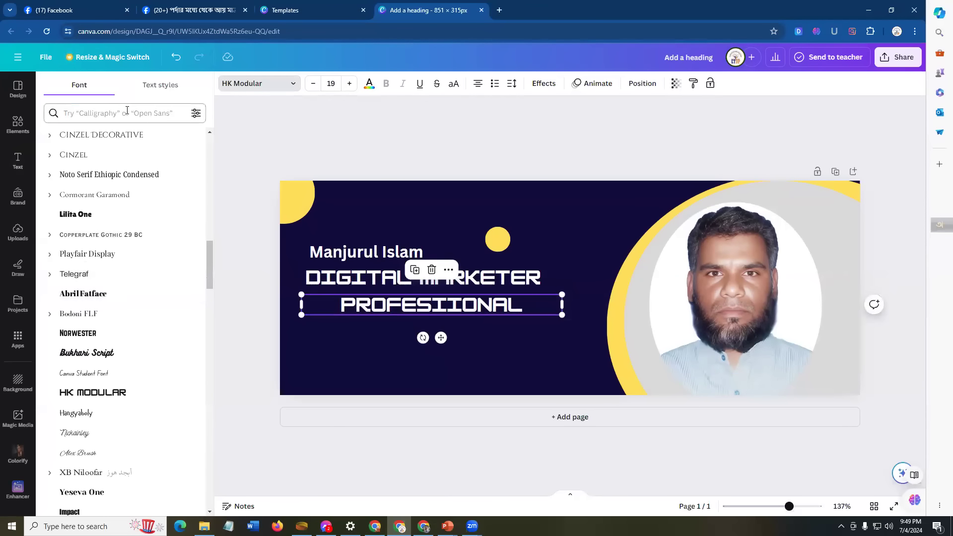
{"action": "left_click", "coordinate": [74, 276]}
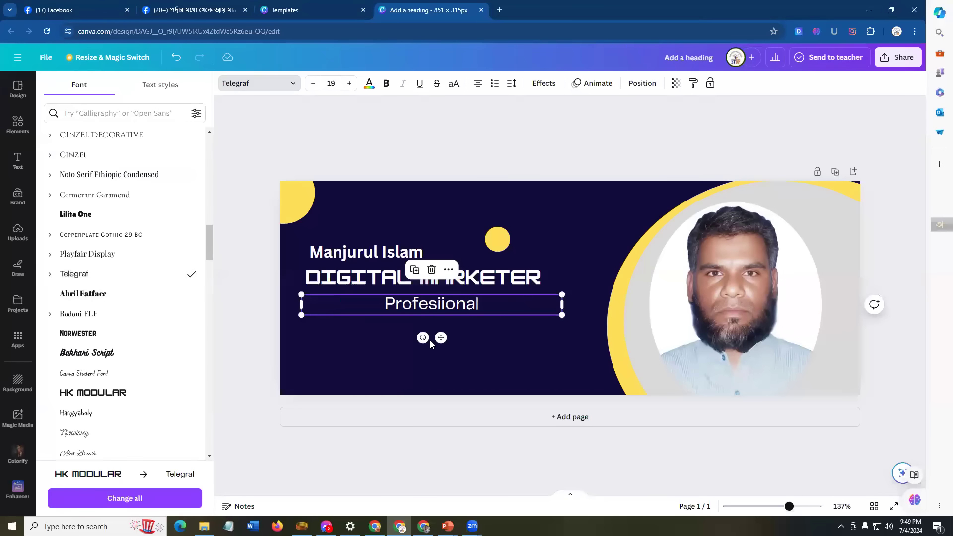
{"action": "left_click_drag", "start_coordinate": [508, 303], "coordinate": [405, 303]}
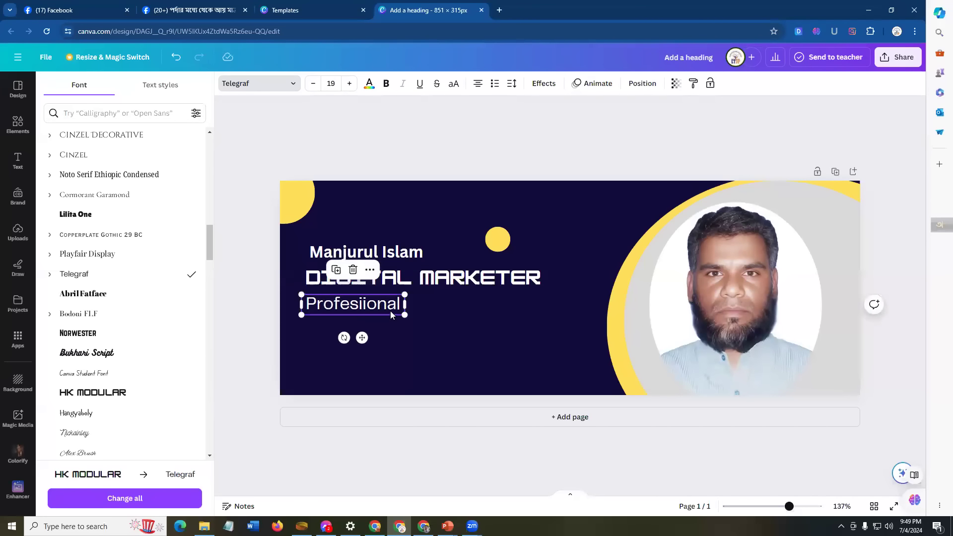
{"action": "left_click", "coordinate": [453, 311]}
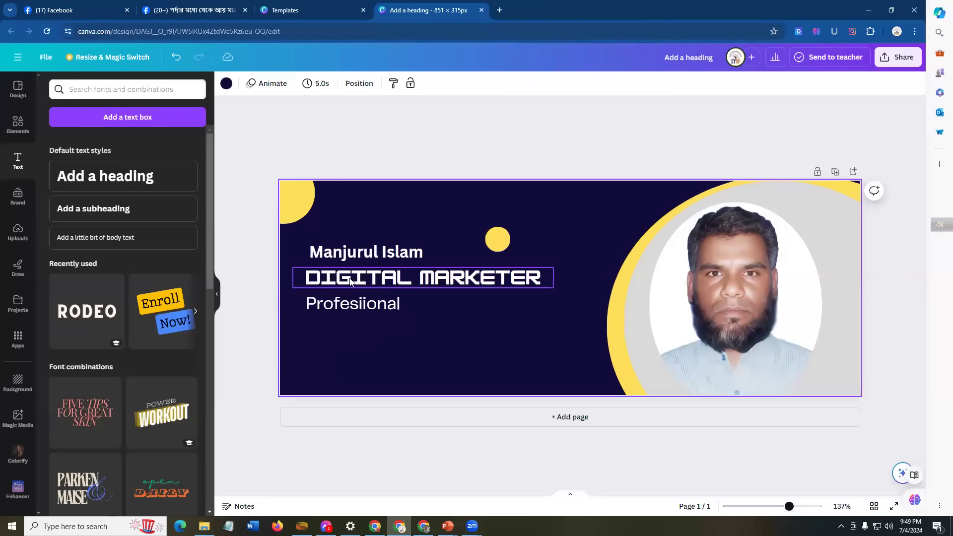
{"action": "left_click", "coordinate": [372, 304]}
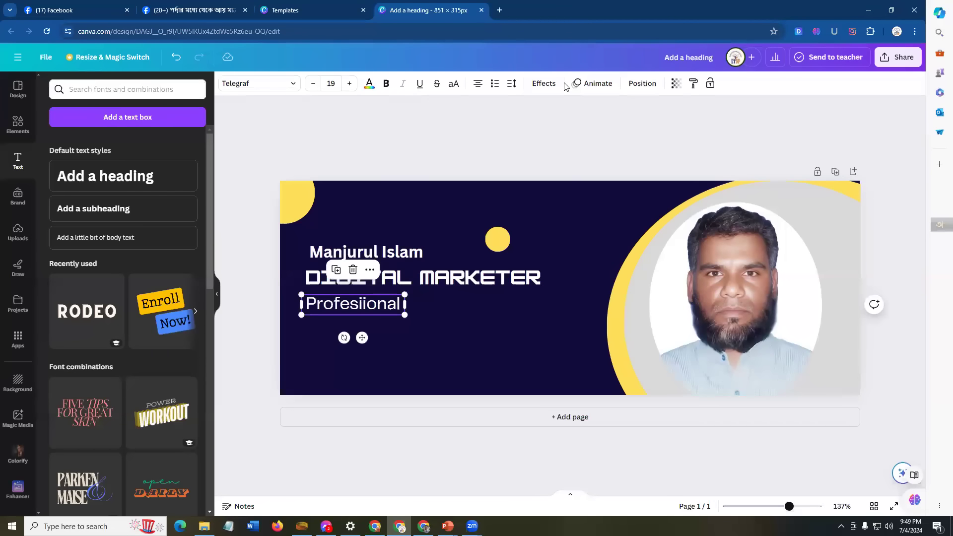
{"action": "left_click", "coordinate": [386, 83]}
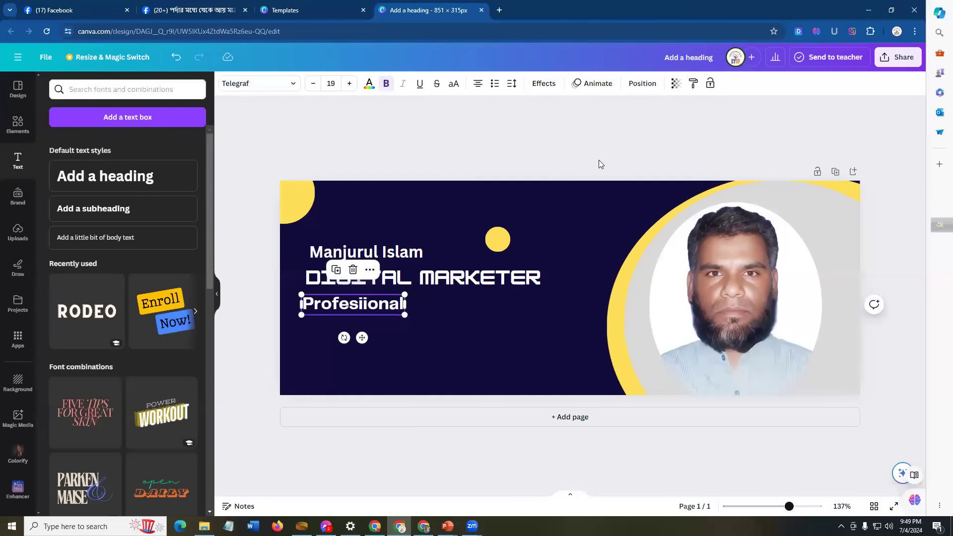
{"action": "left_click", "coordinate": [423, 331]}
{"action": "left_click", "coordinate": [394, 316]}
{"action": "left_click_drag", "start_coordinate": [403, 316], "coordinate": [473, 329]}
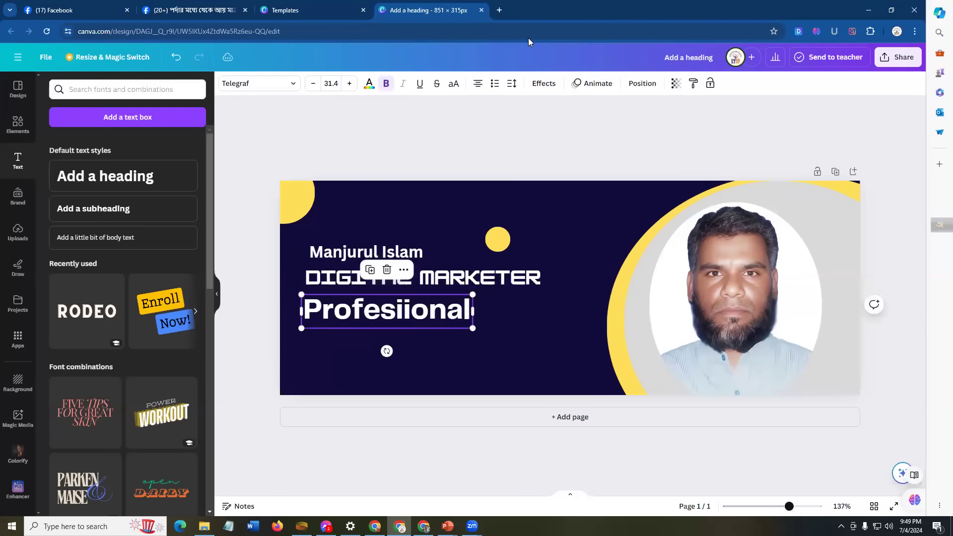
{"action": "left_click", "coordinate": [521, 300]}
Step: Correct the spelling to 'Professional' and widen the box so it fits one line
{"action": "left_click", "coordinate": [409, 318]}
{"action": "left_click", "coordinate": [407, 314]}
{"action": "key", "text": "BackSpace"}
{"action": "type", "text": "s"}
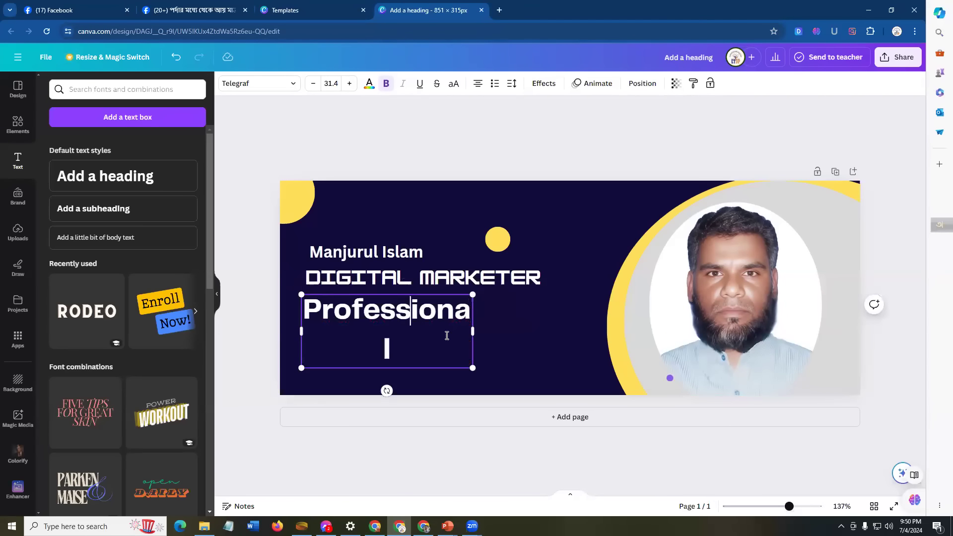
{"action": "left_click", "coordinate": [497, 325]}
{"action": "left_click", "coordinate": [472, 331]}
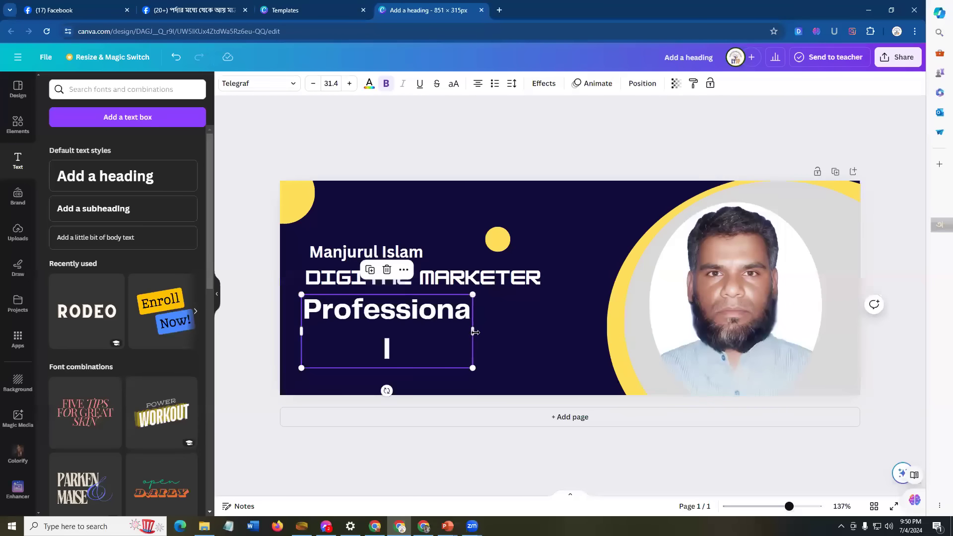
{"action": "left_click_drag", "start_coordinate": [488, 332], "coordinate": [461, 325]}
{"action": "left_click", "coordinate": [534, 320]}
{"action": "left_click", "coordinate": [462, 321]}
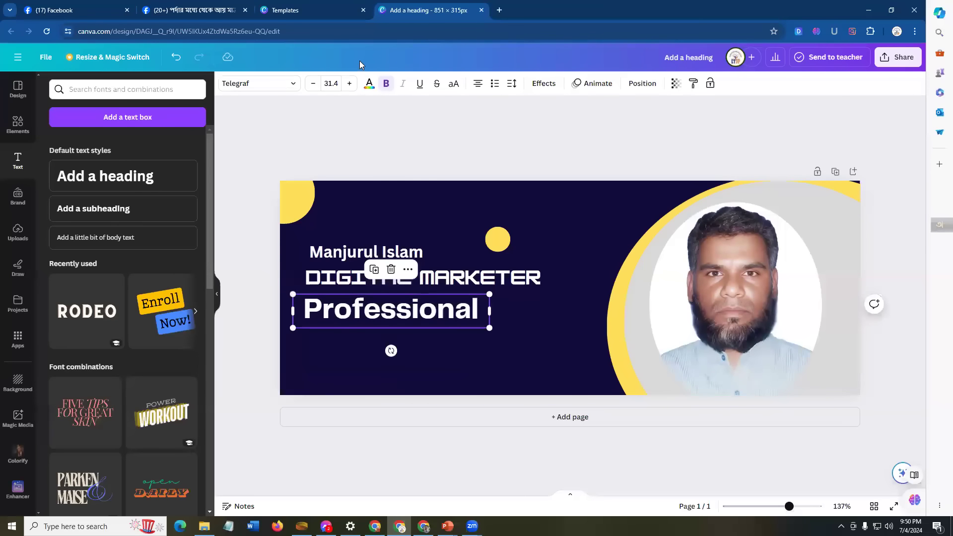
Step: Colour 'Professional' with the yellow document swatch #ffde59
{"action": "left_click", "coordinate": [369, 84]}
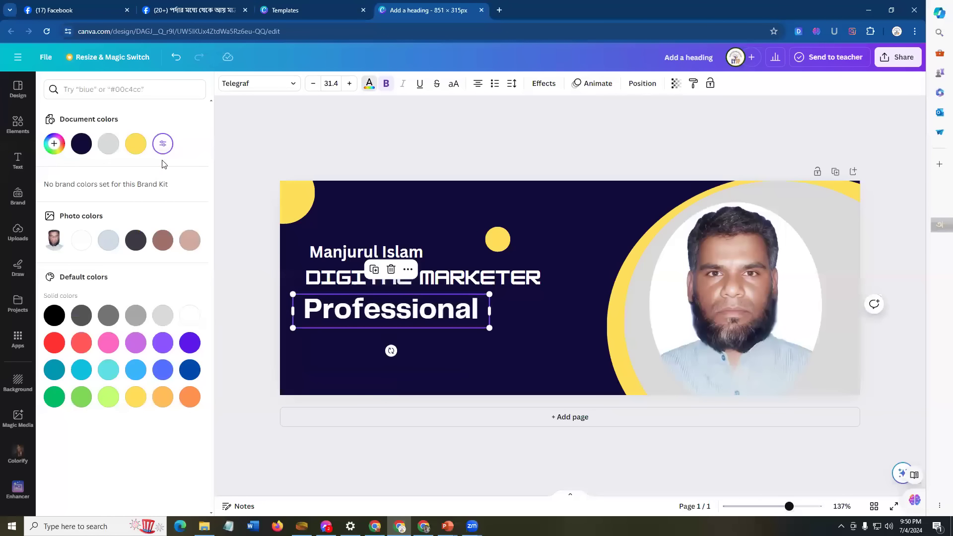
{"action": "left_click", "coordinate": [136, 145]}
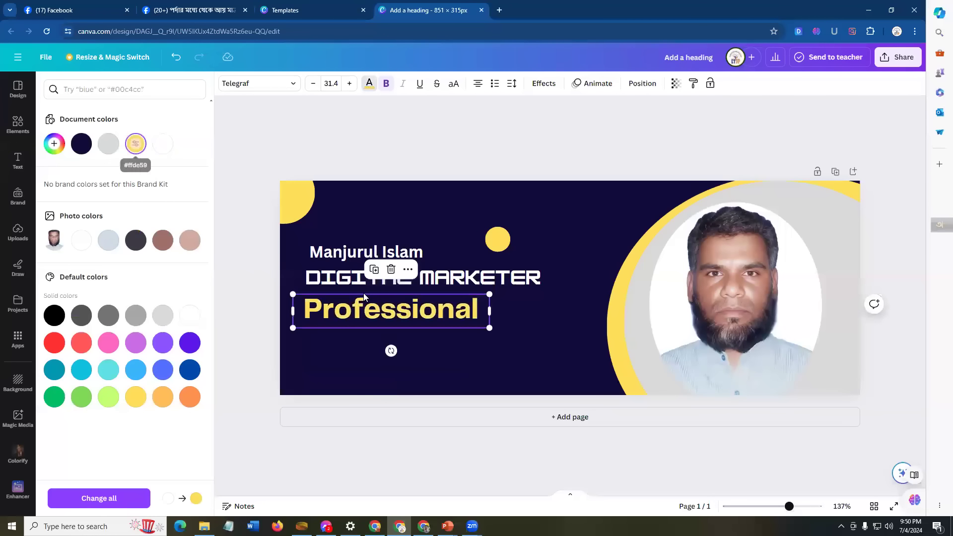
{"action": "left_click", "coordinate": [548, 308]}
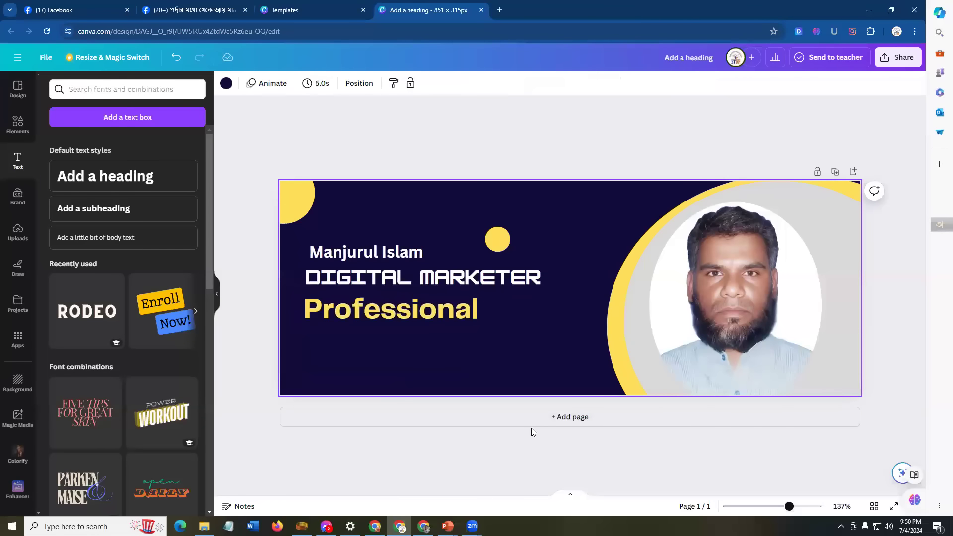
Step: Switch to the PowerPoint slide showing the 851 × 315 reference banner design
{"action": "left_click", "coordinate": [423, 526]}
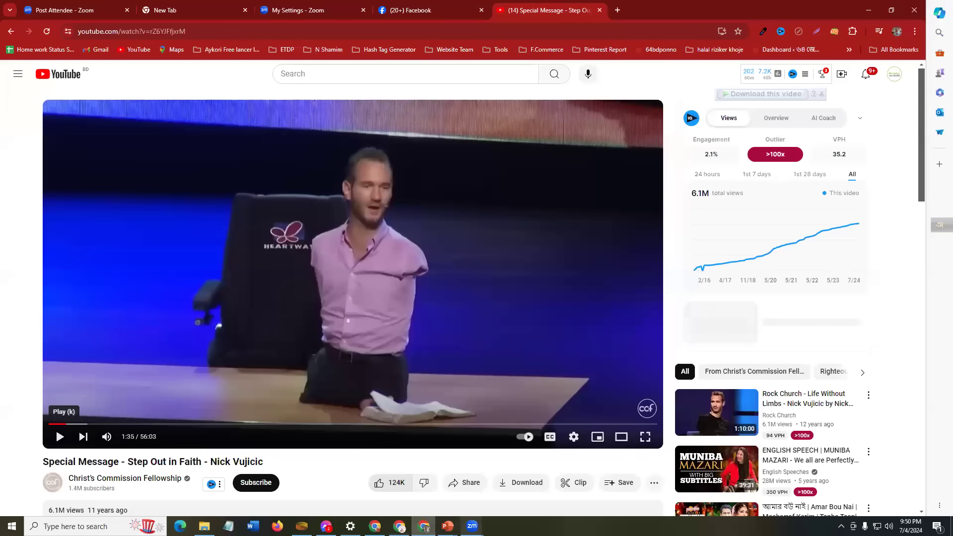
{"action": "mouse_move", "coordinate": [447, 526]}
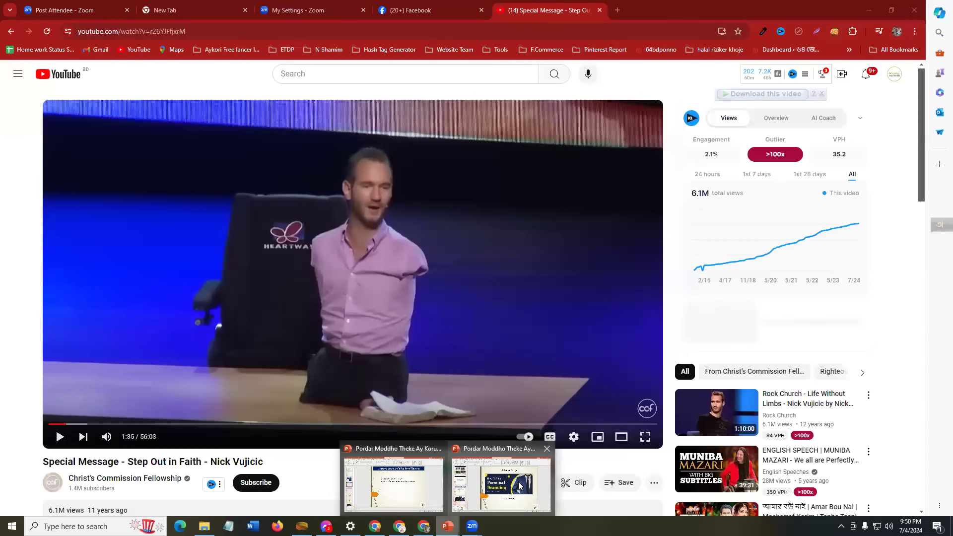
{"action": "left_click", "coordinate": [502, 484]}
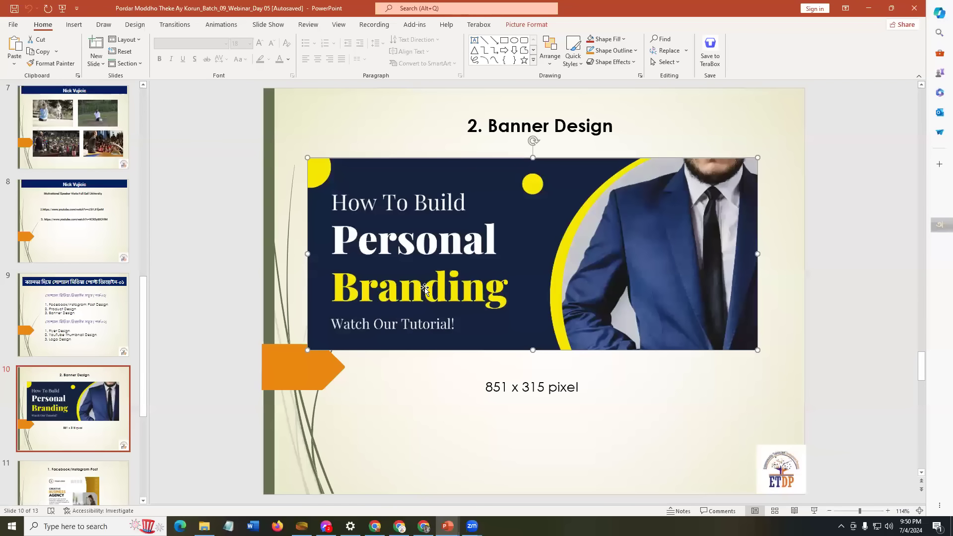
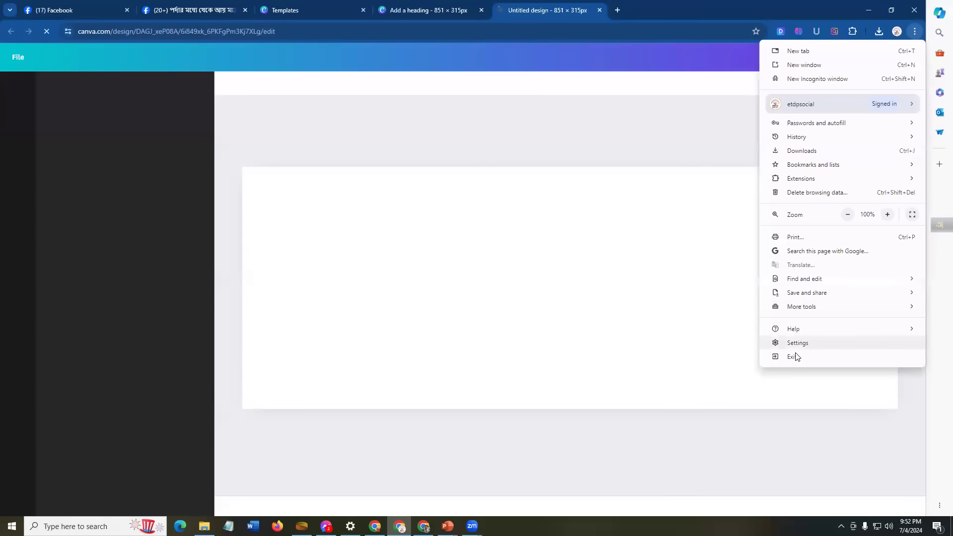
Step: Open Chrome's developer tools so the 851 × 315 Canva design shows in a narrow mobile-width editor
{"action": "mouse_move", "coordinate": [818, 309]}
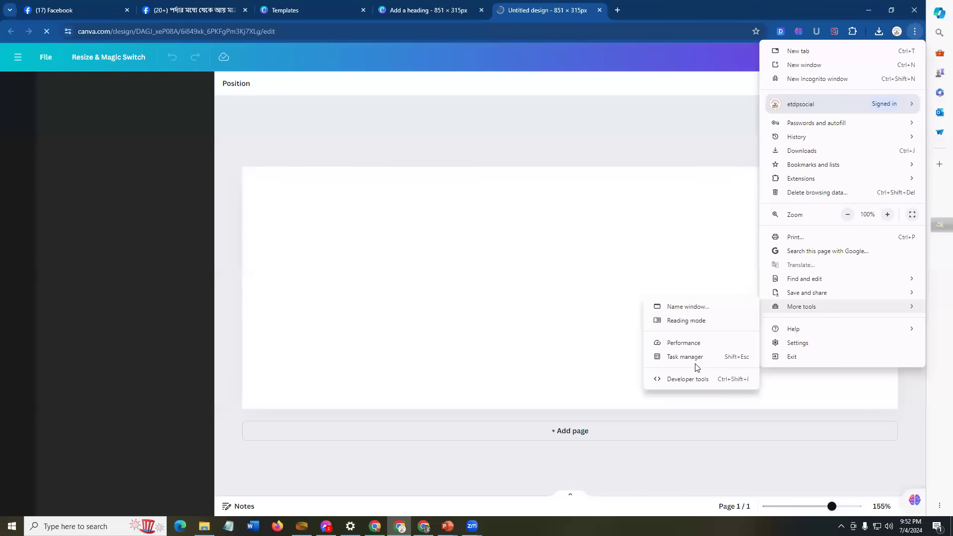
{"action": "left_click", "coordinate": [469, 247]}
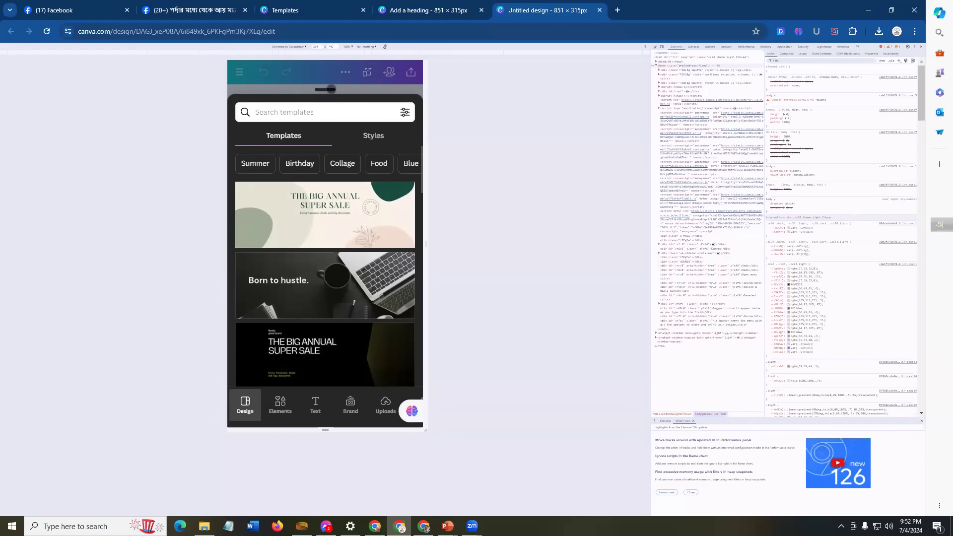
Step: Close the Templates suggestions so only the blank 851 × 315 page is shown
{"action": "left_click_drag", "start_coordinate": [325, 89], "coordinate": [315, 343]}
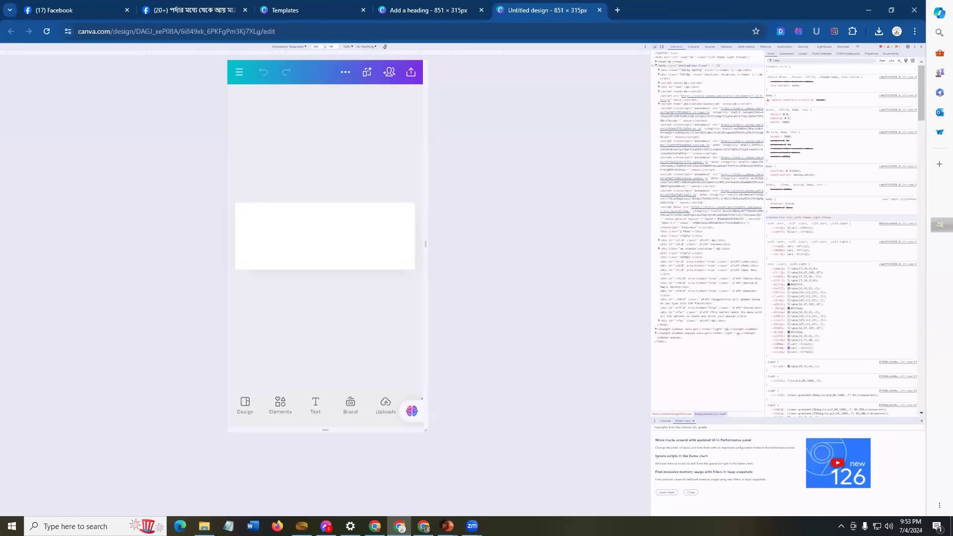
{"action": "mouse_move", "coordinate": [447, 526]}
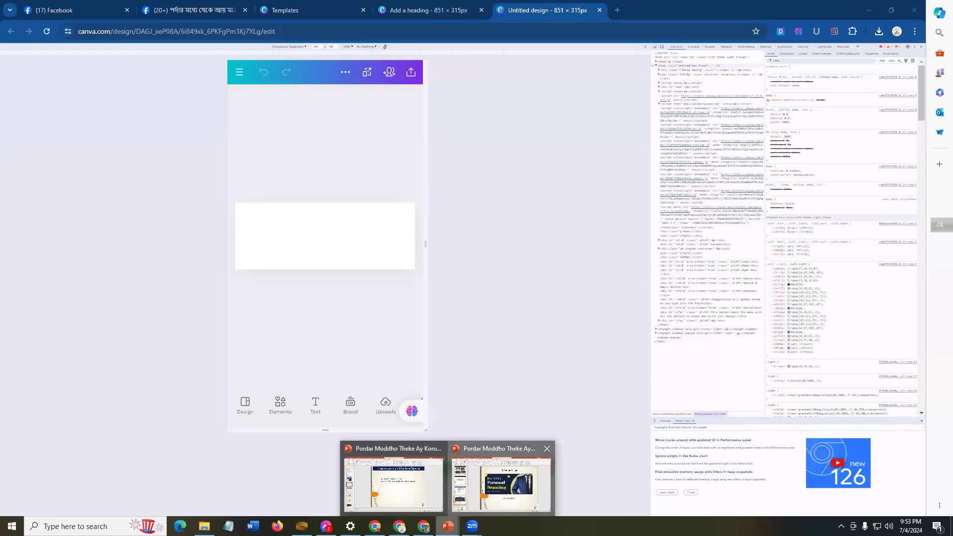
{"action": "mouse_move", "coordinate": [501, 484]}
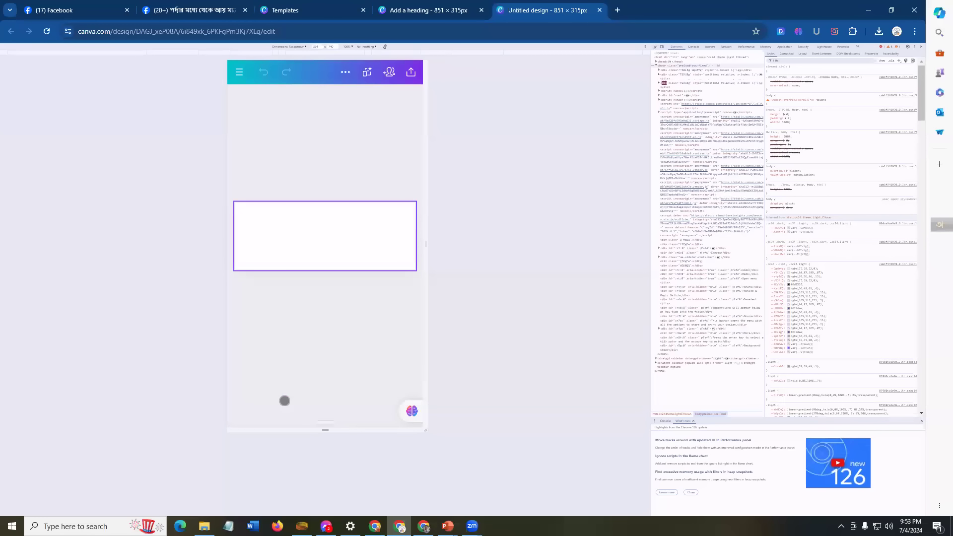
{"action": "left_click", "coordinate": [285, 400]}
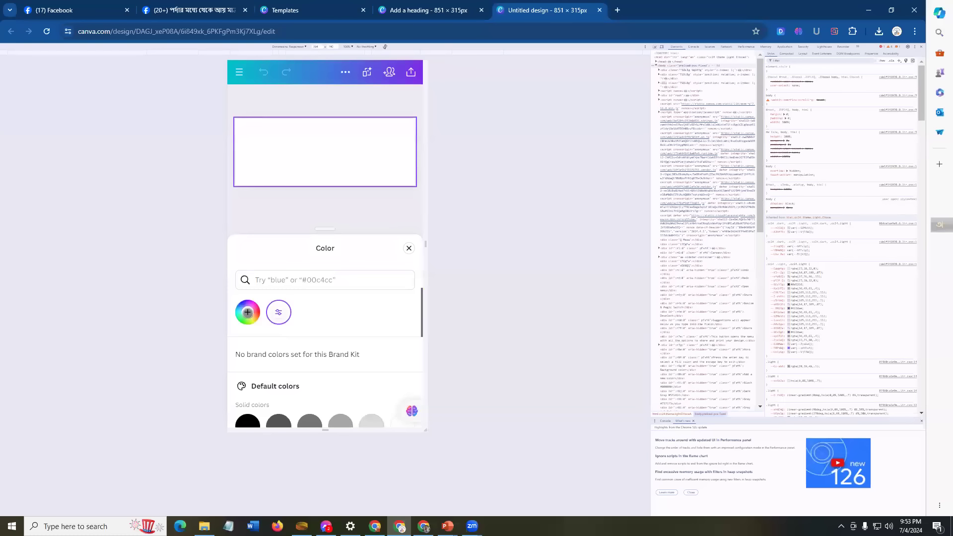
Step: Fill the page background with dark navy #0D1D54, then deselect it
{"action": "left_click", "coordinate": [247, 313]}
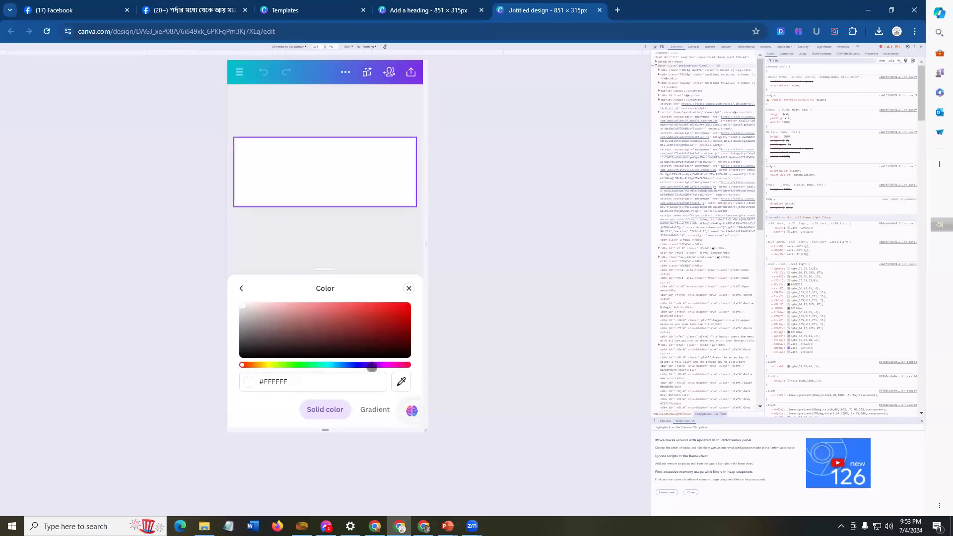
{"action": "left_click_drag", "start_coordinate": [367, 364], "coordinate": [348, 365]}
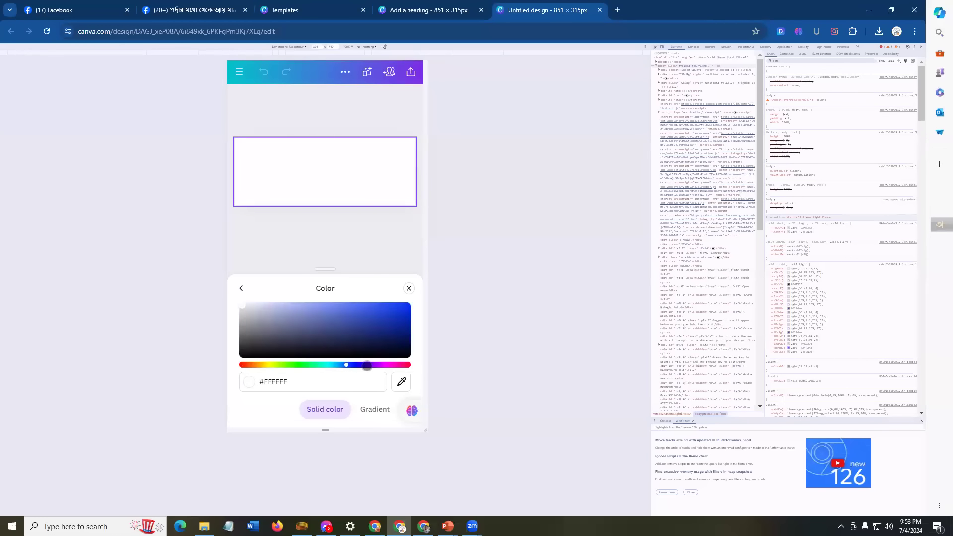
{"action": "left_click", "coordinate": [397, 321]}
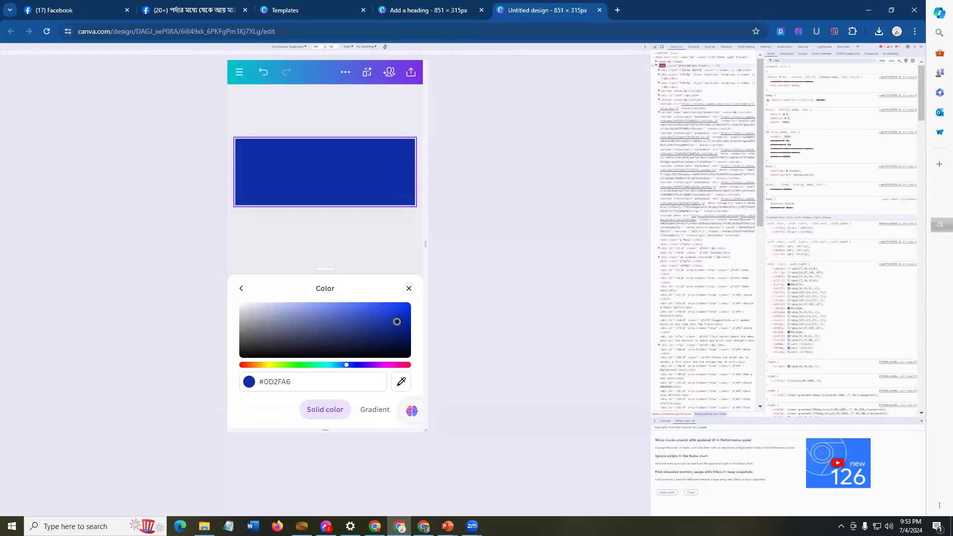
{"action": "left_click_drag", "start_coordinate": [397, 322], "coordinate": [384, 339]}
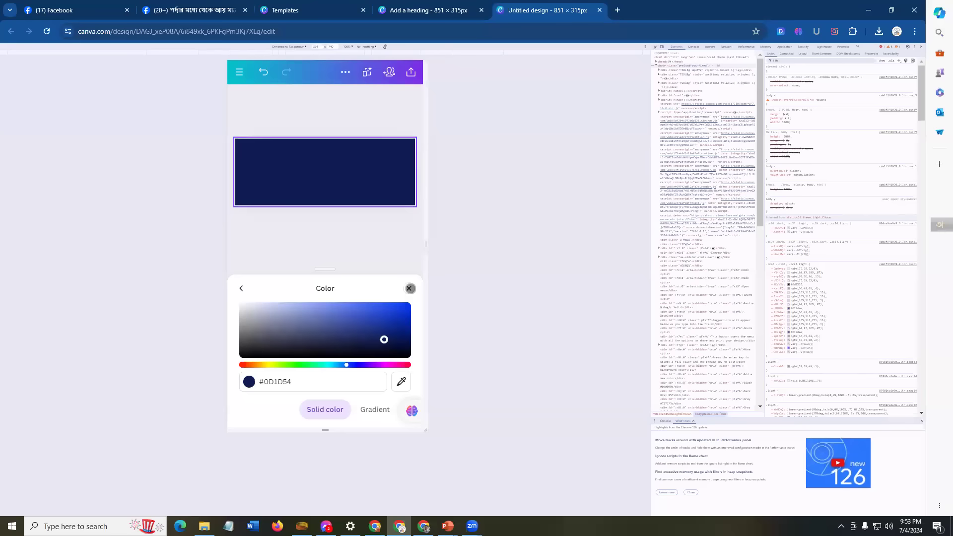
{"action": "left_click", "coordinate": [409, 288]}
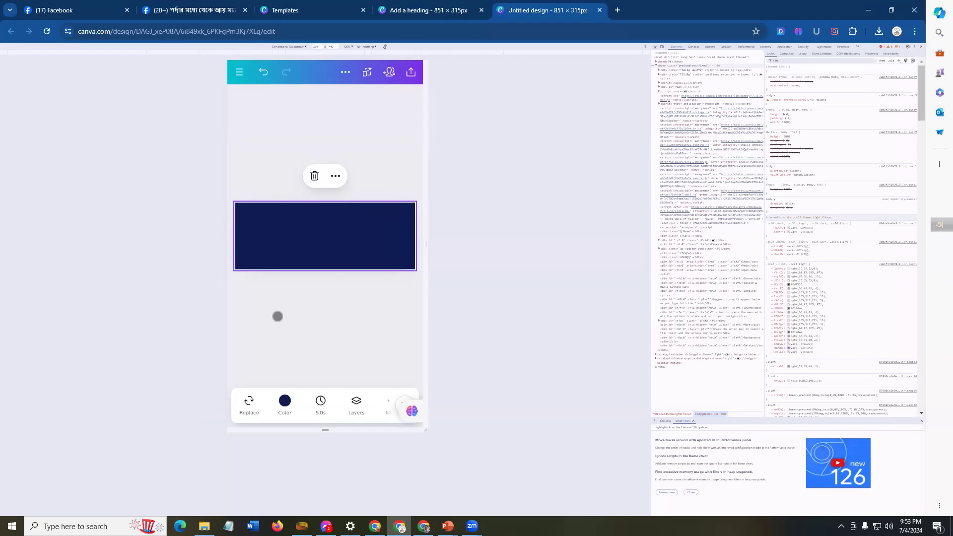
{"action": "left_click", "coordinate": [331, 300]}
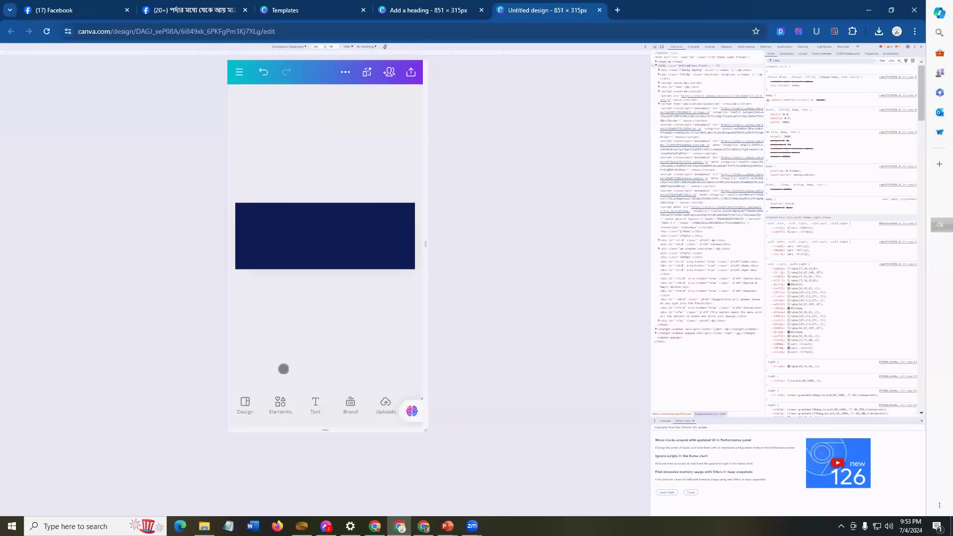
{"action": "left_click", "coordinate": [278, 402]}
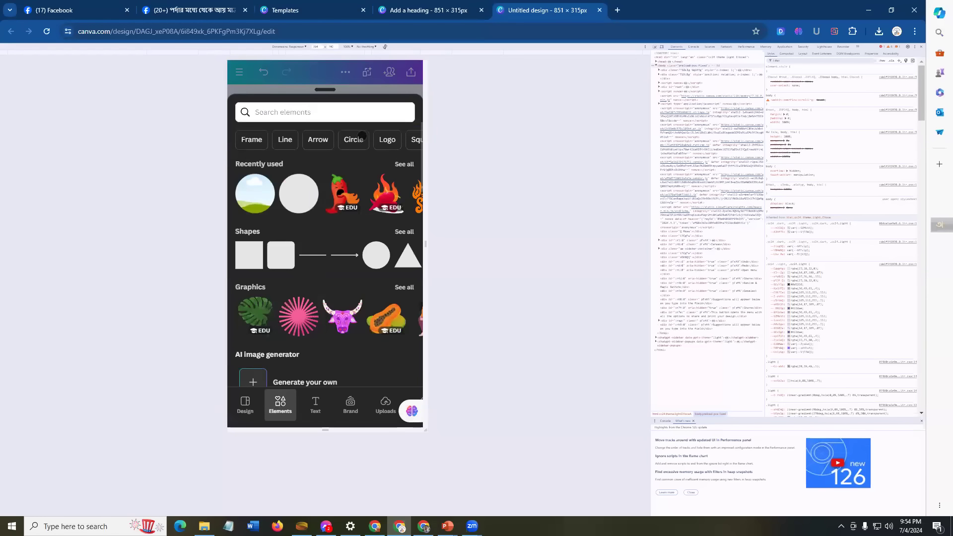
Step: Search elements for 'Circle' and add a plain circle shape to the navy banner
{"action": "left_click", "coordinate": [354, 139]}
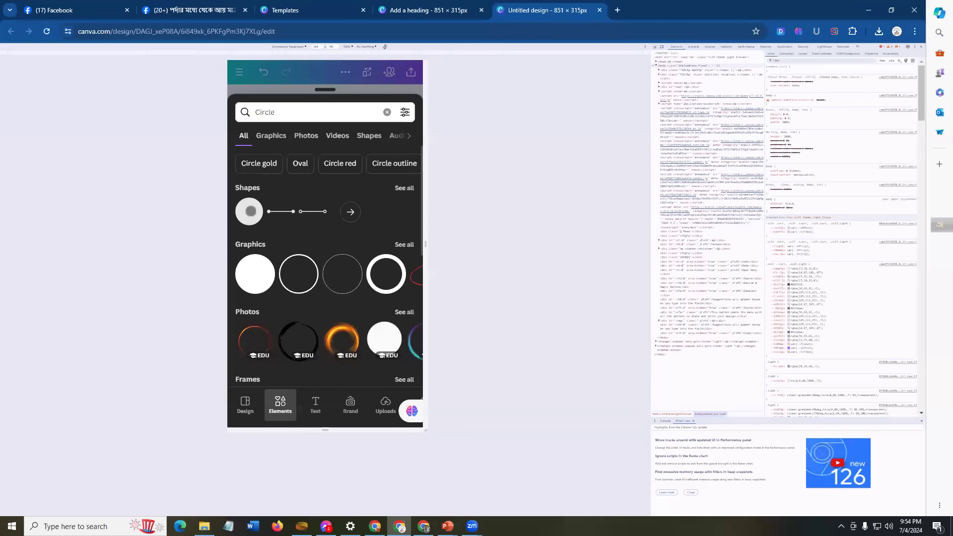
{"action": "left_click", "coordinate": [251, 211]}
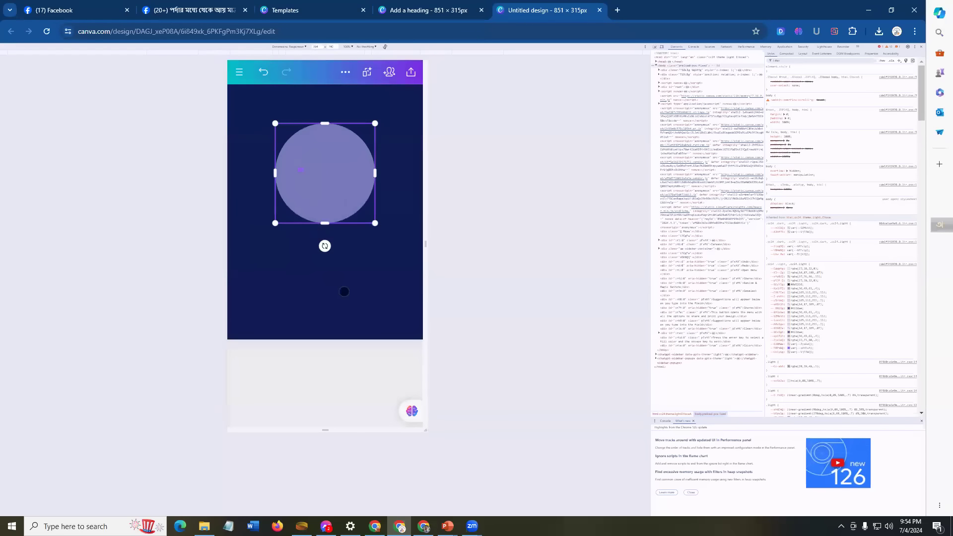
{"action": "left_click", "coordinate": [320, 370]}
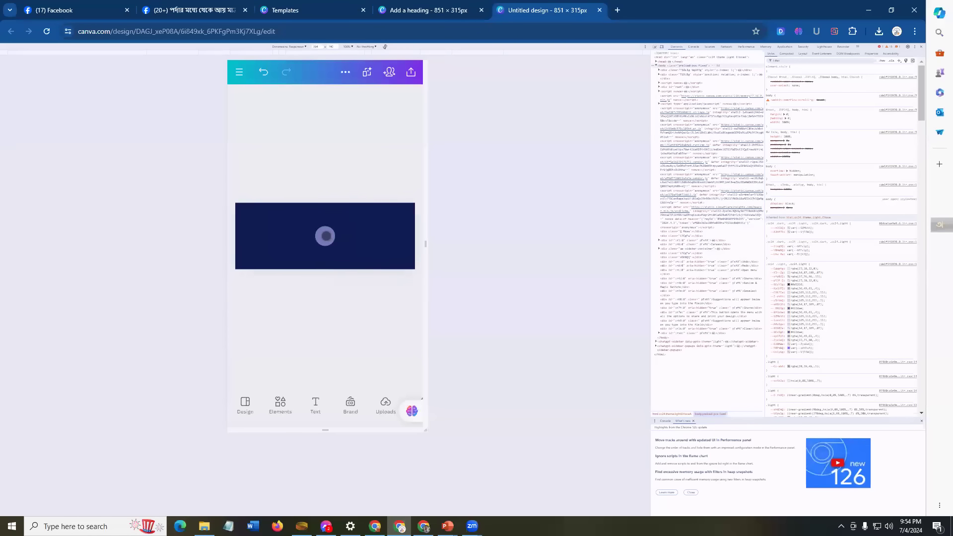
Step: Recolour the light purple circle to lime yellow-green #D9F668
{"action": "left_click", "coordinate": [325, 236]}
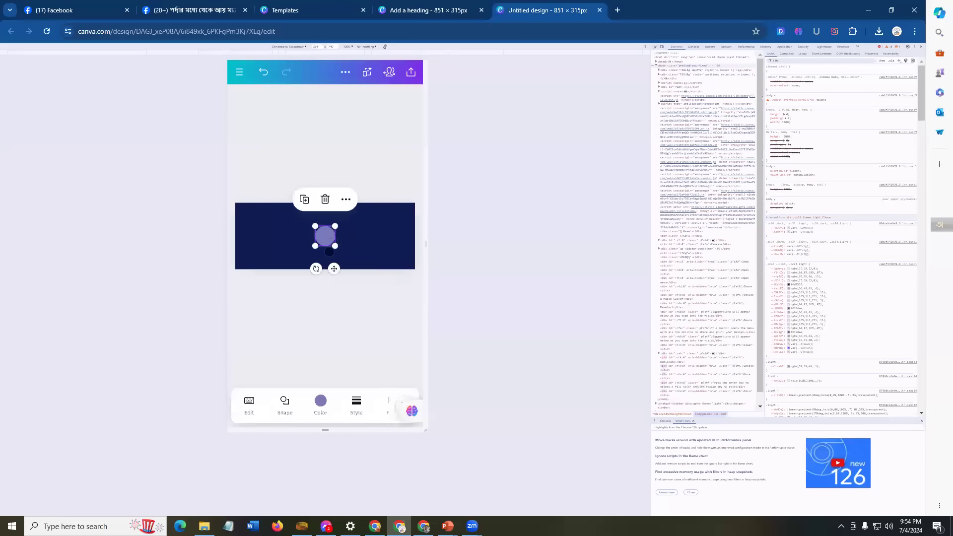
{"action": "left_click", "coordinate": [320, 400]}
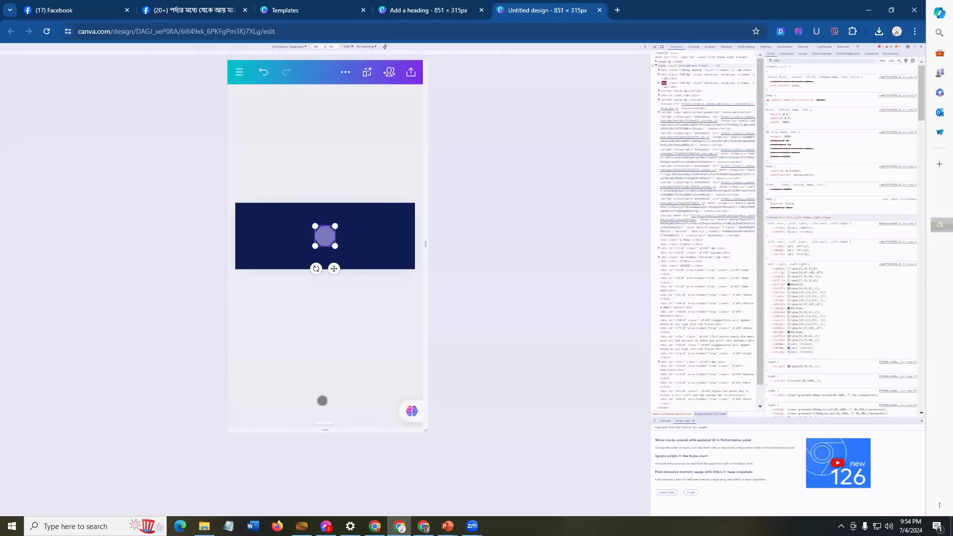
{"action": "left_click", "coordinate": [247, 312]}
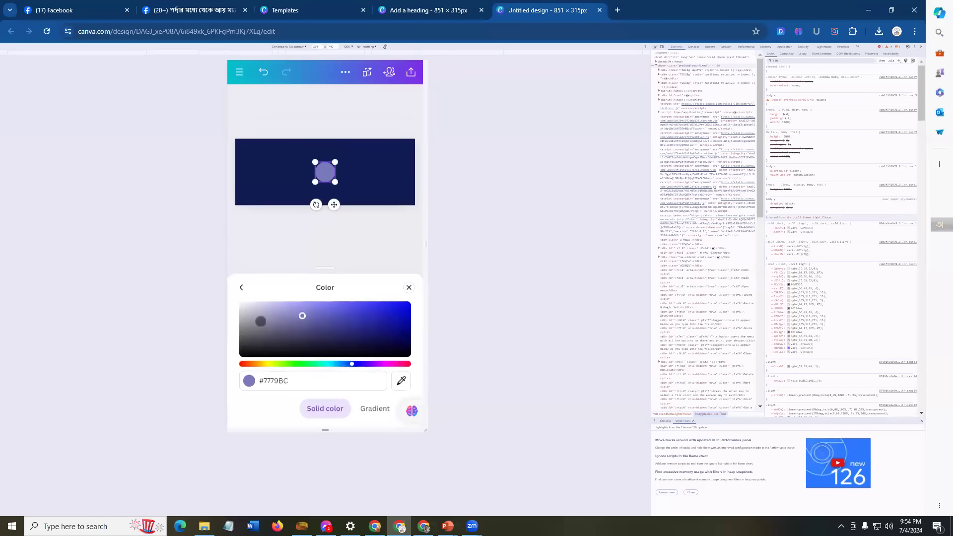
{"action": "left_click", "coordinate": [275, 365]}
{"action": "left_click_drag", "start_coordinate": [389, 311], "coordinate": [341, 303]}
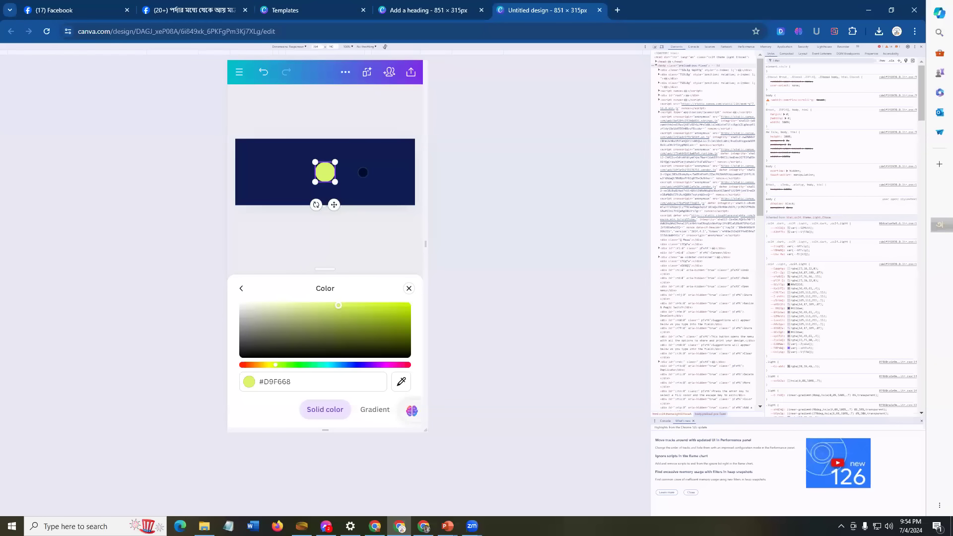
{"action": "left_click", "coordinate": [363, 172]}
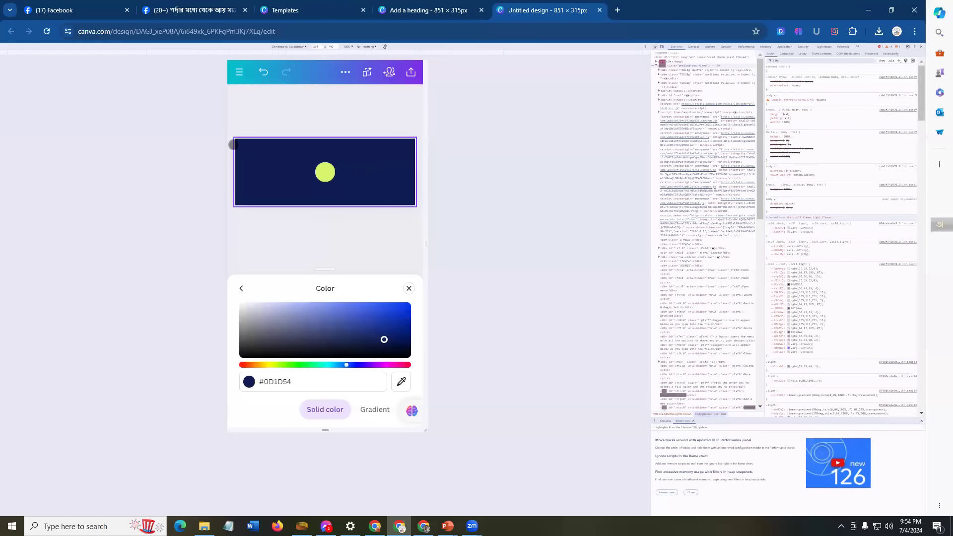
{"action": "left_click", "coordinate": [324, 171]}
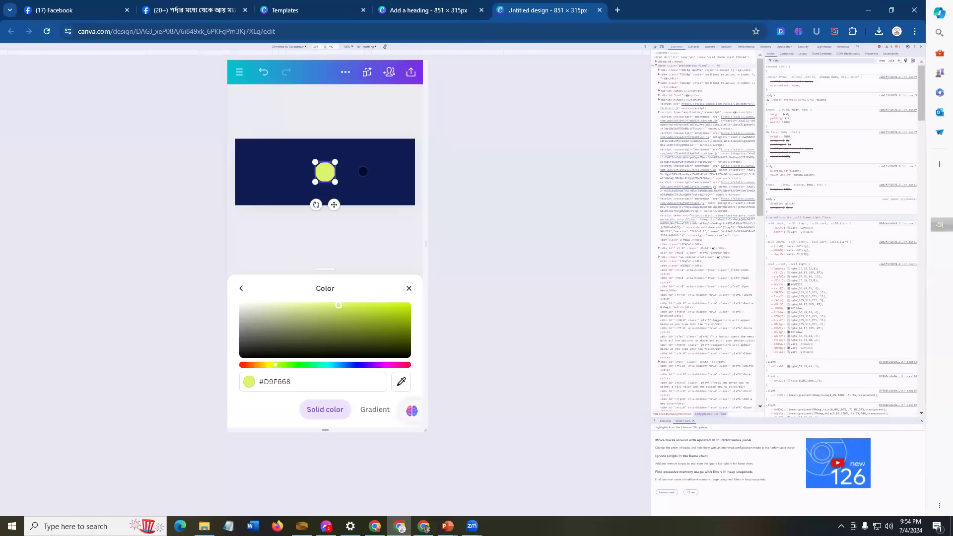
{"action": "left_click", "coordinate": [364, 171]}
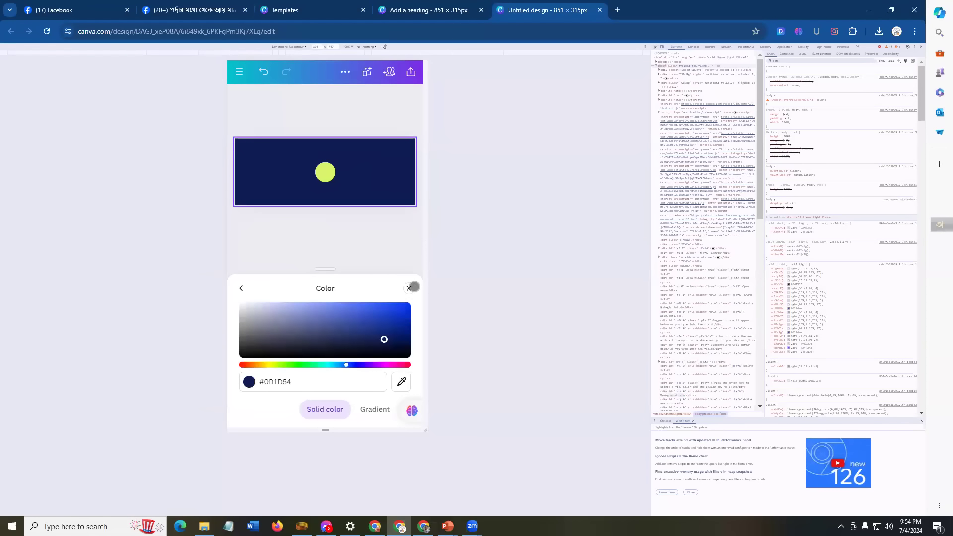
{"action": "left_click", "coordinate": [410, 287]}
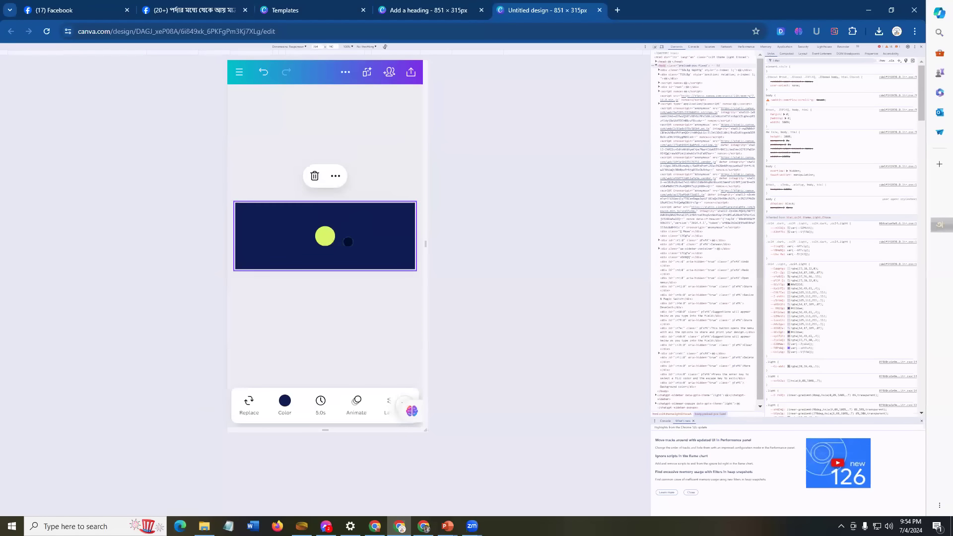
{"action": "left_click", "coordinate": [325, 236]}
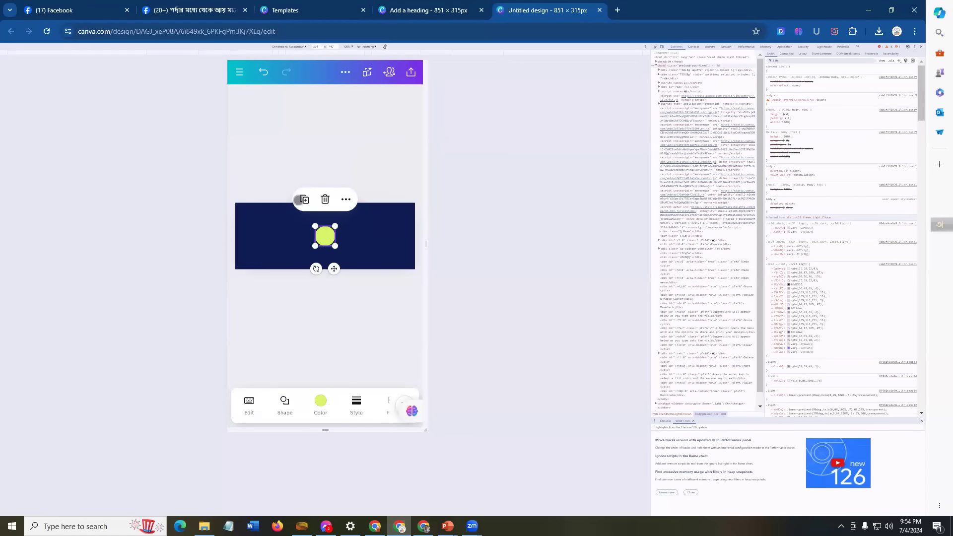
Step: Duplicate the lime circle and move the original to the banner's top-left corner
{"action": "left_click", "coordinate": [303, 199]}
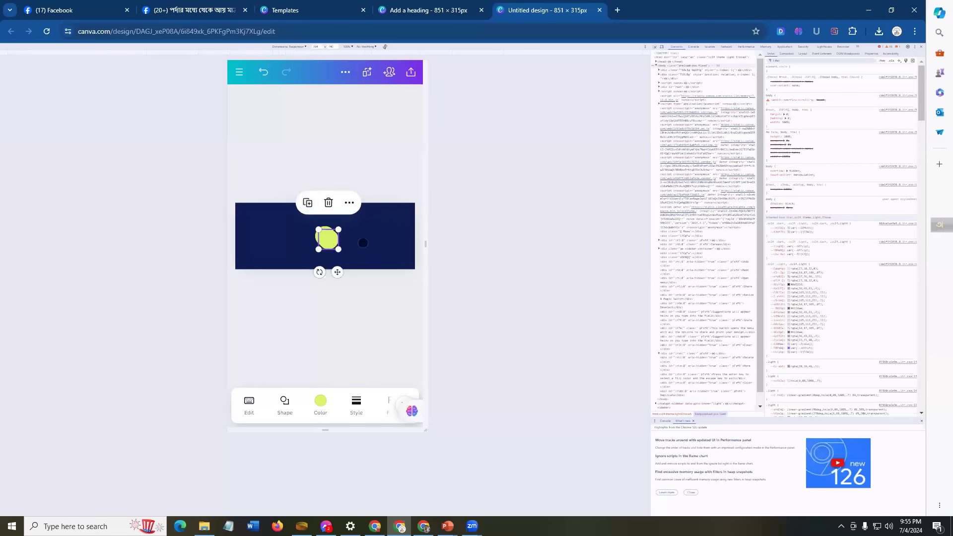
{"action": "left_click_drag", "start_coordinate": [331, 243], "coordinate": [349, 259]}
{"action": "left_click", "coordinate": [324, 237]}
{"action": "left_click", "coordinate": [323, 237]}
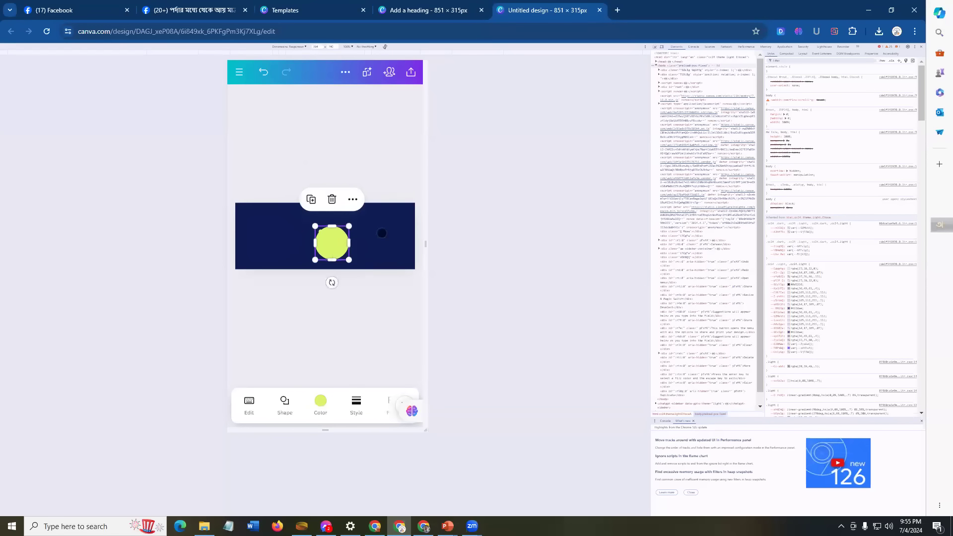
{"action": "left_click", "coordinate": [381, 233]}
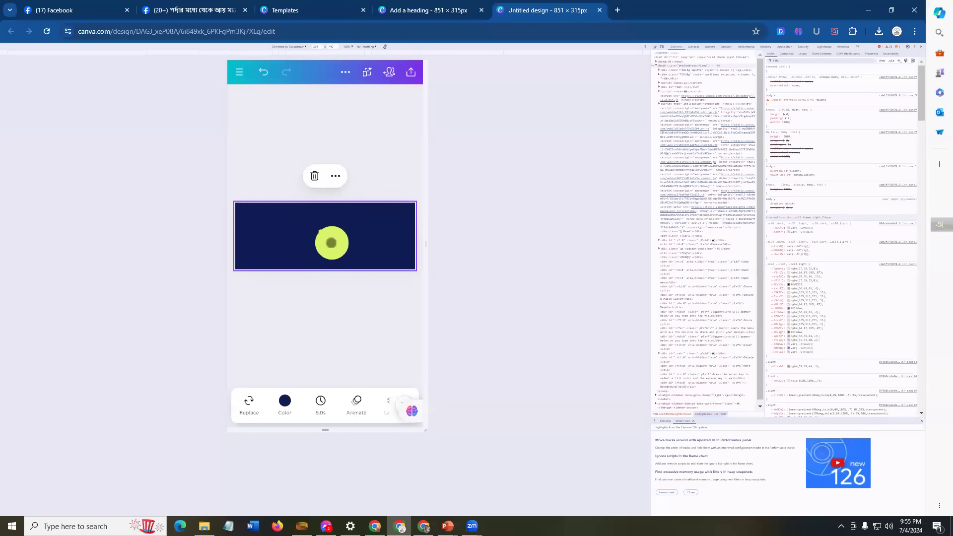
{"action": "left_click", "coordinate": [331, 243]}
{"action": "left_click_drag", "start_coordinate": [325, 239], "coordinate": [232, 202]}
{"action": "left_click", "coordinate": [345, 172]}
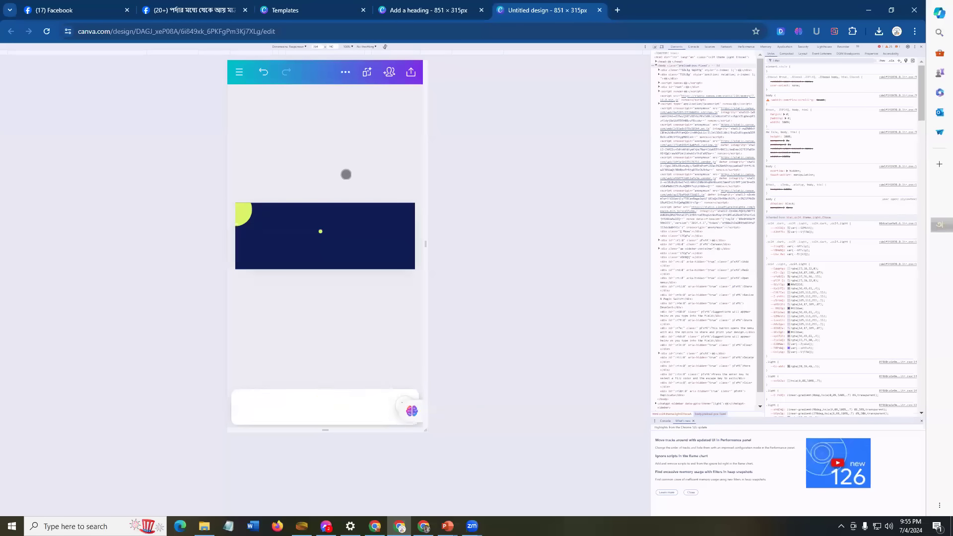
Step: Delete the tiny stray dot left from the shrunken copy
{"action": "left_click", "coordinate": [318, 231]}
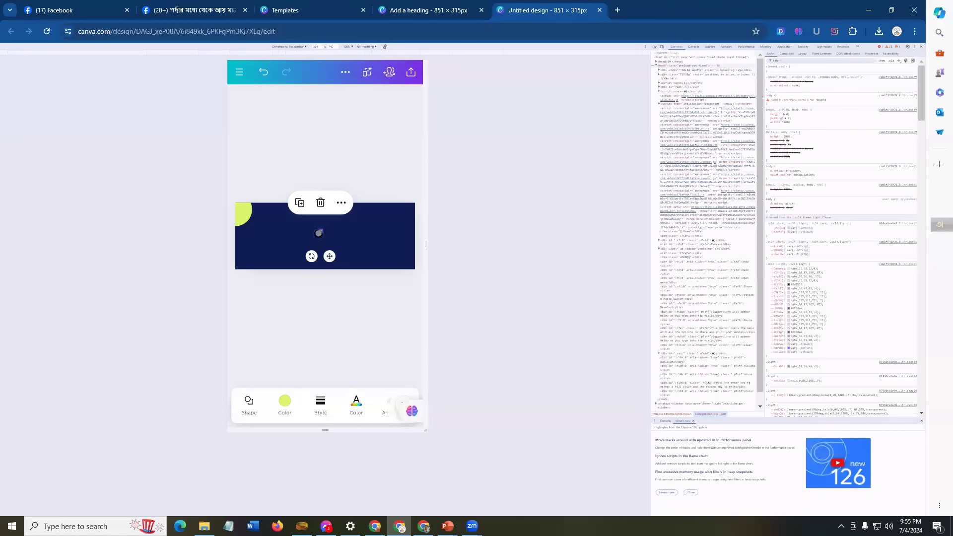
{"action": "mouse_move", "coordinate": [319, 232]}
{"action": "left_mouse_down"}
{"action": "mouse_move", "coordinate": [340, 224]}
{"action": "mouse_move", "coordinate": [331, 232]}
{"action": "left_mouse_up"}
{"action": "left_click", "coordinate": [321, 232]}
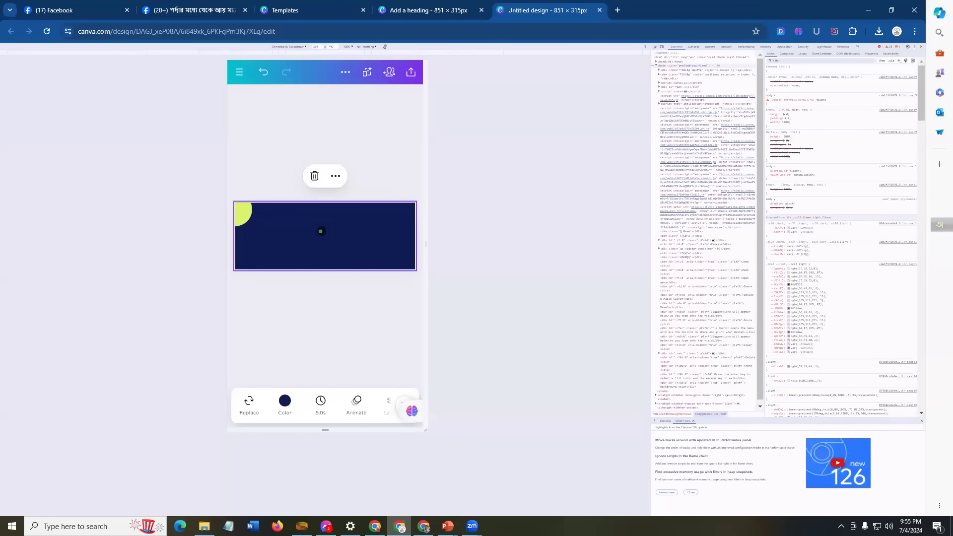
{"action": "left_click", "coordinate": [320, 231]}
{"action": "left_click_drag", "start_coordinate": [320, 232], "coordinate": [327, 223]}
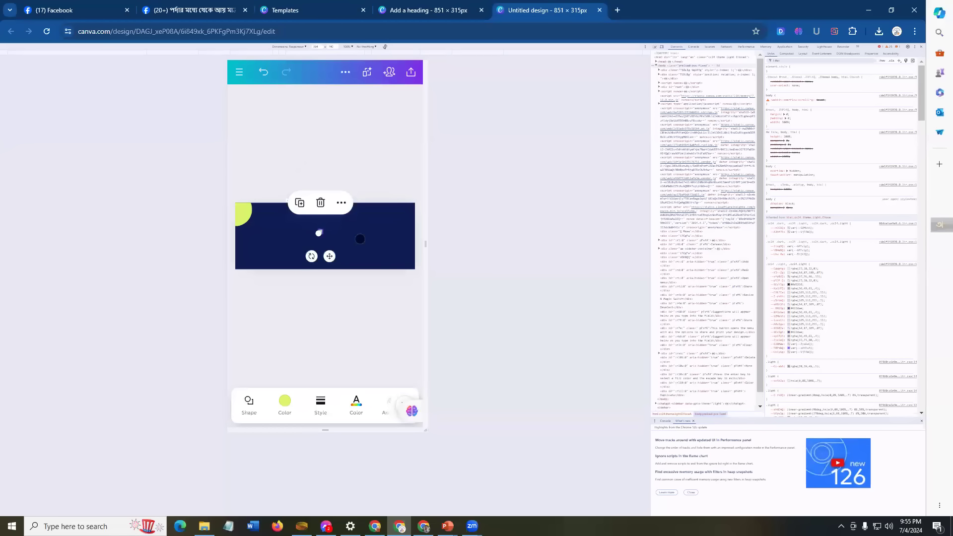
{"action": "left_click", "coordinate": [320, 230]}
{"action": "left_click", "coordinate": [320, 231]}
{"action": "left_click", "coordinate": [320, 231]}
{"action": "left_click", "coordinate": [323, 232]}
{"action": "left_click", "coordinate": [321, 201]}
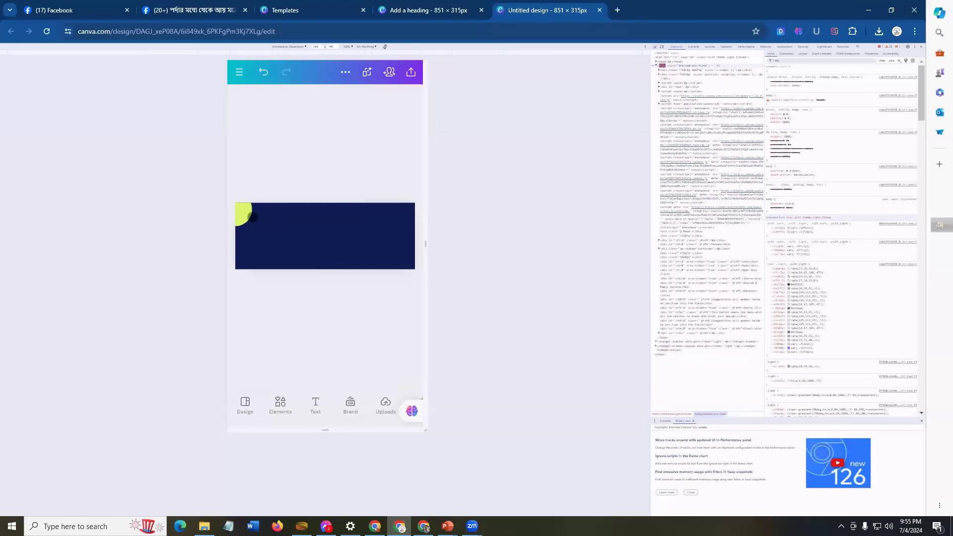
Step: Duplicate the top-left circle, enlarge the copy and position it on the banner's right side
{"action": "left_click", "coordinate": [243, 213]}
{"action": "left_click", "coordinate": [243, 166]}
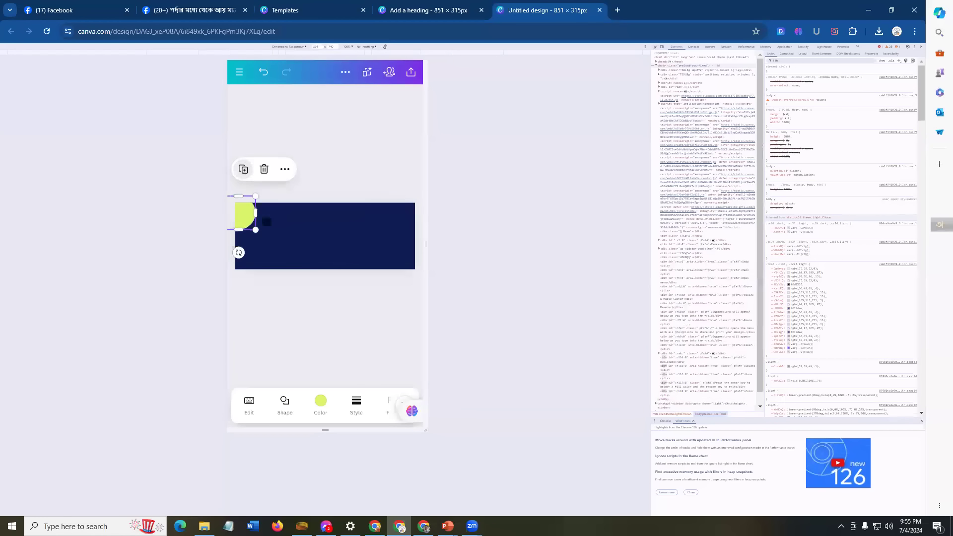
{"action": "left_click_drag", "start_coordinate": [248, 218], "coordinate": [320, 230]}
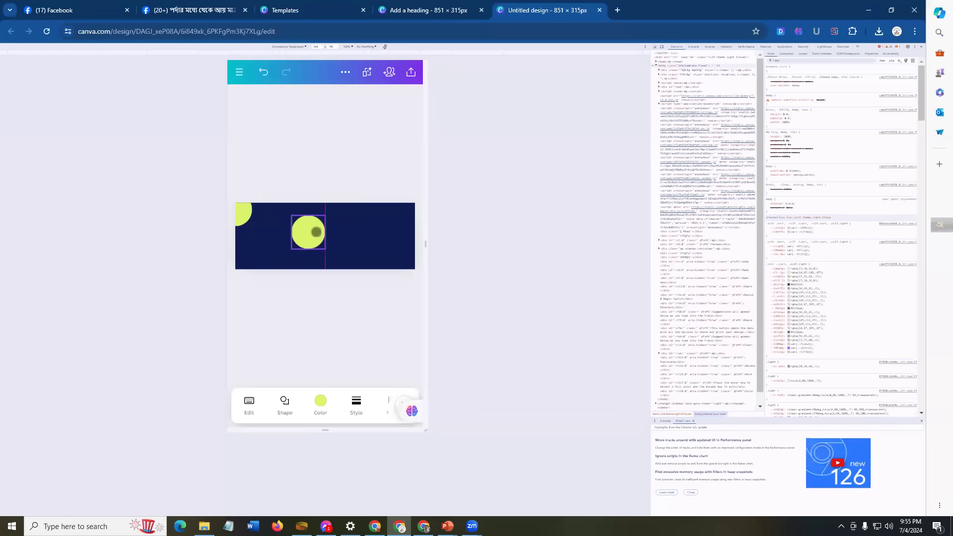
{"action": "left_click", "coordinate": [362, 241]}
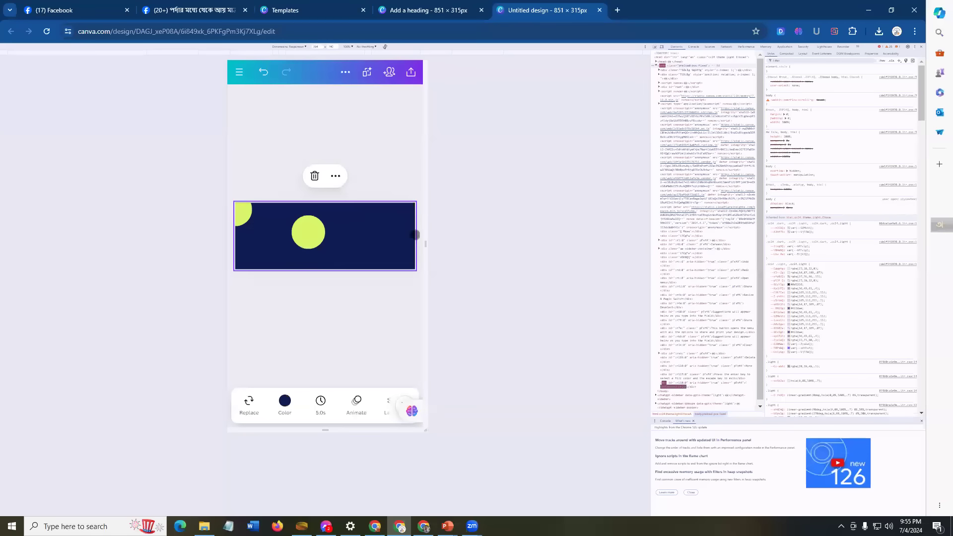
{"action": "left_click", "coordinate": [304, 230]}
{"action": "left_click_drag", "start_coordinate": [325, 215], "coordinate": [388, 155]}
{"action": "left_click_drag", "start_coordinate": [378, 255], "coordinate": [387, 277]}
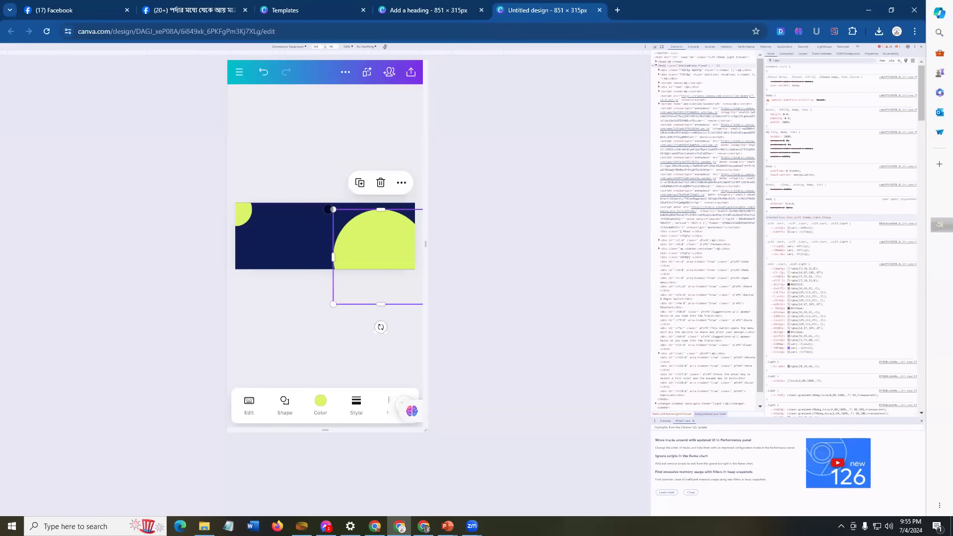
{"action": "mouse_move", "coordinate": [381, 210]}
{"action": "left_mouse_down"}
{"action": "mouse_move", "coordinate": [421, 196]}
{"action": "mouse_move", "coordinate": [383, 219]}
{"action": "left_mouse_up"}
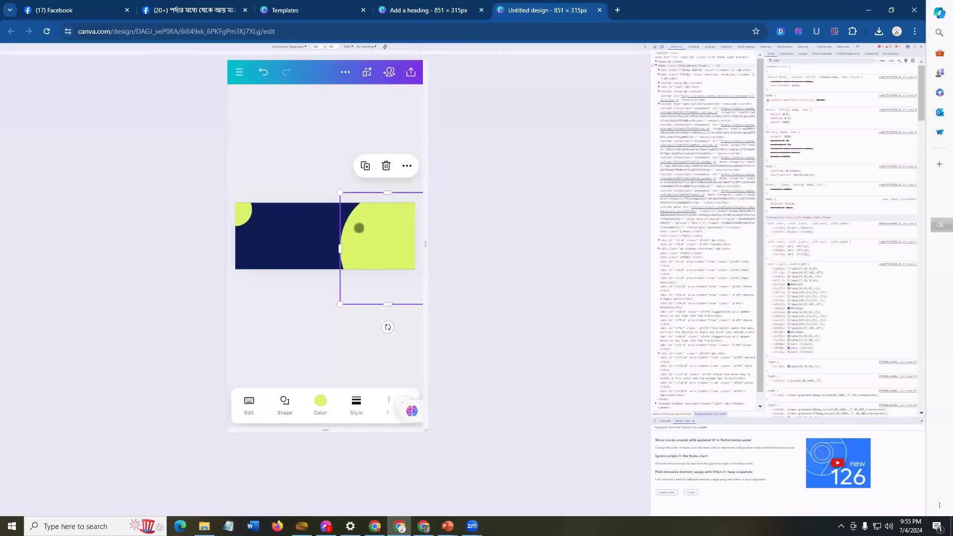
{"action": "left_click_drag", "start_coordinate": [332, 247], "coordinate": [328, 247]}
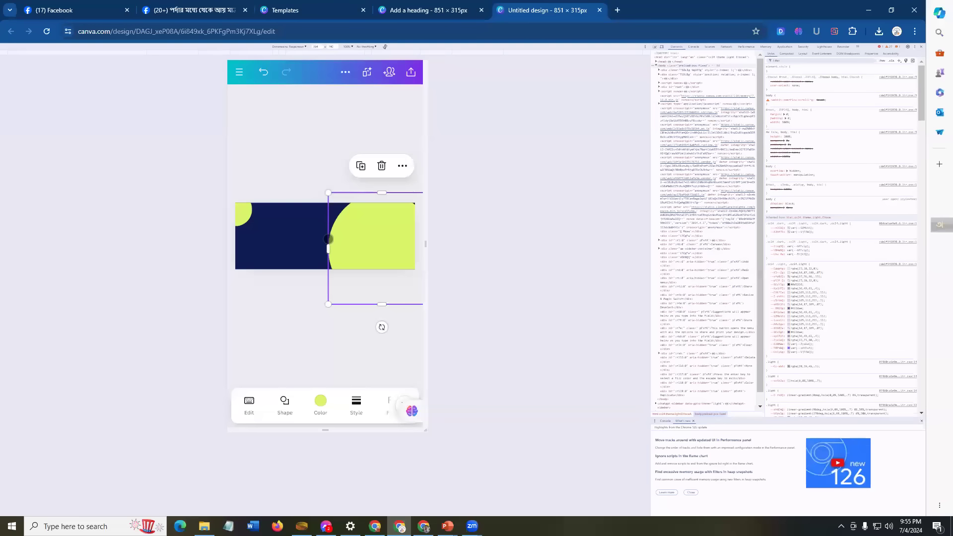
Step: Duplicate the large lime circle and shift the copy slightly right
{"action": "left_click", "coordinate": [301, 174]}
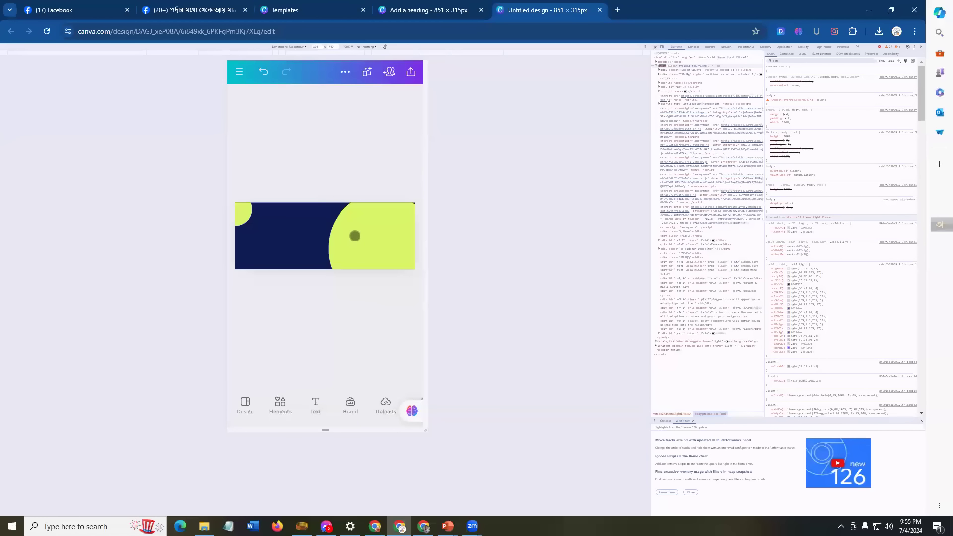
{"action": "left_click", "coordinate": [355, 235]}
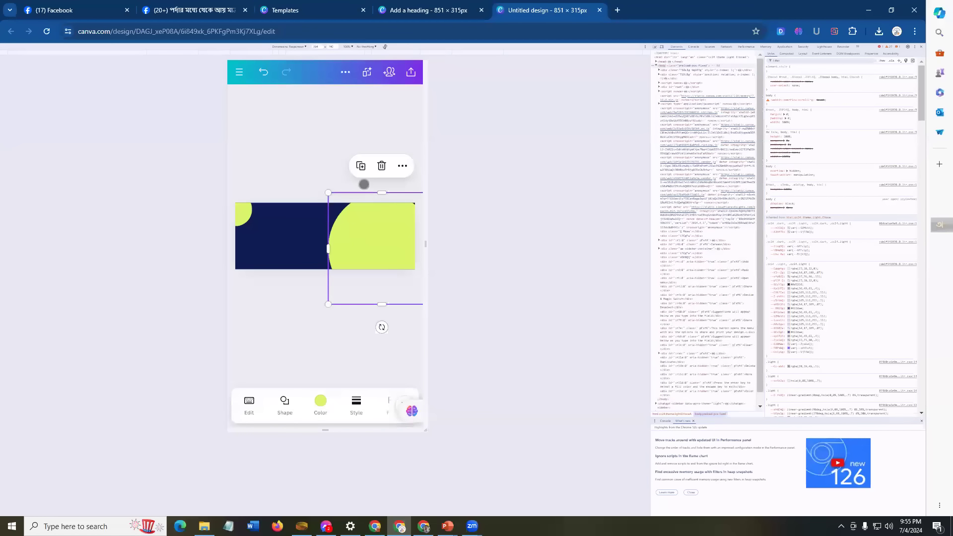
{"action": "left_click", "coordinate": [361, 166]}
{"action": "left_click_drag", "start_coordinate": [365, 233], "coordinate": [376, 235]}
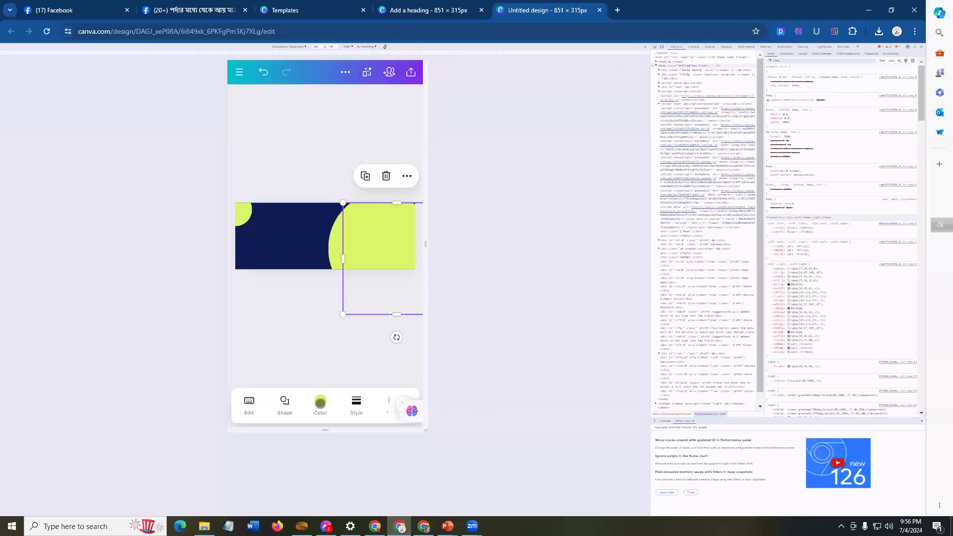
Step: Colour the duplicate a pale grey, #DADBD6
{"action": "left_click", "coordinate": [320, 400]}
{"action": "left_click", "coordinate": [245, 312]}
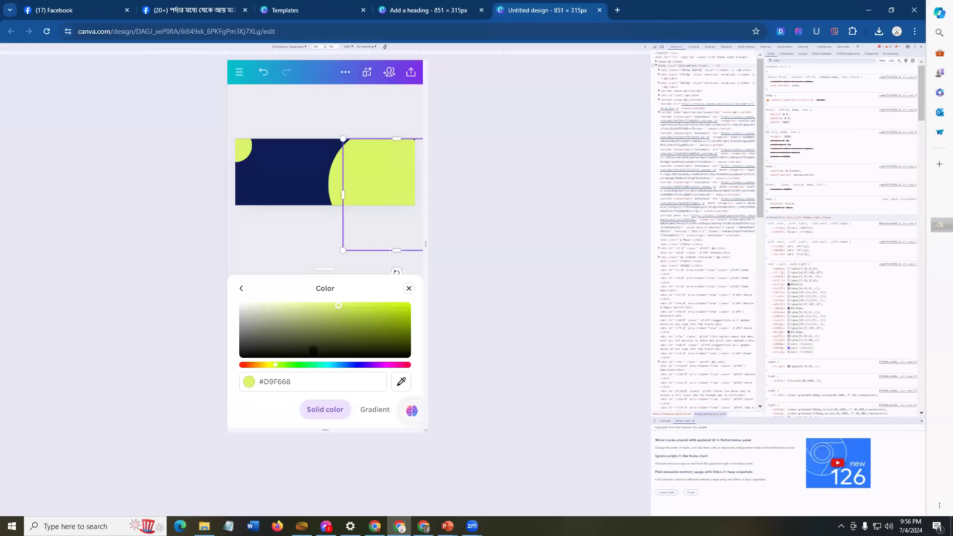
{"action": "left_click", "coordinate": [256, 318]}
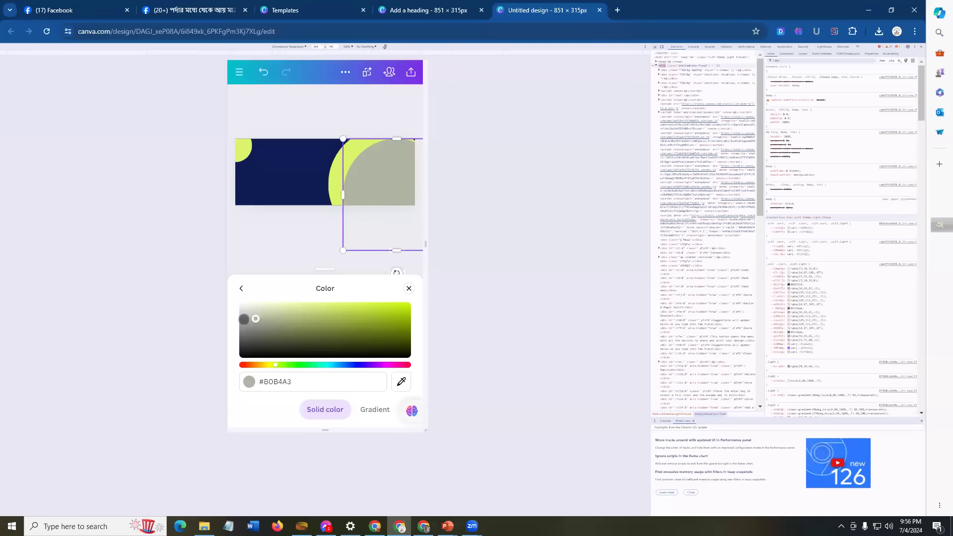
{"action": "left_click_drag", "start_coordinate": [255, 318], "coordinate": [243, 310]}
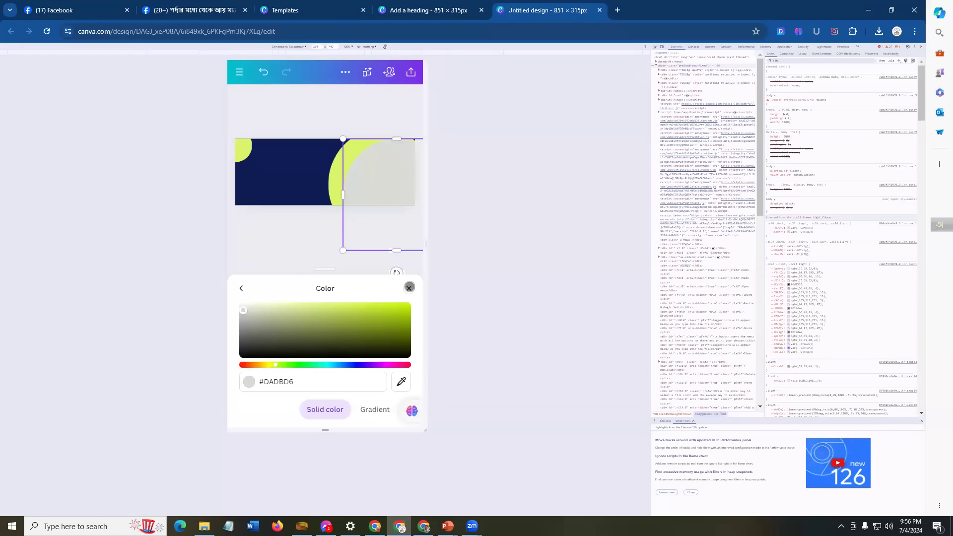
{"action": "left_click", "coordinate": [408, 288]}
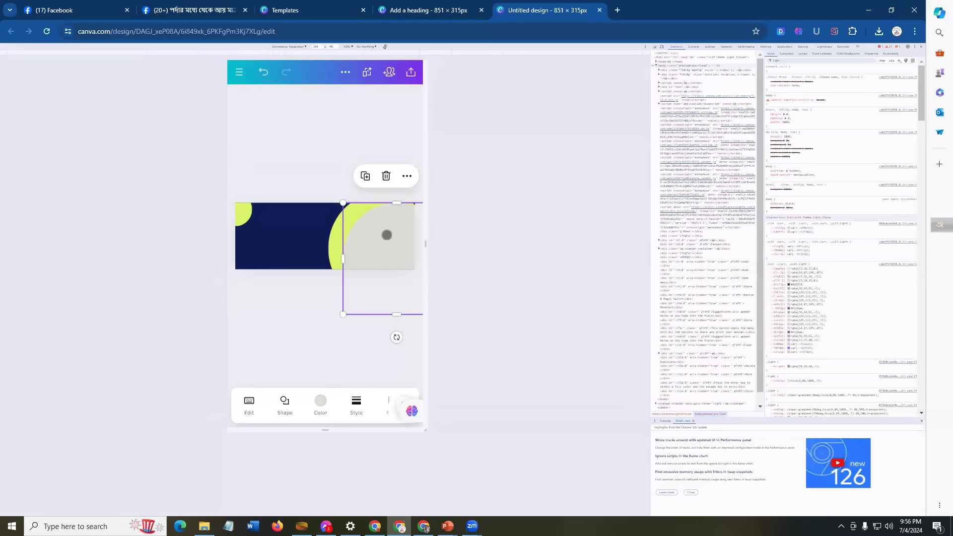
Step: Stretch the grey shape upward and left so only a thin lime crescent shows, then deselect
{"action": "left_click_drag", "start_coordinate": [396, 202], "coordinate": [397, 193]}
{"action": "left_click_drag", "start_coordinate": [341, 253], "coordinate": [336, 253]}
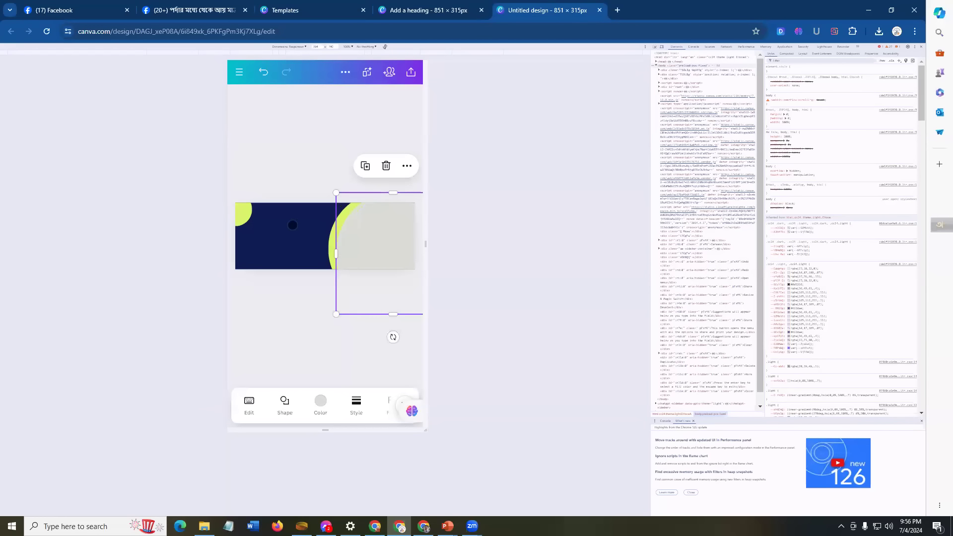
{"action": "left_click", "coordinate": [293, 224]}
{"action": "left_click", "coordinate": [373, 237]}
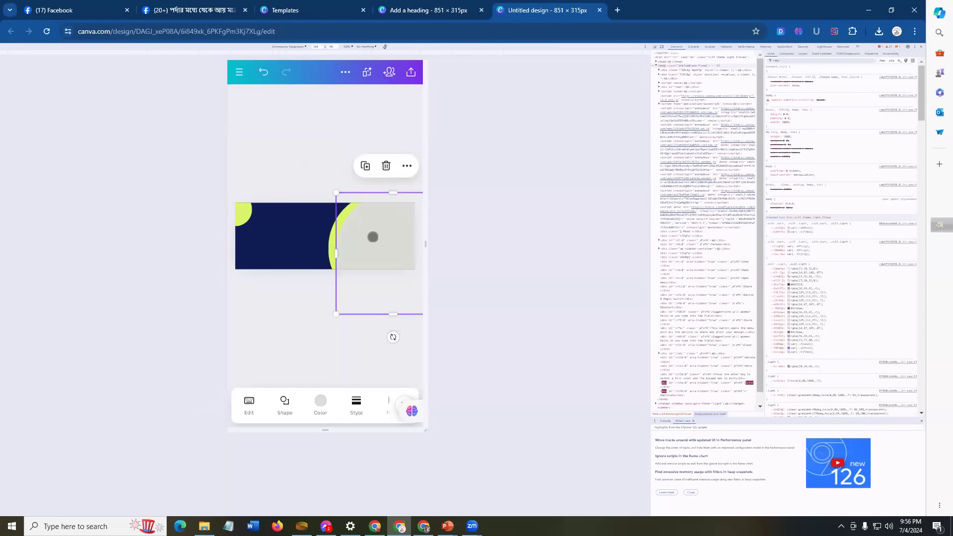
{"action": "left_click", "coordinate": [373, 237]}
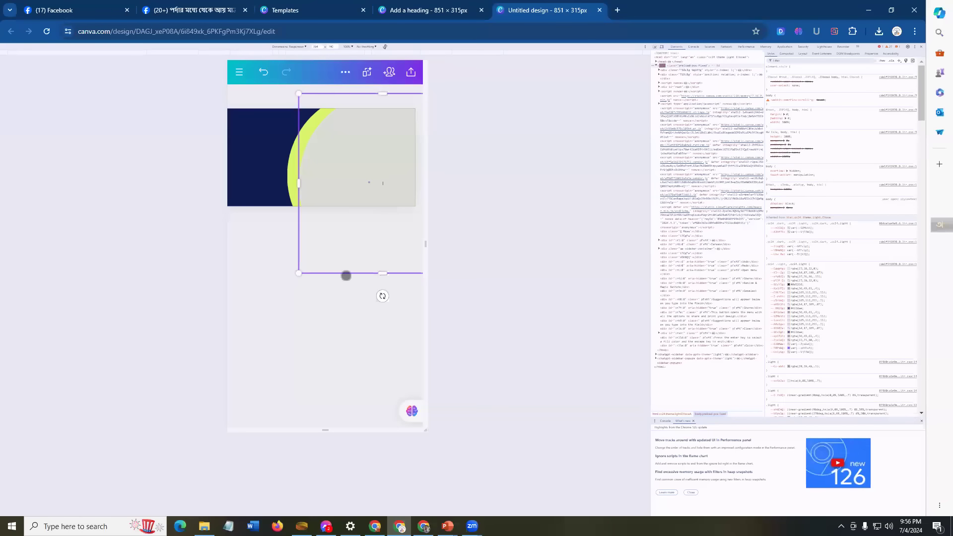
{"action": "left_click", "coordinate": [312, 315]}
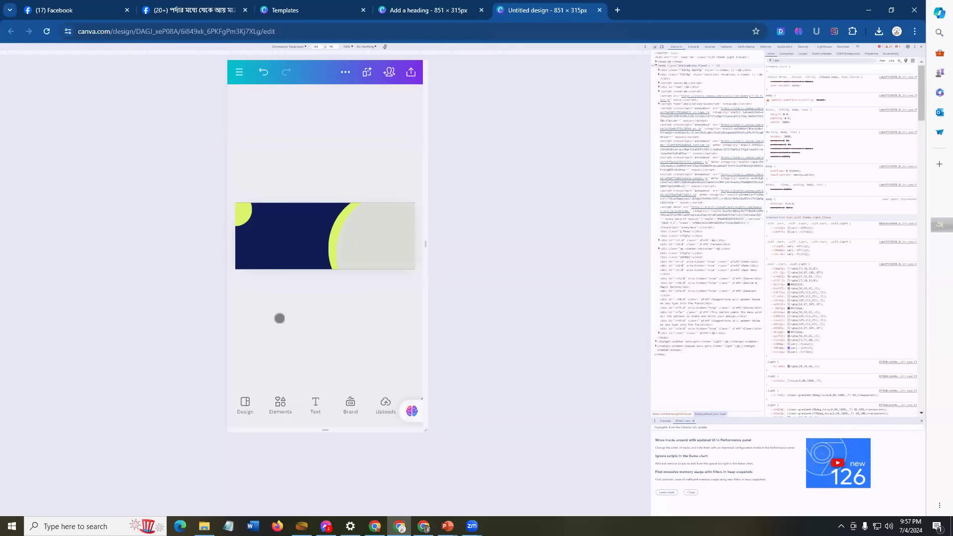
{"action": "left_click", "coordinate": [393, 228]}
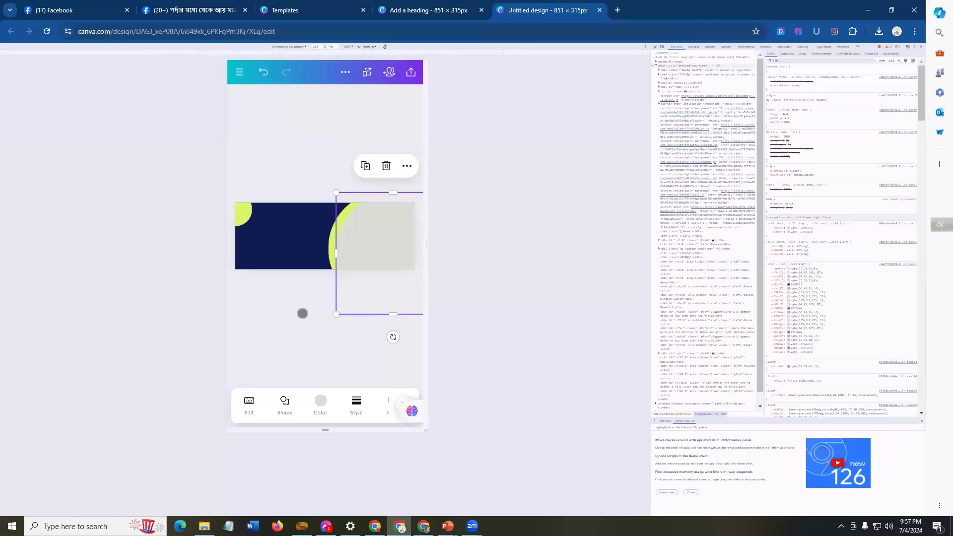
{"action": "left_click", "coordinate": [288, 349]}
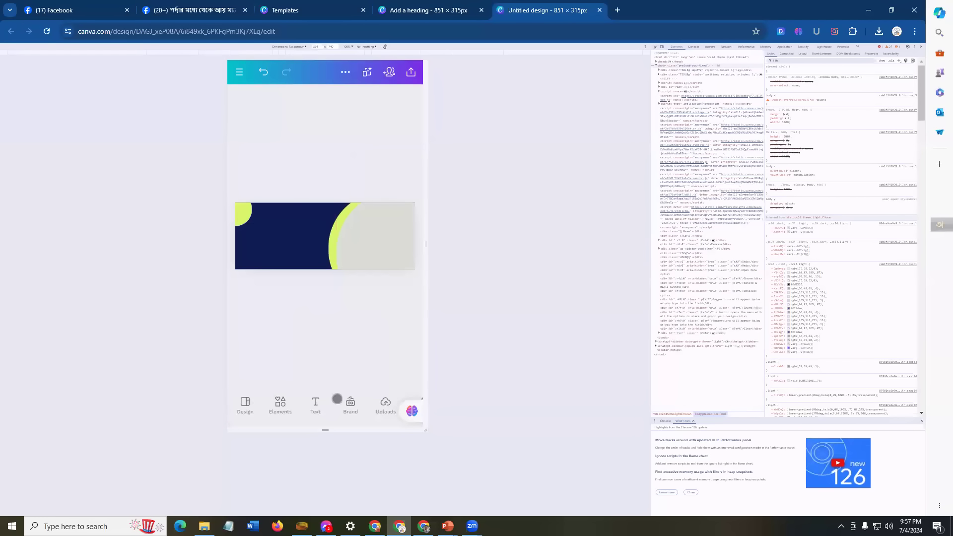
{"action": "left_click_drag", "start_coordinate": [366, 405], "coordinate": [275, 402]}
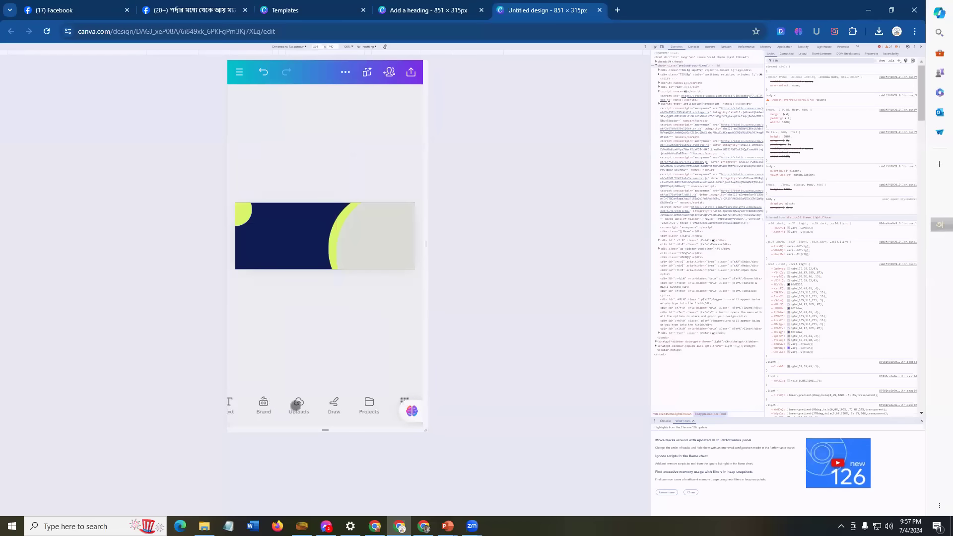
Step: Insert the uploaded portrait photo and drag it onto the grey area at the banner's right end
{"action": "left_click", "coordinate": [299, 403]}
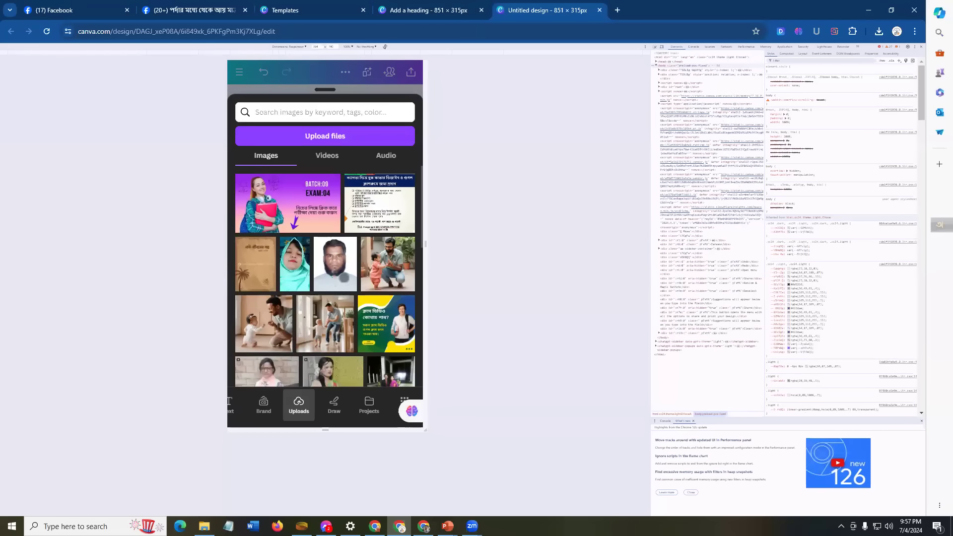
{"action": "left_click", "coordinate": [334, 262]}
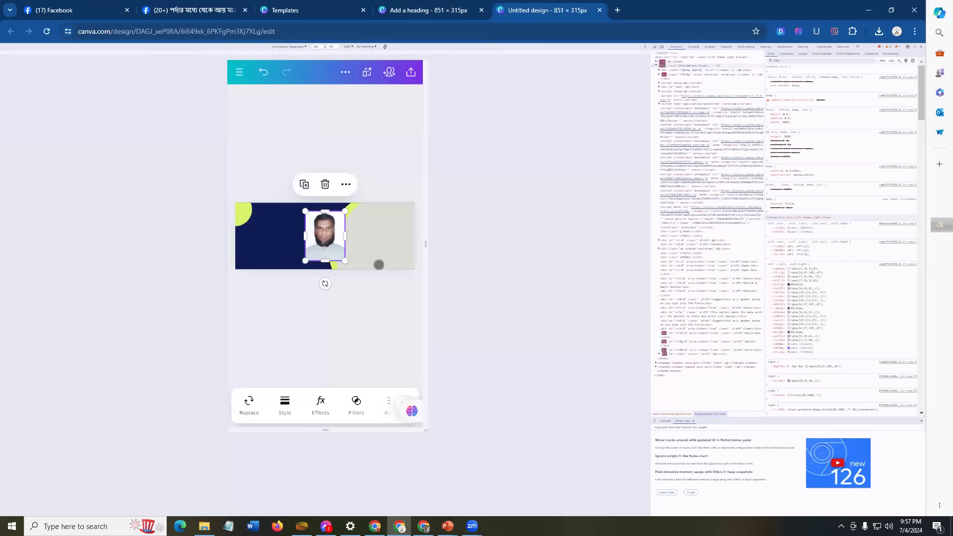
{"action": "left_click", "coordinate": [354, 309]}
{"action": "left_click_drag", "start_coordinate": [325, 228], "coordinate": [327, 295]}
{"action": "left_click", "coordinate": [322, 236]}
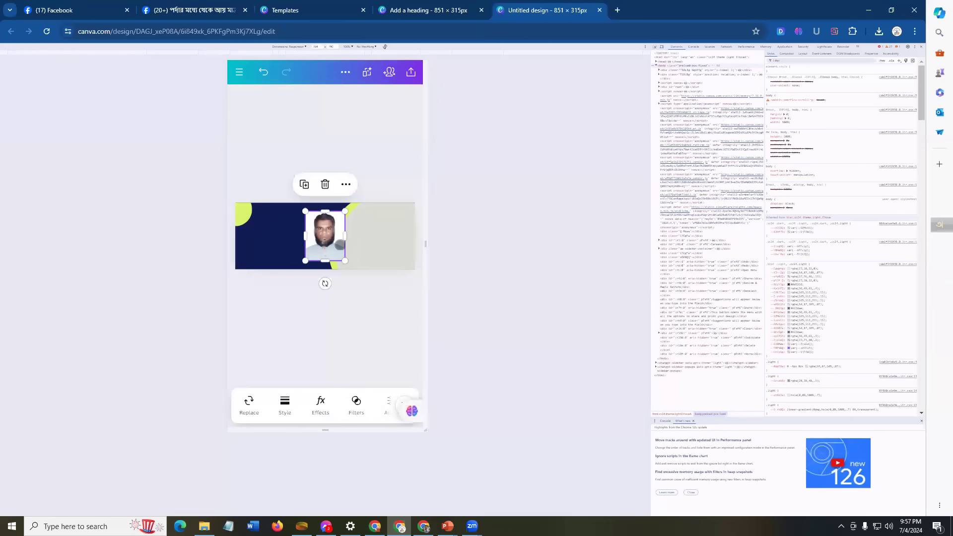
{"action": "left_click_drag", "start_coordinate": [335, 241], "coordinate": [388, 240]}
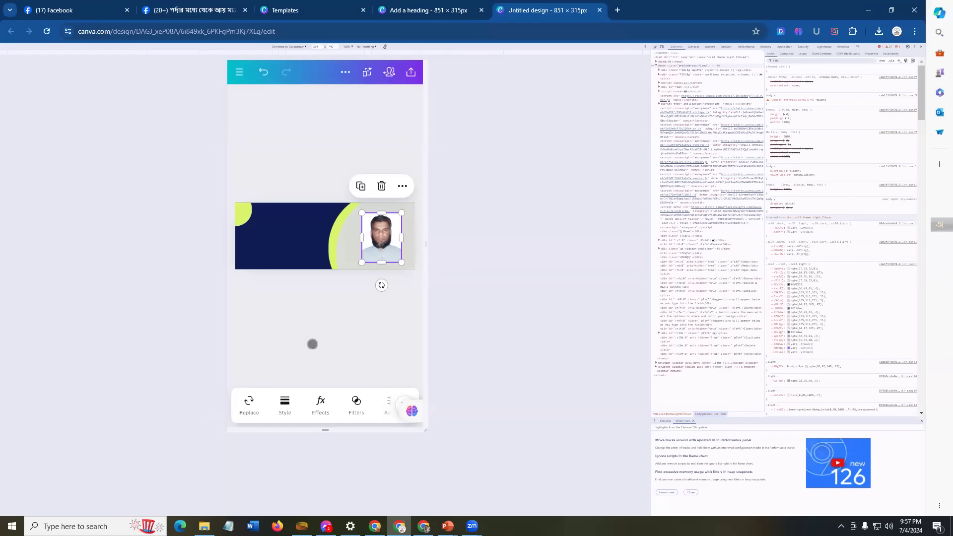
{"action": "left_click_drag", "start_coordinate": [363, 408], "coordinate": [278, 407]}
{"action": "left_click_drag", "start_coordinate": [348, 406], "coordinate": [298, 403]}
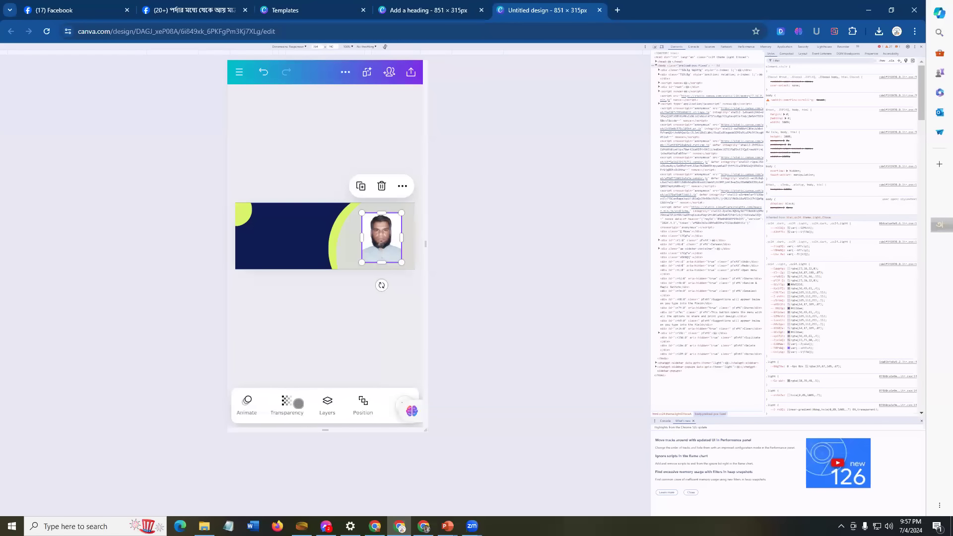
{"action": "left_click_drag", "start_coordinate": [356, 405], "coordinate": [311, 405]}
{"action": "left_click_drag", "start_coordinate": [377, 407], "coordinate": [333, 409]}
{"action": "left_click_drag", "start_coordinate": [262, 403], "coordinate": [332, 405]}
{"action": "left_click_drag", "start_coordinate": [269, 402], "coordinate": [288, 403]}
Step: Move the portrait photo to the banner's left-centre over the navy area
{"action": "left_click", "coordinate": [256, 410]}
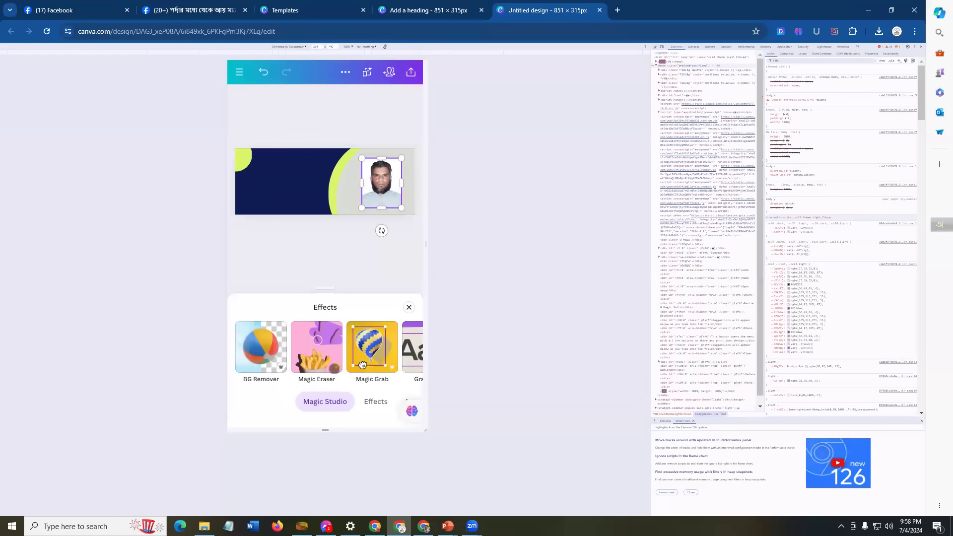
{"action": "left_click_drag", "start_coordinate": [363, 366], "coordinate": [268, 366]}
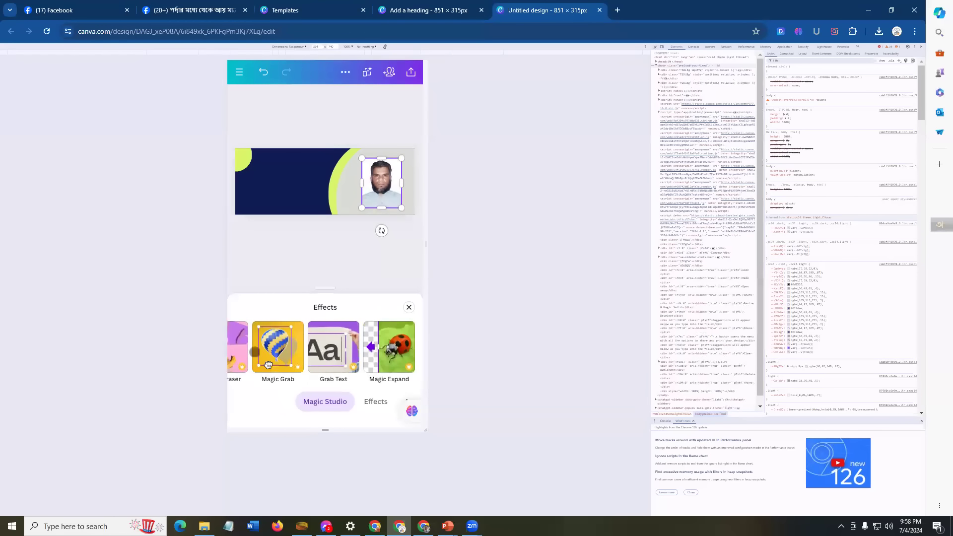
{"action": "left_click", "coordinate": [409, 307]}
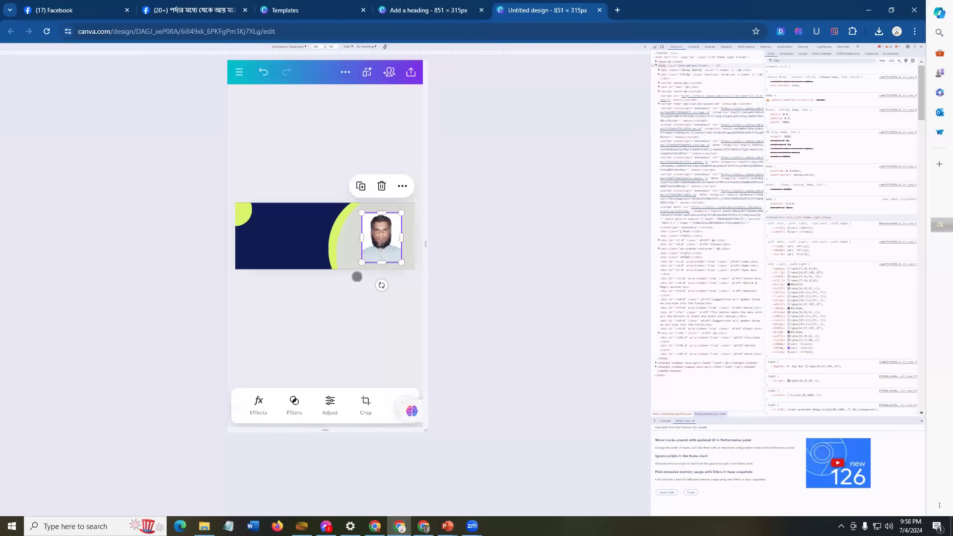
{"action": "left_click_drag", "start_coordinate": [393, 242], "coordinate": [317, 239]}
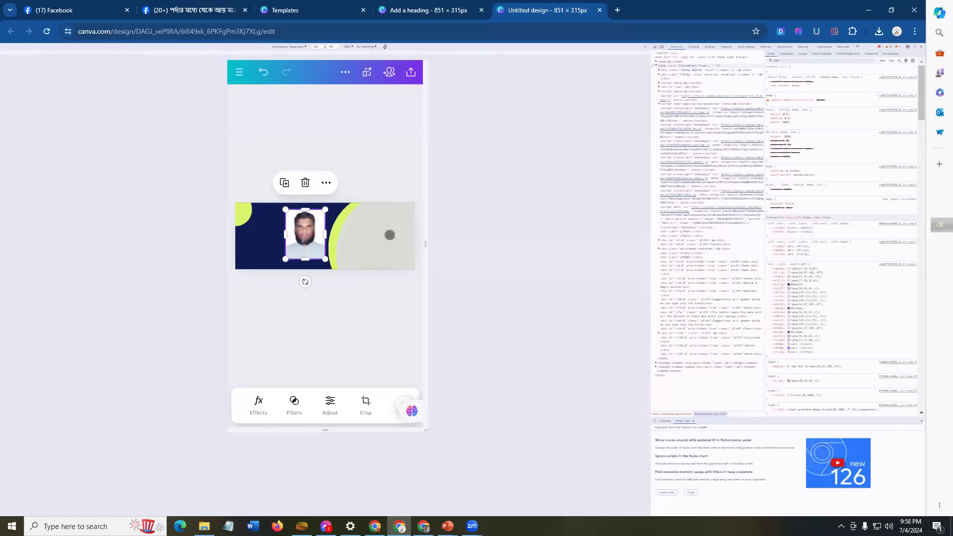
Step: Clear the selection and bring up the 'Circle' element search results
{"action": "left_click", "coordinate": [389, 234]}
{"action": "left_click", "coordinate": [289, 316]}
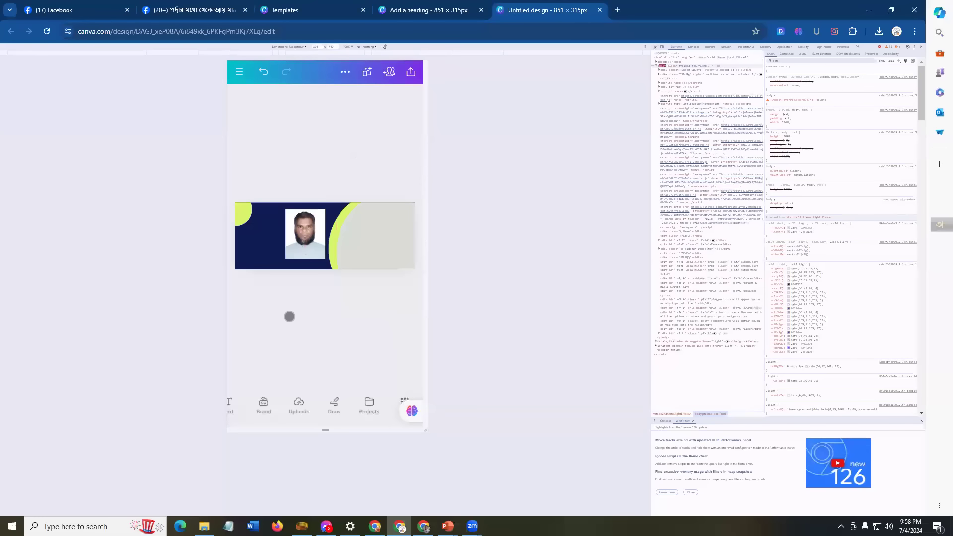
{"action": "left_click_drag", "start_coordinate": [254, 408], "coordinate": [347, 405]}
{"action": "left_click", "coordinate": [280, 403]}
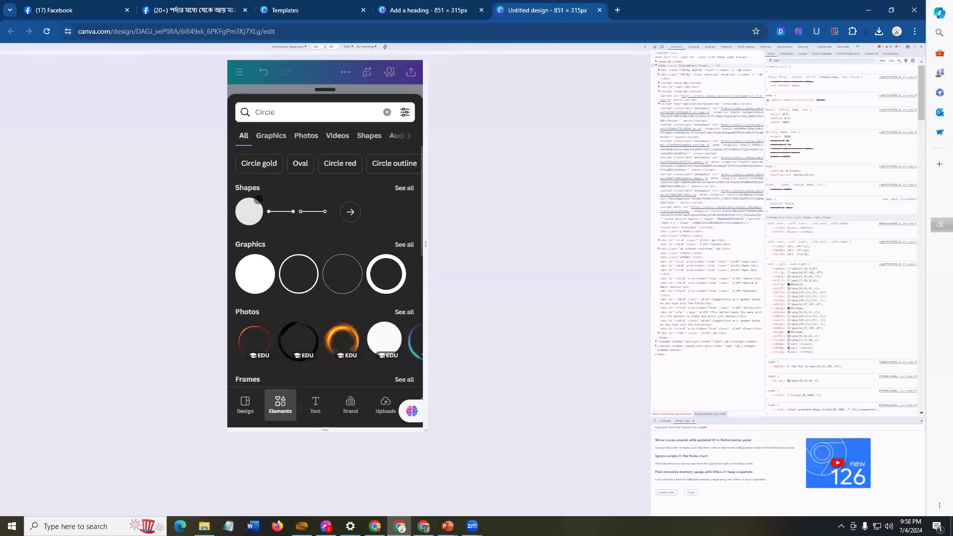
Step: Add a circle frame from the Frames results in Elements
{"action": "left_click_drag", "start_coordinate": [391, 136], "coordinate": [308, 133]}
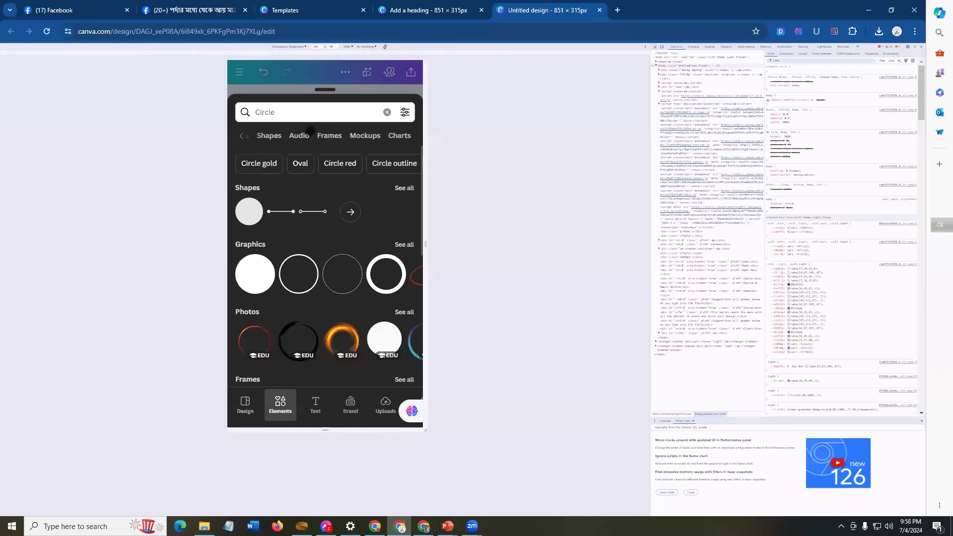
{"action": "left_click", "coordinate": [328, 136]}
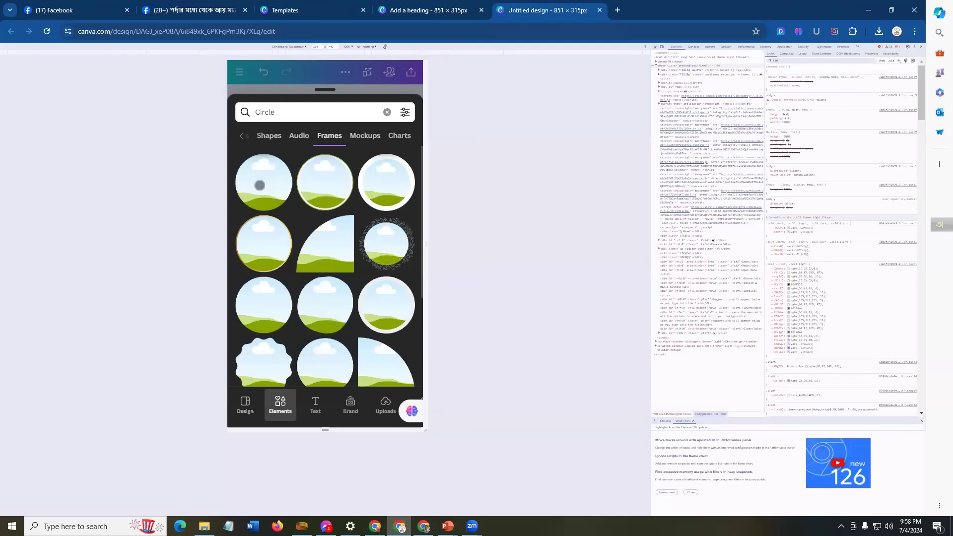
{"action": "left_click", "coordinate": [321, 179]}
Step: Move and enlarge the circle frame onto the pale grey area at the banner's right
{"action": "left_click_drag", "start_coordinate": [325, 233], "coordinate": [402, 209]}
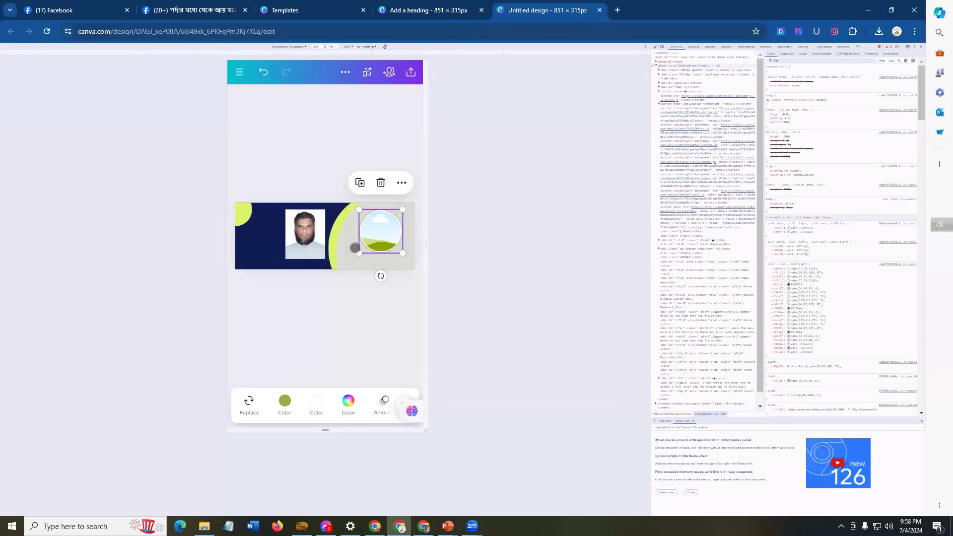
{"action": "left_click_drag", "start_coordinate": [358, 250], "coordinate": [345, 267]}
{"action": "left_click_drag", "start_coordinate": [374, 227], "coordinate": [377, 231]}
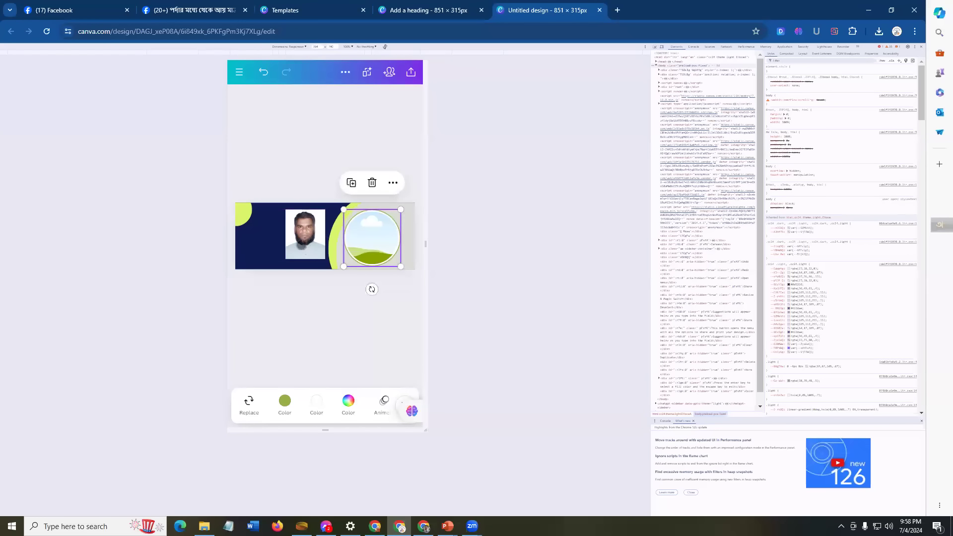
{"action": "left_click", "coordinate": [259, 227]}
{"action": "left_click_drag", "start_coordinate": [300, 228], "coordinate": [330, 228]}
{"action": "left_click", "coordinate": [315, 288]}
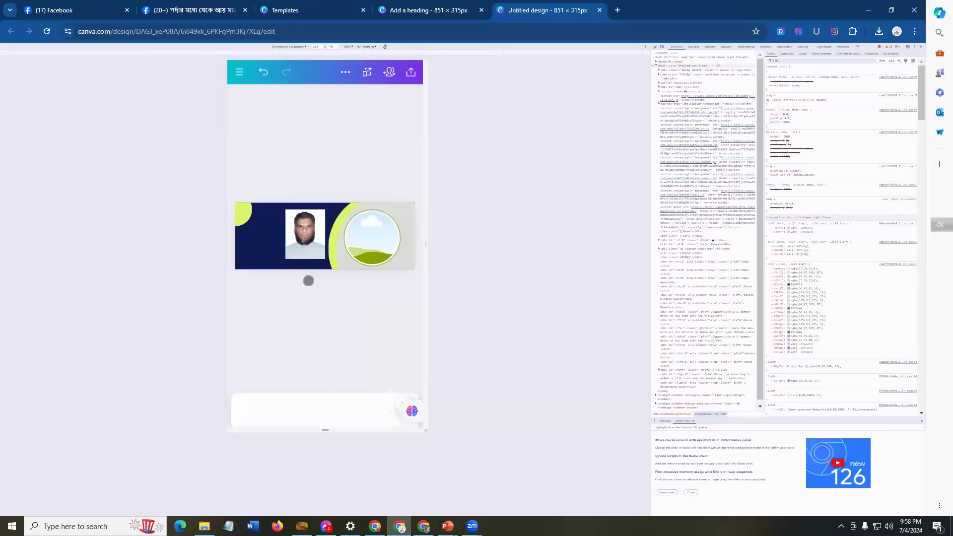
{"action": "left_click", "coordinate": [301, 250]}
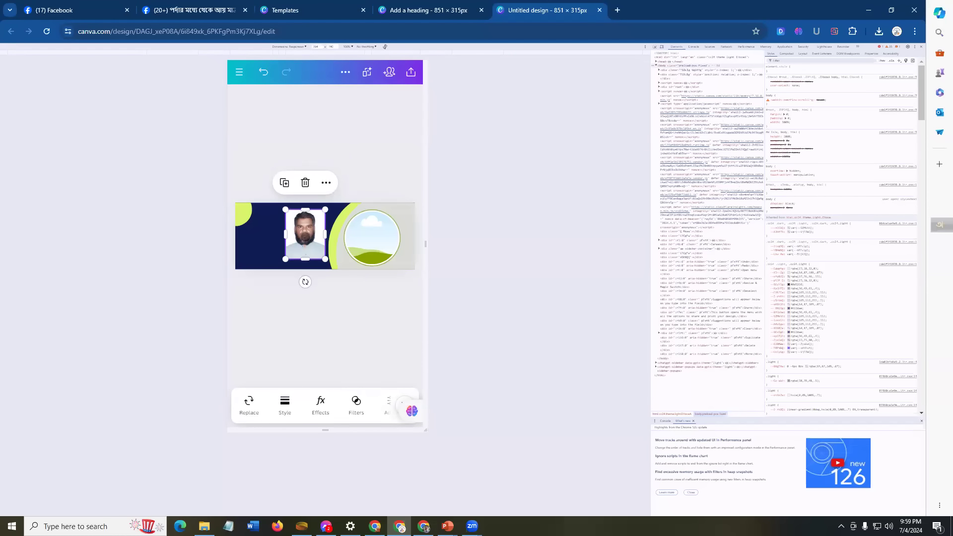
Step: Drop the portrait photo into the circle frame, replacing the placeholder landscape image
{"action": "left_click_drag", "start_coordinate": [305, 233], "coordinate": [358, 237]}
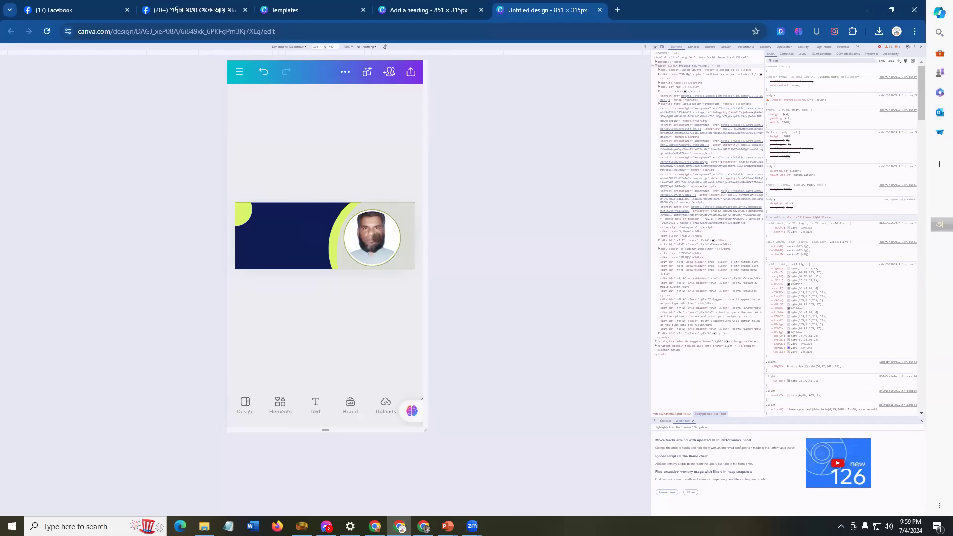
{"action": "left_click", "coordinate": [375, 236]}
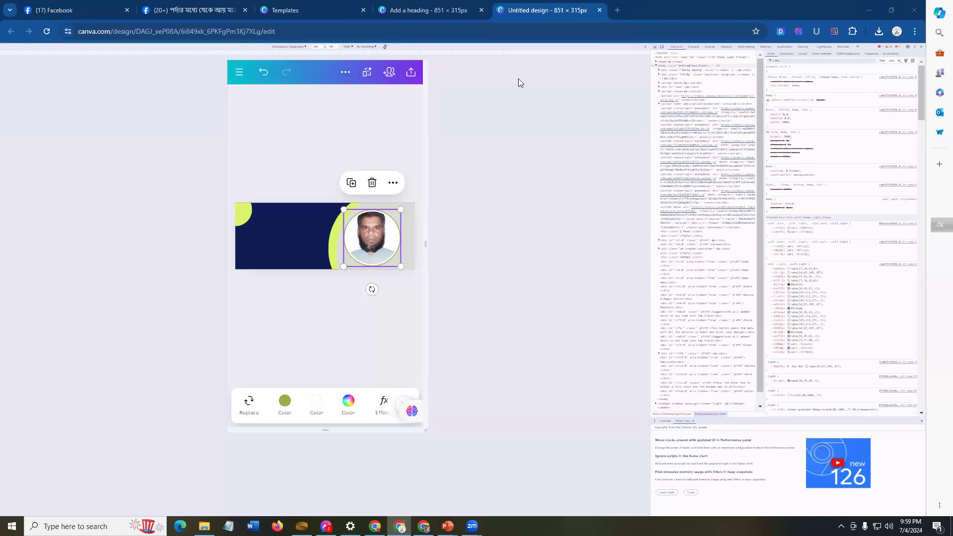
{"action": "left_click", "coordinate": [277, 239]}
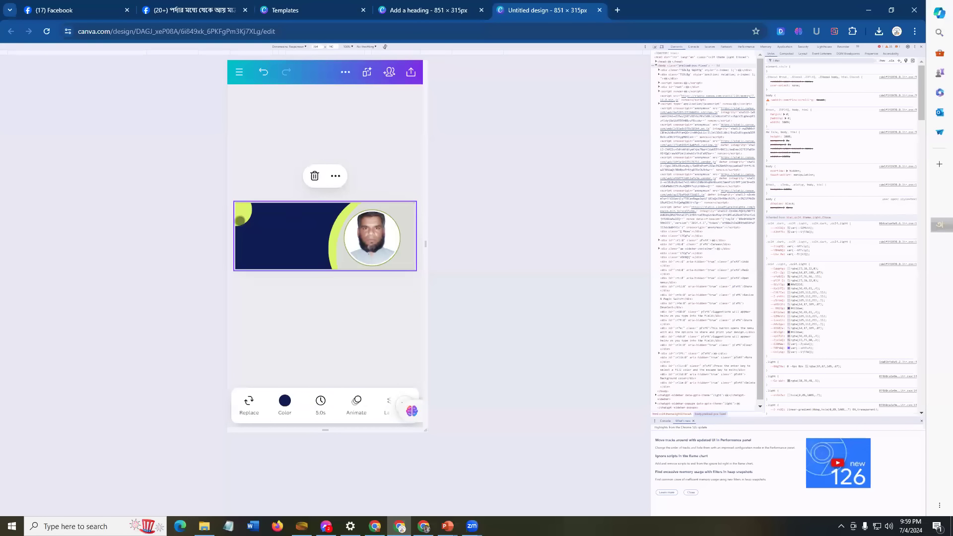
Step: Duplicate the top-left lime circle and place the copy in the banner's upper middle
{"action": "left_click", "coordinate": [244, 209]}
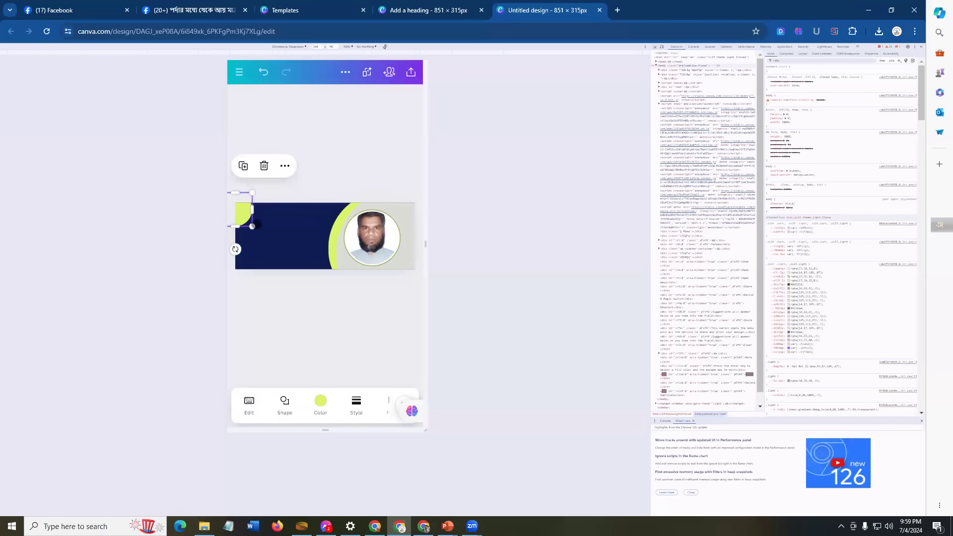
{"action": "left_click", "coordinate": [243, 165]}
{"action": "left_click_drag", "start_coordinate": [244, 214], "coordinate": [317, 223]}
{"action": "left_click", "coordinate": [286, 232]}
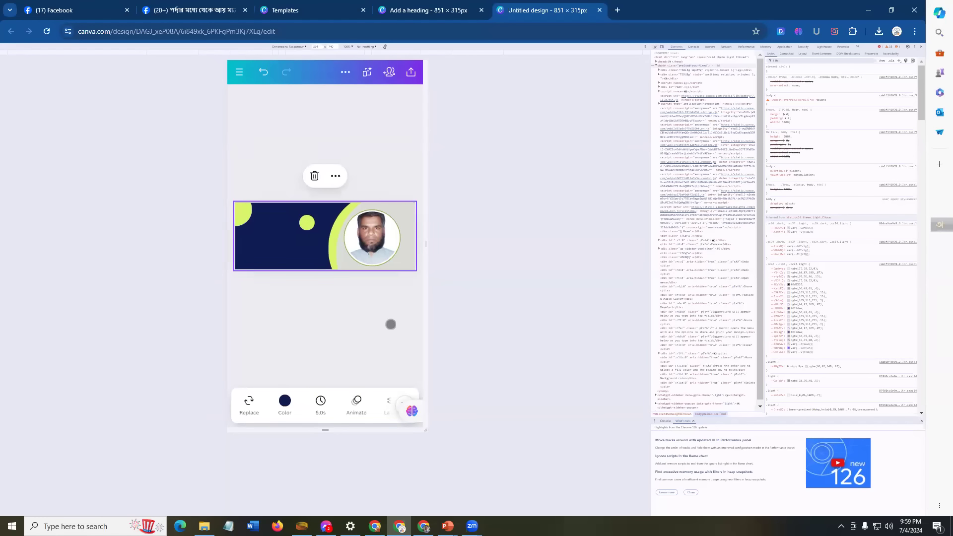
{"action": "left_click", "coordinate": [298, 306]}
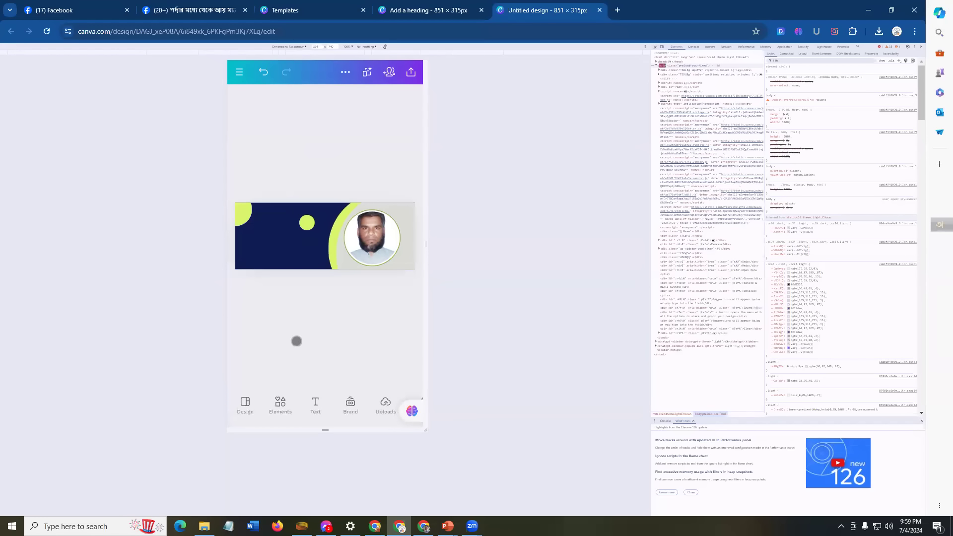
{"action": "left_click", "coordinate": [315, 404]}
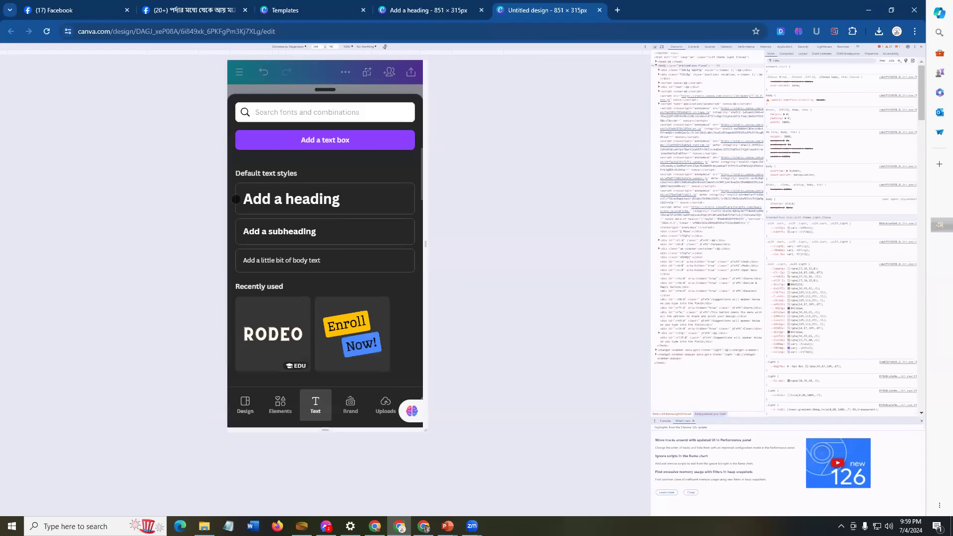
Step: Add a heading text box containing the person's name
{"action": "left_click", "coordinate": [354, 199]}
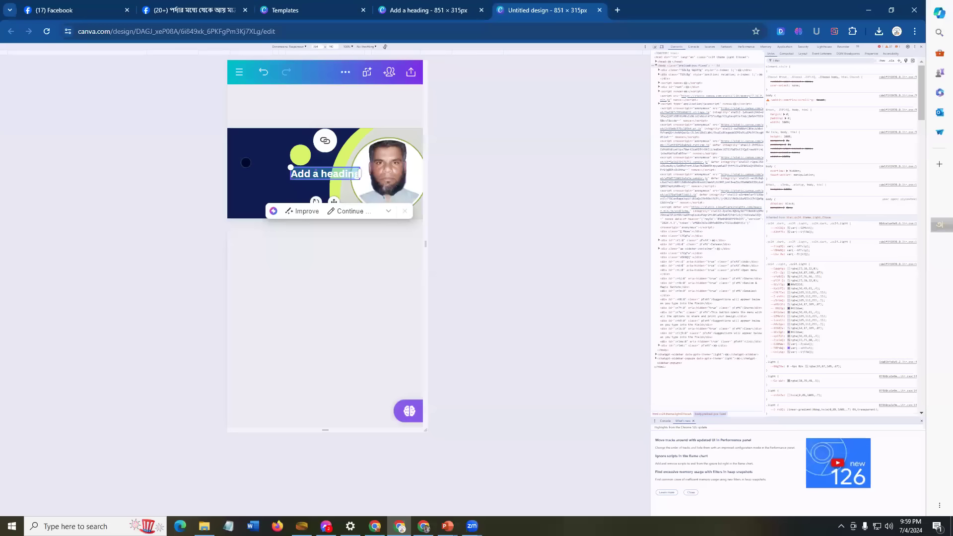
{"action": "type", "text": "manjurul"}
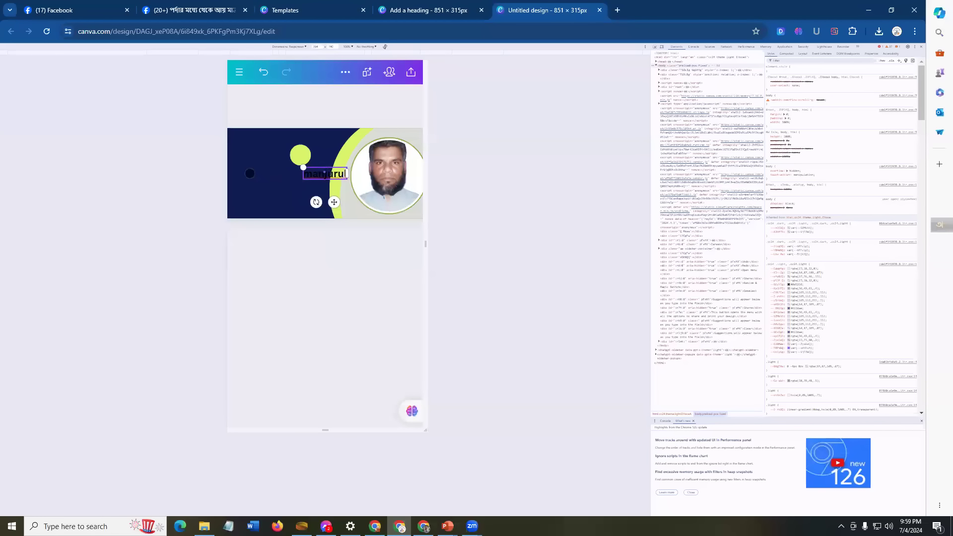
{"action": "left_click", "coordinate": [249, 173]}
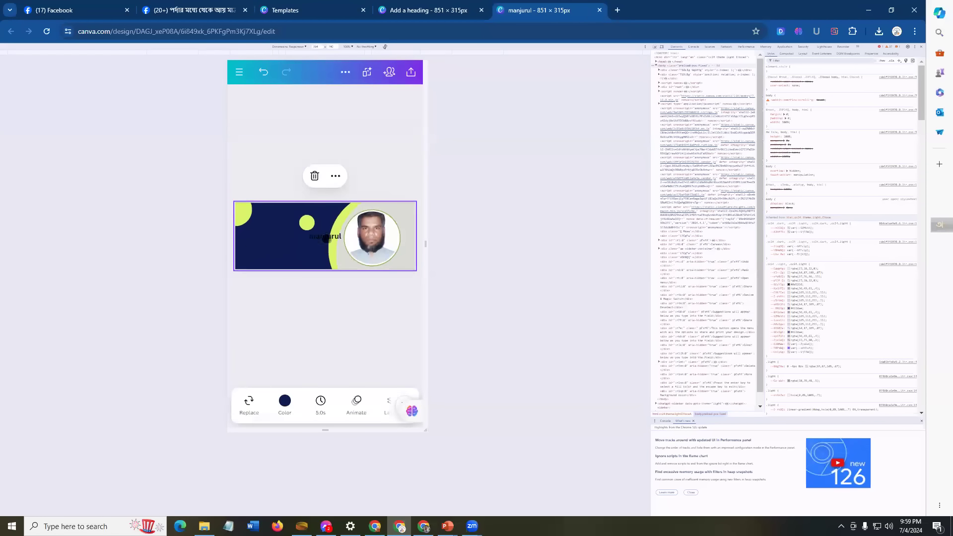
{"action": "left_click", "coordinate": [326, 239]}
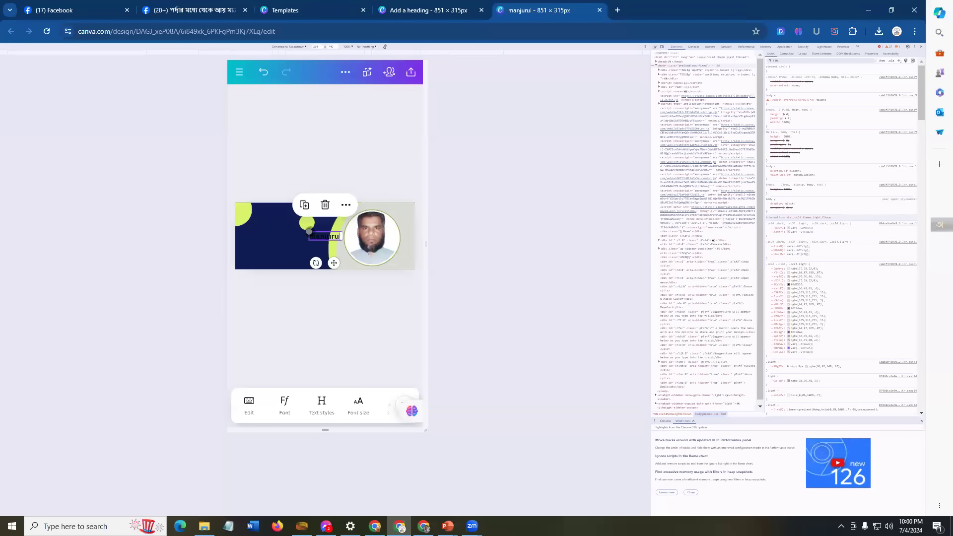
Step: Colour the name heading near-white using a custom colour
{"action": "left_click_drag", "start_coordinate": [342, 406], "coordinate": [298, 406]}
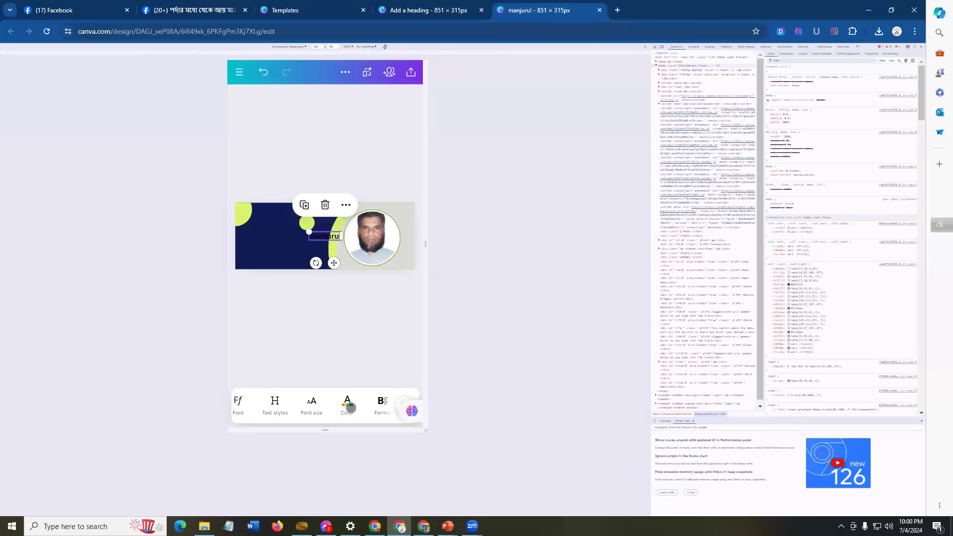
{"action": "left_click", "coordinate": [348, 405]}
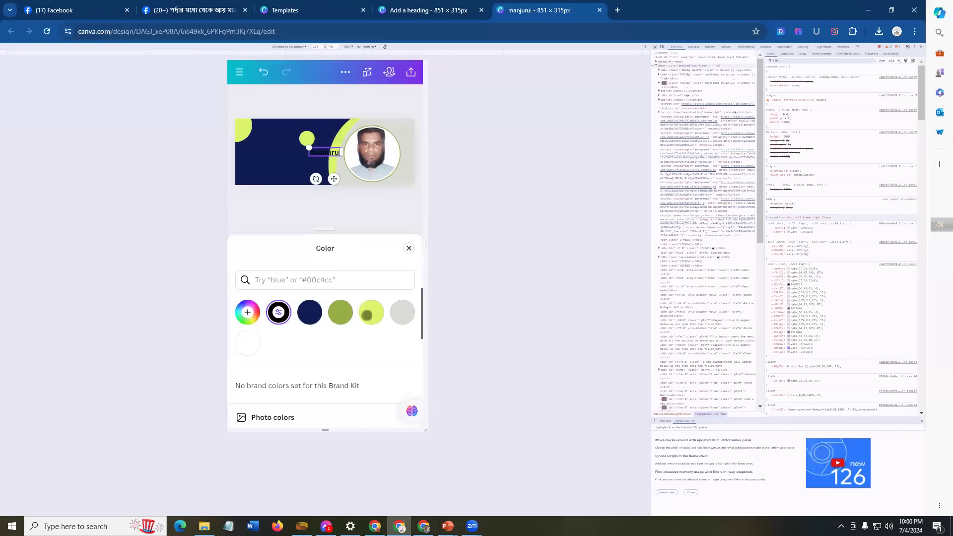
{"action": "left_click", "coordinate": [247, 312]}
{"action": "left_click_drag", "start_coordinate": [314, 397], "coordinate": [249, 392]}
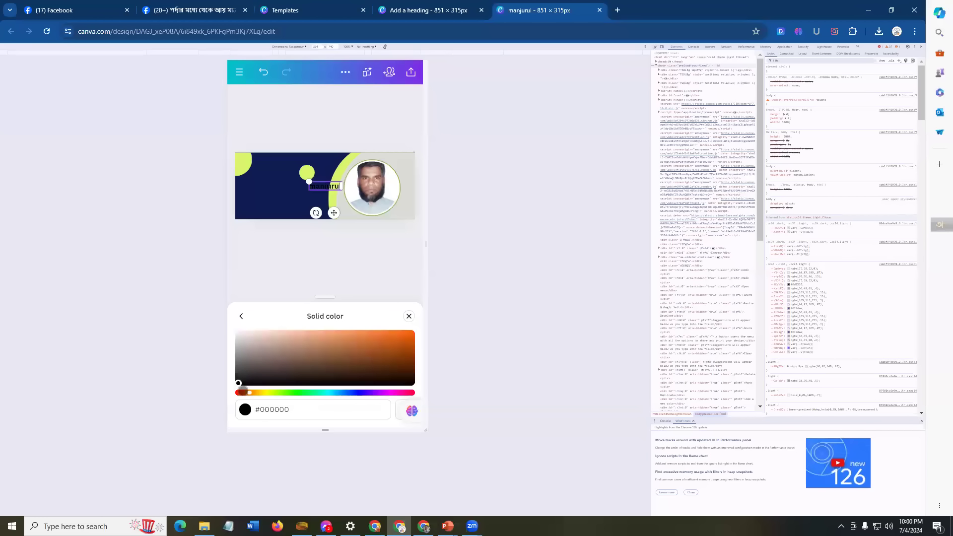
{"action": "left_click", "coordinate": [239, 334]}
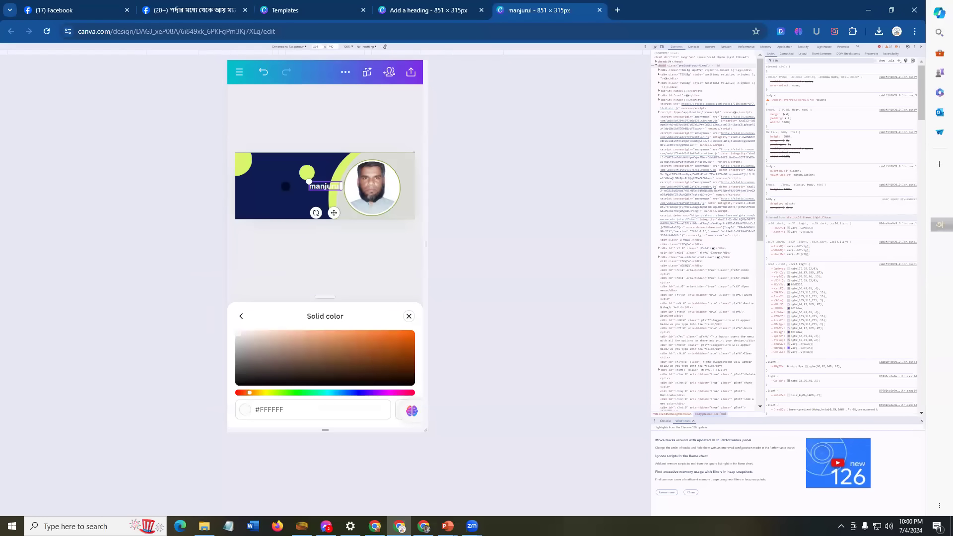
{"action": "left_click", "coordinate": [312, 243]}
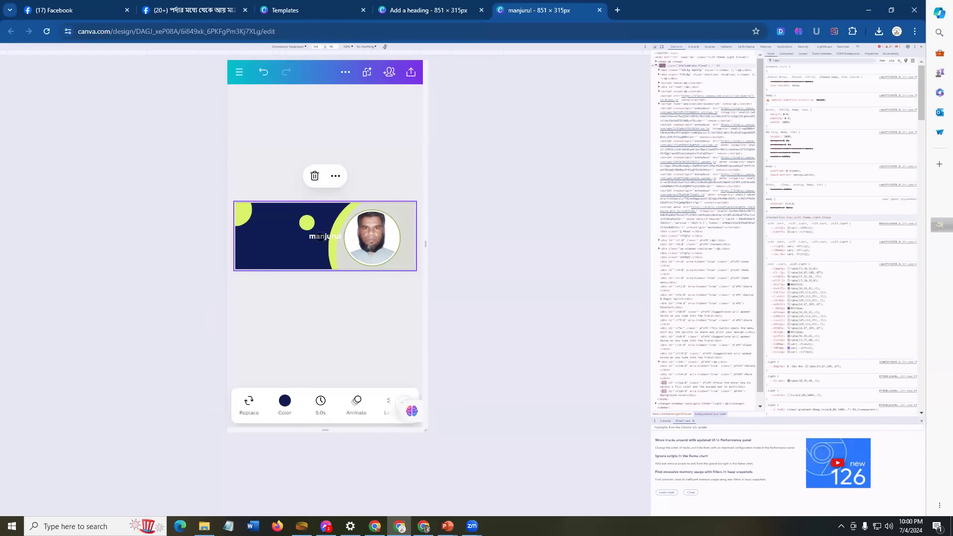
Step: Move the name heading to the left side of the banner
{"action": "left_click", "coordinate": [320, 237]}
{"action": "left_click_drag", "start_coordinate": [325, 236], "coordinate": [262, 234]}
{"action": "left_click", "coordinate": [268, 237]}
{"action": "left_click", "coordinate": [260, 232]}
{"action": "left_click", "coordinate": [291, 247]}
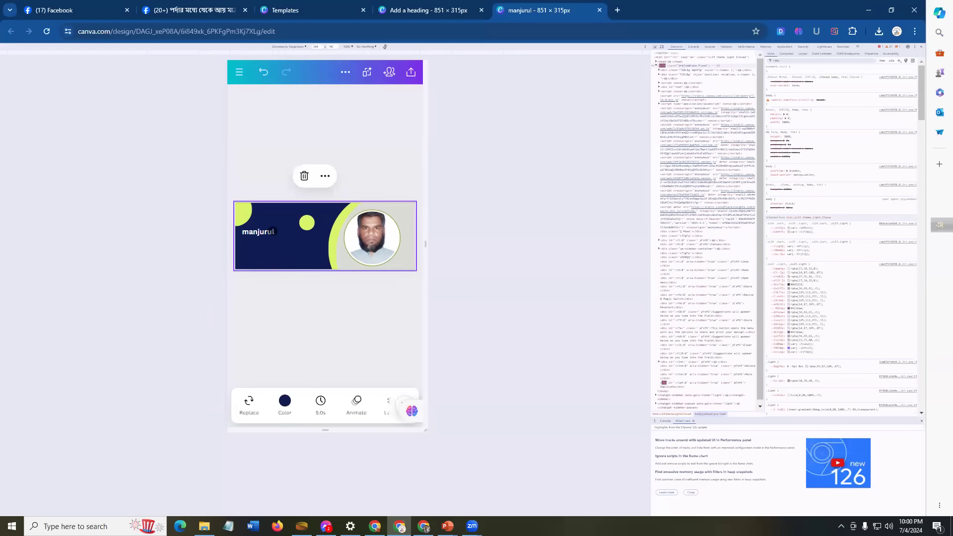
{"action": "left_click", "coordinate": [262, 232]}
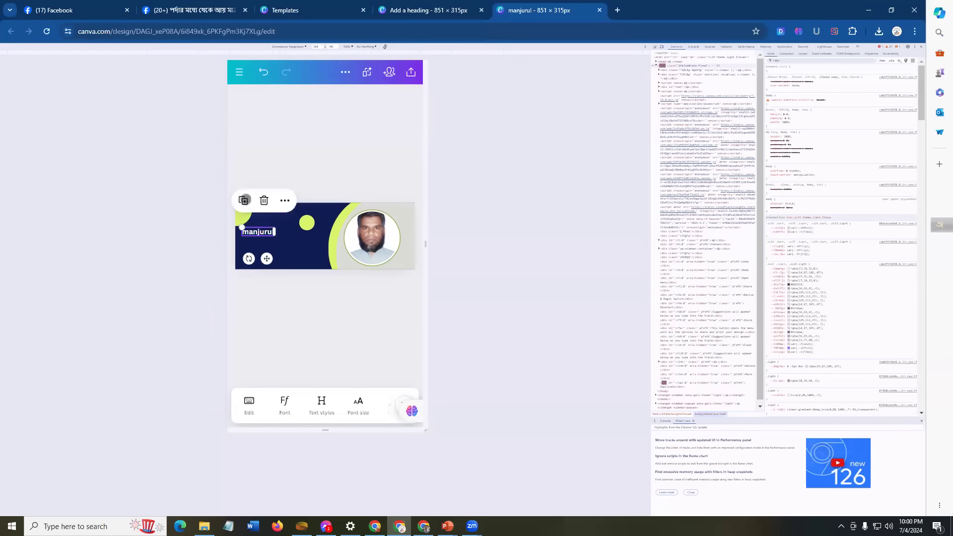
Step: Duplicate the name text, change the copy to 'Digital Marketer' and place it beneath
{"action": "left_click", "coordinate": [244, 200]}
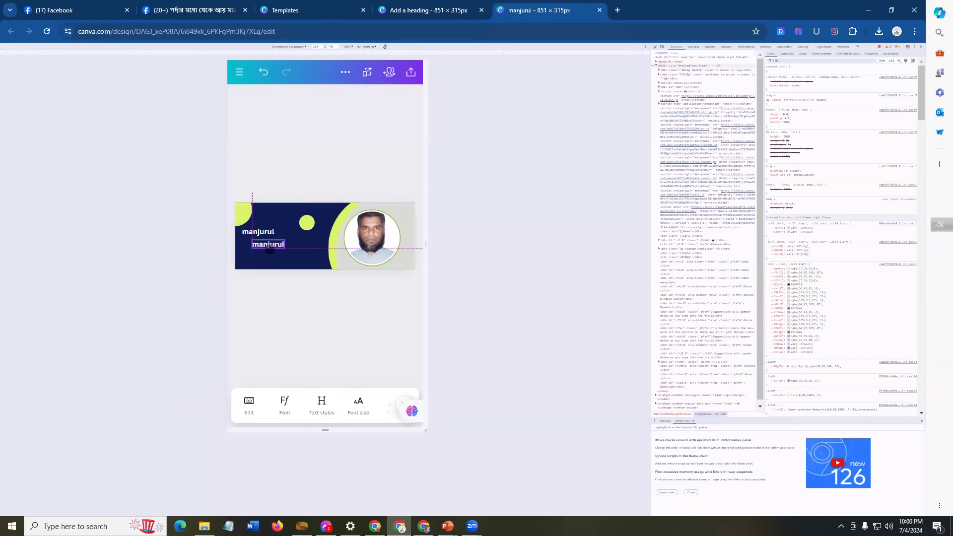
{"action": "left_click", "coordinate": [280, 259]}
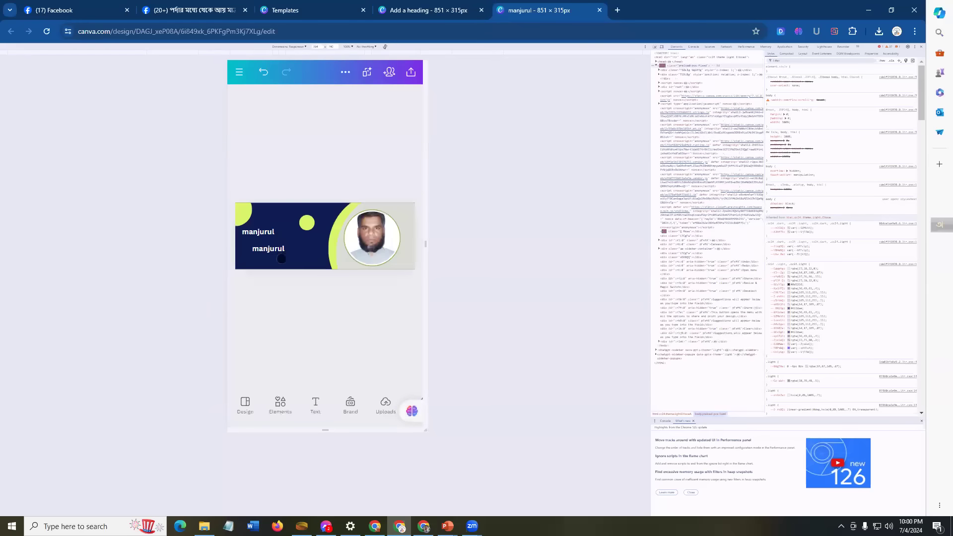
{"action": "left_click", "coordinate": [268, 249]}
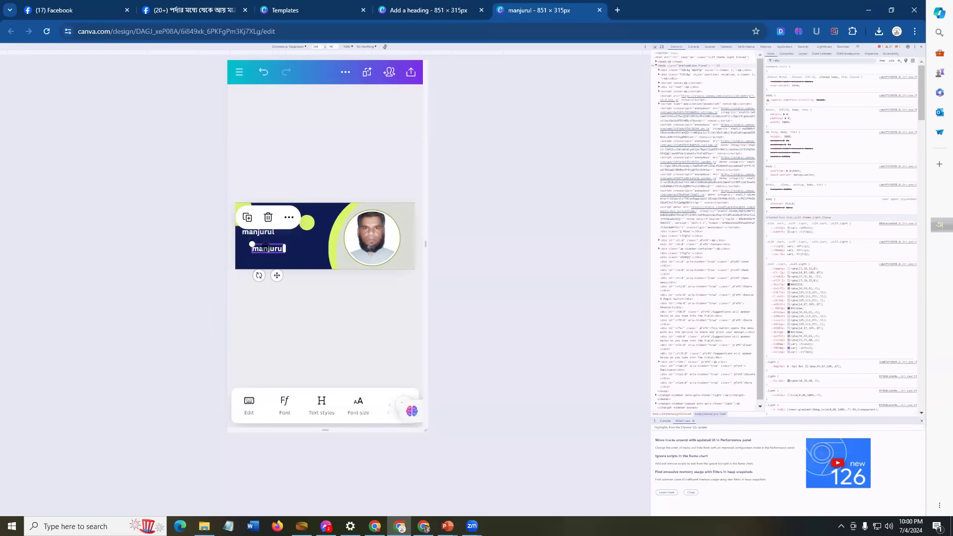
{"action": "double_click", "coordinate": [265, 248]}
{"action": "type", "text": "D"}
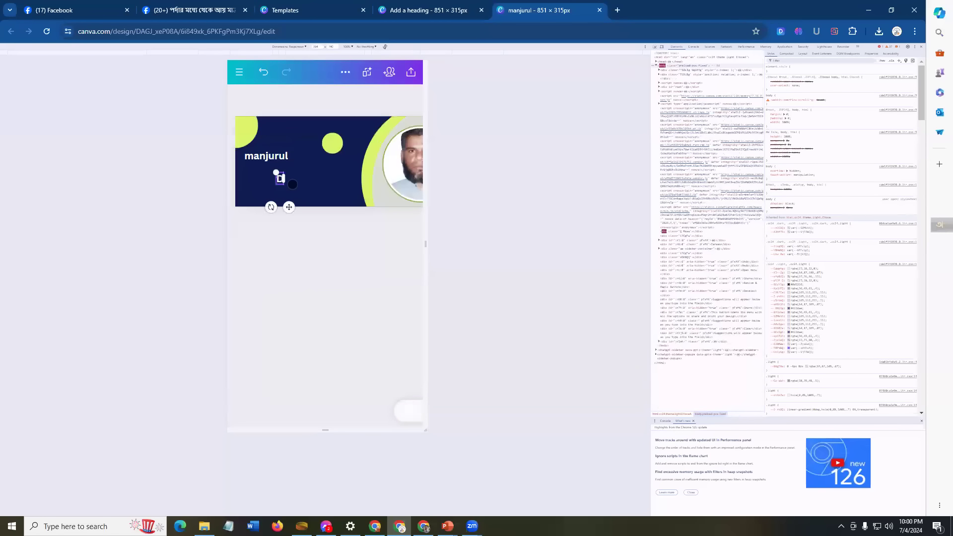
{"action": "type", "text": "igital Marketer"}
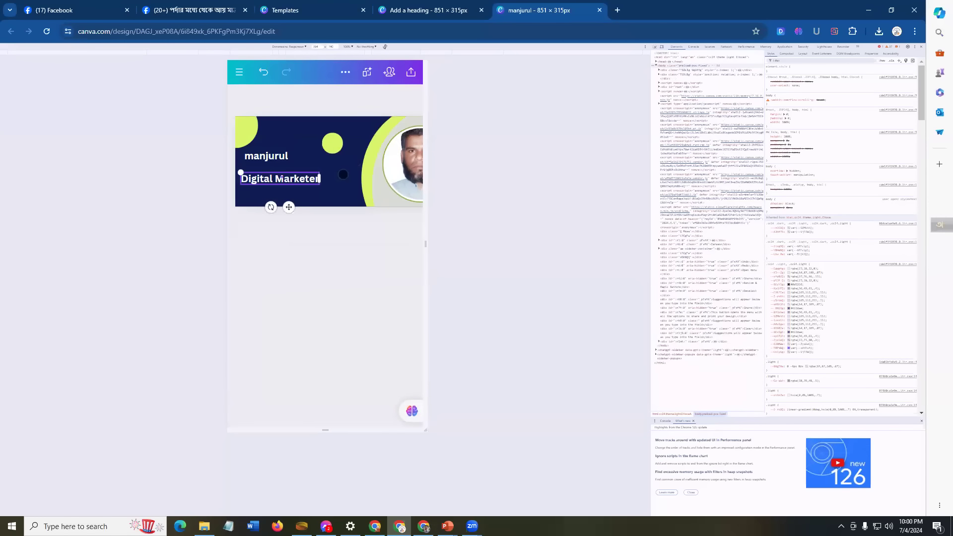
{"action": "left_click", "coordinate": [341, 178]}
{"action": "left_click", "coordinate": [264, 251]}
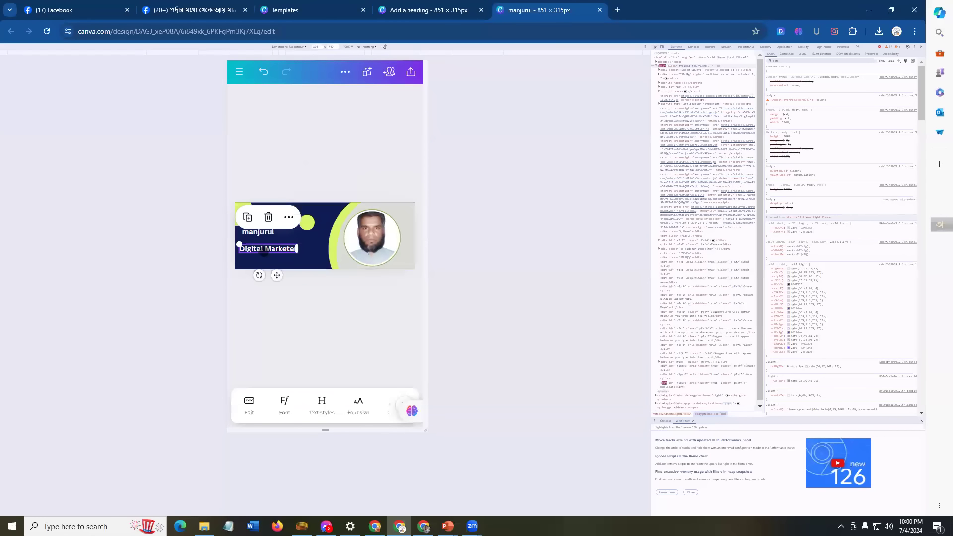
{"action": "left_click_drag", "start_coordinate": [263, 245], "coordinate": [264, 244]}
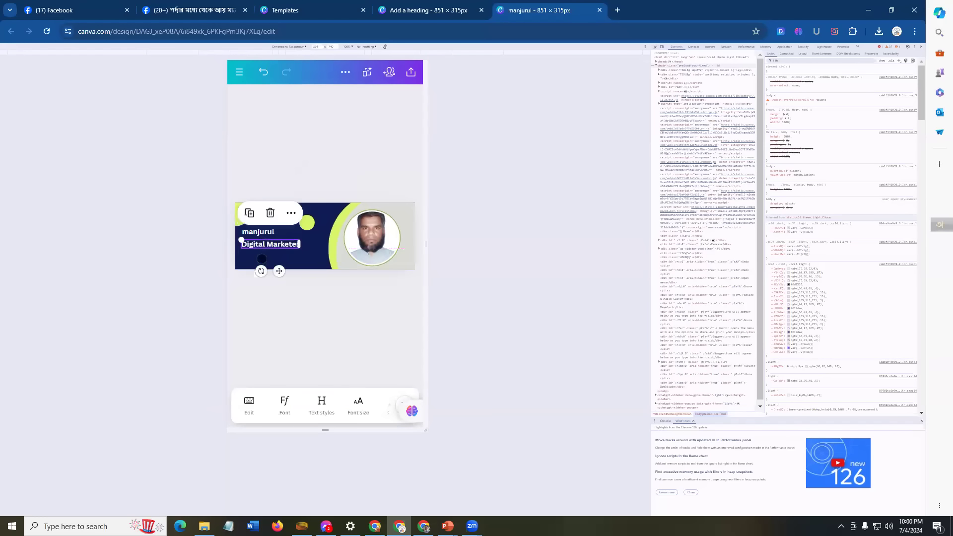
Step: Enlarge the 'Digital Marketer' font size and shift the text right and slightly up
{"action": "left_click_drag", "start_coordinate": [358, 408], "coordinate": [264, 407]}
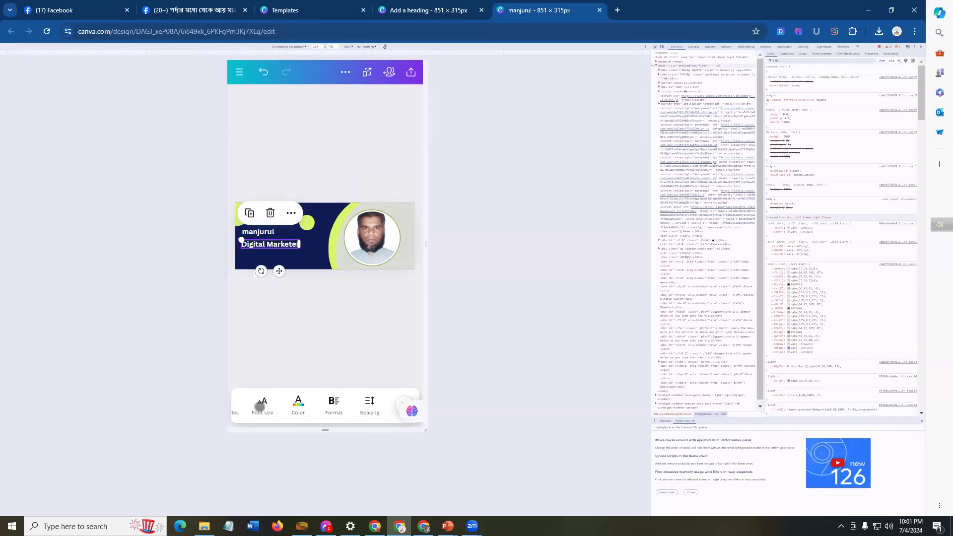
{"action": "left_click", "coordinate": [259, 402]}
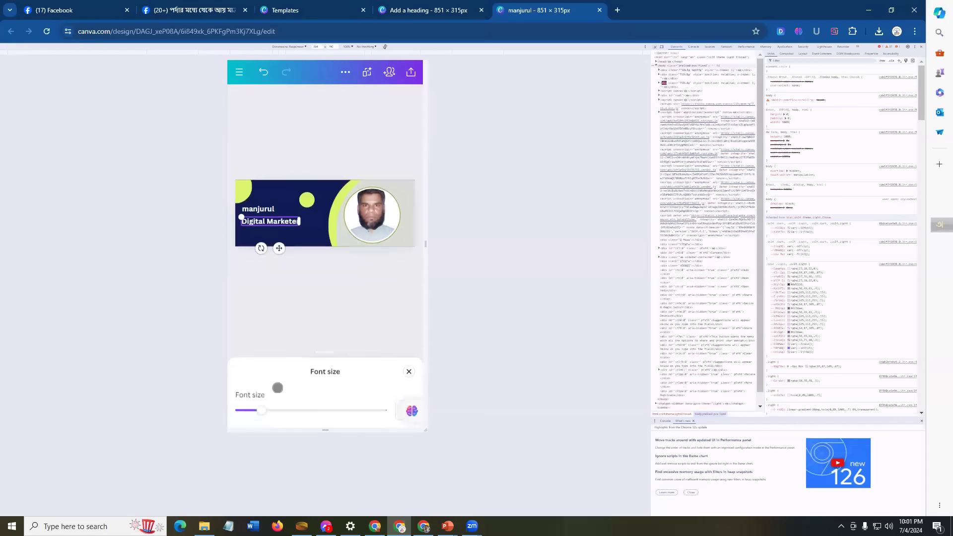
{"action": "left_click_drag", "start_coordinate": [263, 408], "coordinate": [278, 412]}
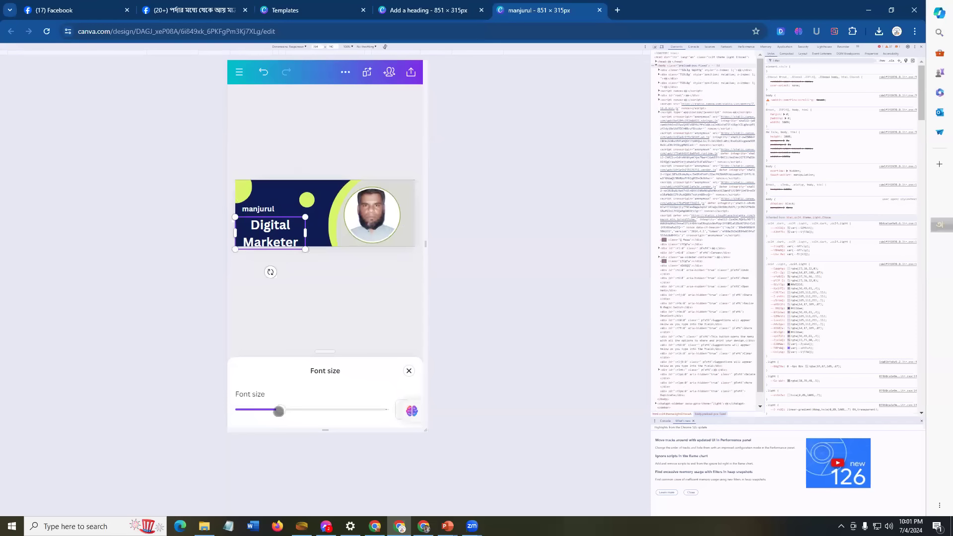
{"action": "left_click_drag", "start_coordinate": [278, 410], "coordinate": [278, 411]}
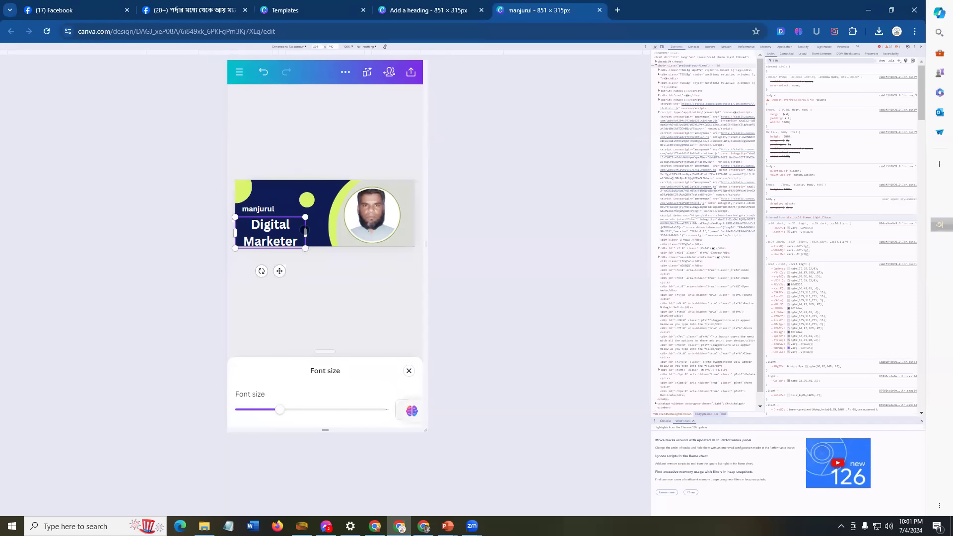
{"action": "left_click_drag", "start_coordinate": [305, 231], "coordinate": [334, 186]}
Step: Narrow the 'Digital Marketer' box so it fits one line under the name
{"action": "left_click", "coordinate": [292, 201]}
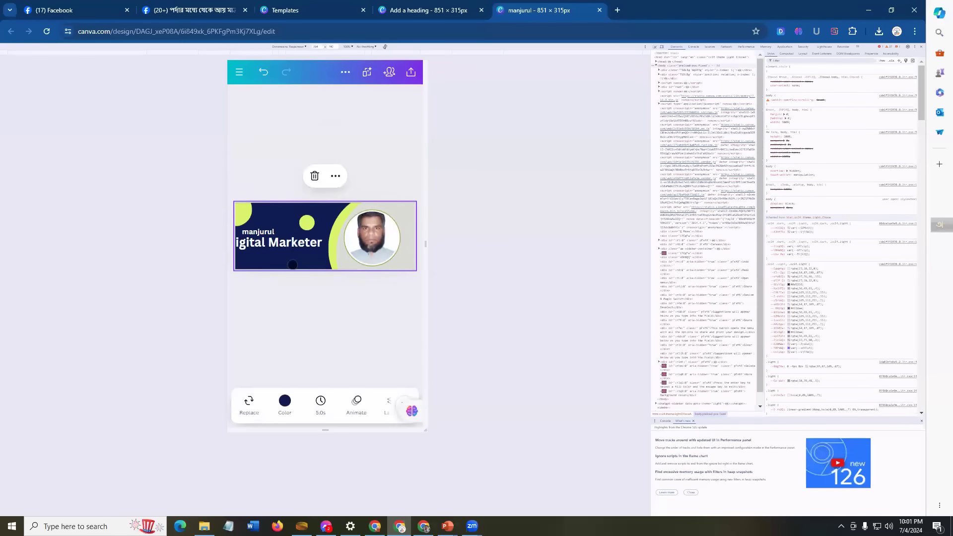
{"action": "left_click_drag", "start_coordinate": [285, 244], "coordinate": [304, 252]}
{"action": "left_click", "coordinate": [293, 245]}
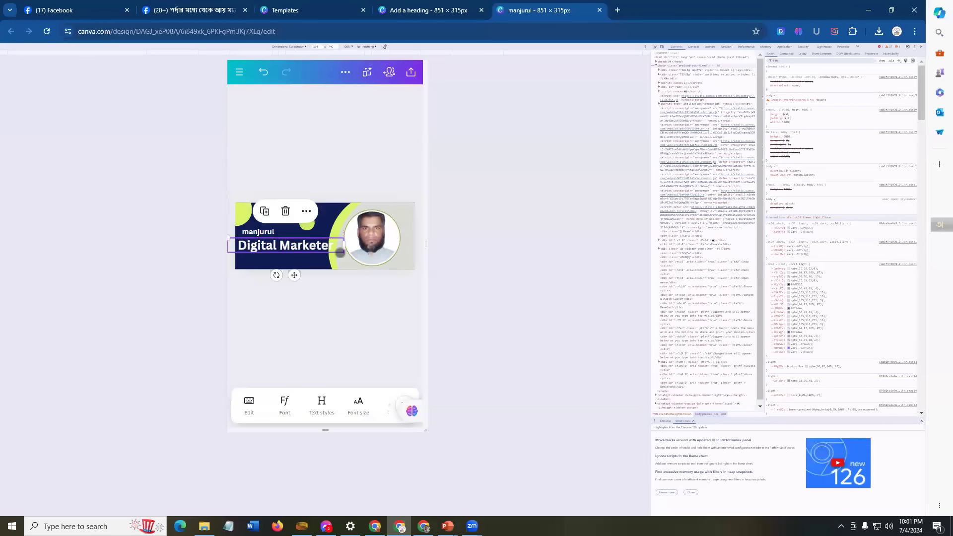
{"action": "left_click_drag", "start_coordinate": [227, 236], "coordinate": [235, 240]}
{"action": "left_click_drag", "start_coordinate": [298, 250], "coordinate": [295, 245]}
{"action": "left_click", "coordinate": [303, 254]}
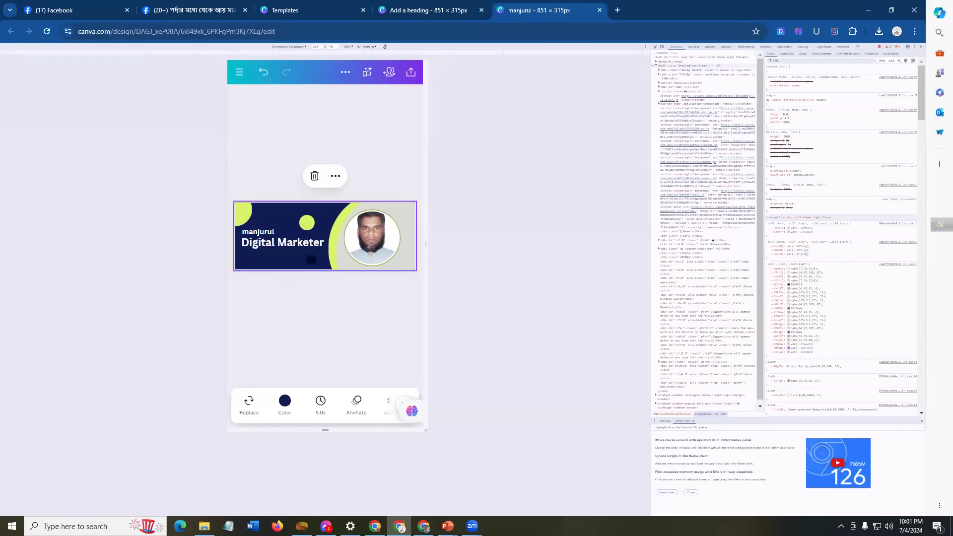
{"action": "left_click", "coordinate": [287, 241]}
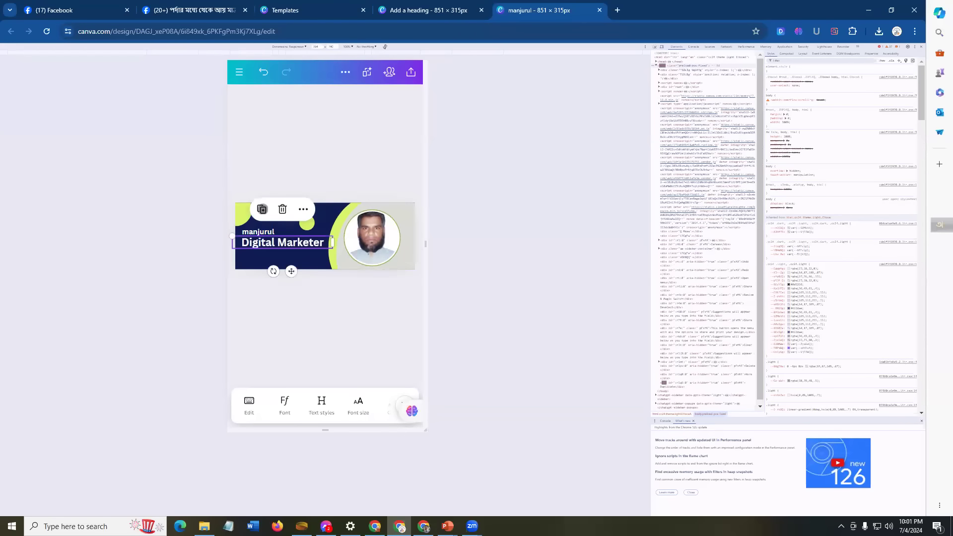
Step: Duplicate 'Digital Marketer' below itself and change the copy to 'Professional'
{"action": "left_click", "coordinate": [261, 209]}
{"action": "left_click_drag", "start_coordinate": [288, 246], "coordinate": [290, 257]}
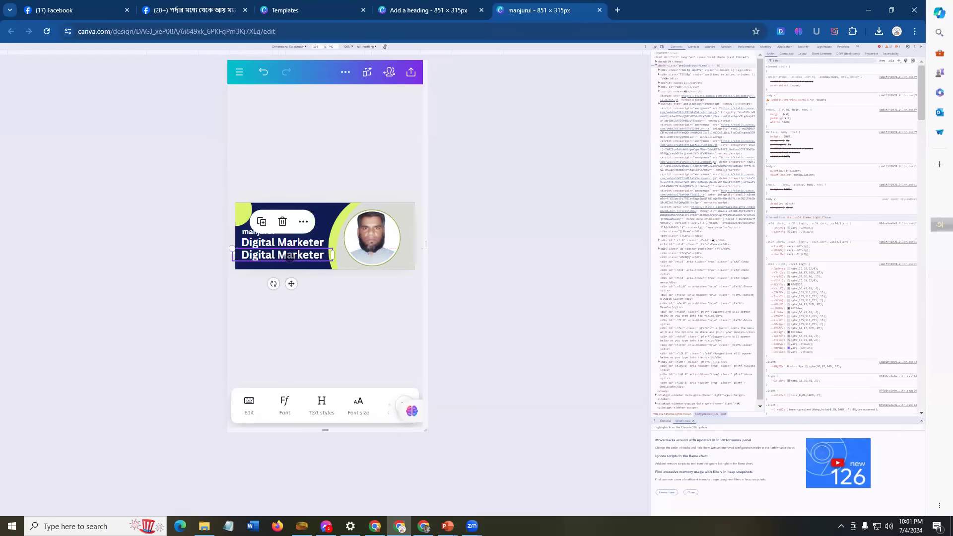
{"action": "double_click", "coordinate": [291, 255]}
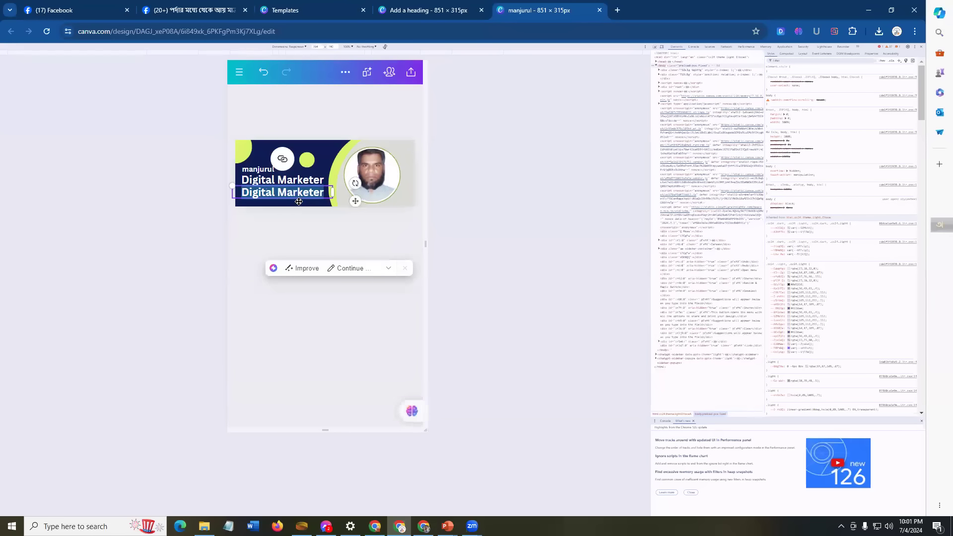
{"action": "type", "text": "Professional"}
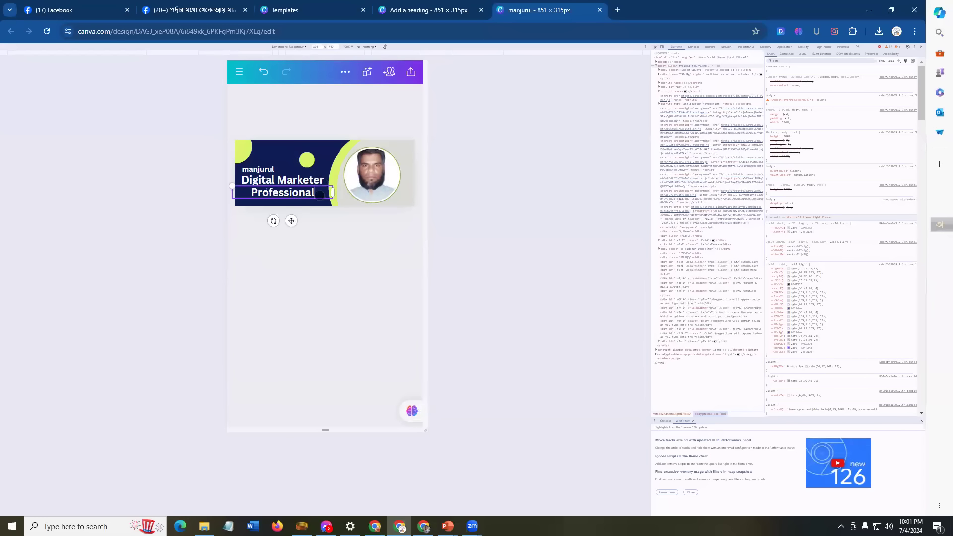
{"action": "left_click", "coordinate": [319, 241]}
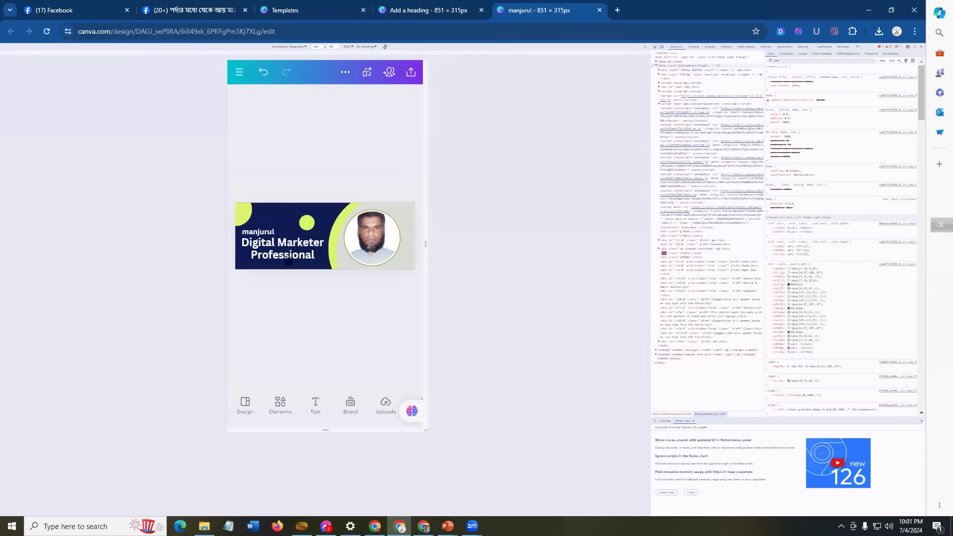
Step: Colour the 'Professional' text lime green and nudge it slightly right
{"action": "left_click", "coordinate": [288, 261]}
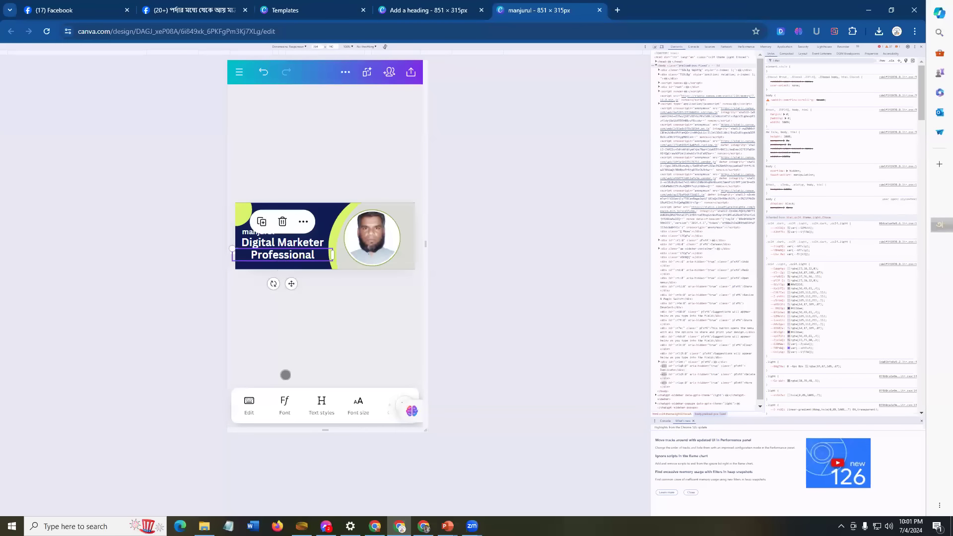
{"action": "left_click_drag", "start_coordinate": [363, 412], "coordinate": [298, 406]}
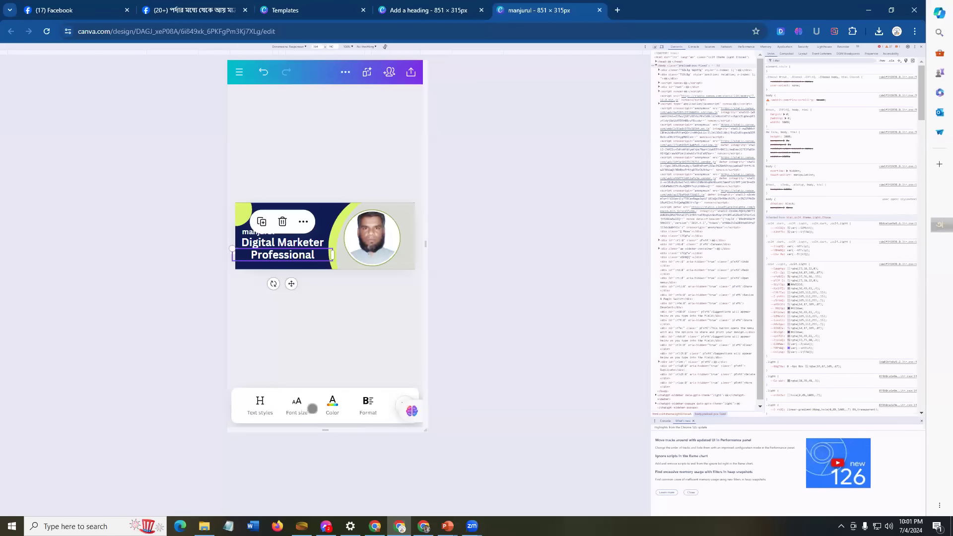
{"action": "left_click", "coordinate": [332, 403]}
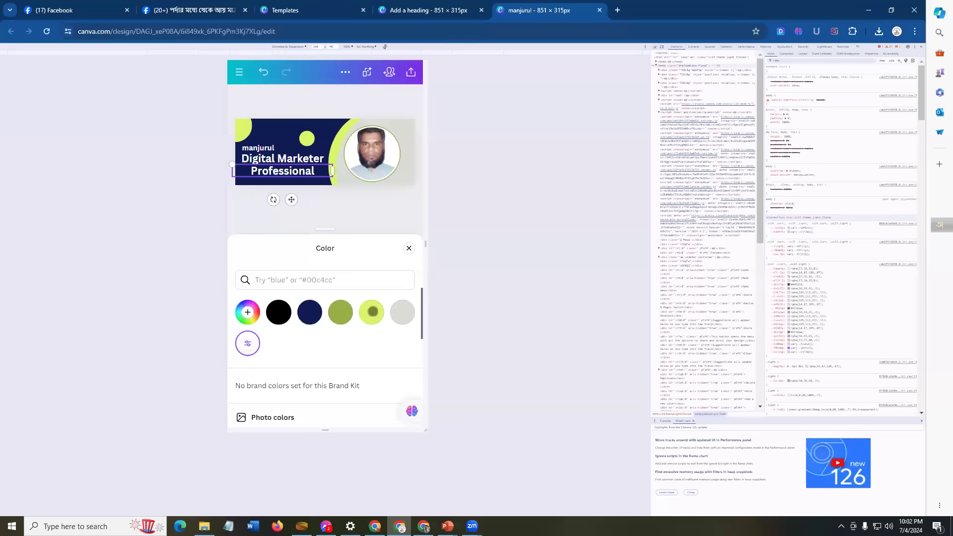
{"action": "left_click", "coordinate": [371, 312]}
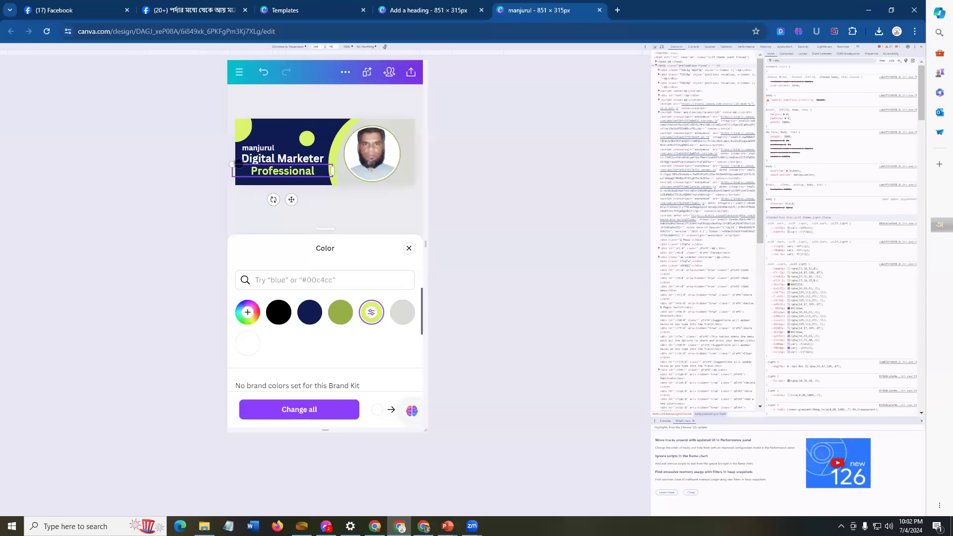
{"action": "mouse_move", "coordinate": [255, 171]}
{"action": "left_mouse_down"}
{"action": "mouse_move", "coordinate": [266, 171]}
{"action": "mouse_move", "coordinate": [223, 155]}
{"action": "mouse_move", "coordinate": [263, 170]}
{"action": "left_mouse_up"}
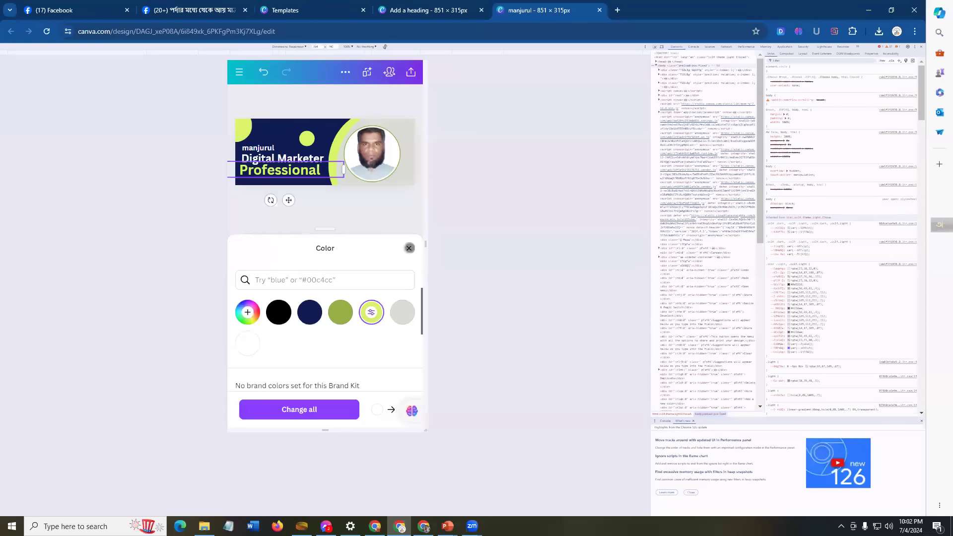
{"action": "left_click", "coordinate": [409, 248]}
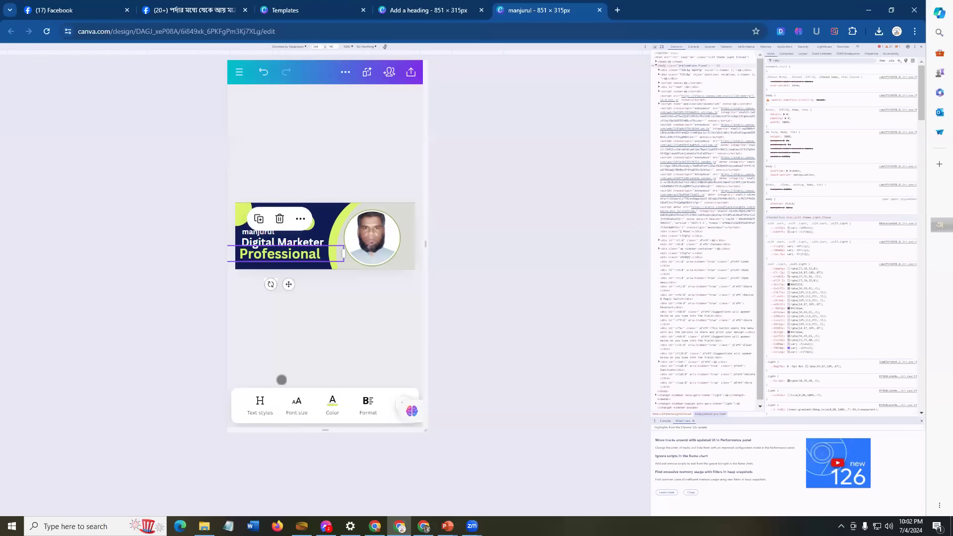
Step: Increase the 'Professional' font size with the size slider
{"action": "left_click", "coordinate": [297, 403]}
{"action": "mouse_move", "coordinate": [290, 414]}
{"action": "left_mouse_down"}
{"action": "mouse_move", "coordinate": [259, 411]}
{"action": "mouse_move", "coordinate": [288, 407]}
{"action": "left_mouse_up"}
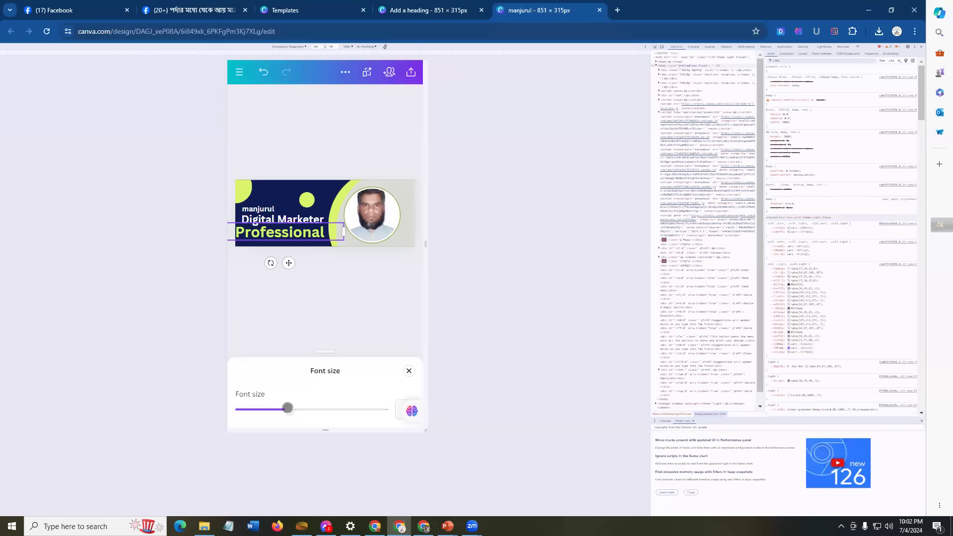
{"action": "left_click_drag", "start_coordinate": [285, 408], "coordinate": [281, 410]}
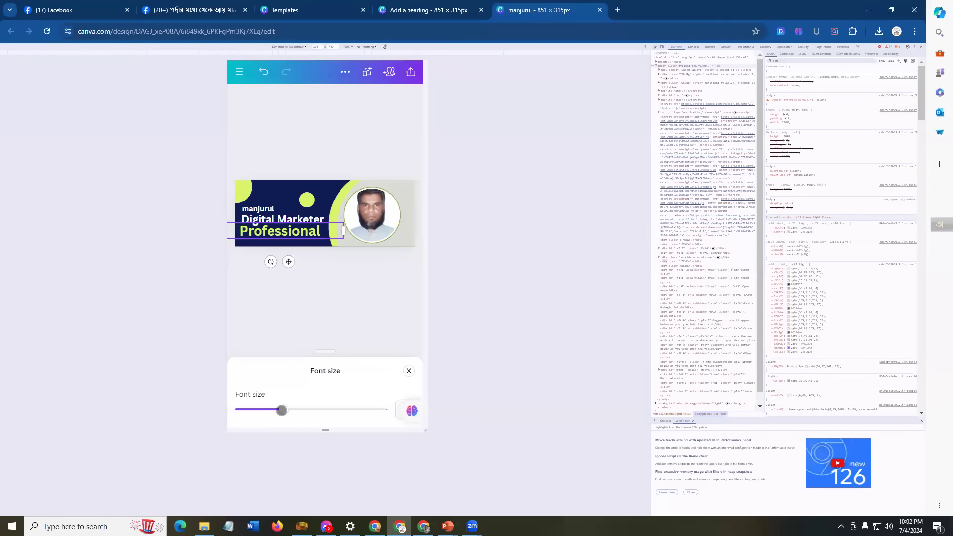
{"action": "left_click", "coordinate": [346, 279]}
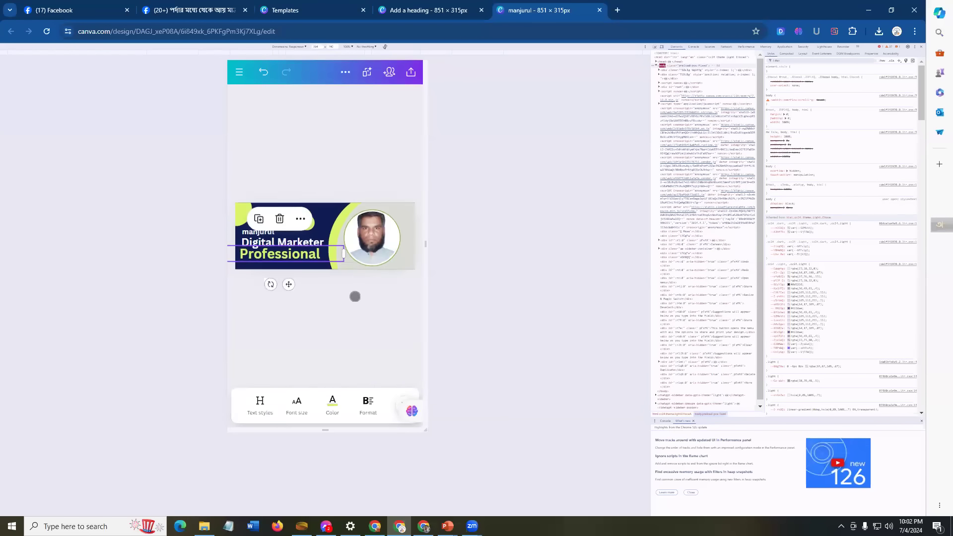
{"action": "left_click", "coordinate": [360, 306]}
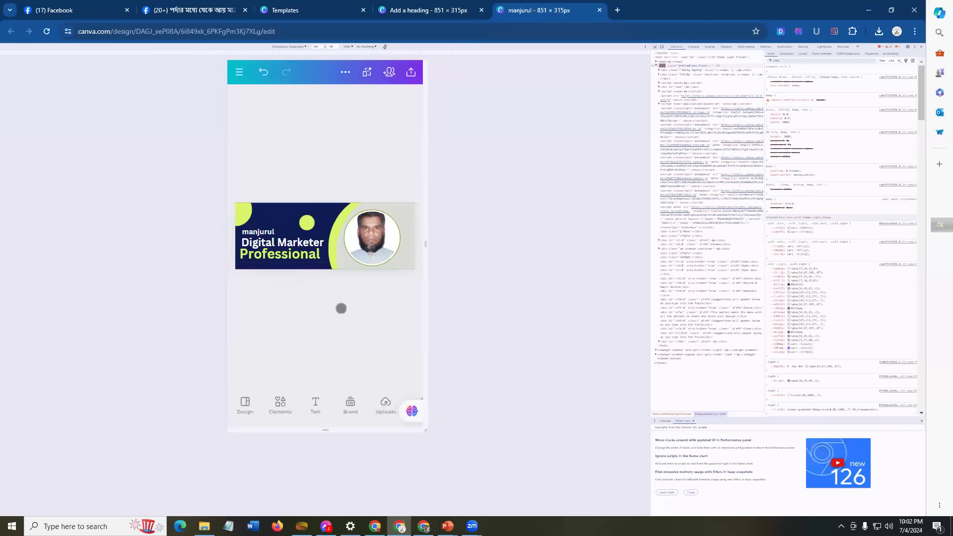
{"action": "mouse_move", "coordinate": [447, 526]}
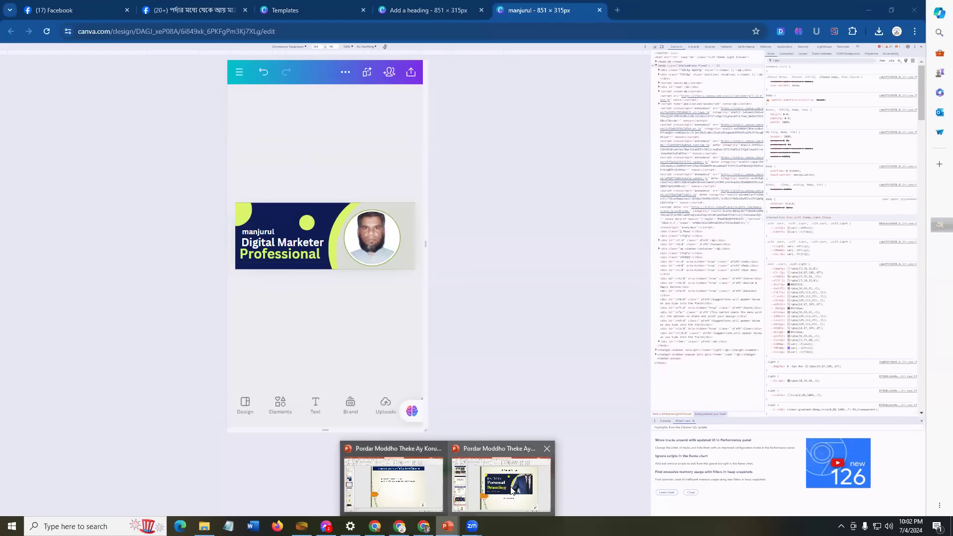
{"action": "left_click", "coordinate": [477, 473]}
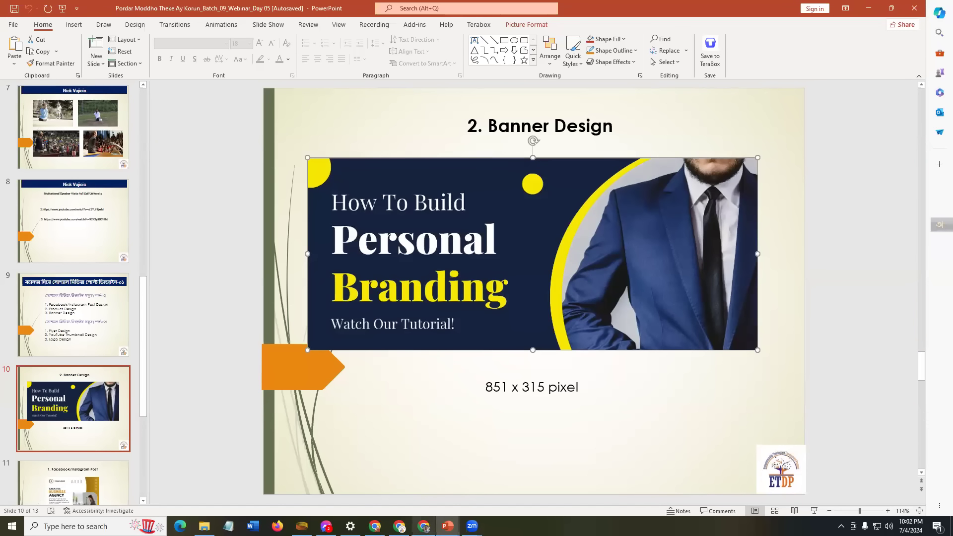
{"action": "left_click", "coordinate": [399, 526]}
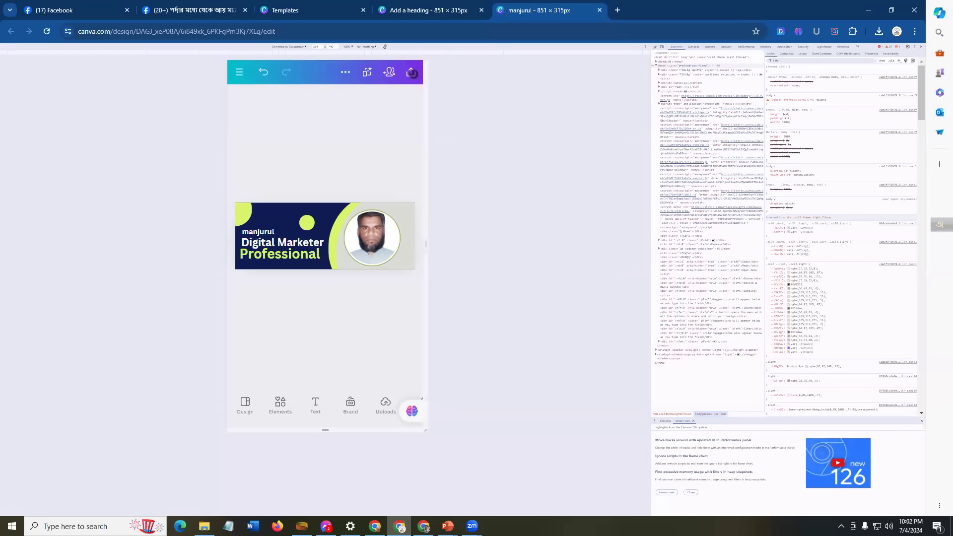
Step: Download the banner as an 851 × 315 px JPG instead of PNG
{"action": "left_click", "coordinate": [411, 72]}
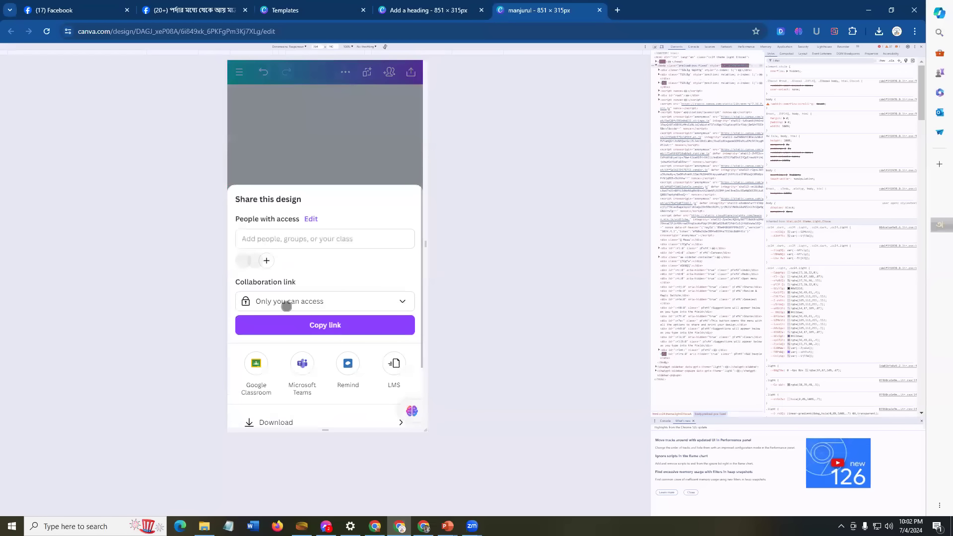
{"action": "scroll", "coordinate": [288, 327], "scroll_direction": "down", "scroll_amount": 3}
{"action": "left_click", "coordinate": [283, 344]}
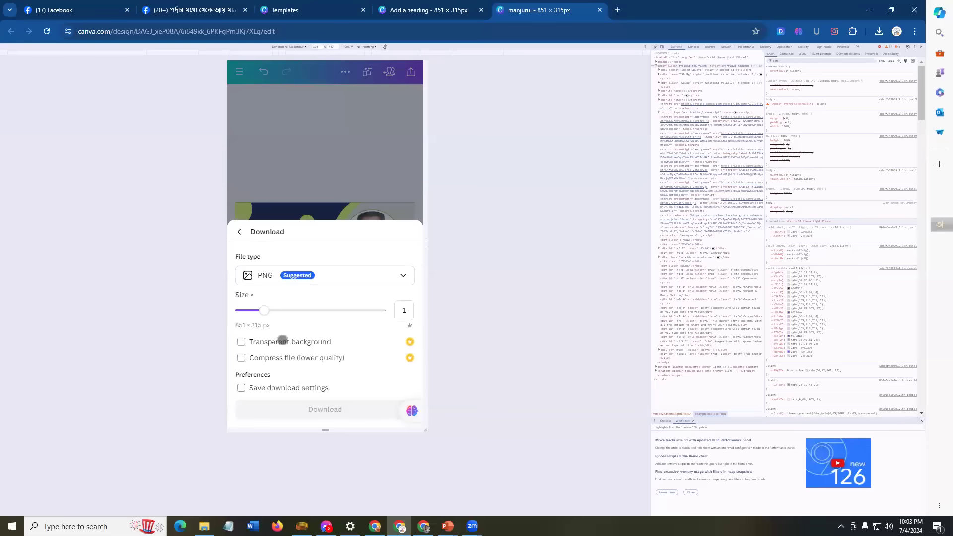
{"action": "left_click", "coordinate": [332, 274]}
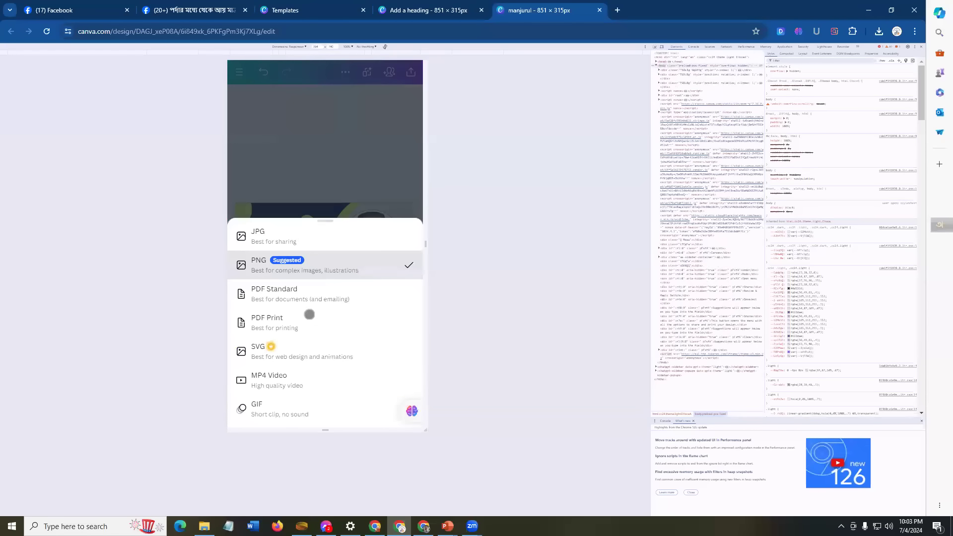
{"action": "left_click", "coordinate": [274, 239]}
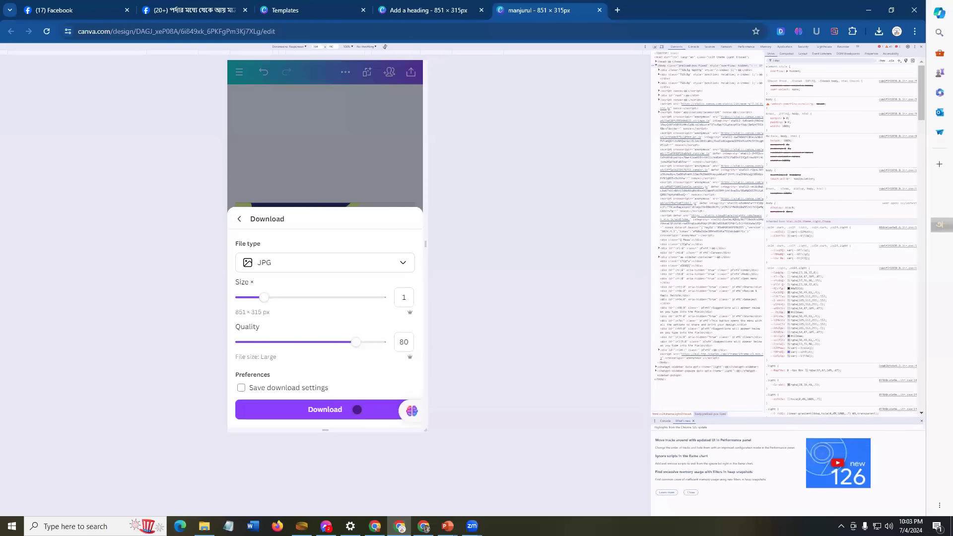
{"action": "left_click", "coordinate": [357, 409]}
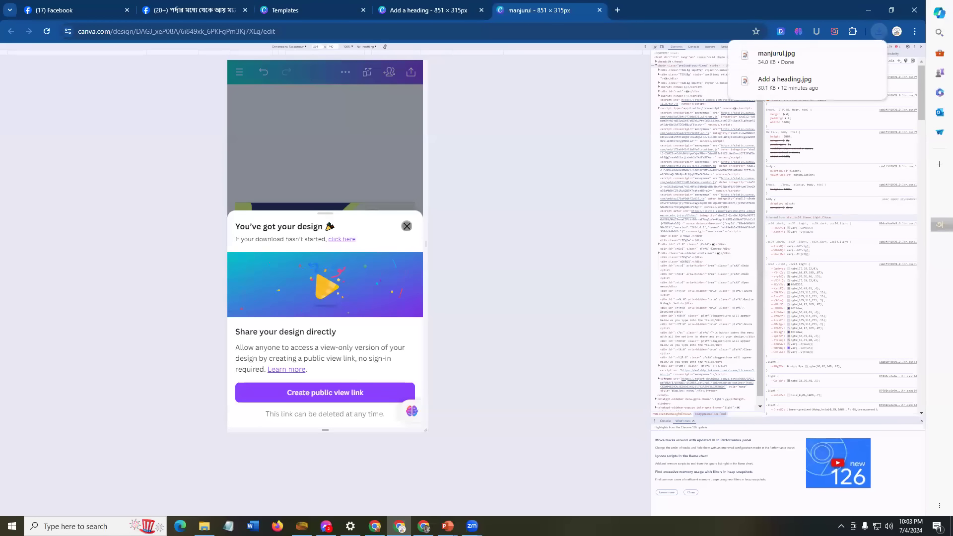
{"action": "left_click", "coordinate": [407, 226]}
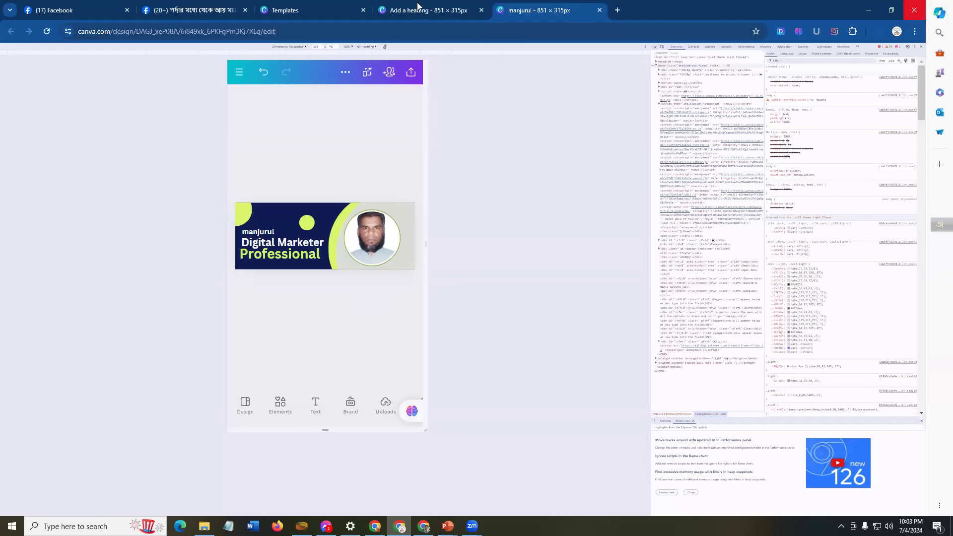
Step: Cycle through the Templates and banner design browser tabs
{"action": "key", "text": "ctrl+3"}
{"action": "left_click", "coordinate": [448, 8]}
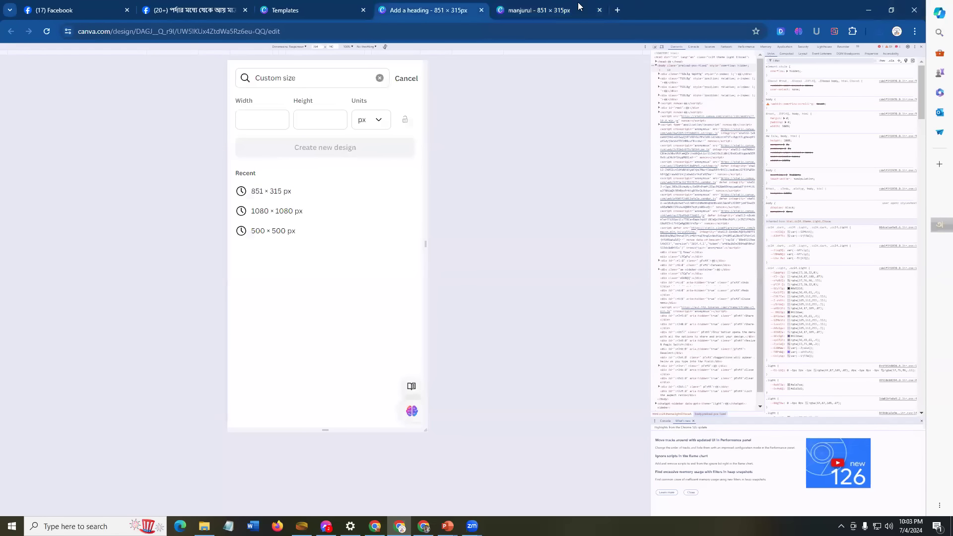
{"action": "left_click", "coordinate": [595, 10]}
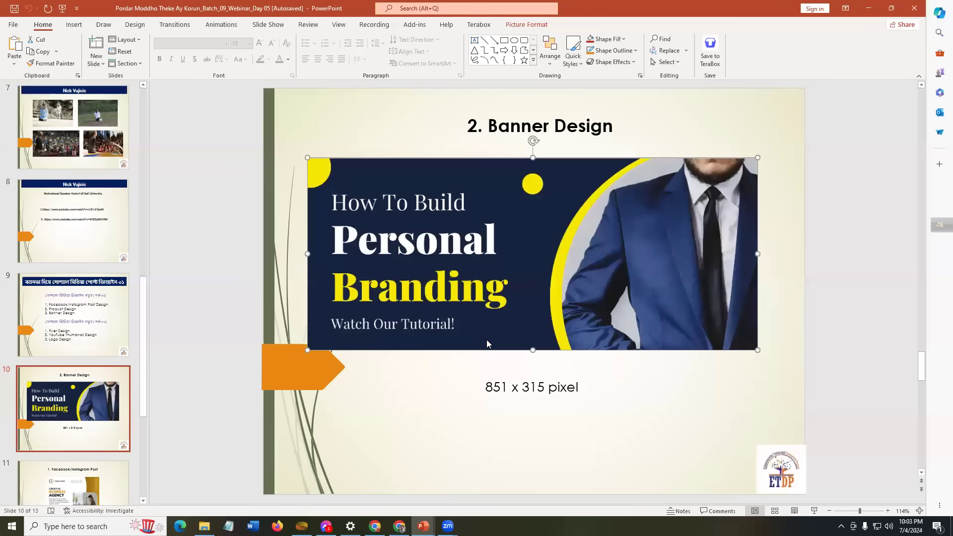
Step: Go to slide 11, the 1080 x 1080 Facebook/Instagram Post, and select its example picture
{"action": "left_click", "coordinate": [84, 373]}
{"action": "scroll", "coordinate": [84, 377], "scroll_direction": "down", "scroll_amount": 3}
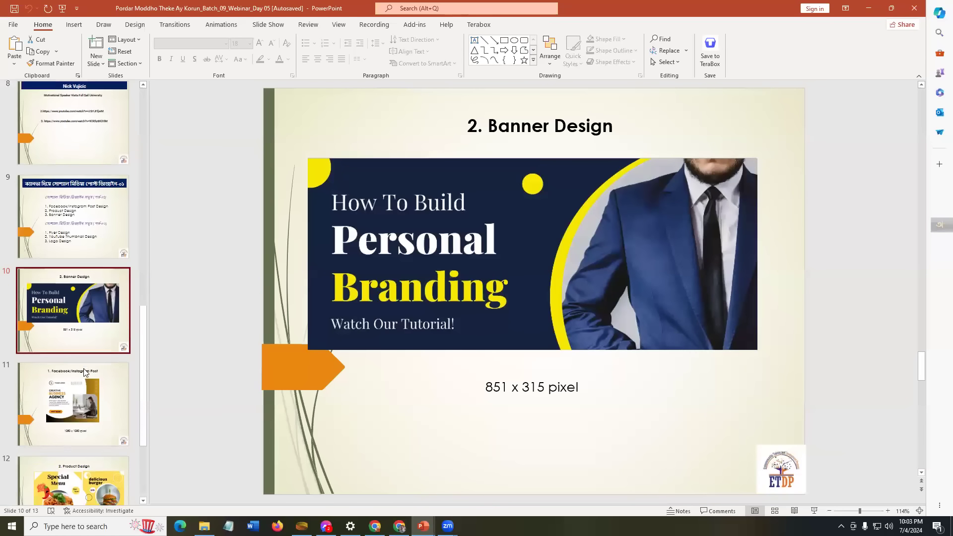
{"action": "left_click", "coordinate": [75, 365]}
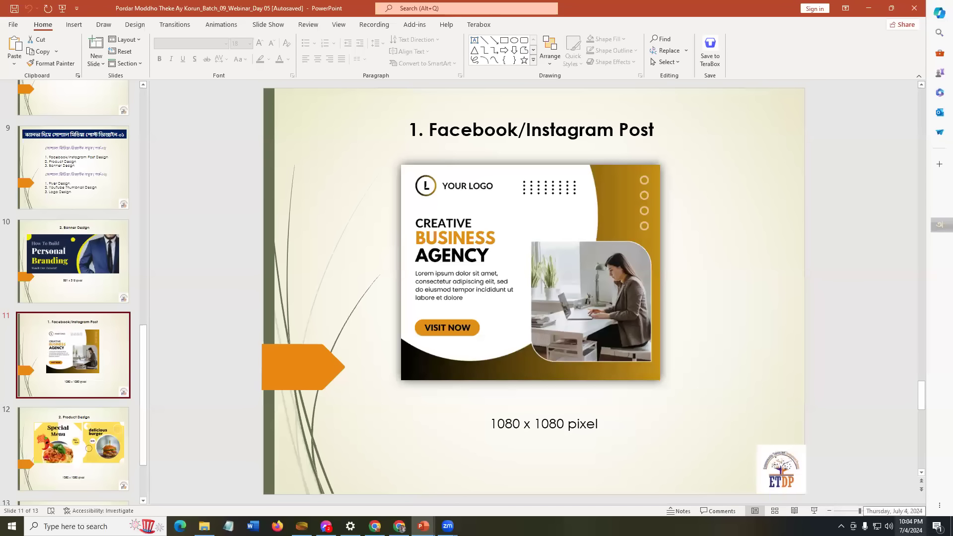
{"action": "left_click", "coordinate": [504, 240]}
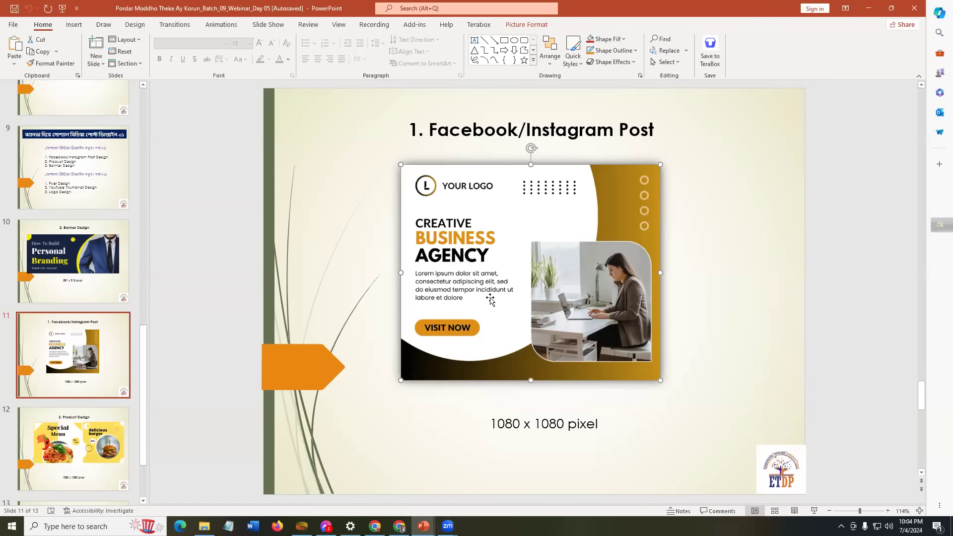
{"action": "key", "text": "alt+Tab"}
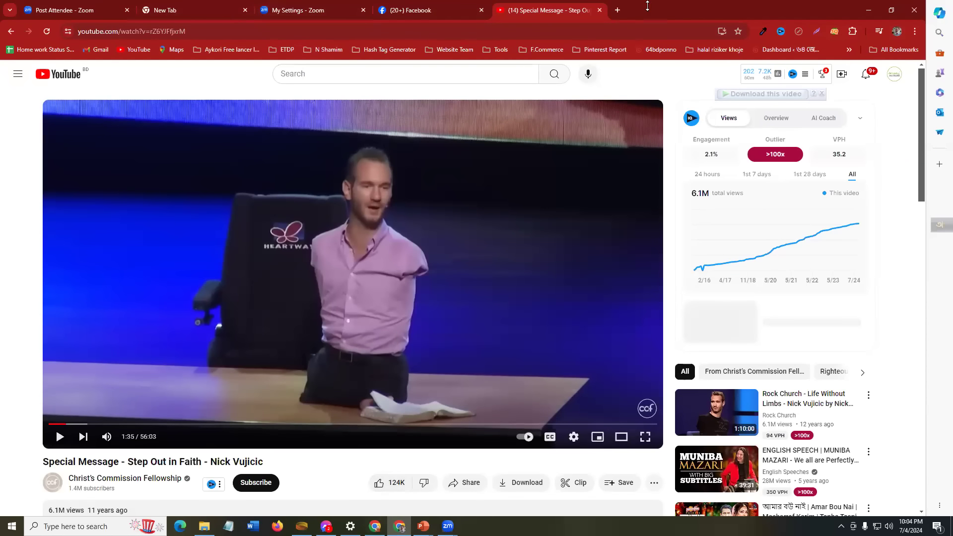
Step: Switch among the WhatsApp, YouTube, Zoom and Facebook browser windows, minimizing WhatsApp
{"action": "key", "text": "alt+Tab"}
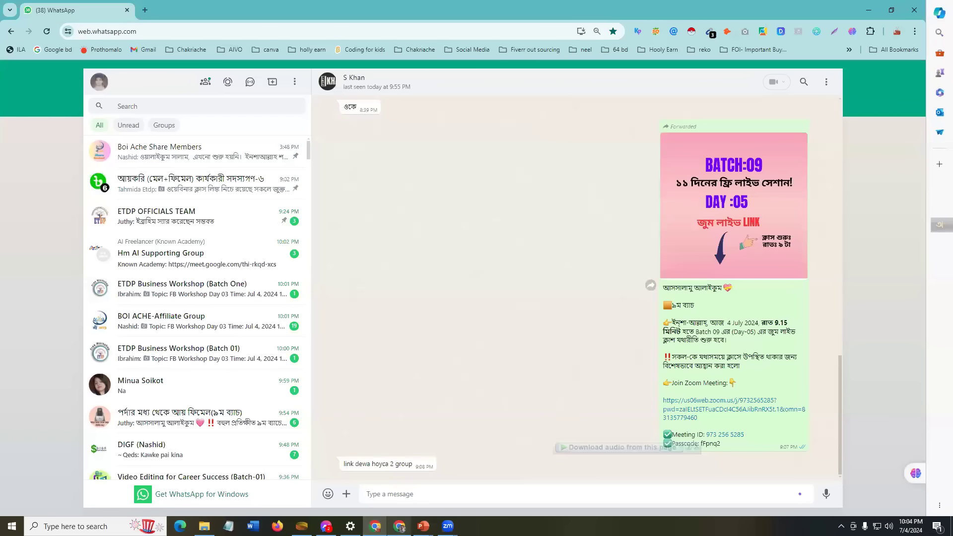
{"action": "key", "text": "alt+Tab"}
{"action": "left_click", "coordinate": [313, 13]}
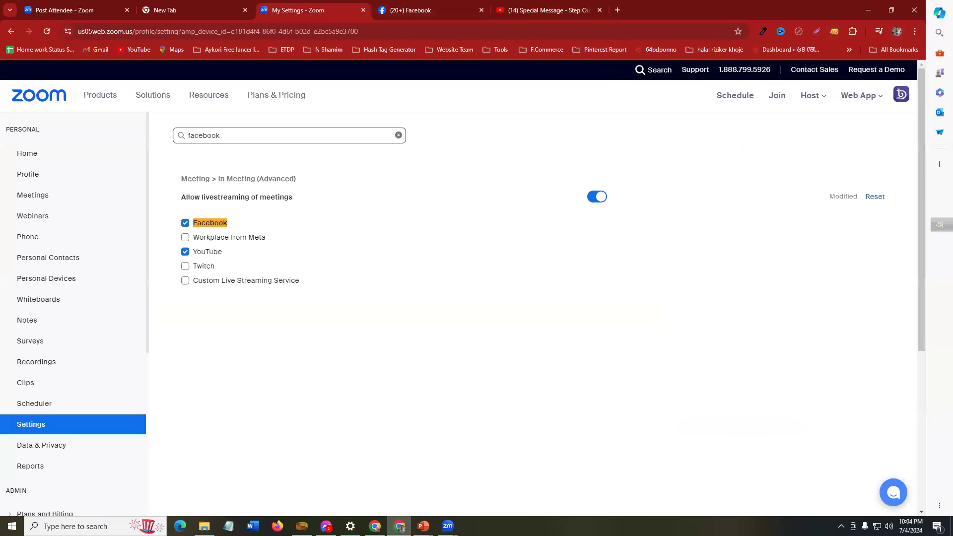
{"action": "key", "text": "alt+Tab"}
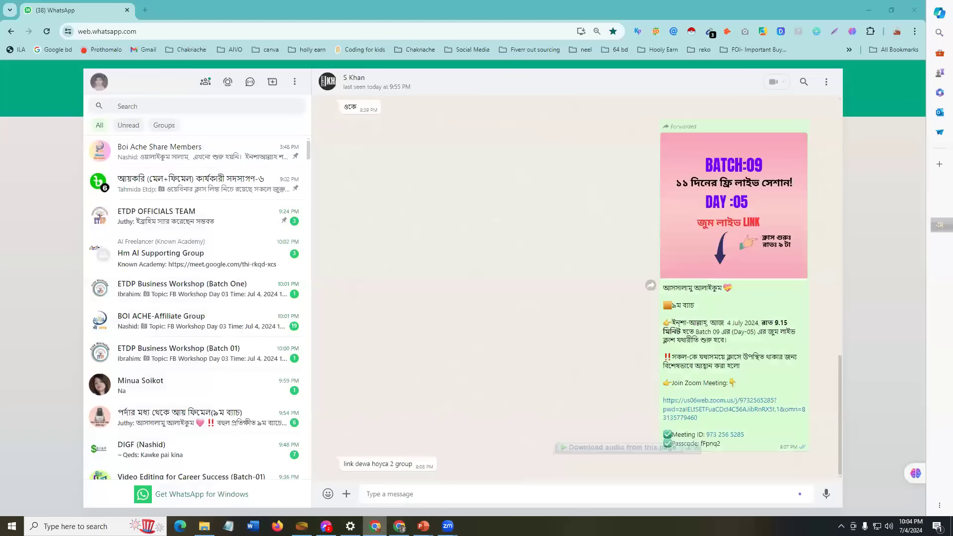
{"action": "left_click", "coordinate": [375, 526]}
{"action": "left_click", "coordinate": [399, 526]}
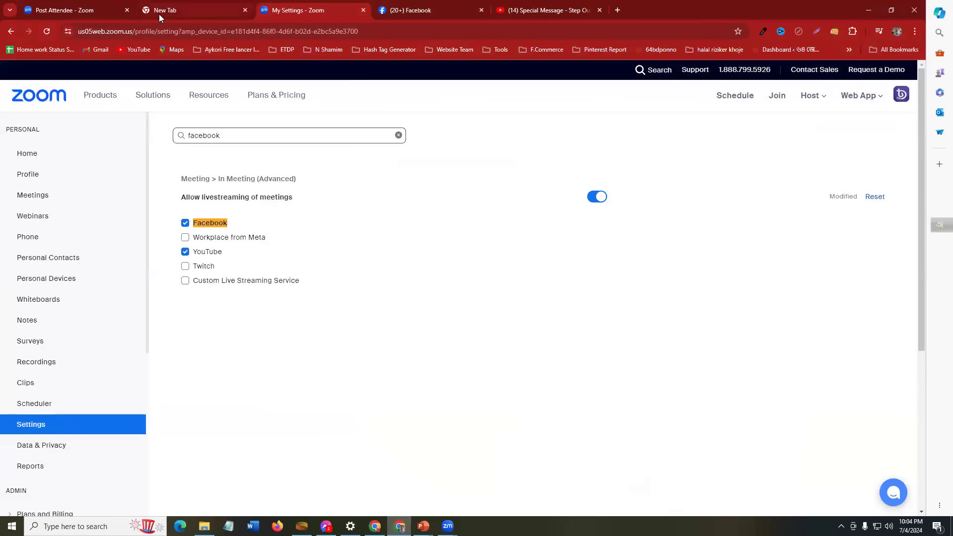
{"action": "left_click", "coordinate": [538, 9]}
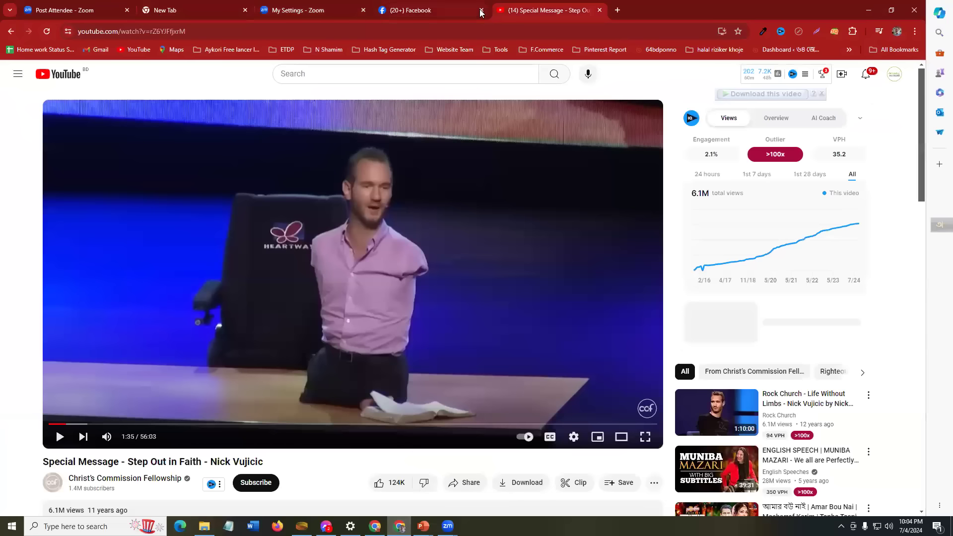
{"action": "left_click", "coordinate": [431, 8]}
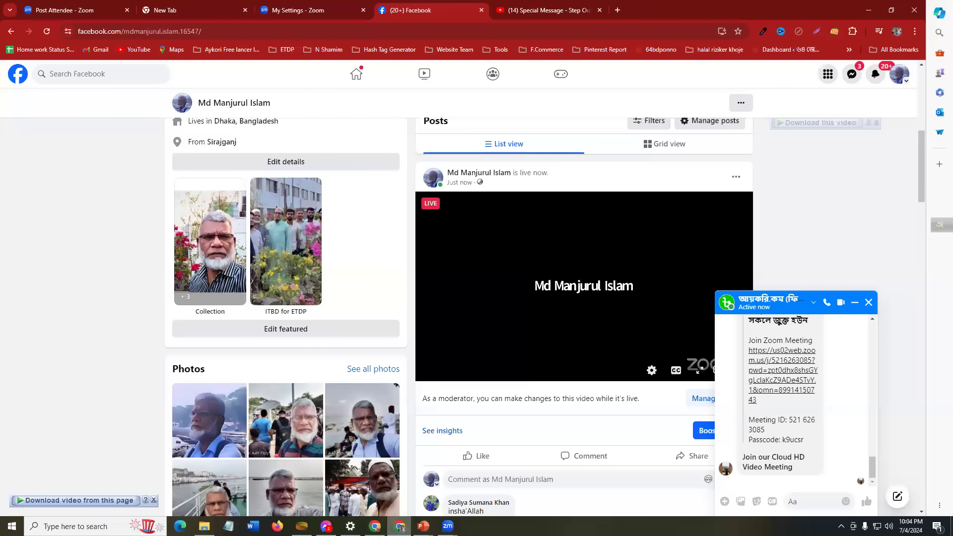
Step: Open a new Chrome window under a different browser profile
{"action": "mouse_move", "coordinate": [400, 526]}
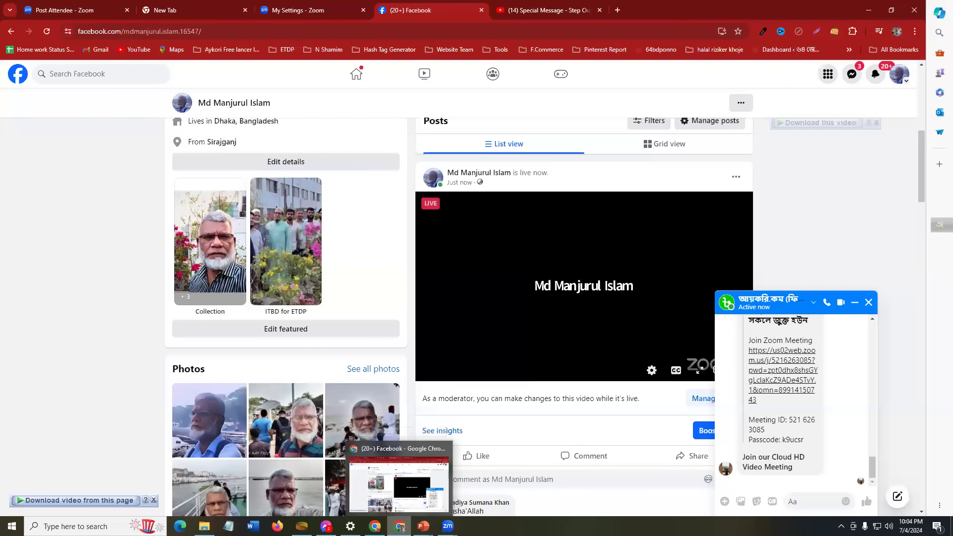
{"action": "left_click", "coordinate": [897, 32]}
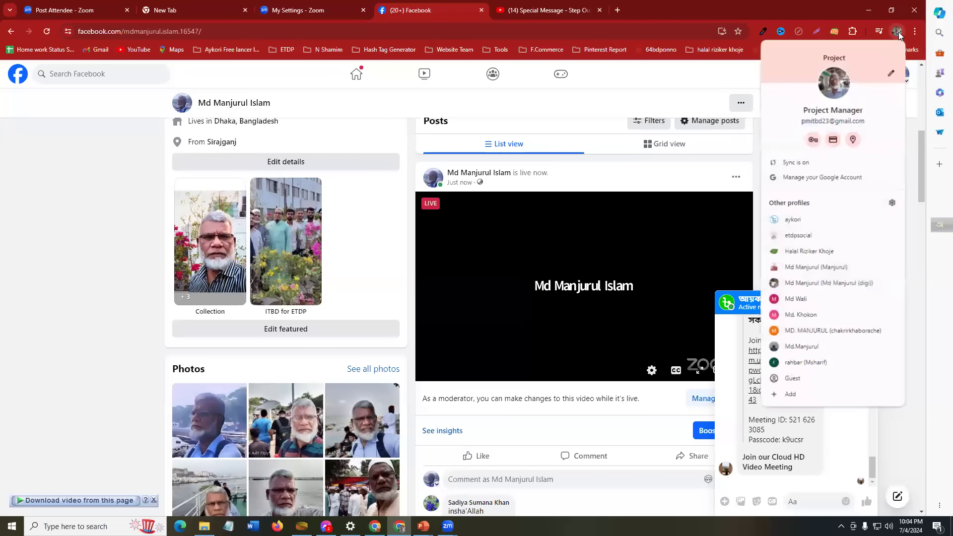
{"action": "left_click", "coordinate": [799, 236]}
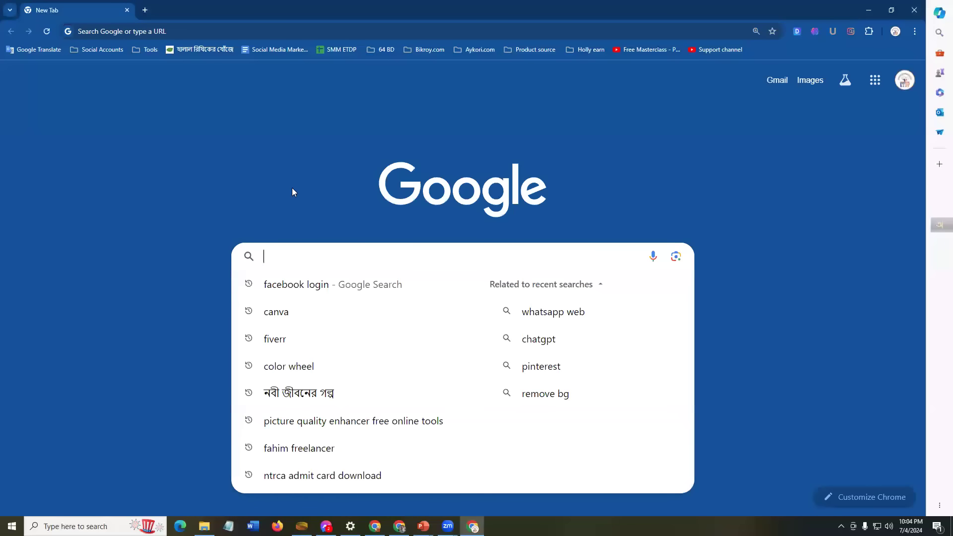
Step: Search Google for canva, open canva.com, and find the Recent designs list
{"action": "type", "text": "canva"}
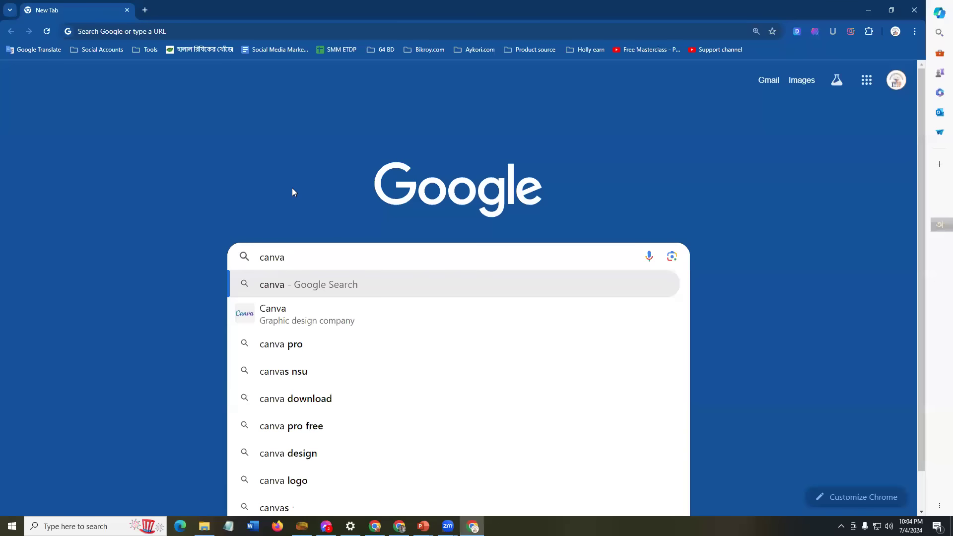
{"action": "key", "text": "Return"}
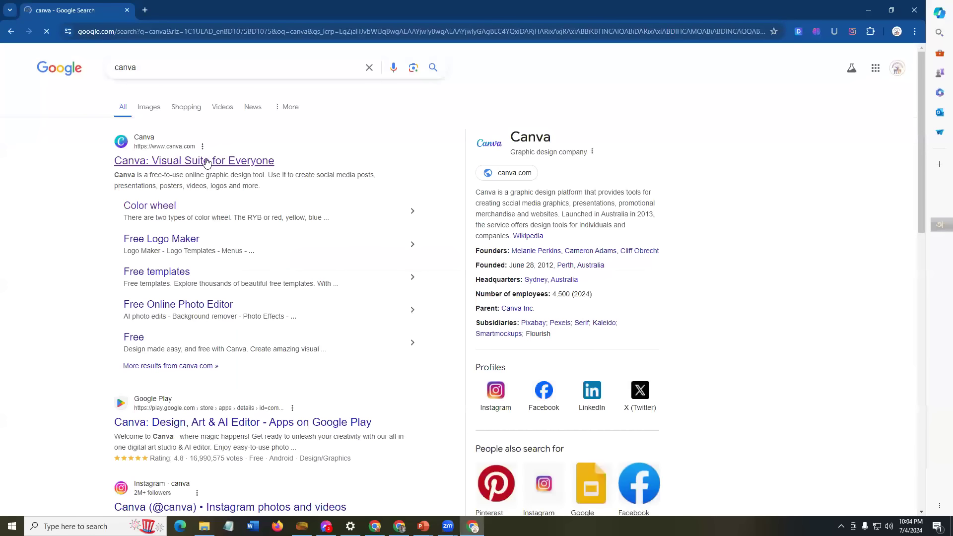
{"action": "left_click", "coordinate": [207, 161]}
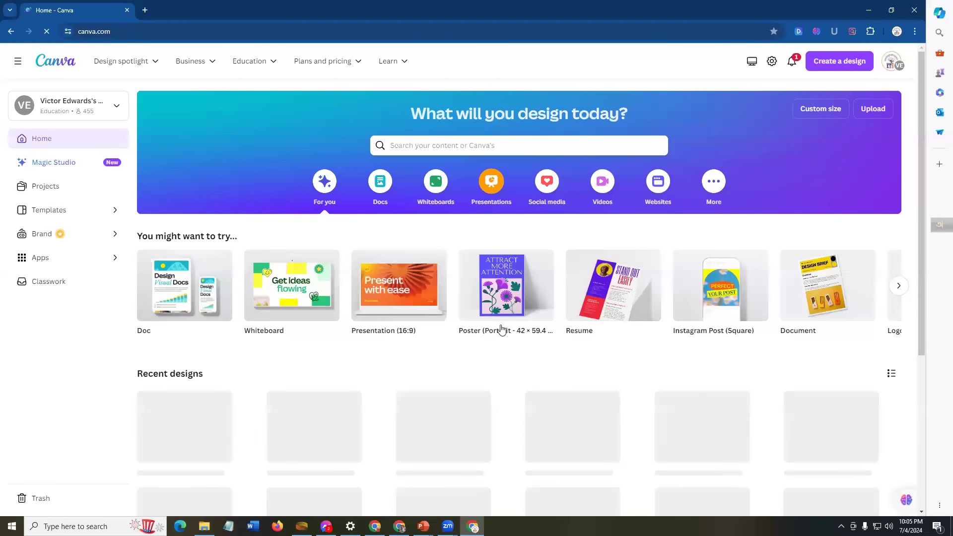
{"action": "scroll", "coordinate": [303, 342], "scroll_direction": "down", "scroll_amount": 1}
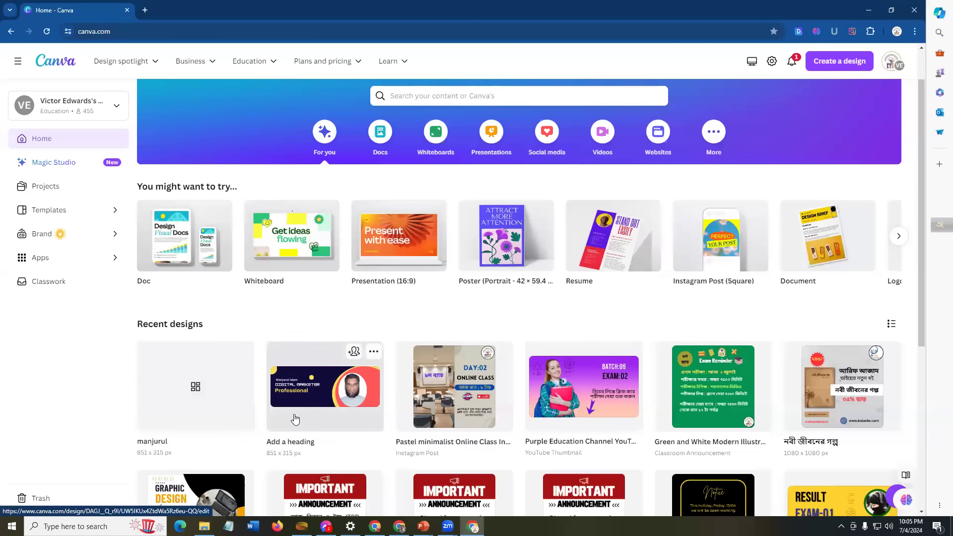
{"action": "scroll", "coordinate": [222, 423], "scroll_direction": "down", "scroll_amount": 2}
{"action": "scroll", "coordinate": [222, 422], "scroll_direction": "down", "scroll_amount": 2}
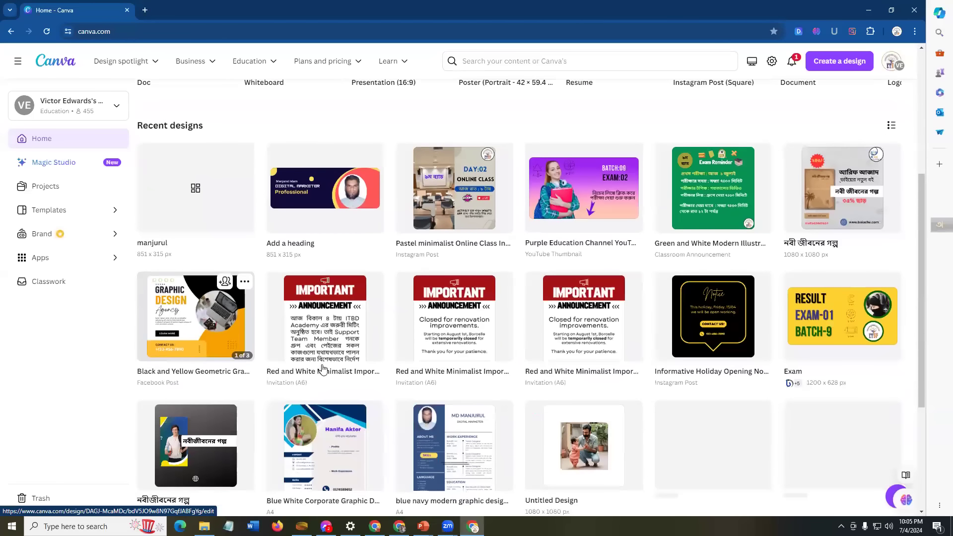
{"action": "scroll", "coordinate": [300, 226], "scroll_direction": "up", "scroll_amount": 1}
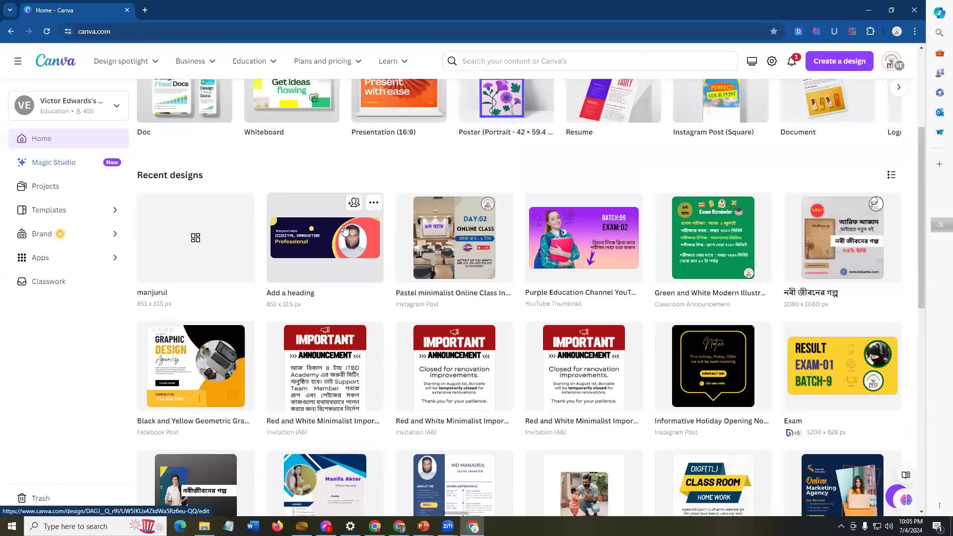
Step: Open both recent 851 × 315 px banner designs in tabs, then go to the Facebook window
{"action": "left_click", "coordinate": [181, 239]}
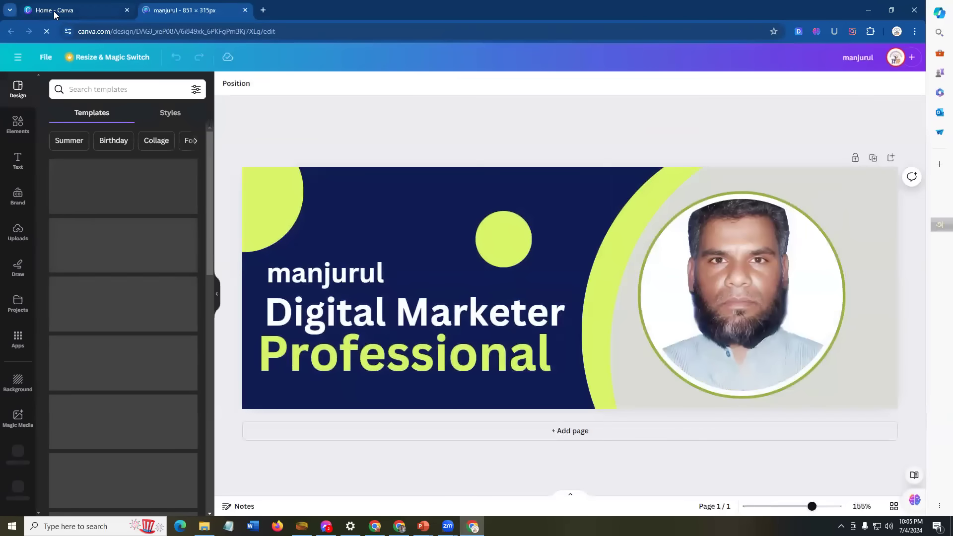
{"action": "key", "text": "ctrl+Tab"}
{"action": "left_click", "coordinate": [309, 246], "text": "ctrl"}
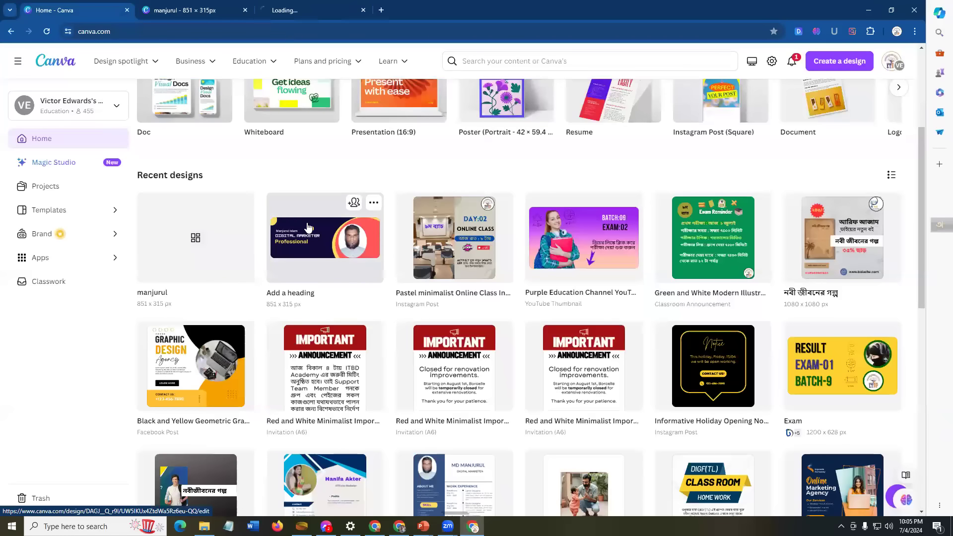
{"action": "left_click", "coordinate": [304, 9]}
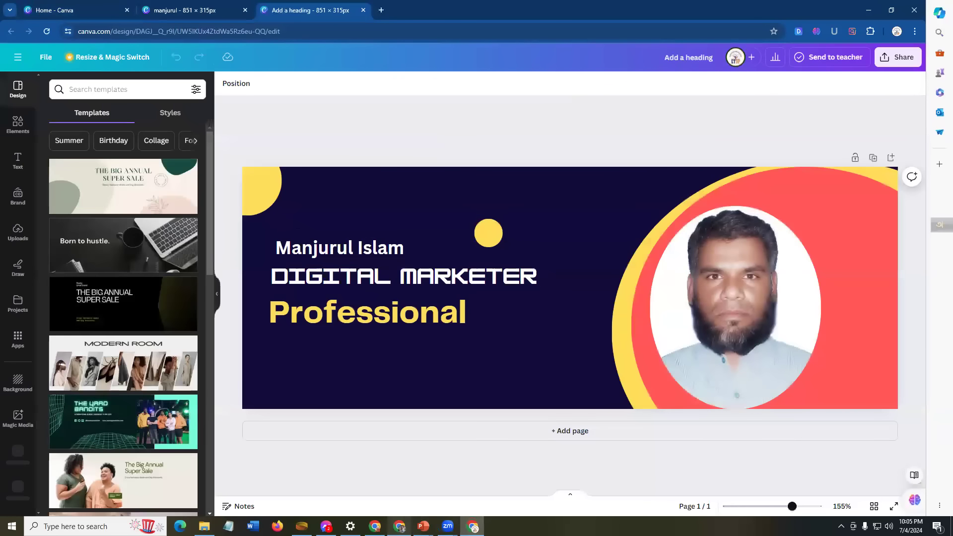
{"action": "left_click", "coordinate": [399, 526]}
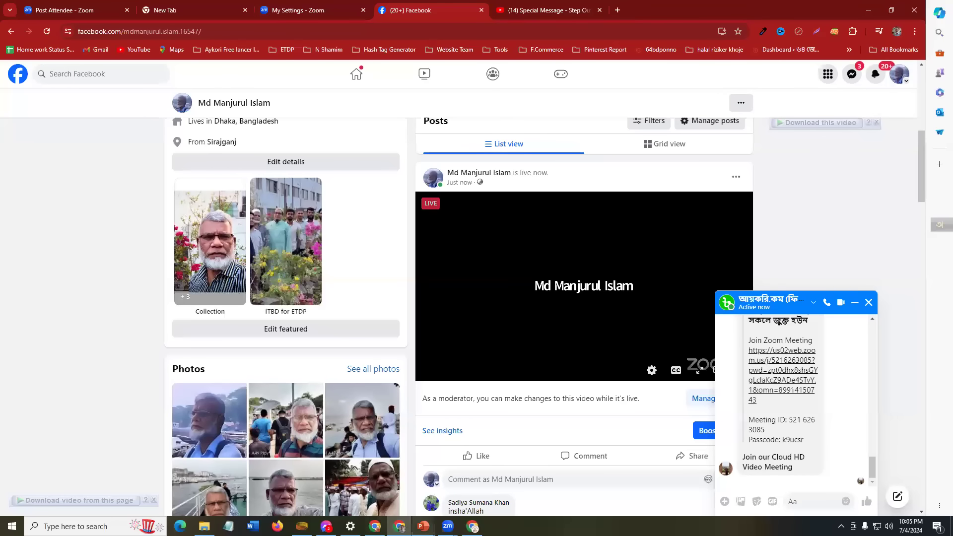
Step: Bring the PowerPoint presentation forward on slide 11, the 1080 x 1080 Facebook/Instagram Post example
{"action": "left_click", "coordinate": [423, 526]}
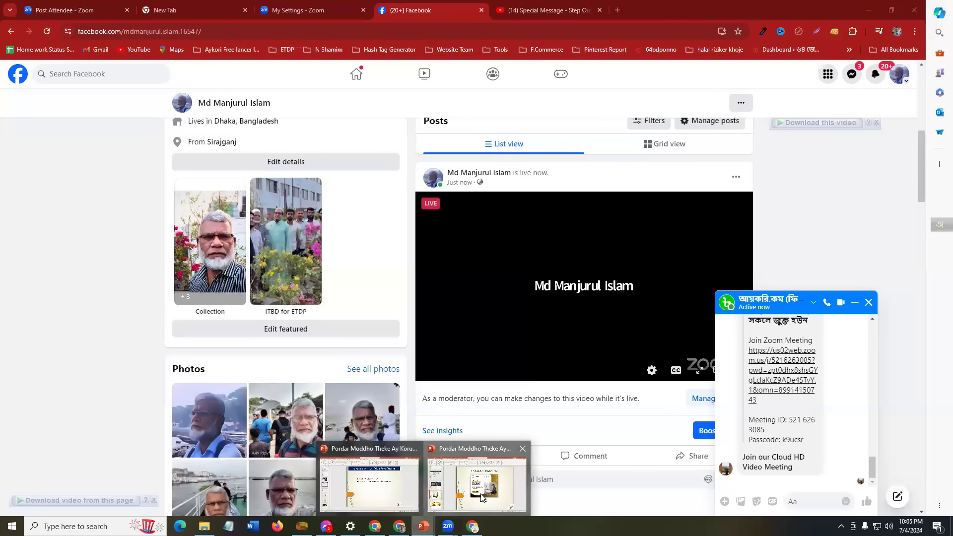
{"action": "left_click", "coordinate": [476, 484]}
{"action": "left_click", "coordinate": [36, 448]}
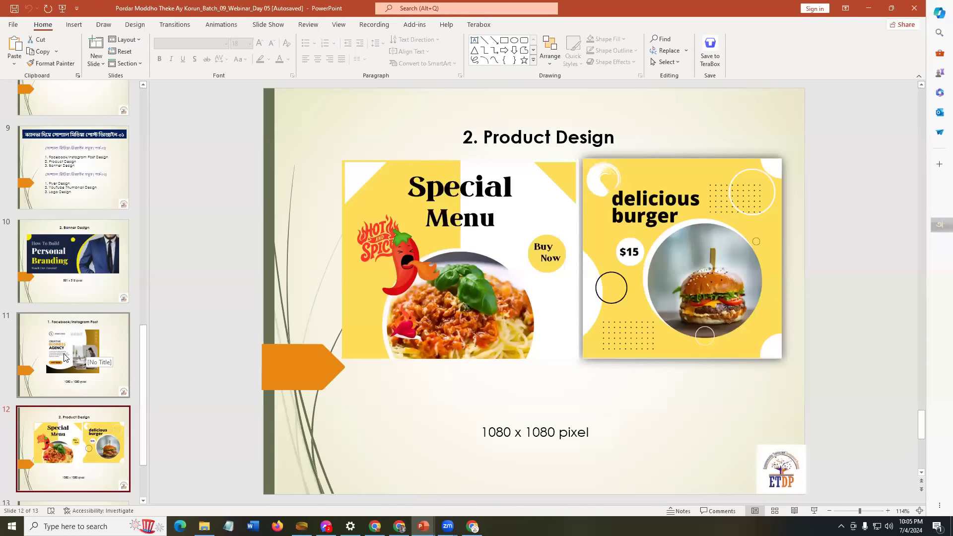
{"action": "left_click", "coordinate": [63, 332]}
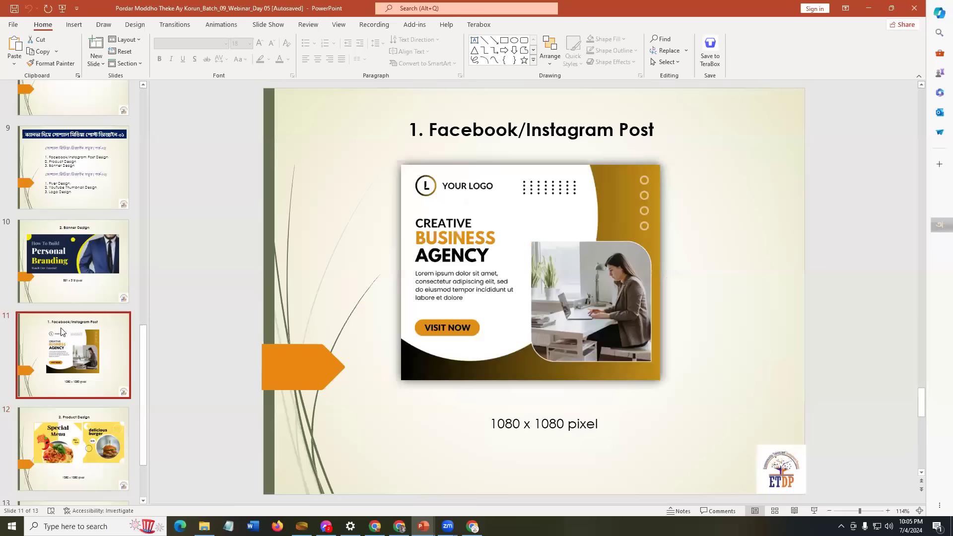
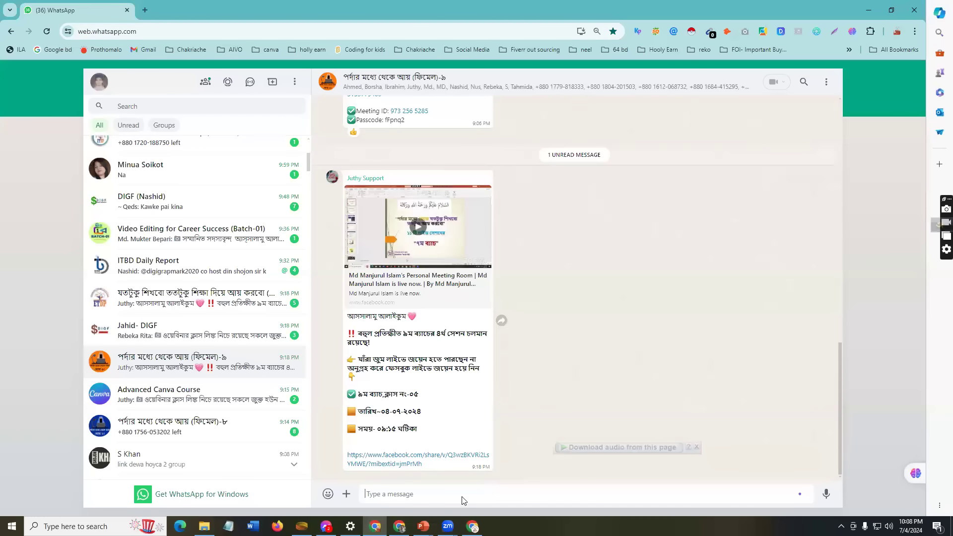
Step: Paste the Creative Business Agency image into the পর্দার মধ্যে থেকে আয় (ফিমেল)-৯ group chat
{"action": "key", "text": "ctrl+v"}
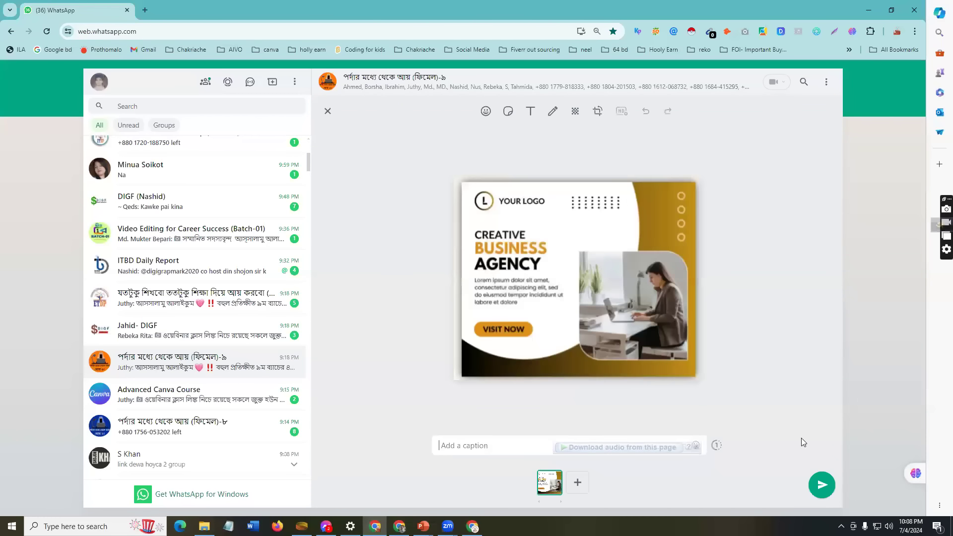
Step: Send the pasted Creative Business Agency image to the group as a photo
{"action": "left_click", "coordinate": [821, 485]}
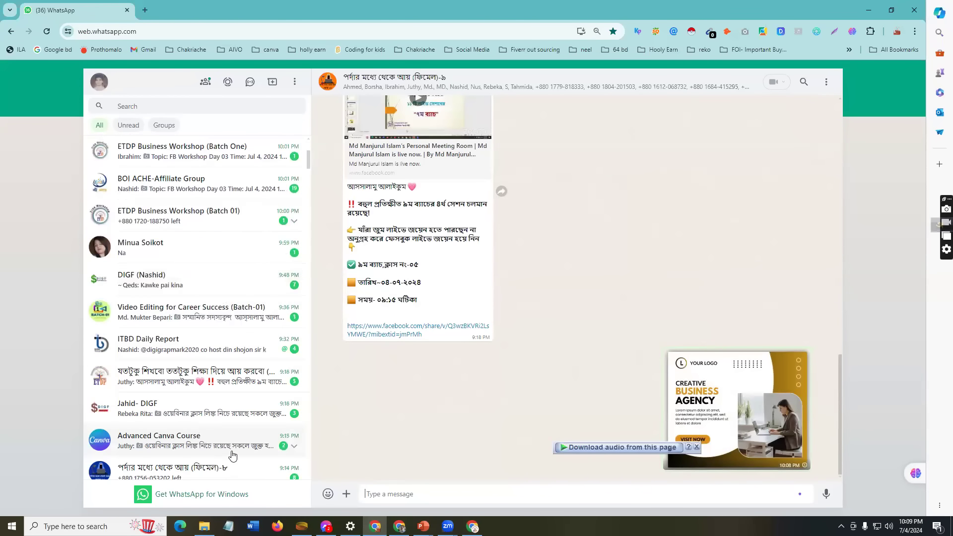
{"action": "scroll", "coordinate": [225, 451], "scroll_direction": "down", "scroll_amount": 2}
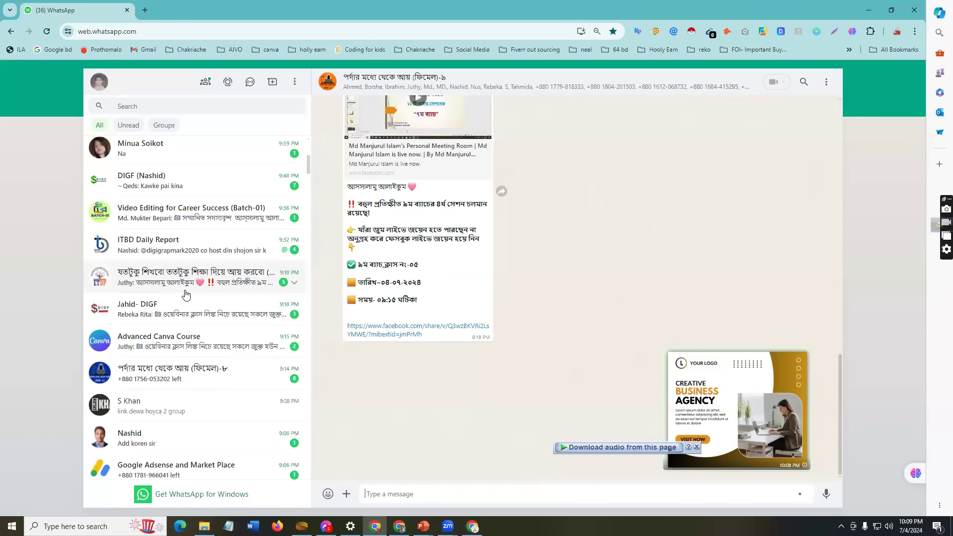
Step: Find the ফিমেল(৯ম ব্যাচ) group in the chat list and paste the image into it
{"action": "scroll", "coordinate": [186, 292], "scroll_direction": "up", "scroll_amount": 6}
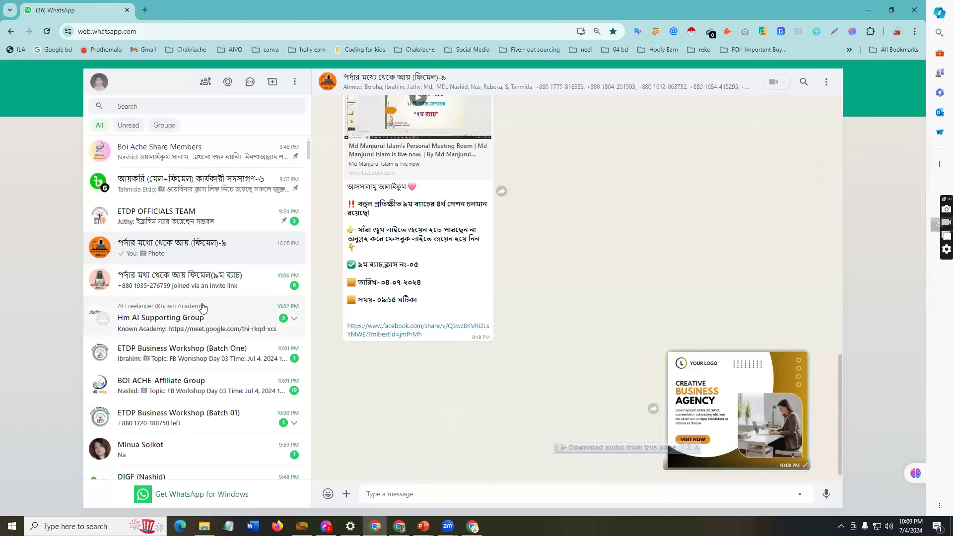
{"action": "scroll", "coordinate": [200, 334], "scroll_direction": "down", "scroll_amount": 2}
{"action": "scroll", "coordinate": [188, 360], "scroll_direction": "down", "scroll_amount": 3}
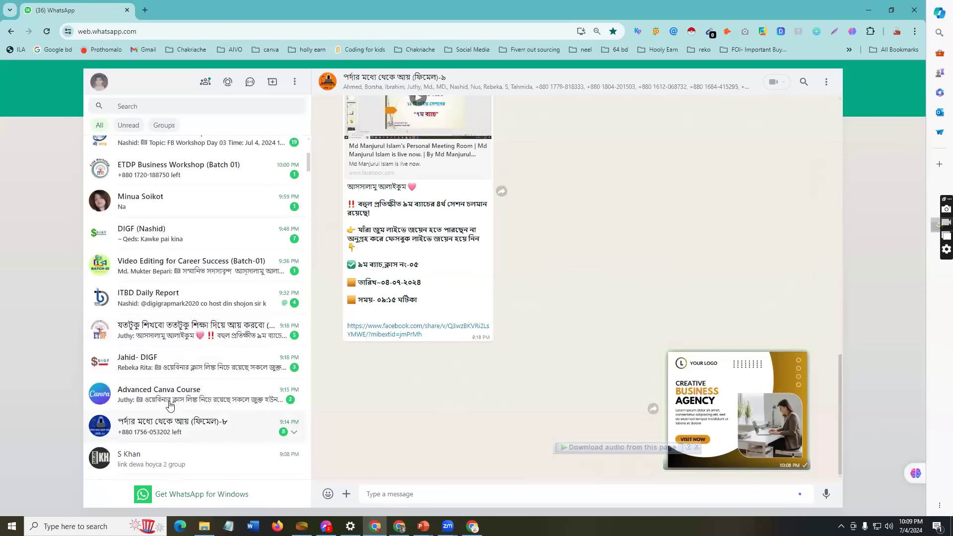
{"action": "scroll", "coordinate": [173, 391], "scroll_direction": "down", "scroll_amount": 3}
{"action": "scroll", "coordinate": [208, 395], "scroll_direction": "down", "scroll_amount": 3}
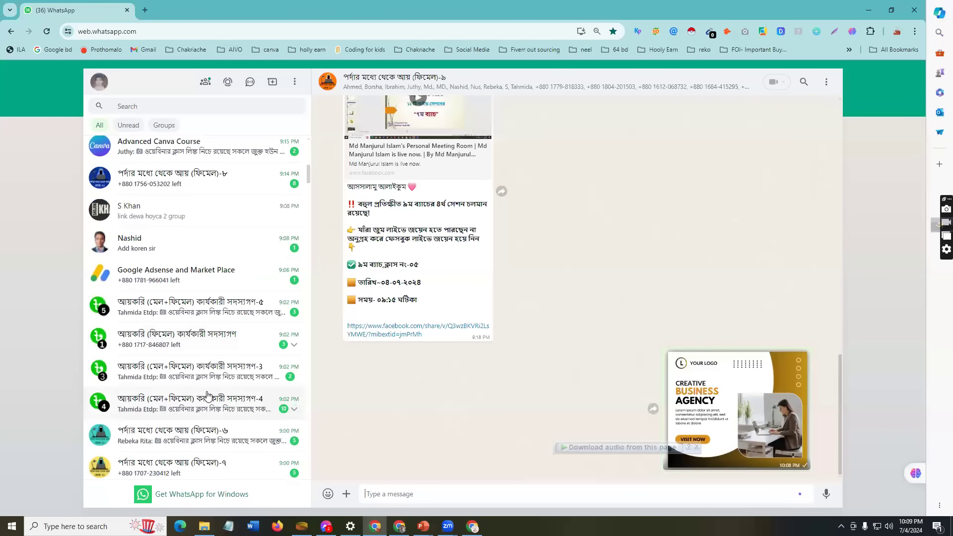
{"action": "scroll", "coordinate": [216, 336], "scroll_direction": "down", "scroll_amount": 3}
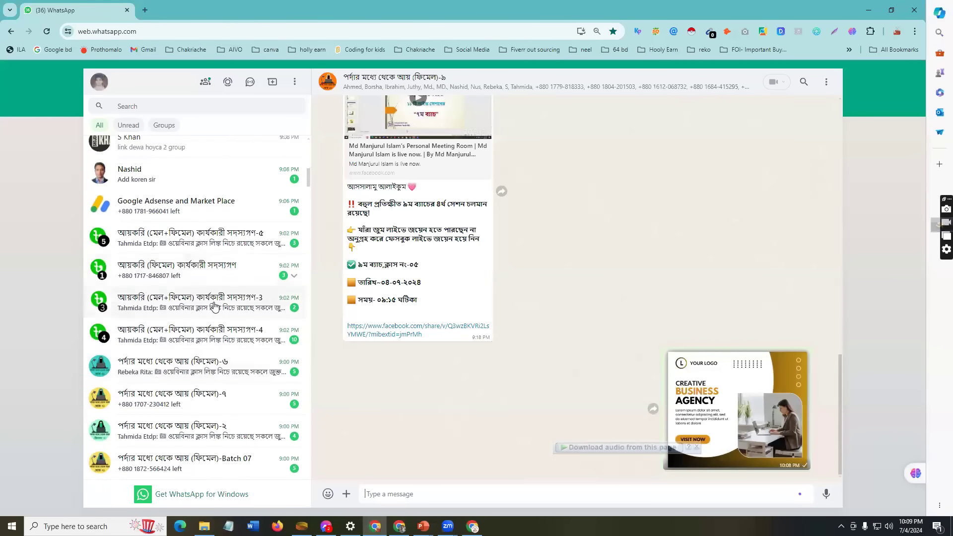
{"action": "scroll", "coordinate": [214, 305], "scroll_direction": "down", "scroll_amount": 5}
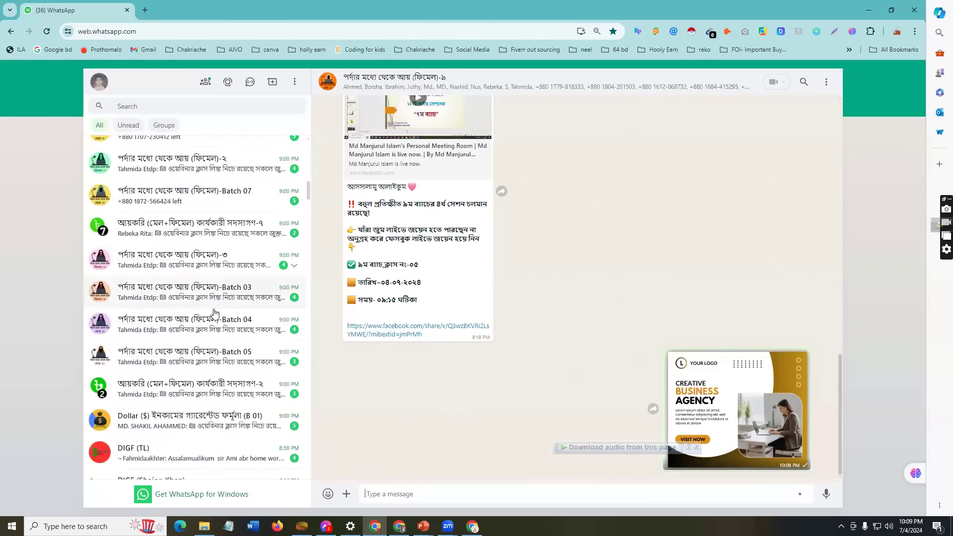
{"action": "scroll", "coordinate": [214, 313], "scroll_direction": "down", "scroll_amount": 2}
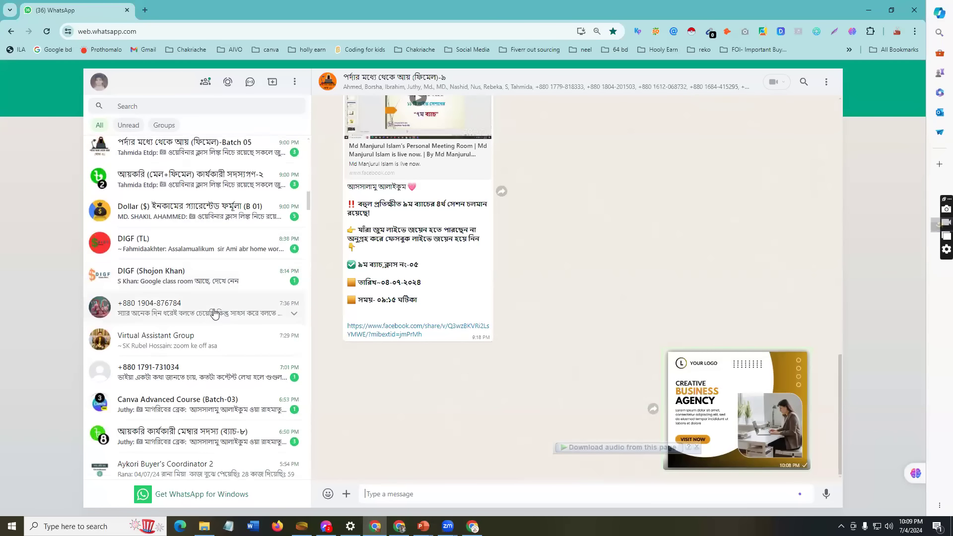
{"action": "scroll", "coordinate": [214, 317], "scroll_direction": "down", "scroll_amount": 4}
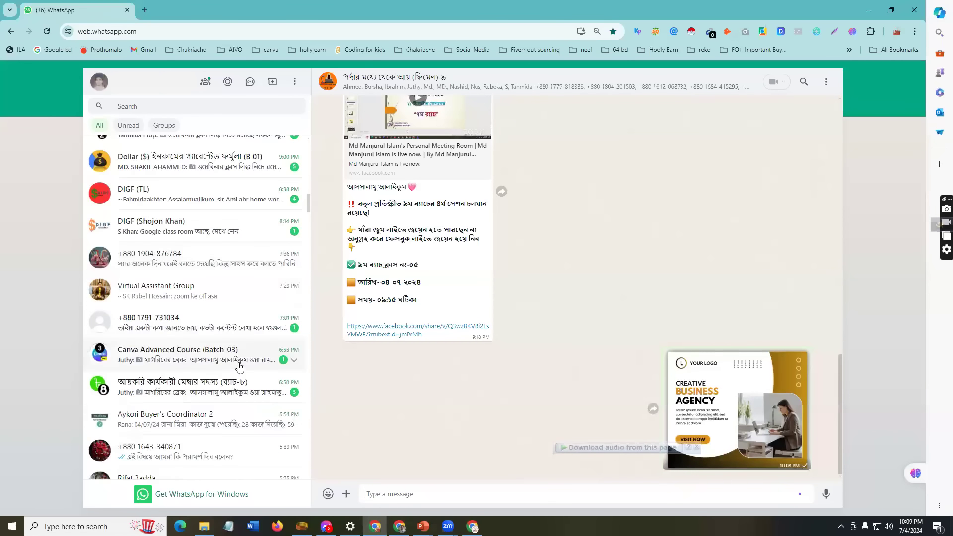
{"action": "scroll", "coordinate": [207, 355], "scroll_direction": "up", "scroll_amount": 10}
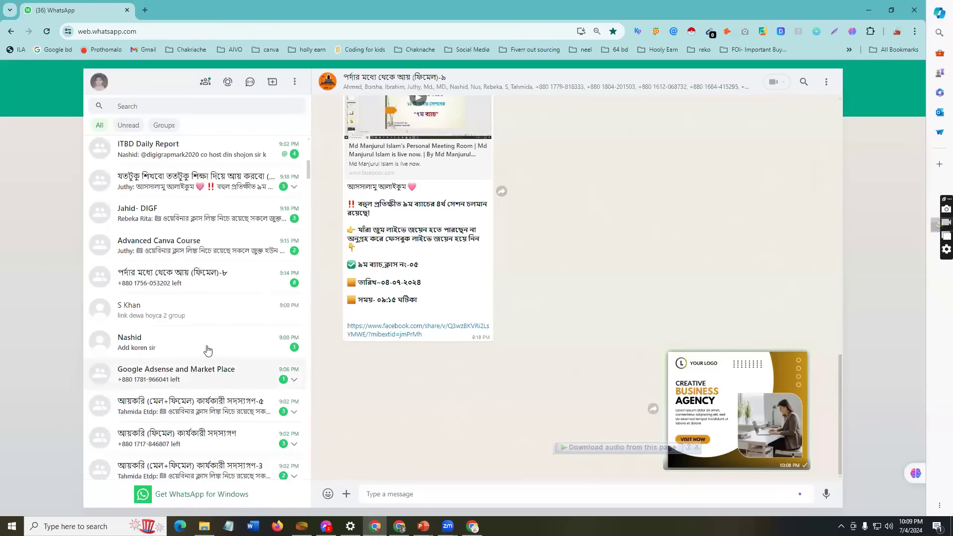
{"action": "scroll", "coordinate": [206, 348], "scroll_direction": "up", "scroll_amount": 3}
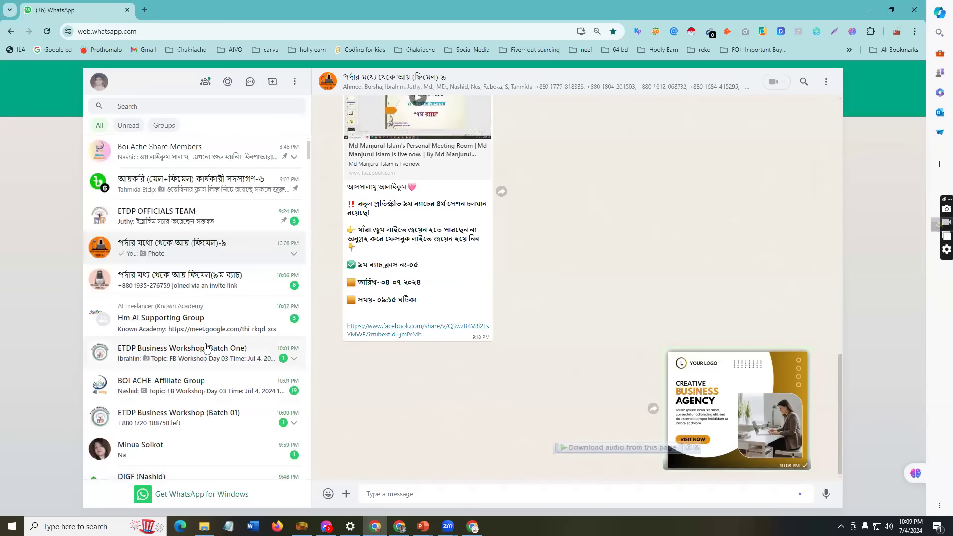
{"action": "left_click", "coordinate": [207, 279]}
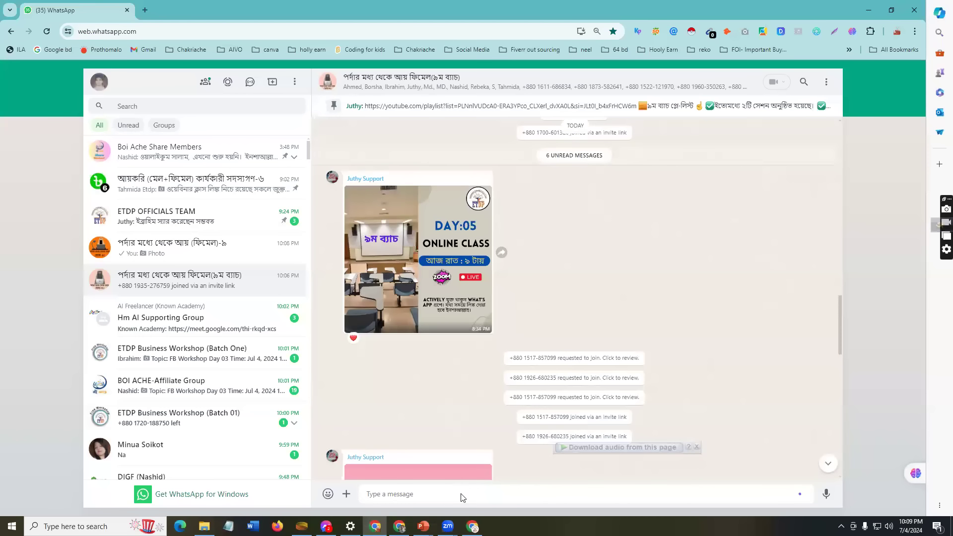
{"action": "key", "text": "ctrl+v"}
Step: Send the agency image to the ৯ম ব্যাচ group and bring the Facebook browser window forward
{"action": "left_click", "coordinate": [822, 486]}
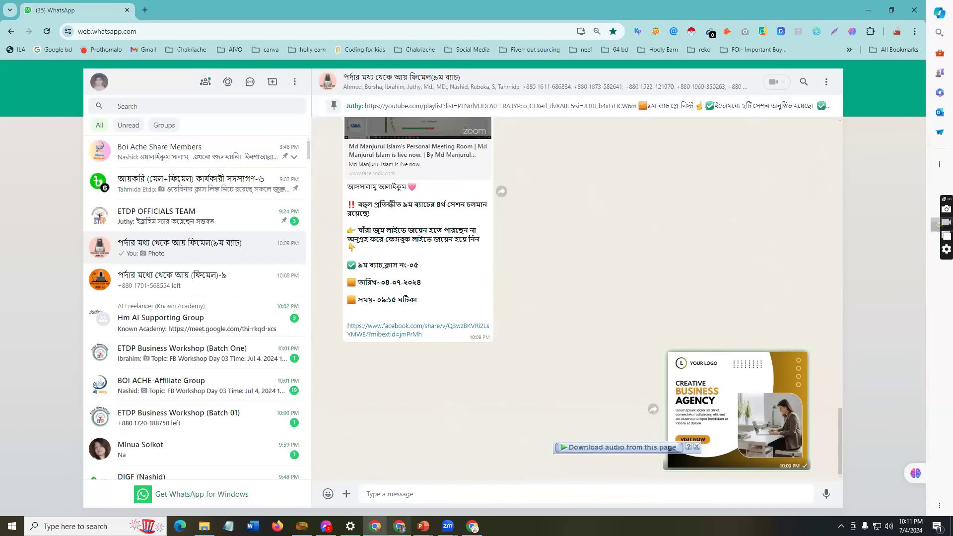
{"action": "left_click", "coordinate": [399, 526]}
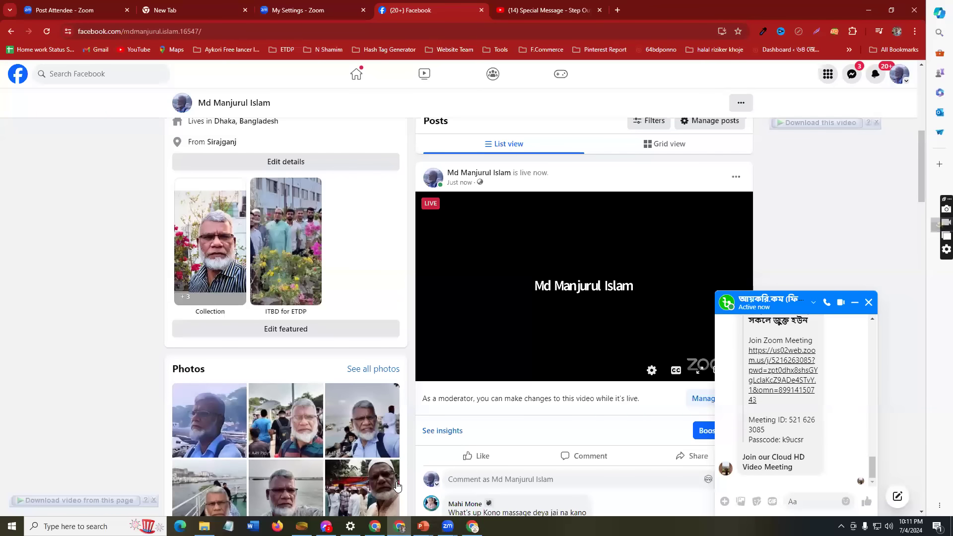
Step: In a new Chrome tab, launch Google Classroom from the Google apps list
{"action": "left_click", "coordinate": [618, 10]}
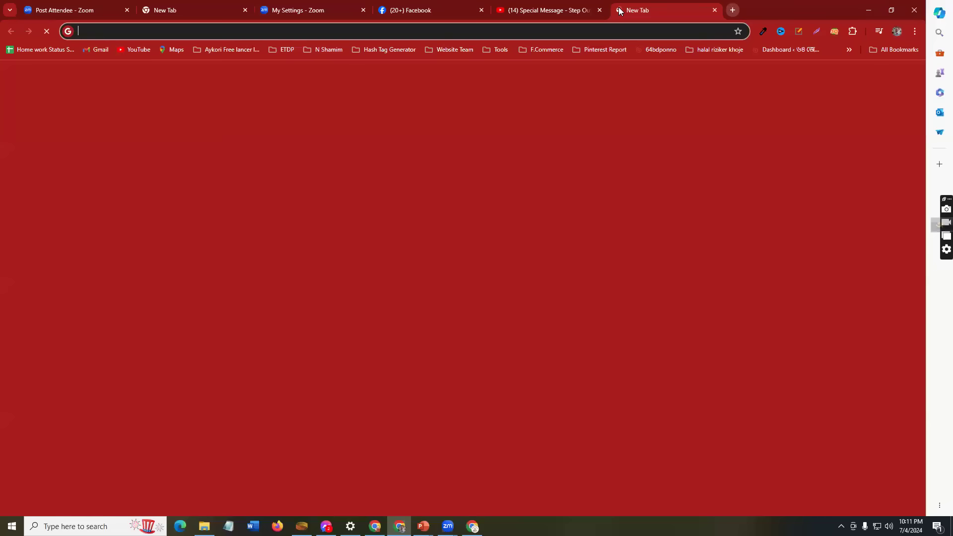
{"action": "left_click", "coordinate": [884, 76]}
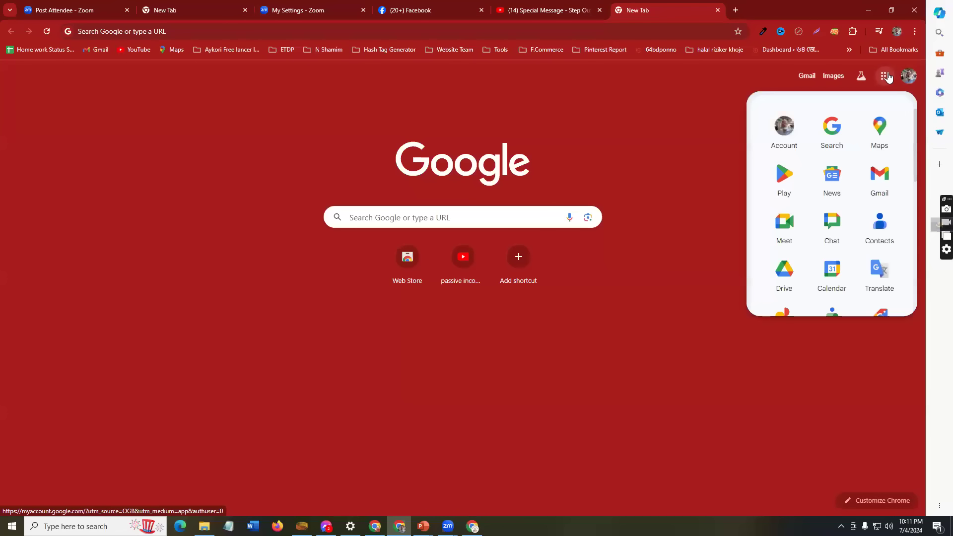
{"action": "key", "text": "alt+Tab"}
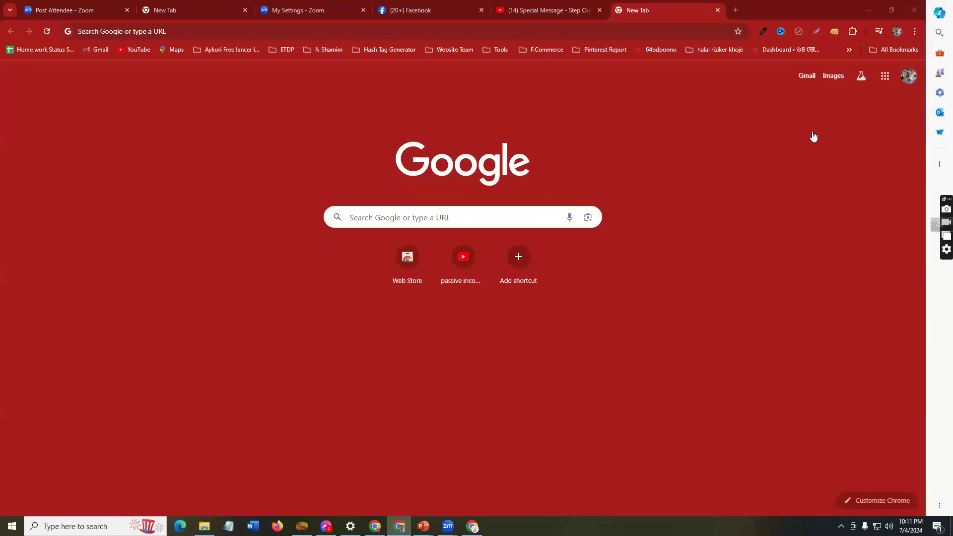
{"action": "left_click", "coordinate": [885, 76]}
{"action": "scroll", "coordinate": [840, 296], "scroll_direction": "down", "scroll_amount": 2}
{"action": "scroll", "coordinate": [851, 298], "scroll_direction": "down", "scroll_amount": 3}
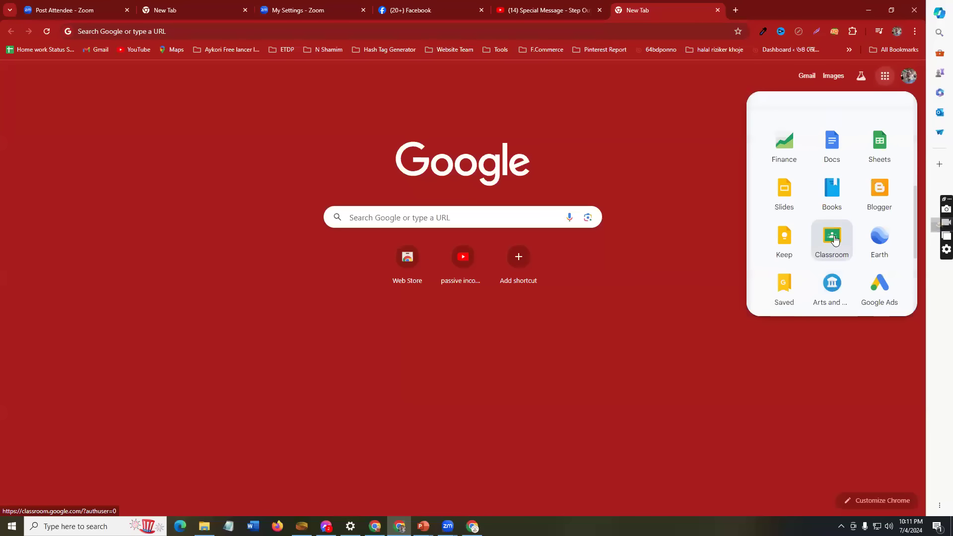
{"action": "left_click", "coordinate": [834, 240]}
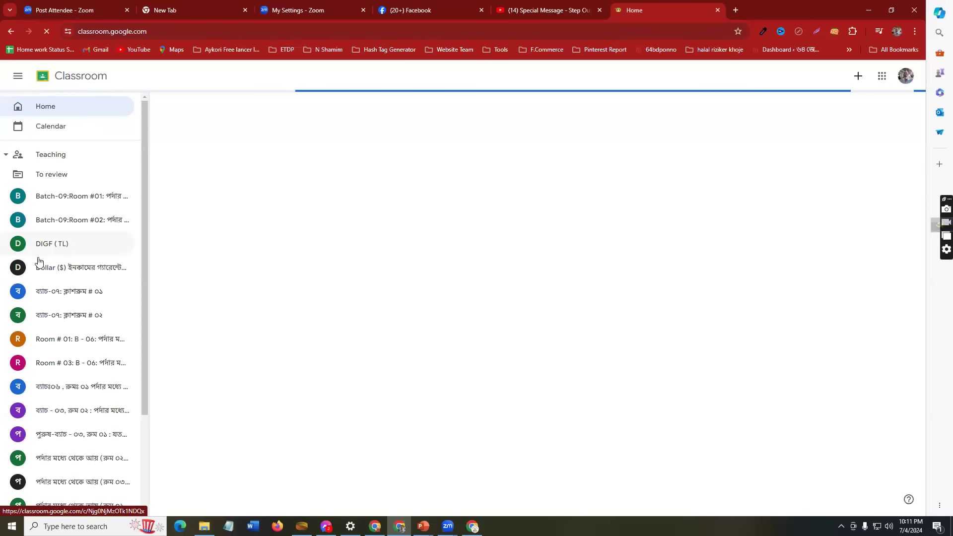
Step: Copy the student invite link from the Batch-09:Room #01 People page, then close the dialog
{"action": "left_click", "coordinate": [78, 198]}
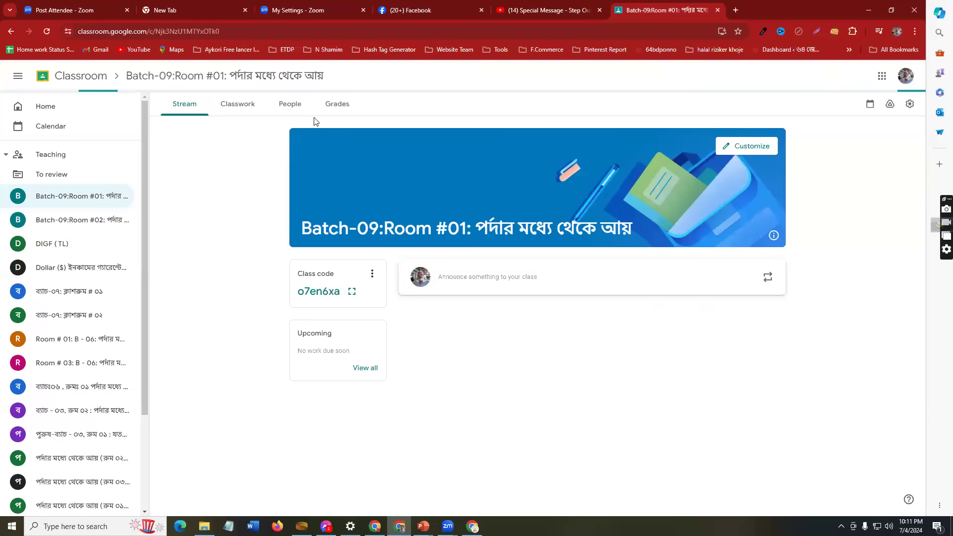
{"action": "left_click", "coordinate": [290, 105]}
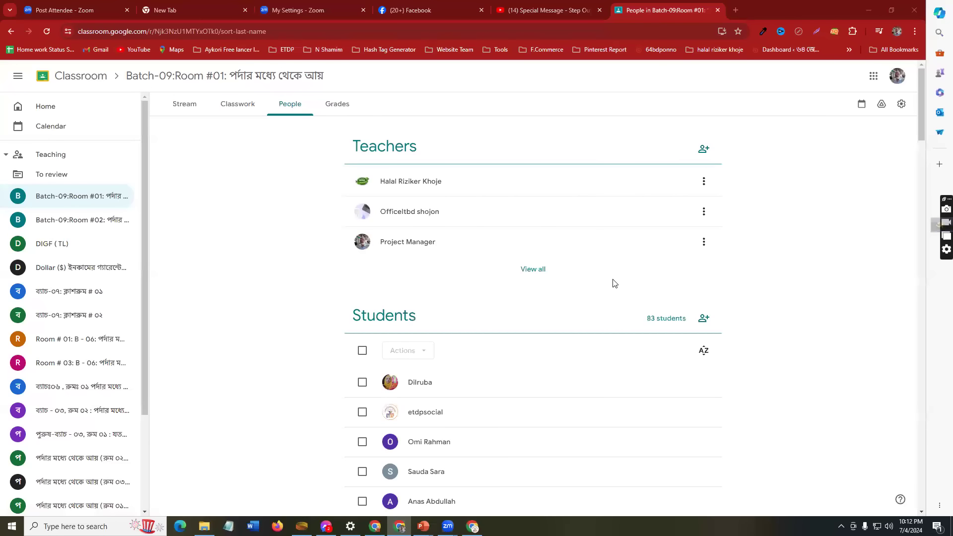
{"action": "left_click", "coordinate": [703, 319]}
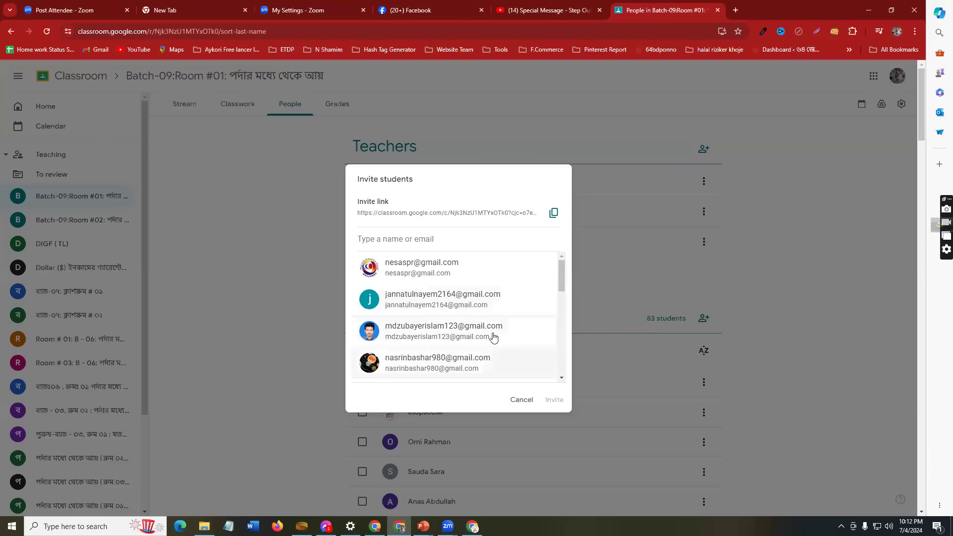
{"action": "left_click", "coordinate": [553, 212]}
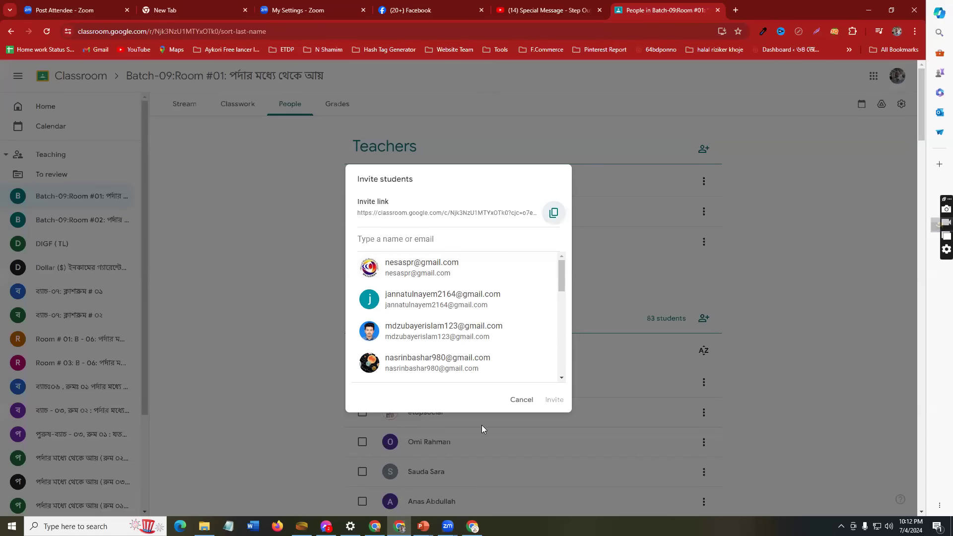
{"action": "left_click", "coordinate": [521, 400]}
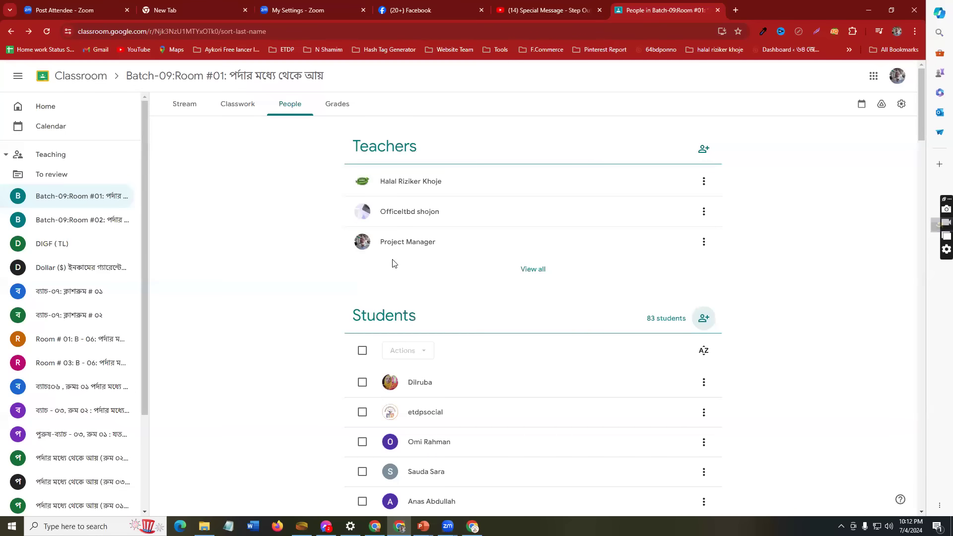
Step: Copy the Batch-09:Room #01 class code from the Stream page's class code menu
{"action": "left_click", "coordinate": [191, 105]}
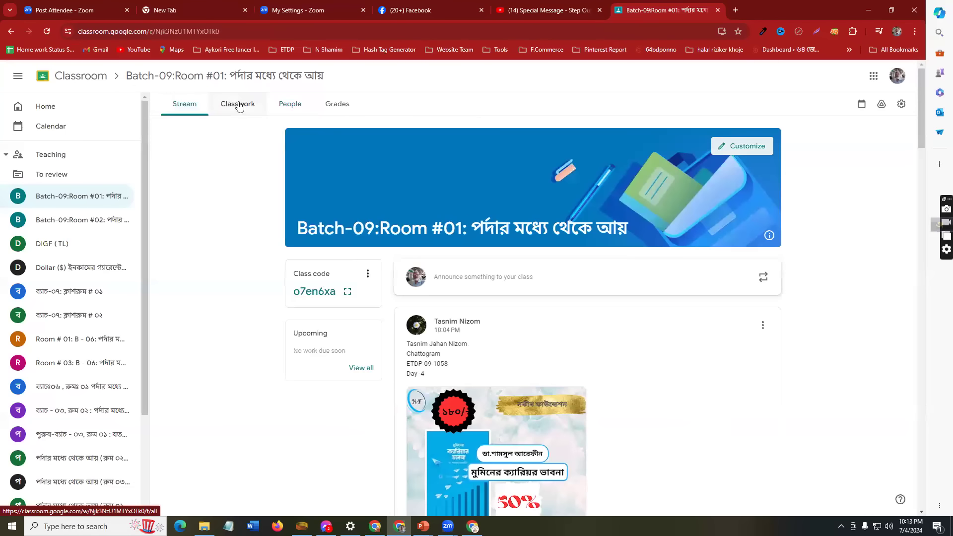
{"action": "left_click", "coordinate": [367, 274]}
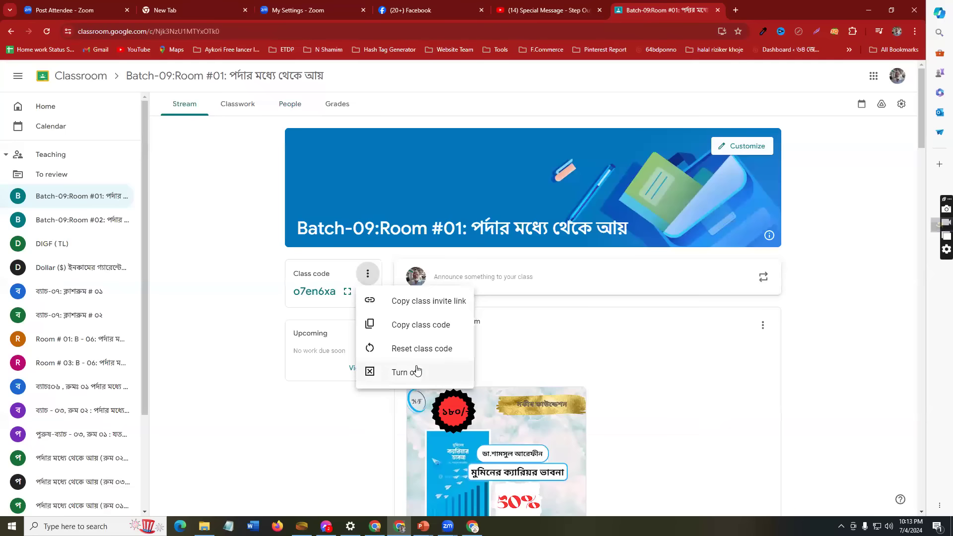
{"action": "left_click", "coordinate": [416, 332]}
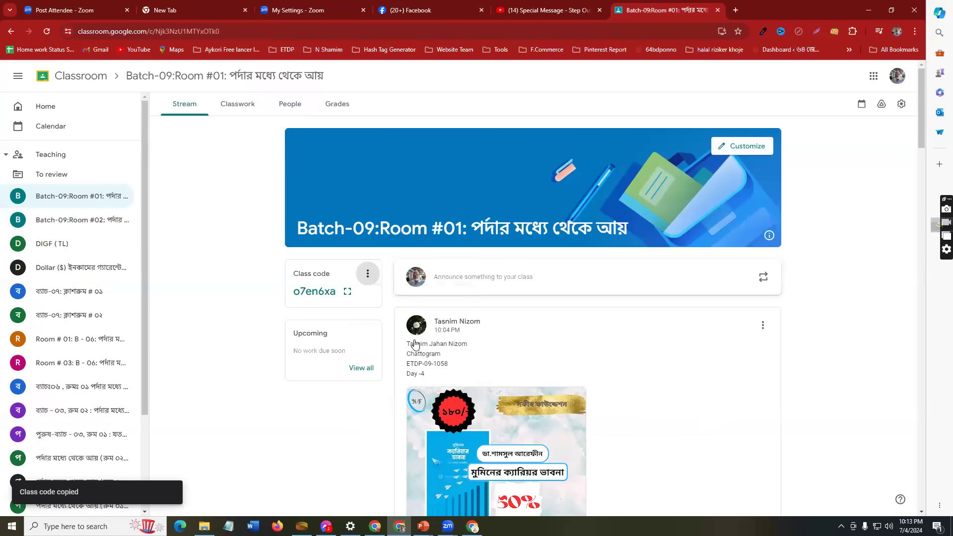
{"action": "key", "text": "alt+Tab"}
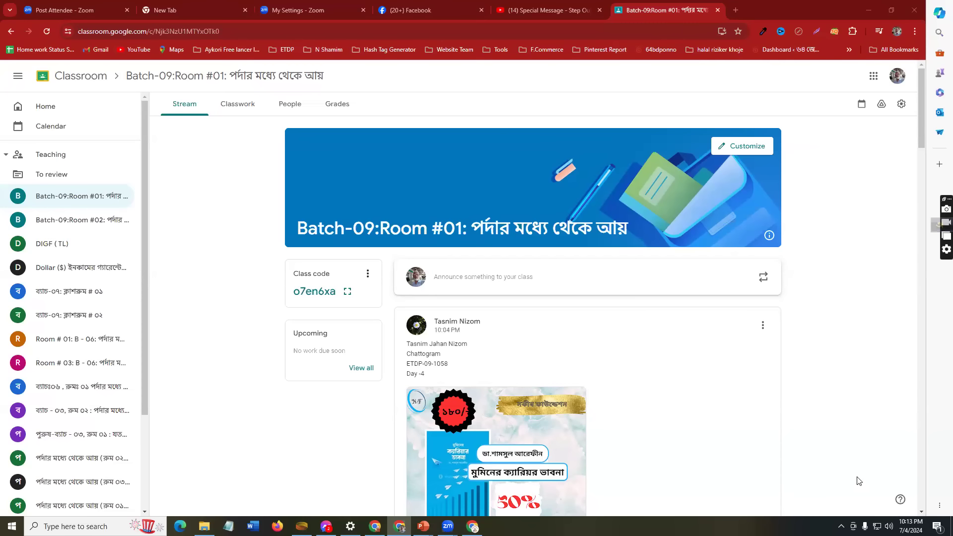
Step: Return to the class People list, then start a new tab in the Canva window
{"action": "scroll", "coordinate": [580, 380], "scroll_direction": "down", "scroll_amount": 5}
{"action": "scroll", "coordinate": [590, 392], "scroll_direction": "up", "scroll_amount": 5}
{"action": "left_click", "coordinate": [288, 107]}
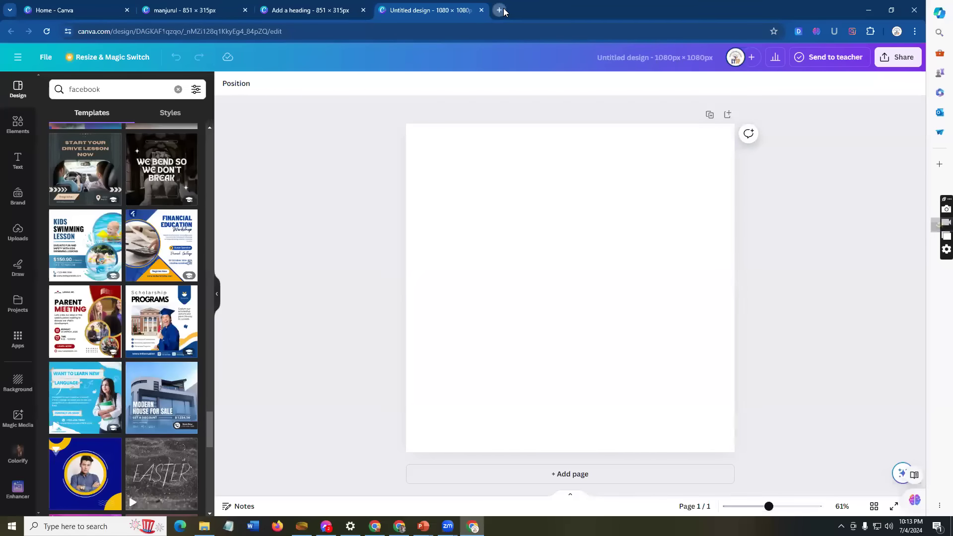
{"action": "left_click", "coordinate": [502, 11]}
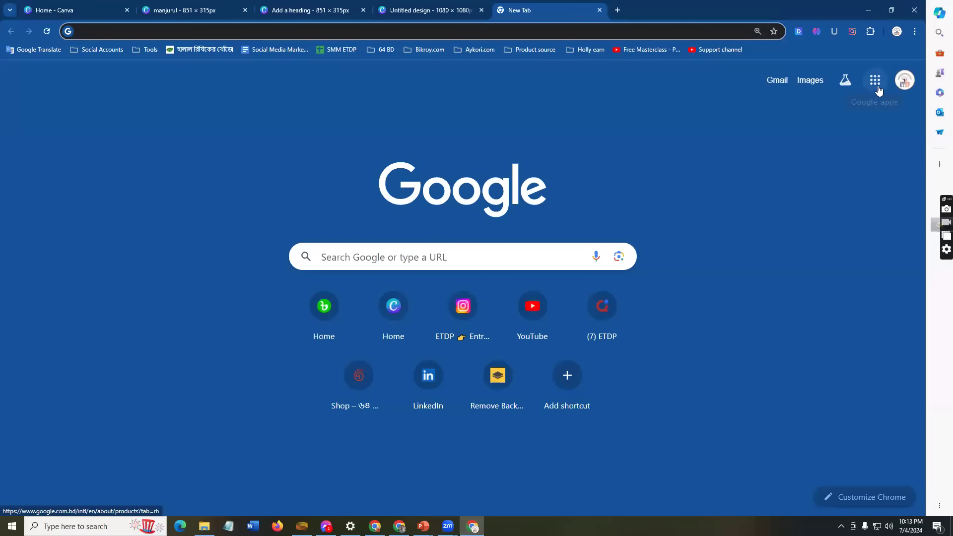
Step: Open Gmail in the new tab, then launch Google Classroom from the Google apps grid
{"action": "left_click", "coordinate": [874, 80]}
{"action": "left_click", "coordinate": [687, 103]}
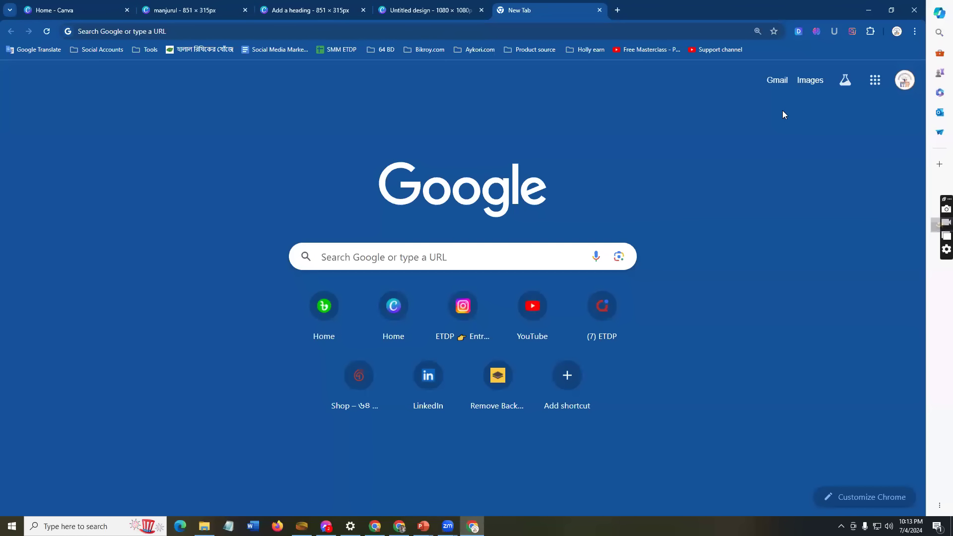
{"action": "left_click", "coordinate": [777, 82]}
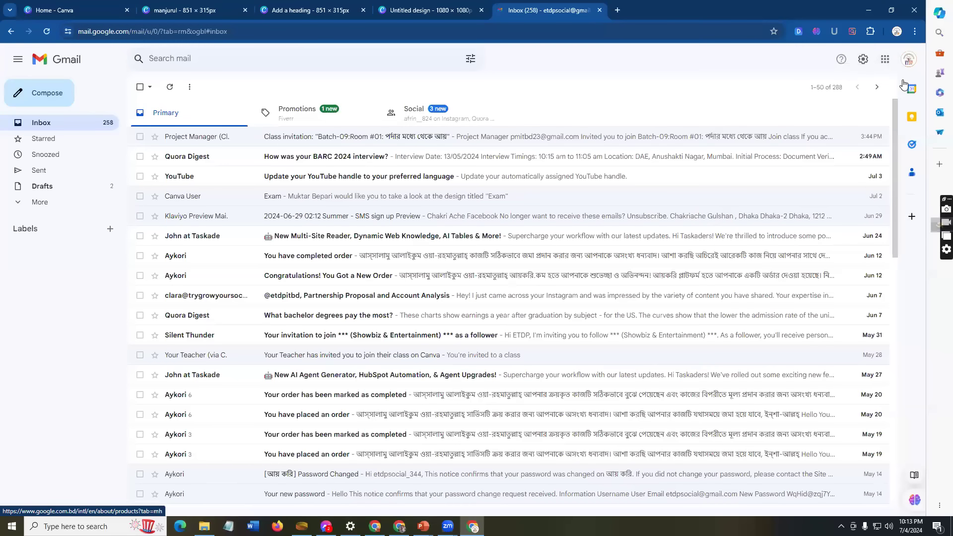
{"action": "left_click", "coordinate": [885, 60]}
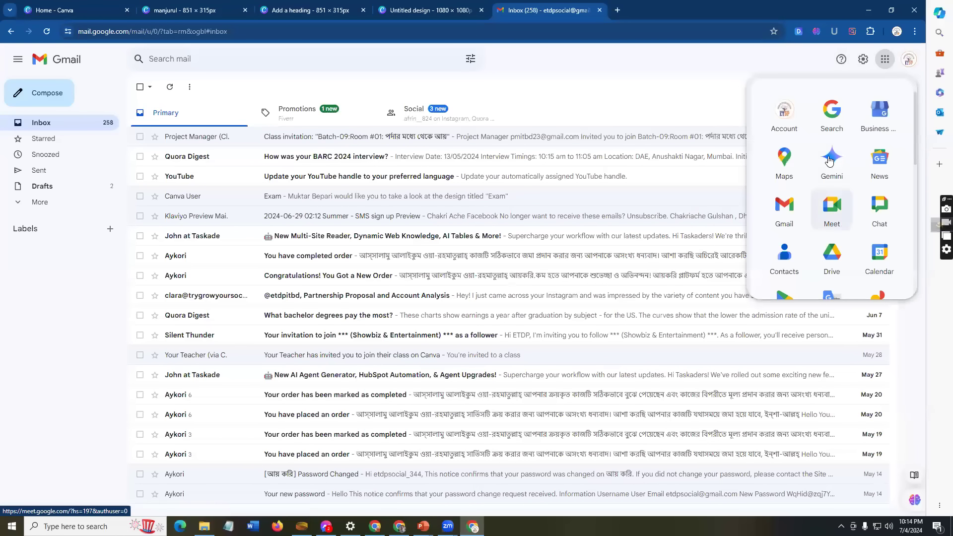
{"action": "scroll", "coordinate": [832, 156], "scroll_direction": "down", "scroll_amount": 6}
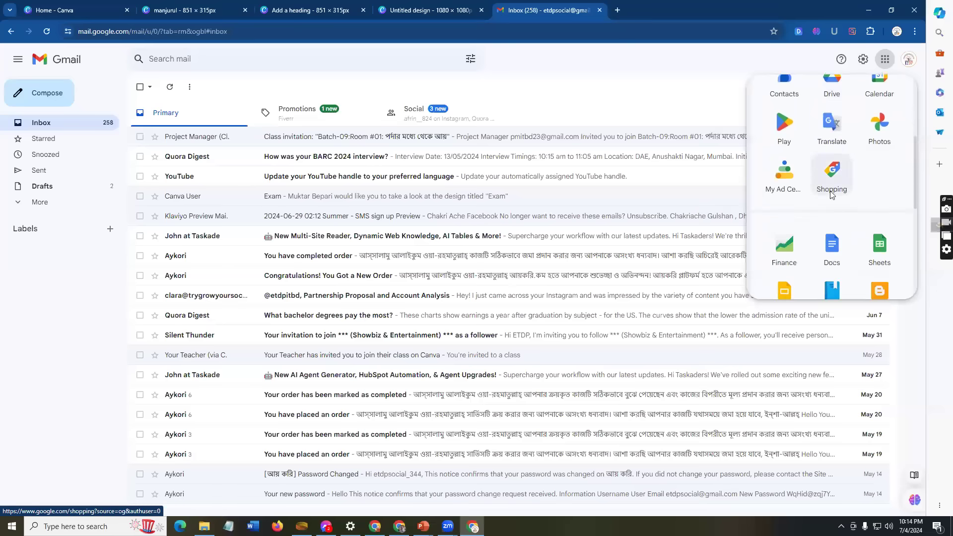
{"action": "scroll", "coordinate": [838, 227], "scroll_direction": "down", "scroll_amount": 3}
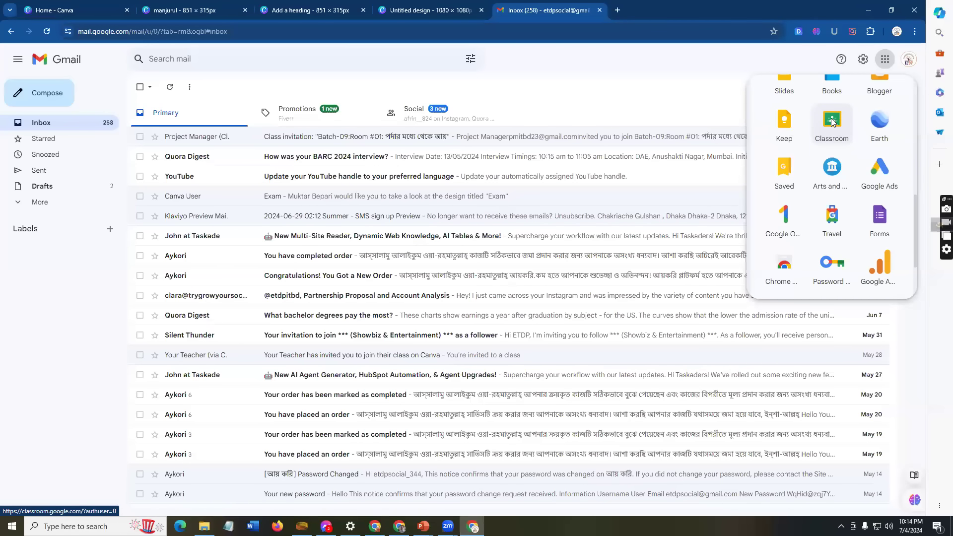
{"action": "left_click", "coordinate": [832, 121]}
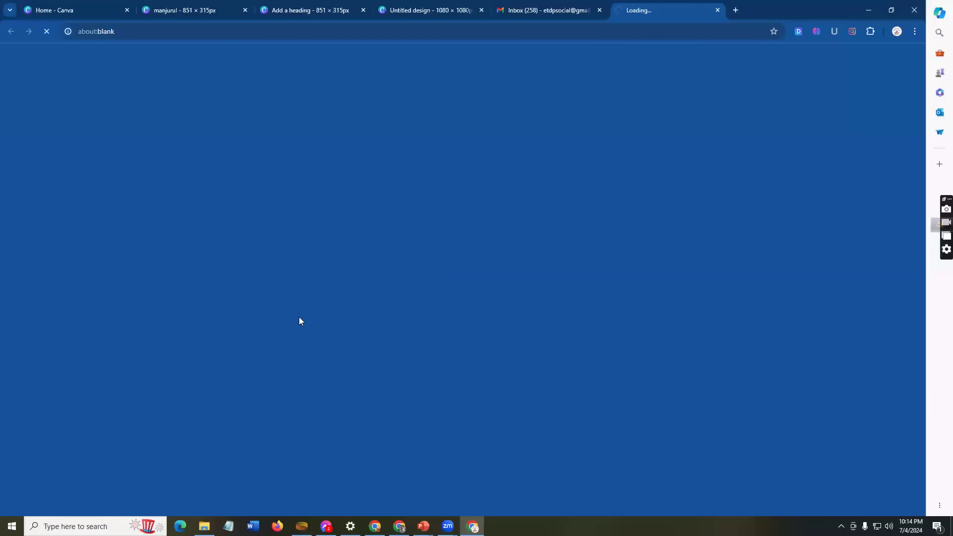
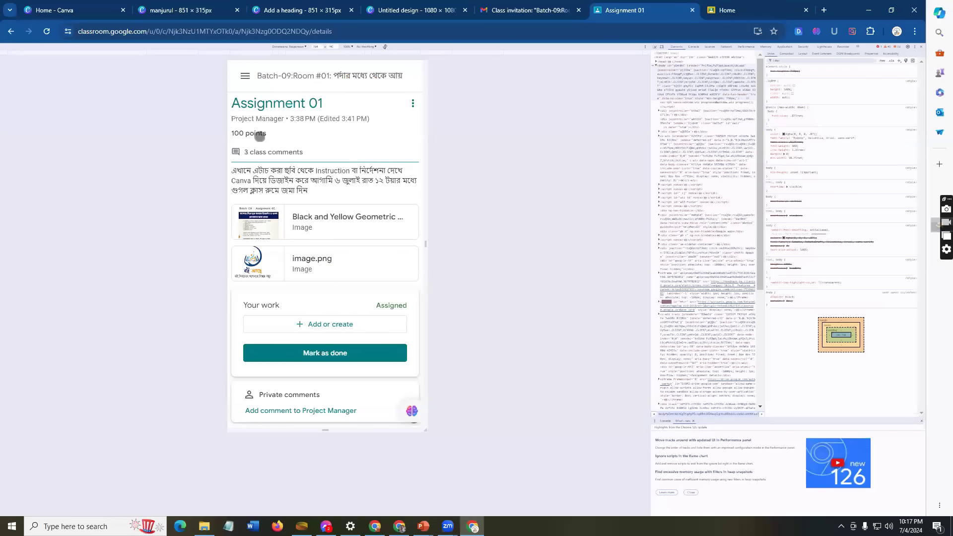
Step: Upload নবী জীবনের গল্প (2).jpg from Downloads as a file attachment to Assignment 01
{"action": "scroll", "coordinate": [320, 331], "scroll_direction": "down", "scroll_amount": 1}
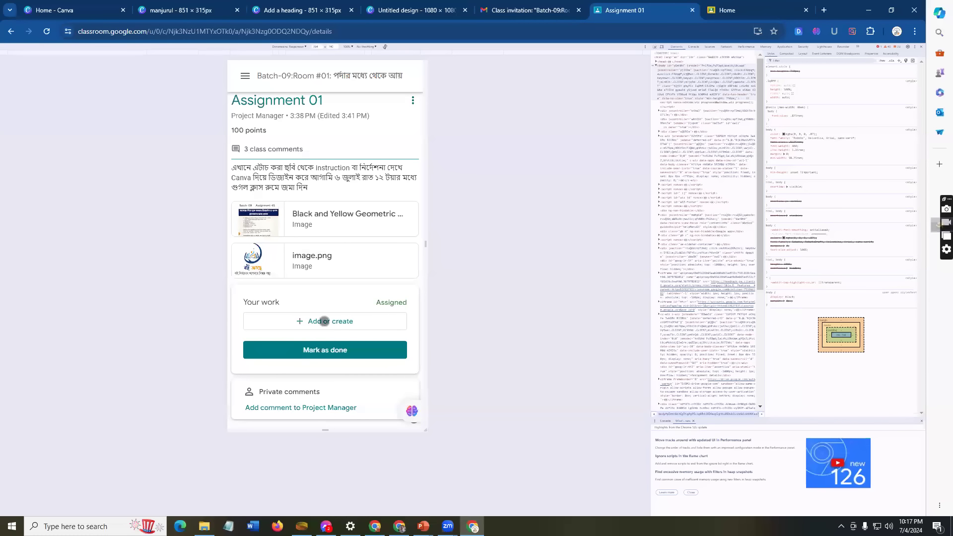
{"action": "left_click", "coordinate": [308, 321]}
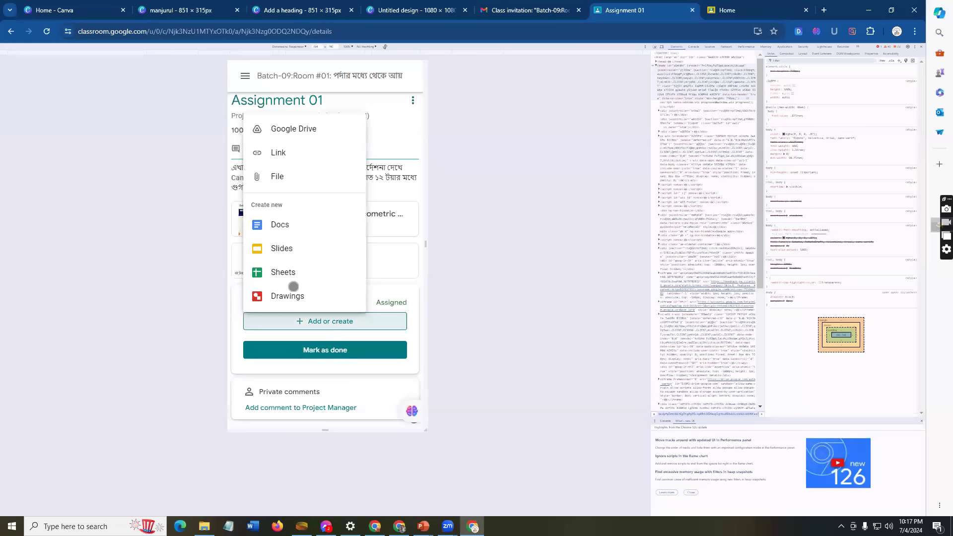
{"action": "scroll", "coordinate": [301, 288], "scroll_direction": "up", "scroll_amount": 1}
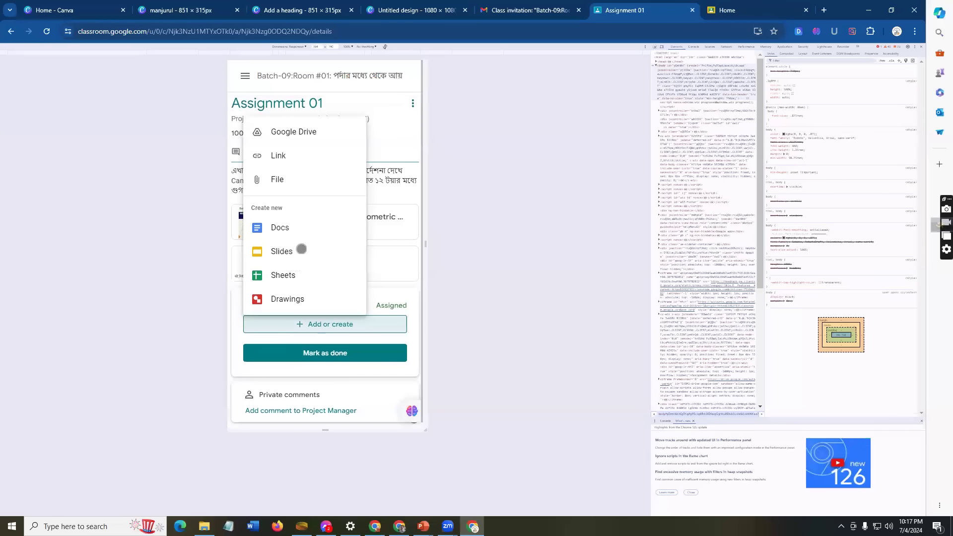
{"action": "left_click", "coordinate": [276, 183]}
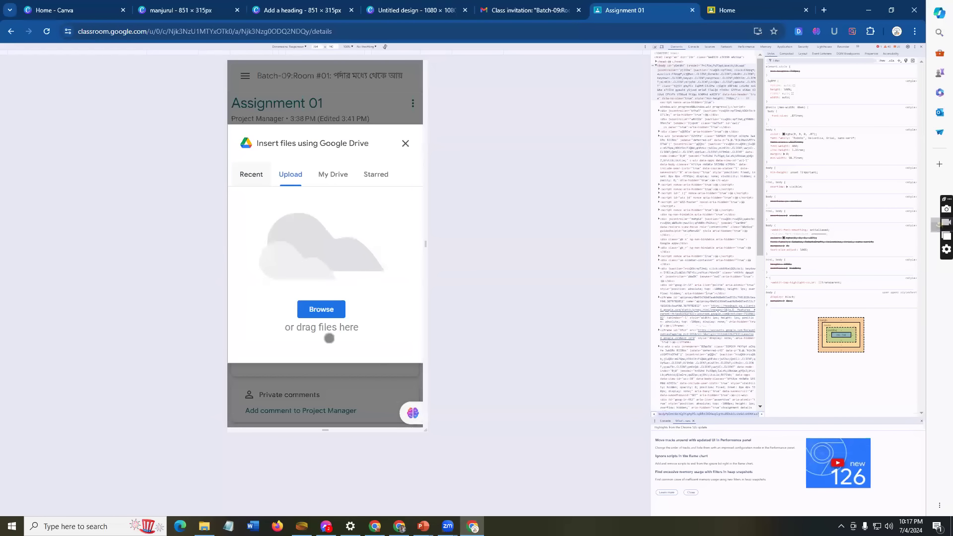
{"action": "left_click", "coordinate": [319, 307]}
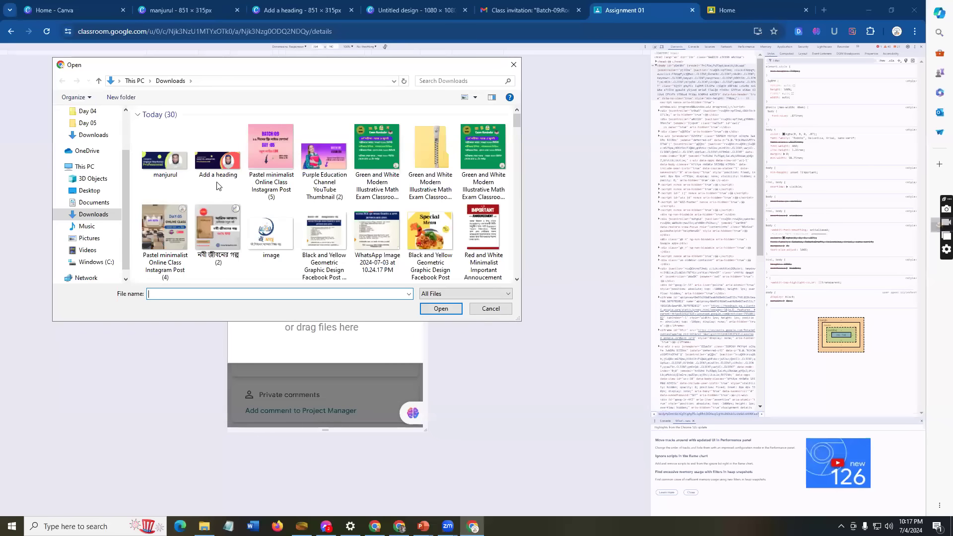
{"action": "scroll", "coordinate": [411, 185], "scroll_direction": "down", "scroll_amount": 3}
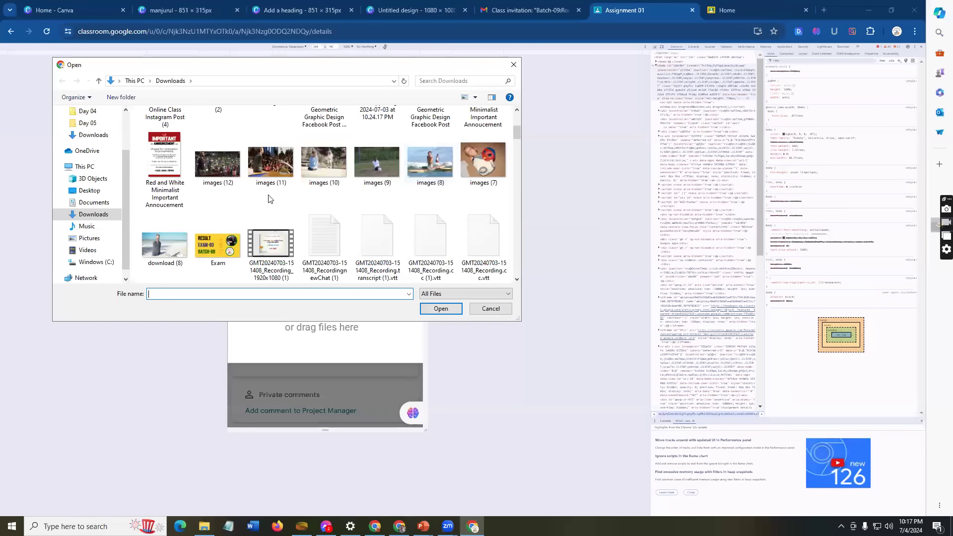
{"action": "scroll", "coordinate": [252, 202], "scroll_direction": "down", "scroll_amount": 3}
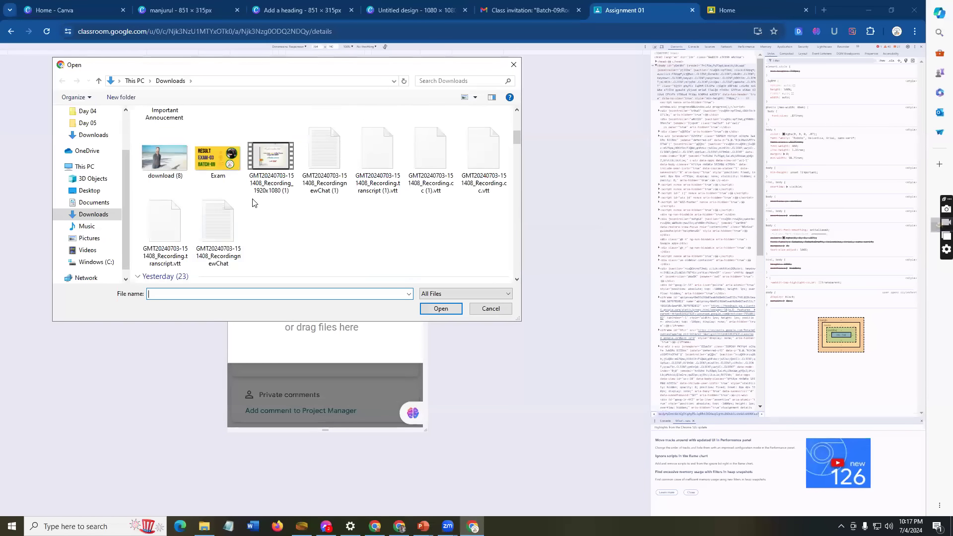
{"action": "scroll", "coordinate": [225, 208], "scroll_direction": "up", "scroll_amount": 10}
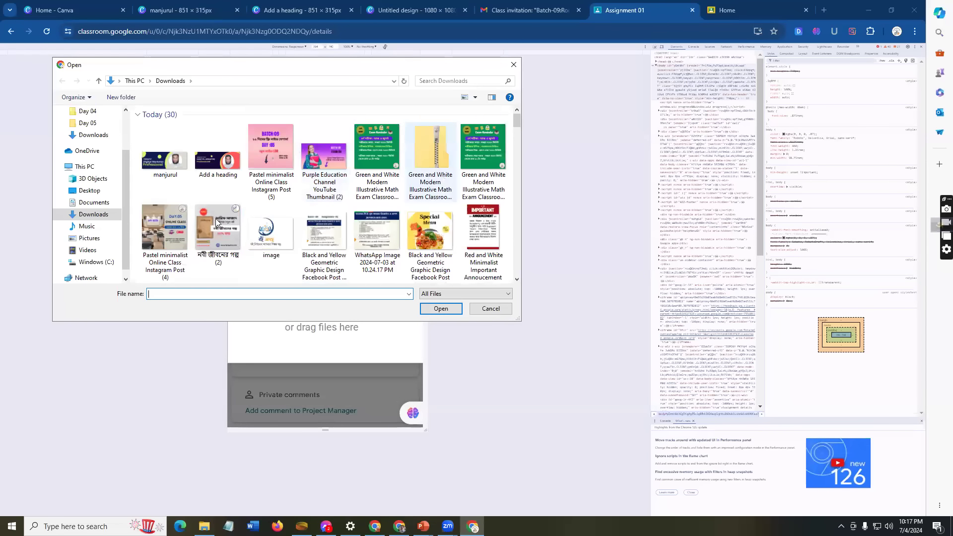
{"action": "left_click", "coordinate": [213, 215]}
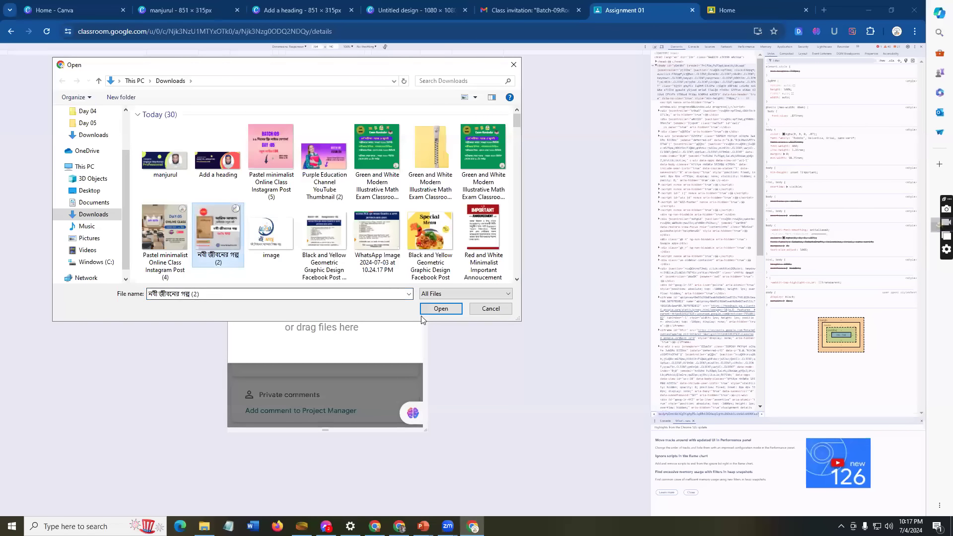
{"action": "left_click", "coordinate": [441, 309]}
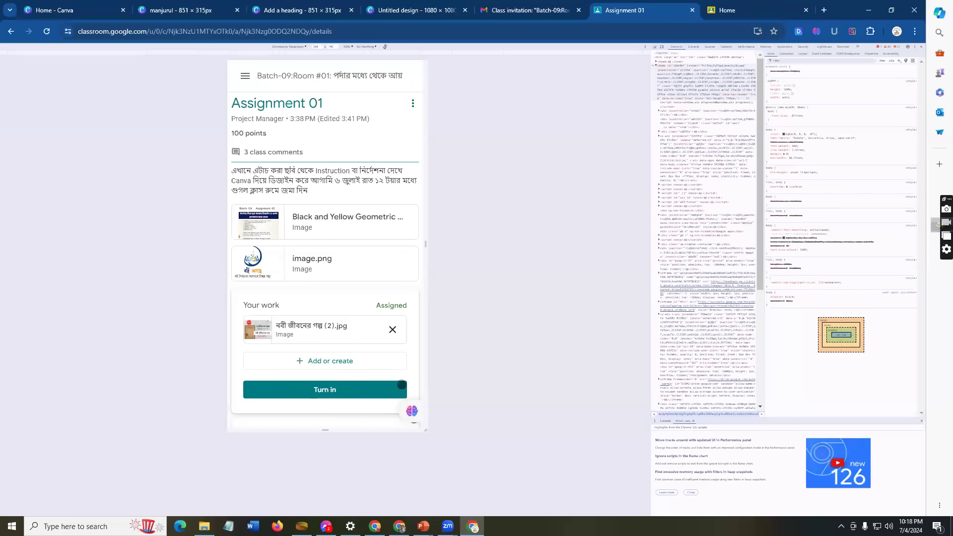
Step: Turn in Assignment 01 with the JPG, then unsubmit it and remove the JPG attachment
{"action": "left_click", "coordinate": [349, 393]}
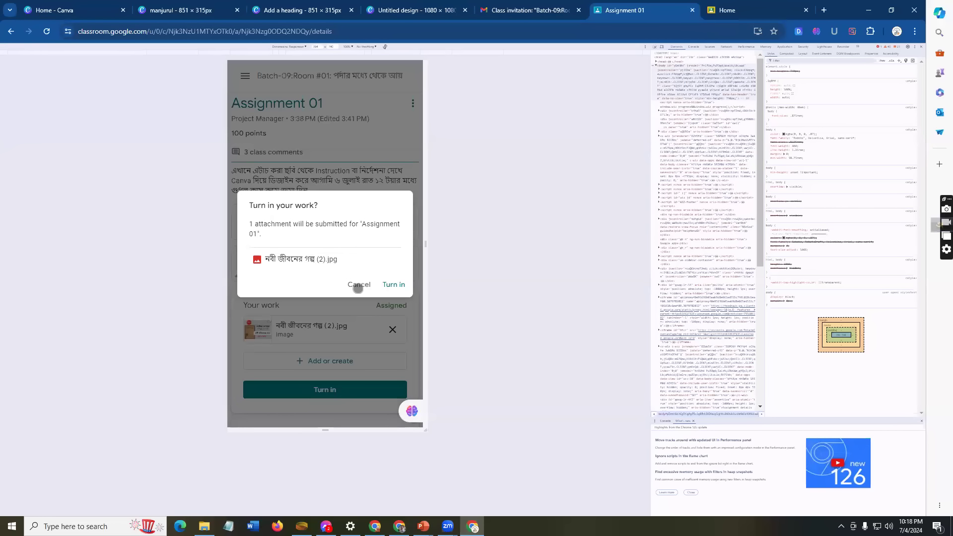
{"action": "left_click", "coordinate": [395, 284]}
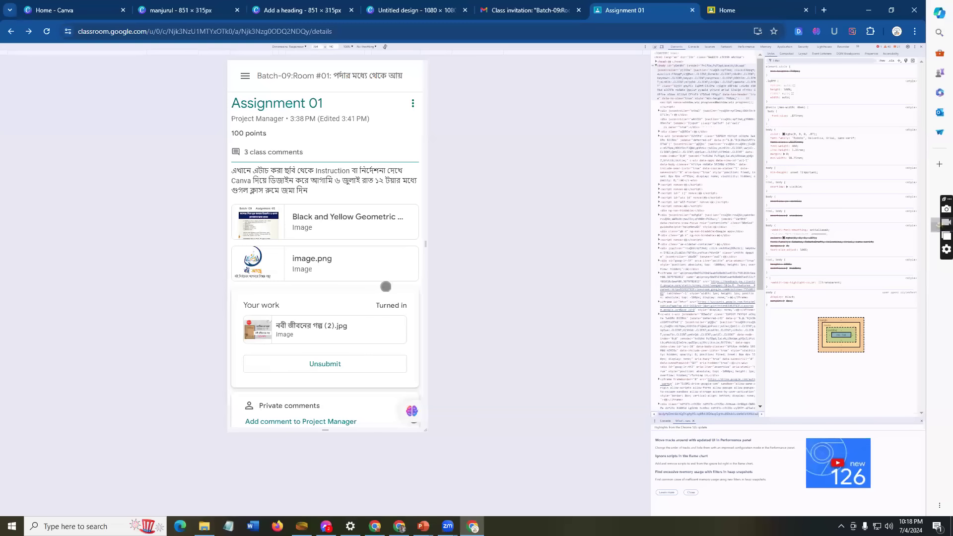
{"action": "left_click", "coordinate": [354, 366]}
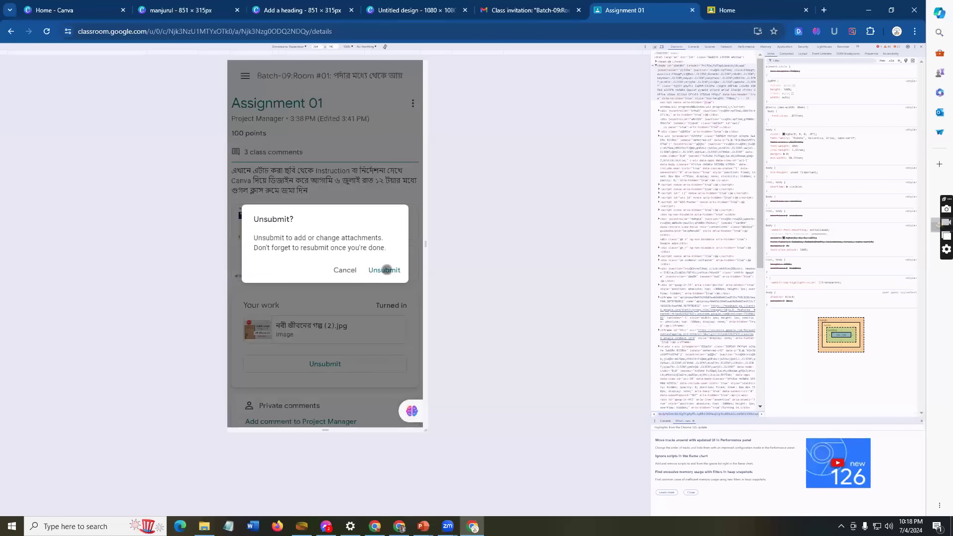
{"action": "left_click", "coordinate": [384, 270]}
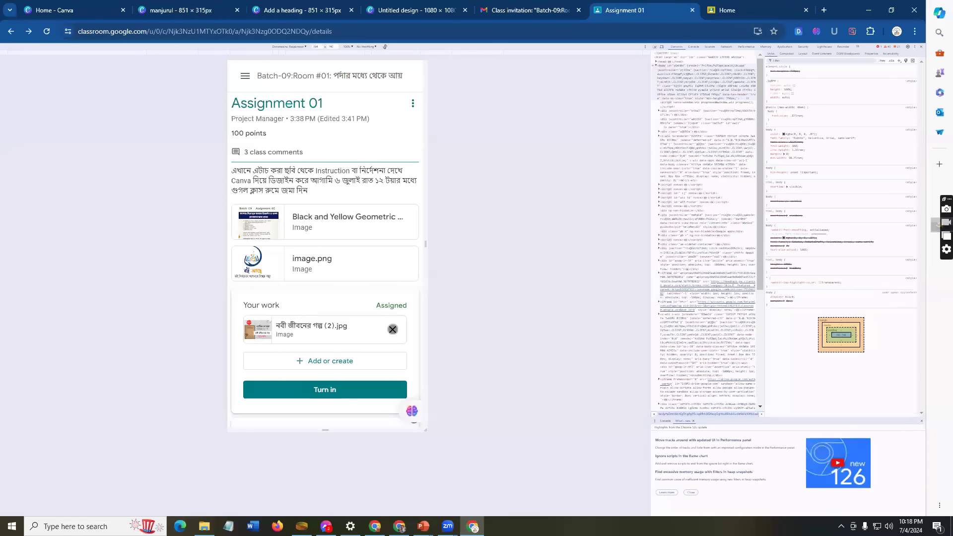
{"action": "left_click", "coordinate": [392, 328]}
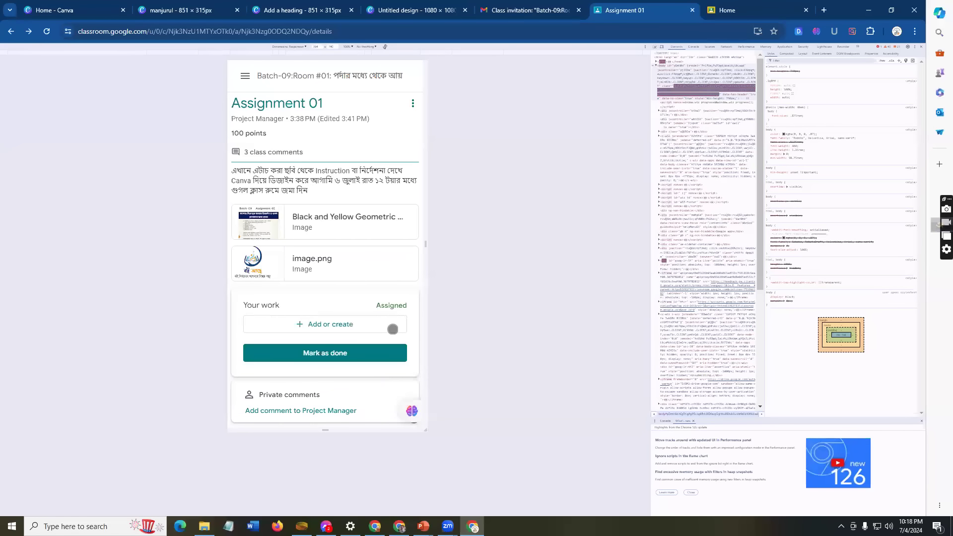
Step: Reattach নবী জীবনের গল্প (2).jpg from Downloads and turn in Assignment 01
{"action": "left_click", "coordinate": [920, 47]}
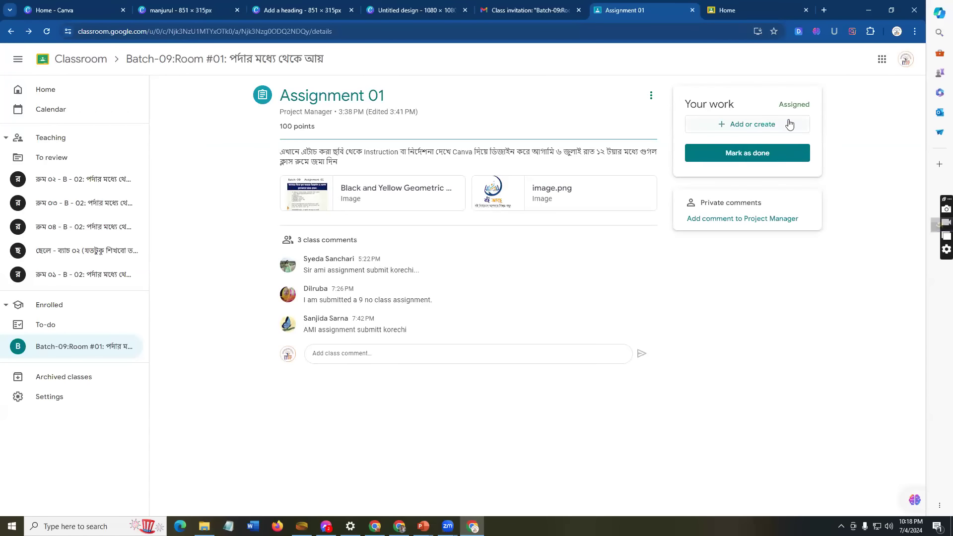
{"action": "left_click", "coordinate": [759, 126]}
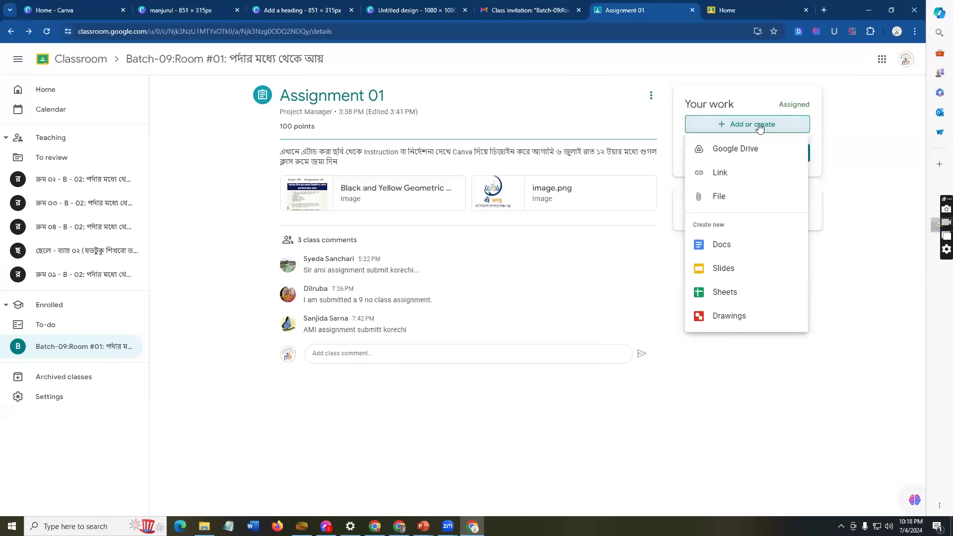
{"action": "left_click", "coordinate": [740, 197]}
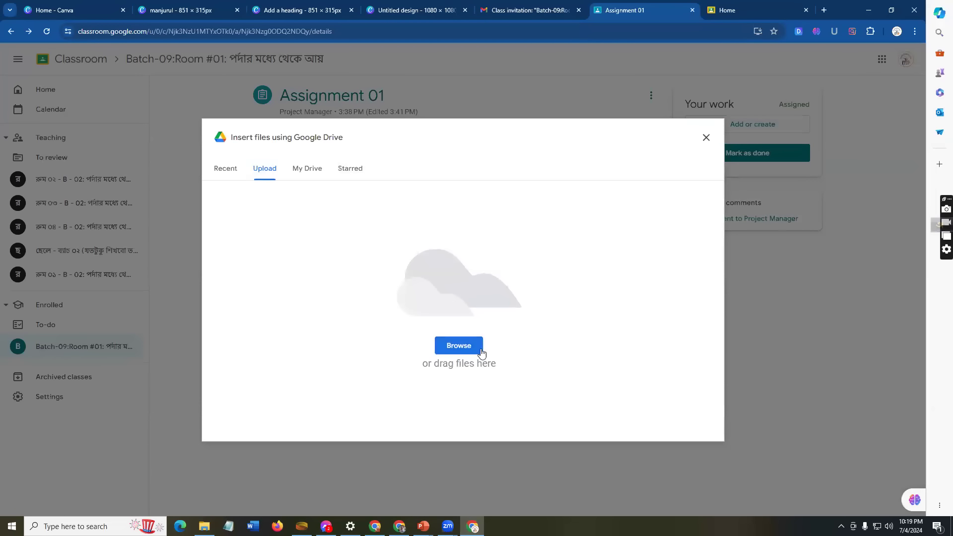
{"action": "left_click", "coordinate": [457, 346]}
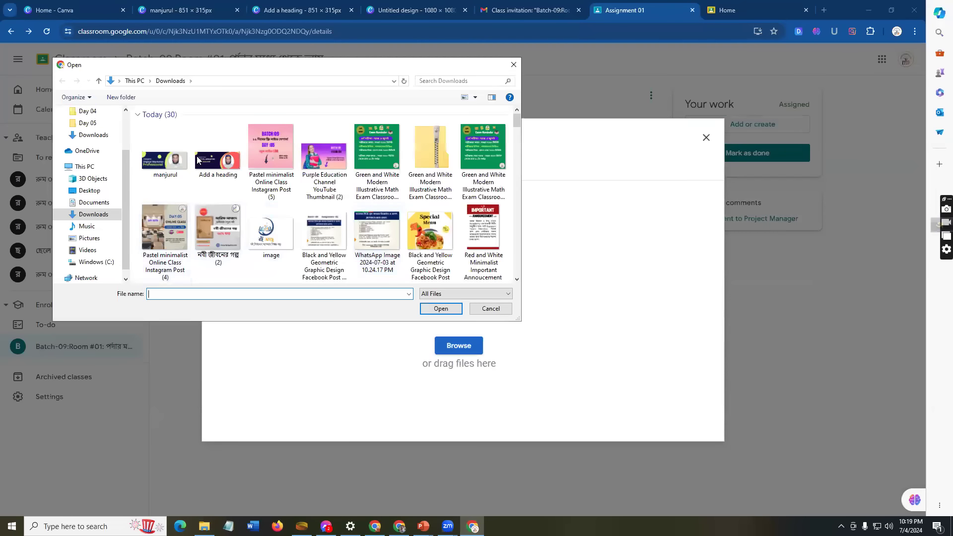
{"action": "left_click", "coordinate": [214, 224]}
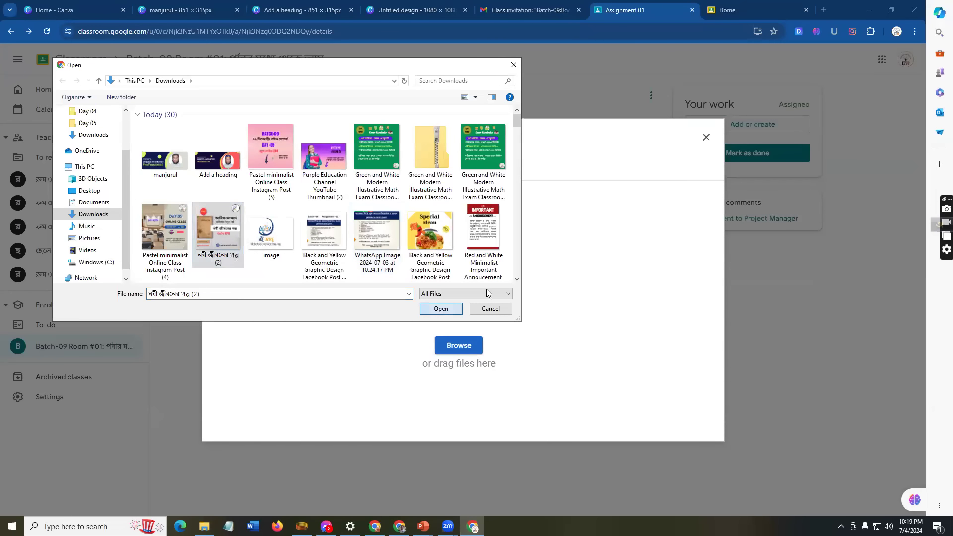
{"action": "left_click", "coordinate": [442, 309]}
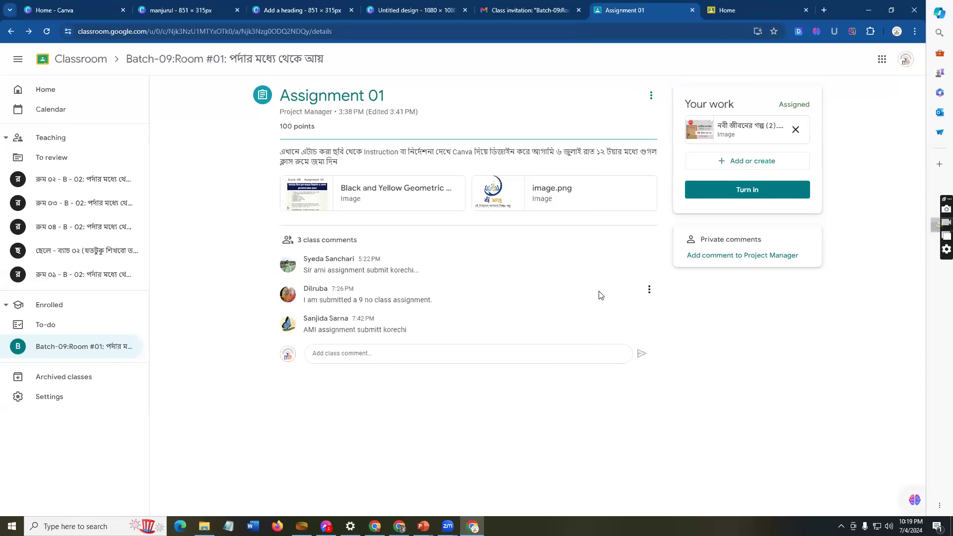
{"action": "left_click", "coordinate": [783, 188]}
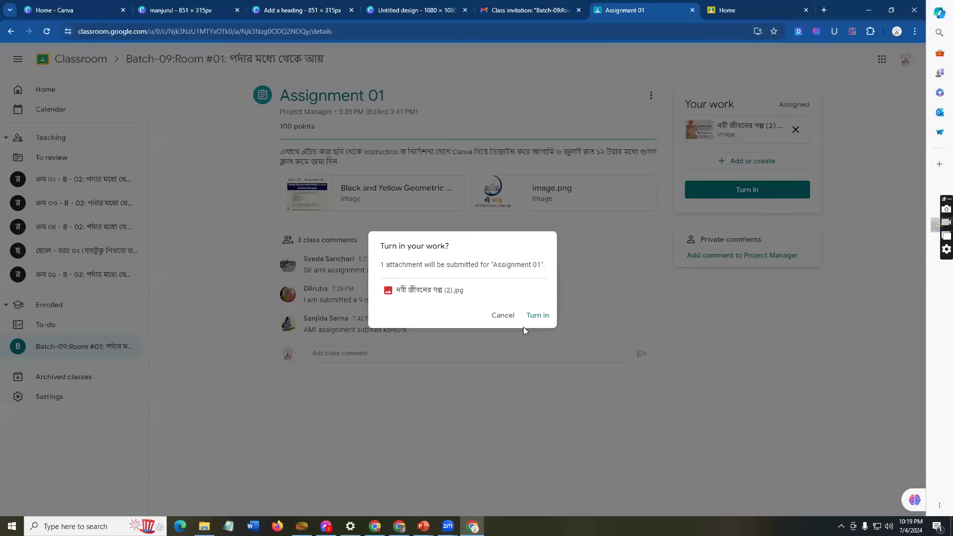
{"action": "left_click", "coordinate": [537, 315]}
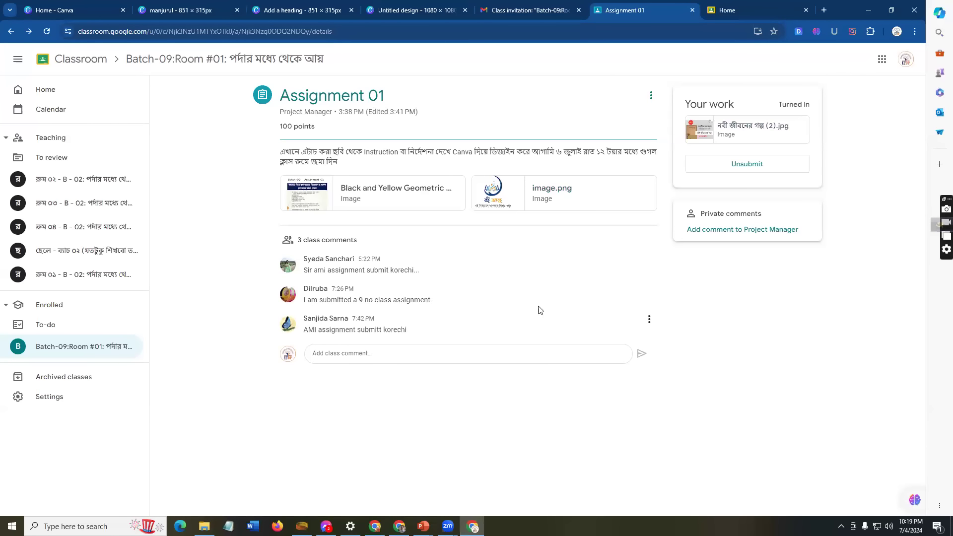
Step: Unsubmit the turned-in Assignment 01 and remove its attached JPG
{"action": "left_click", "coordinate": [651, 96]}
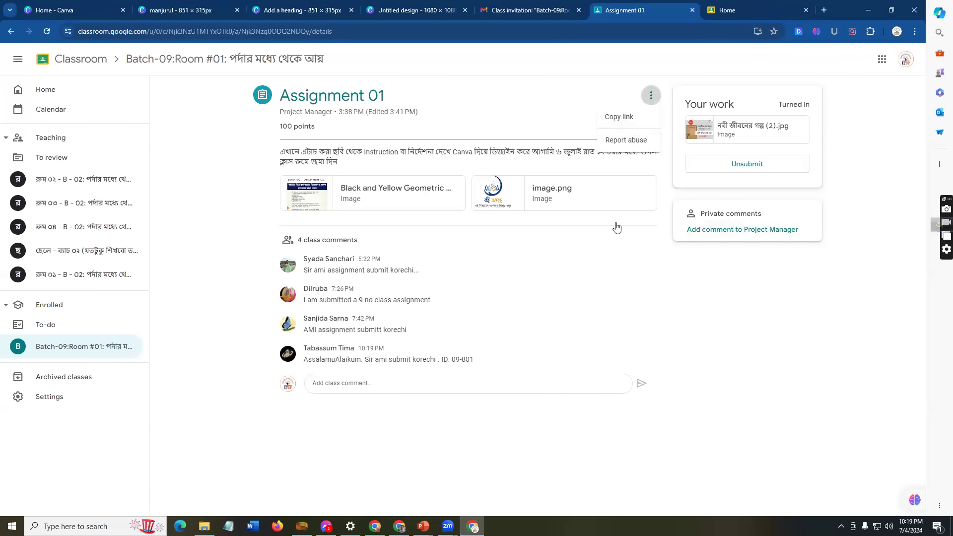
{"action": "left_click", "coordinate": [628, 244]}
{"action": "left_click", "coordinate": [768, 164]}
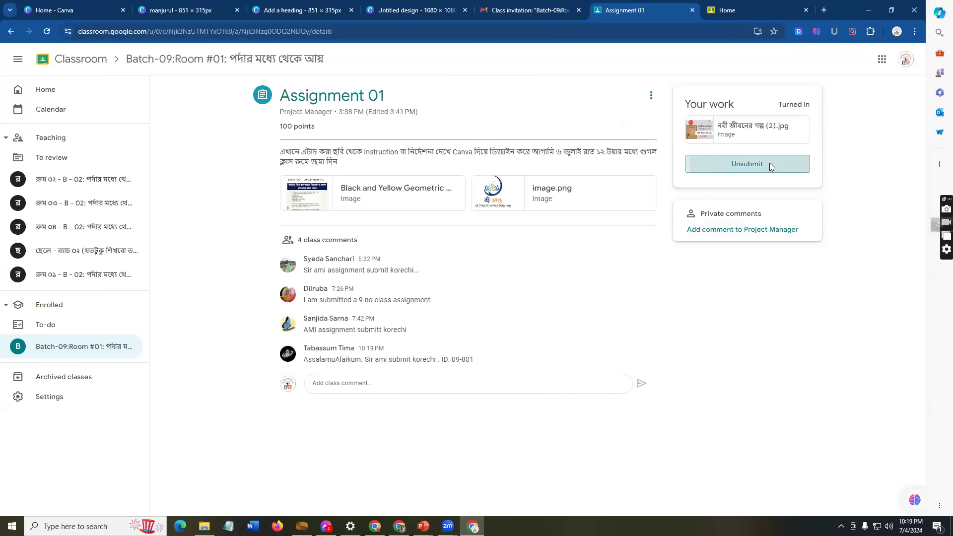
{"action": "left_click", "coordinate": [509, 312]}
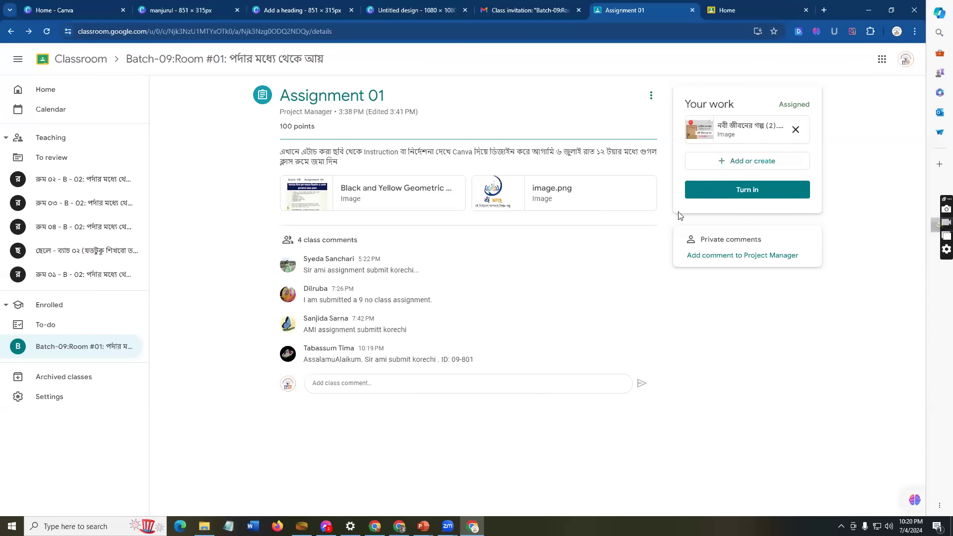
{"action": "left_click", "coordinate": [795, 130]}
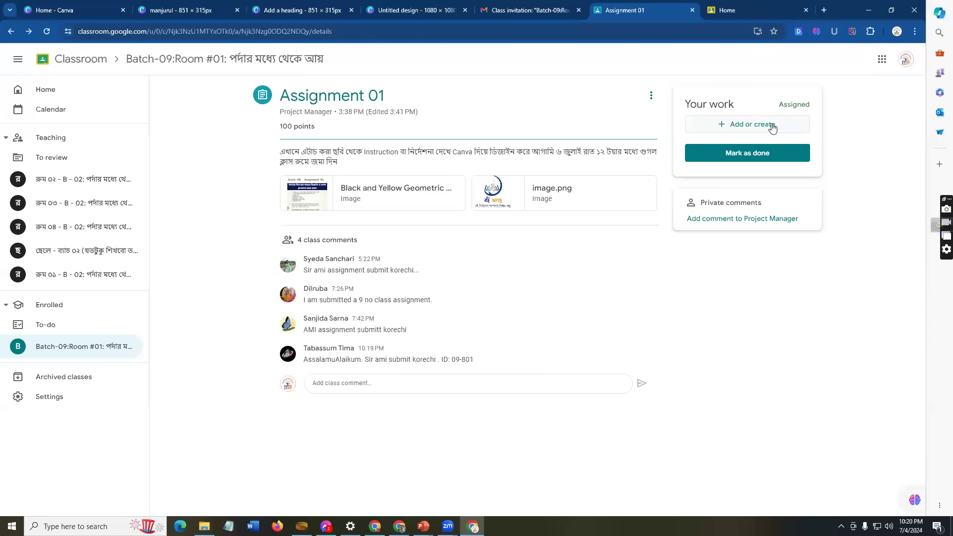
Step: Open the dialog for adding a link to the work, after backing out of the Drive picker
{"action": "left_click", "coordinate": [772, 127]}
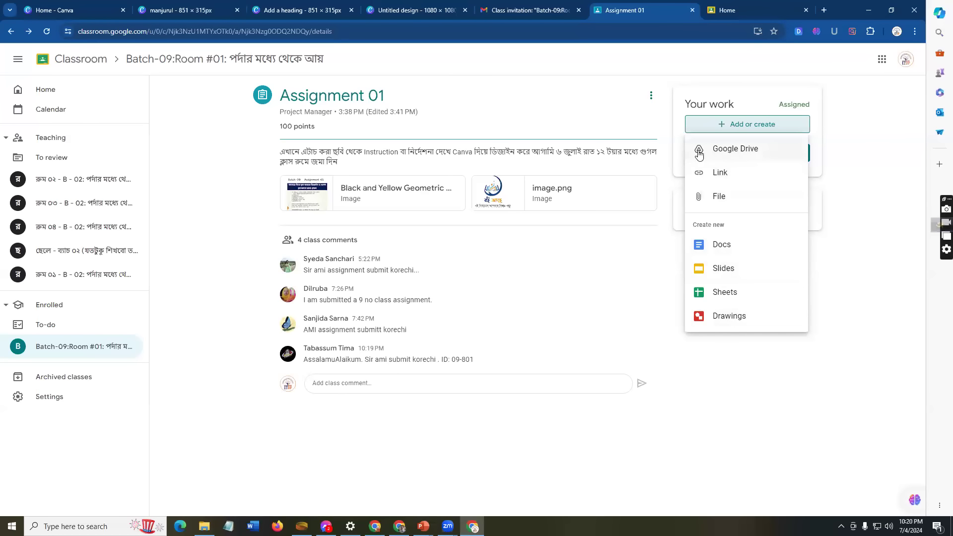
{"action": "left_click", "coordinate": [752, 151]}
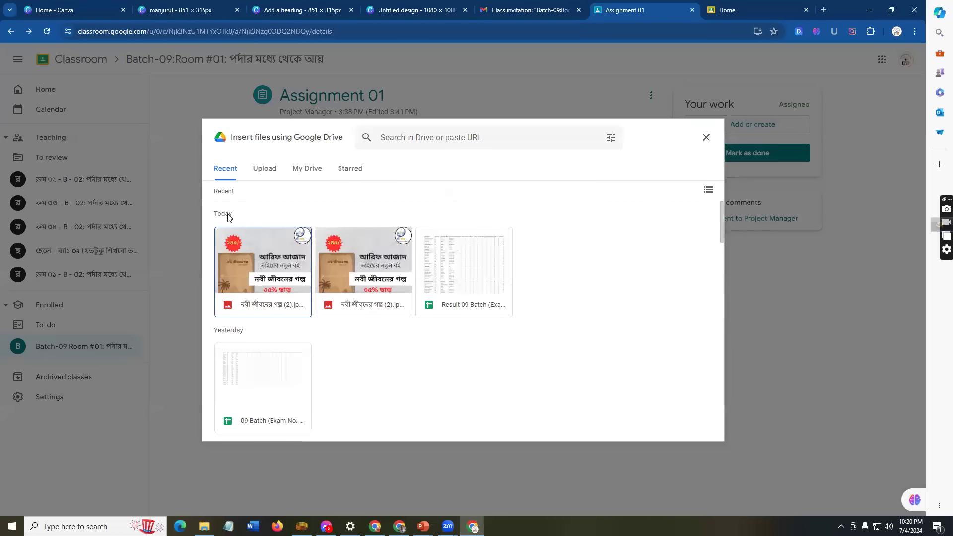
{"action": "left_click", "coordinate": [264, 169]}
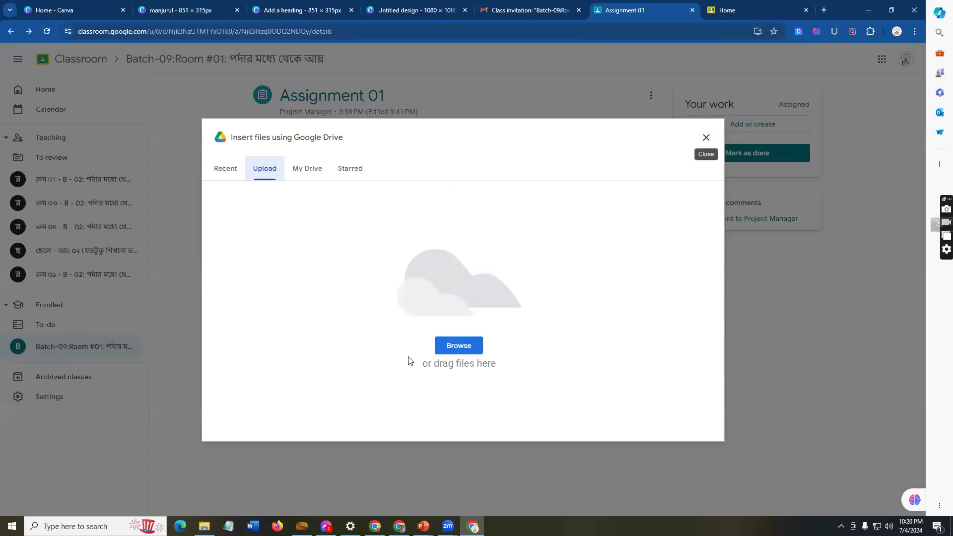
{"action": "left_click", "coordinate": [706, 139]}
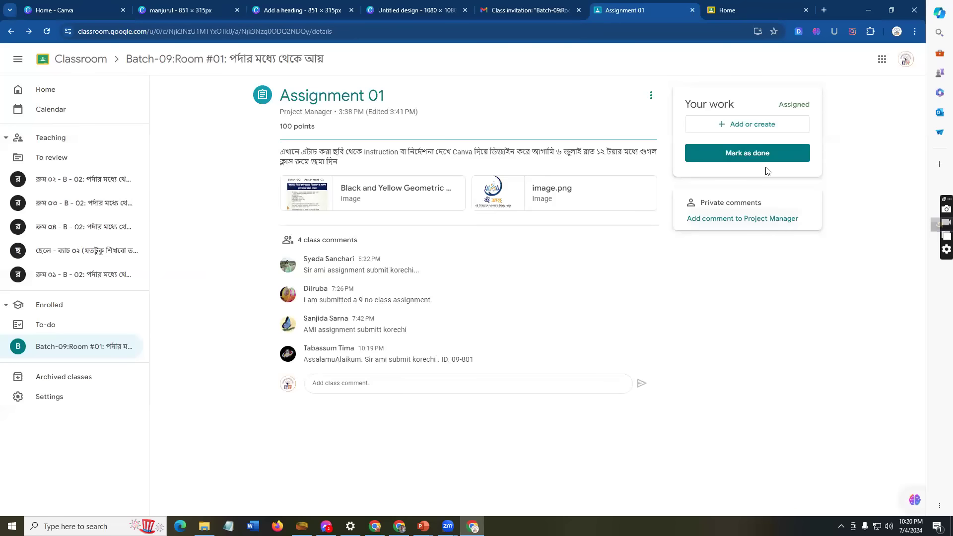
{"action": "left_click", "coordinate": [757, 129]}
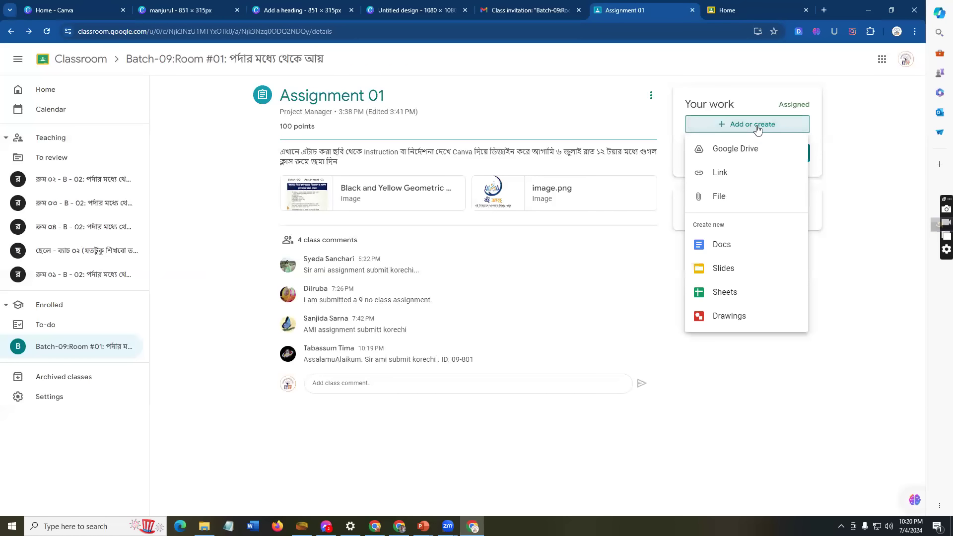
{"action": "left_click", "coordinate": [736, 176]}
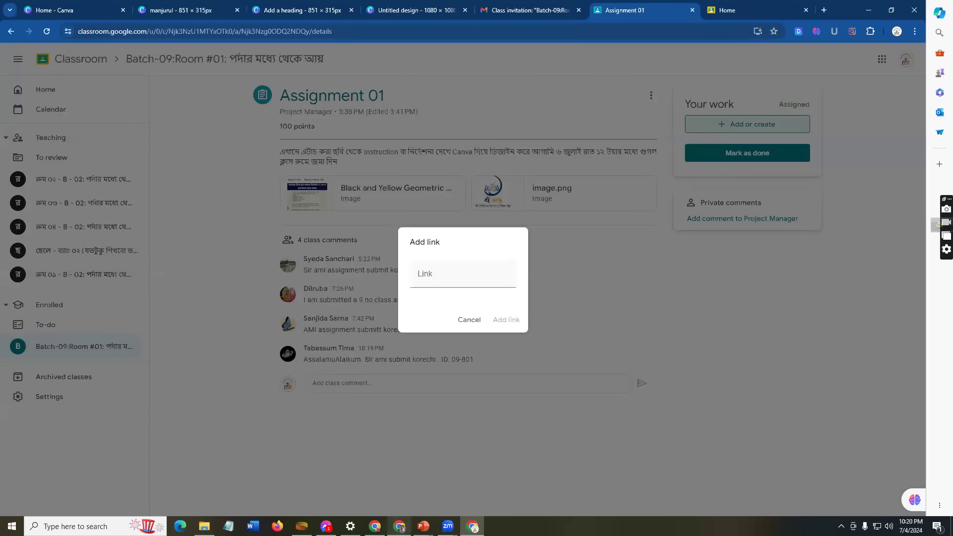
Step: Apply the Kids Swimming Lesson template to the Canva design
{"action": "mouse_move", "coordinate": [472, 525]}
{"action": "left_click", "coordinate": [385, 14]}
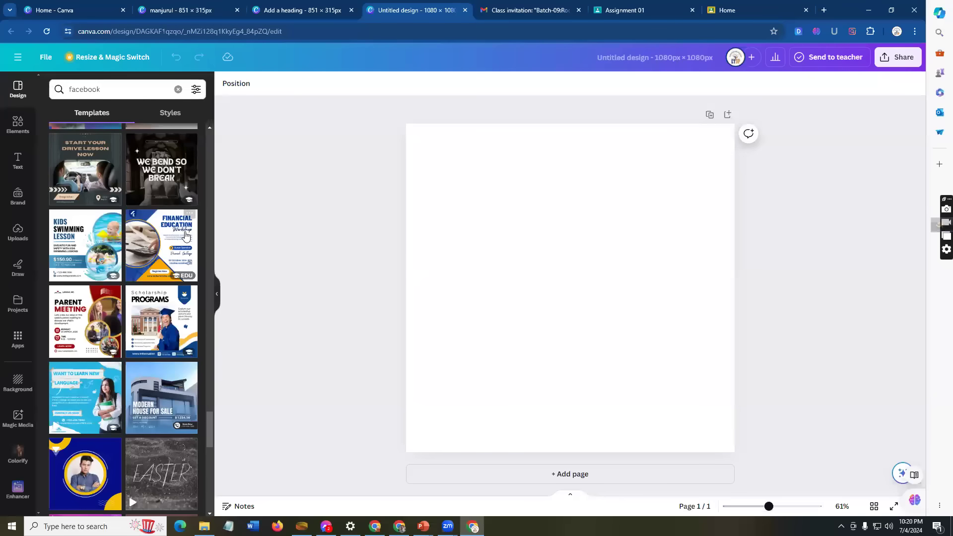
{"action": "left_click", "coordinate": [63, 233]}
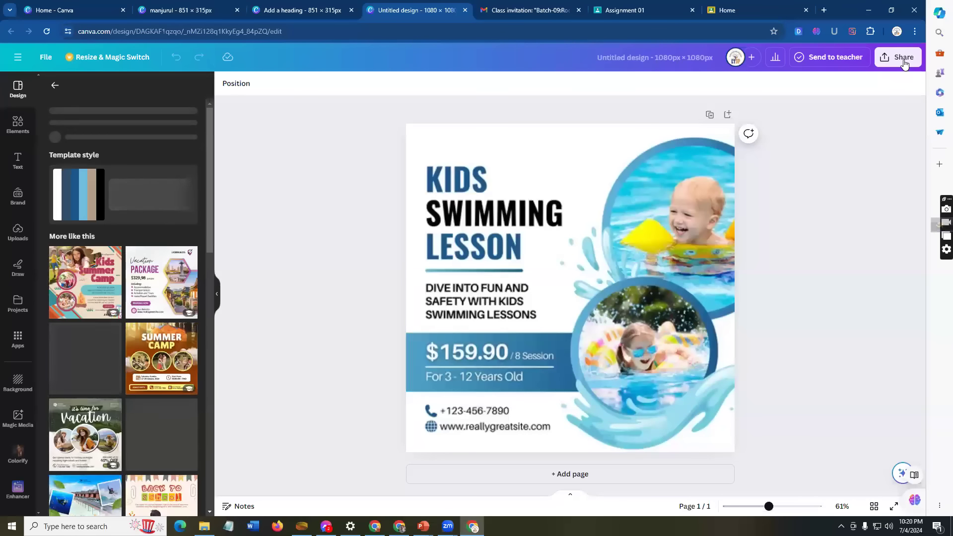
Step: Share the design so anyone with the link can edit, and copy its link
{"action": "left_click", "coordinate": [903, 57]}
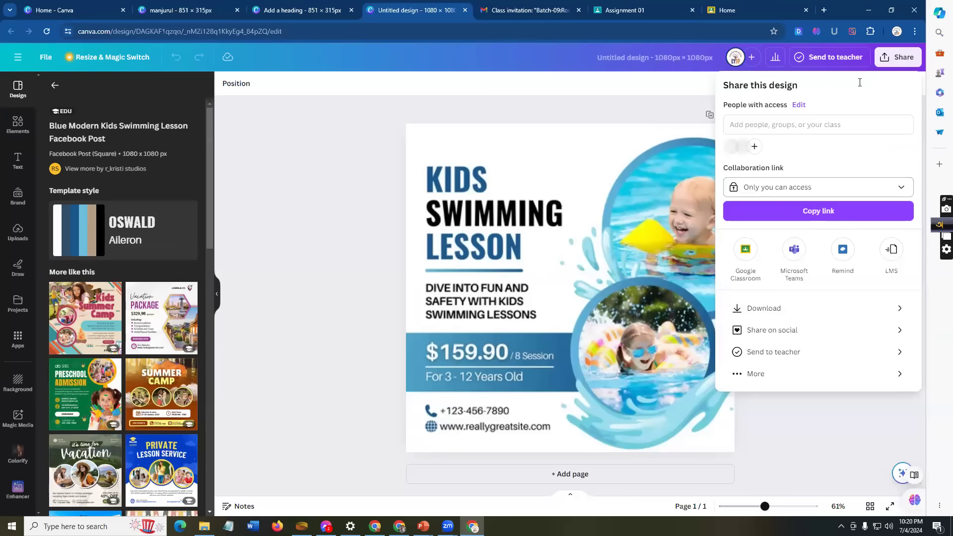
{"action": "left_click", "coordinate": [897, 190]}
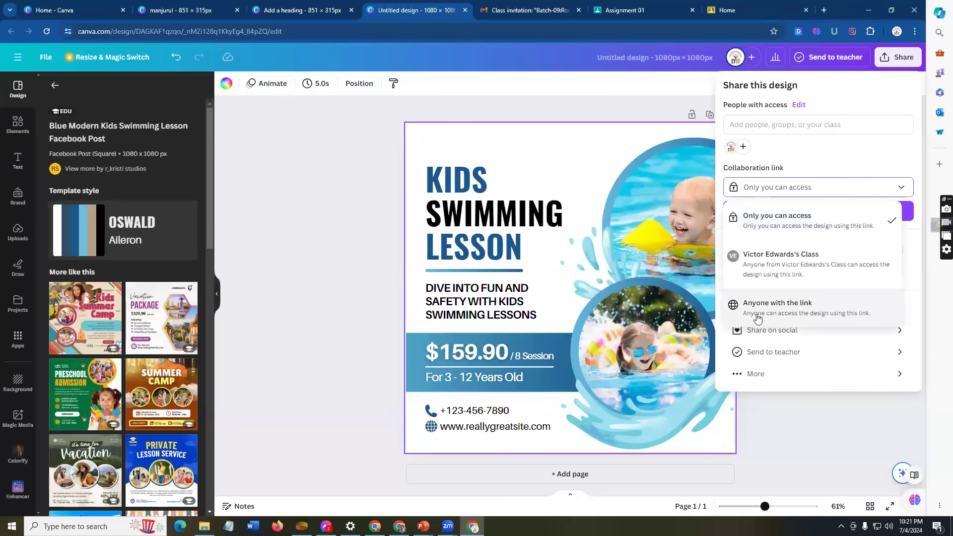
{"action": "left_click", "coordinate": [803, 309]}
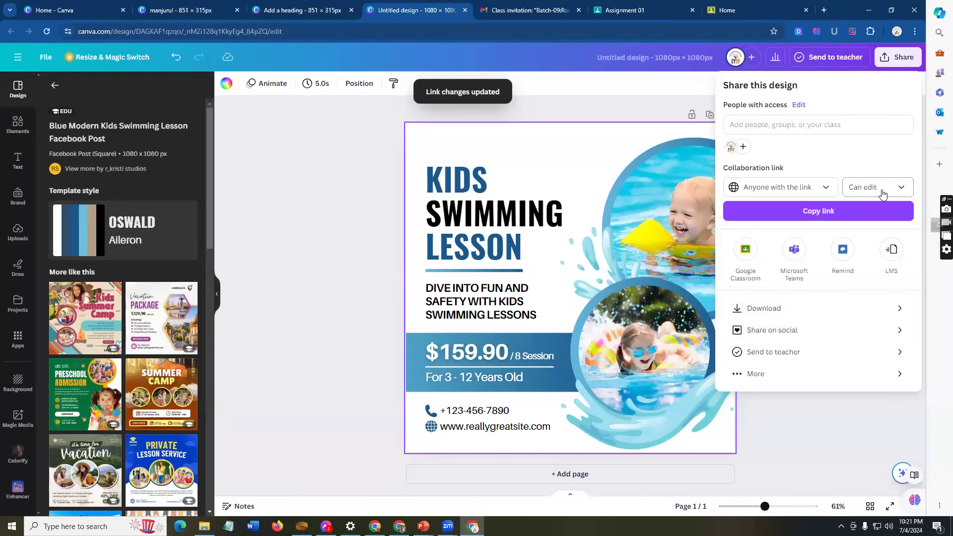
{"action": "left_click", "coordinate": [908, 190]}
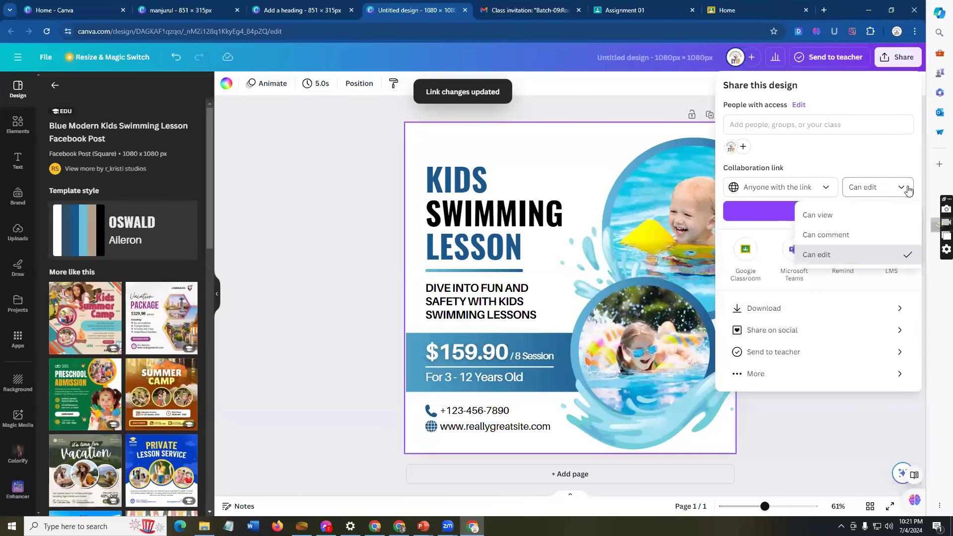
{"action": "left_click", "coordinate": [758, 208]}
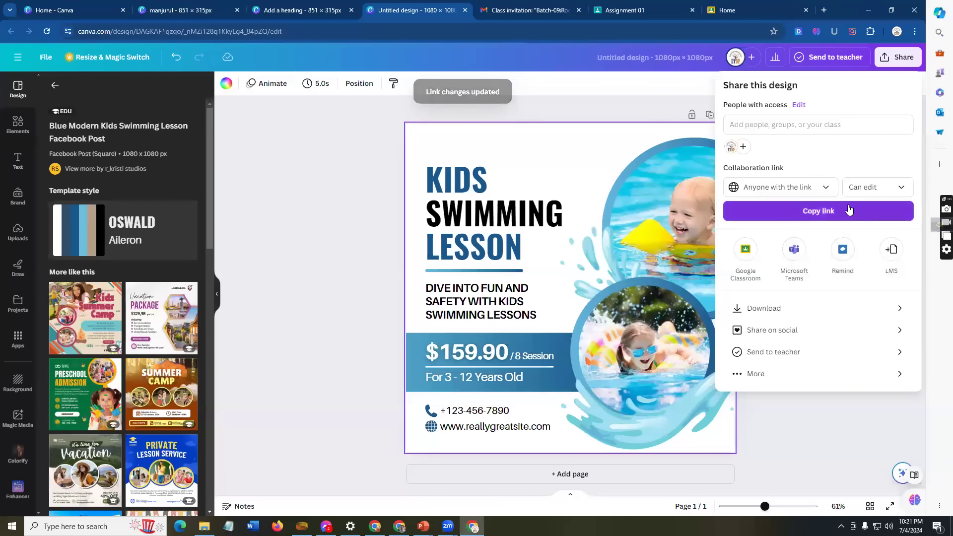
{"action": "left_click", "coordinate": [849, 213]}
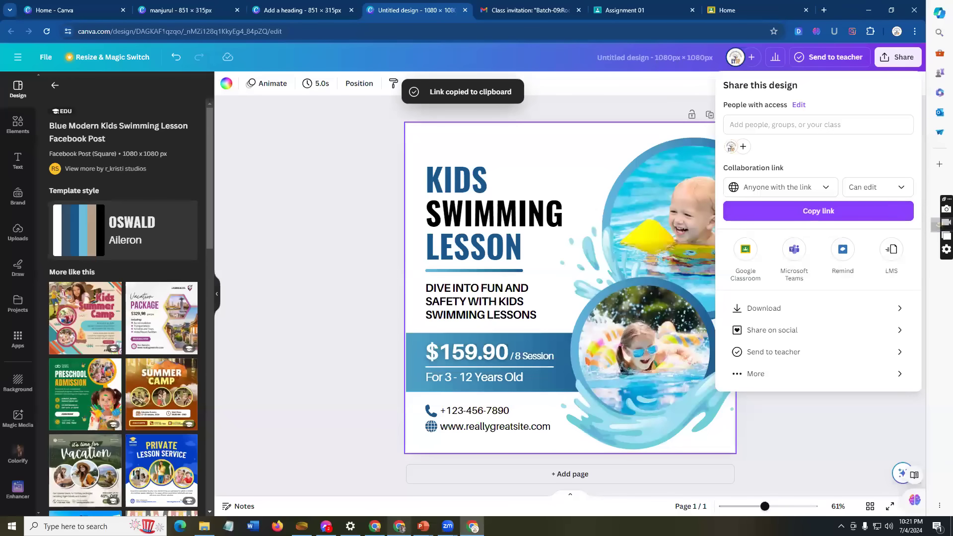
{"action": "left_click", "coordinate": [399, 526]}
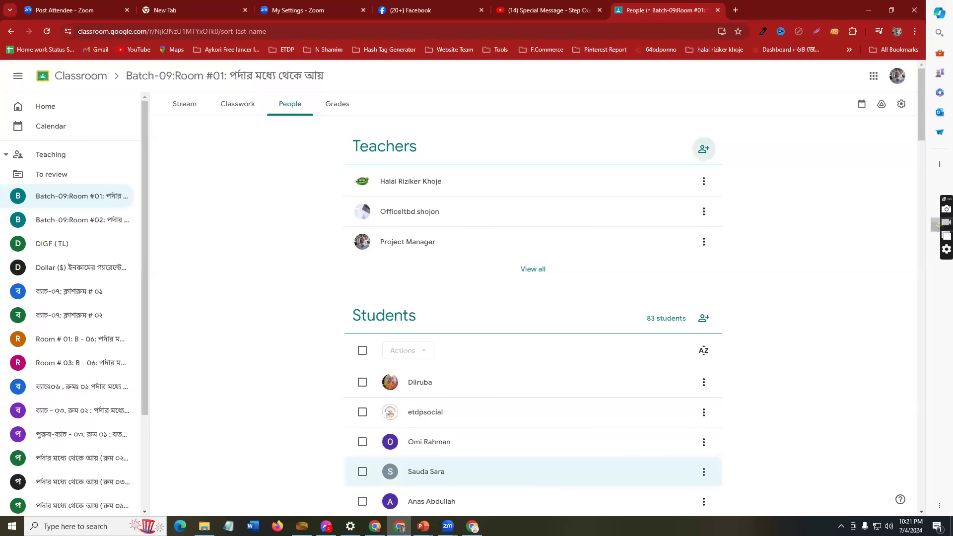
{"action": "key", "text": "alt+Tab"}
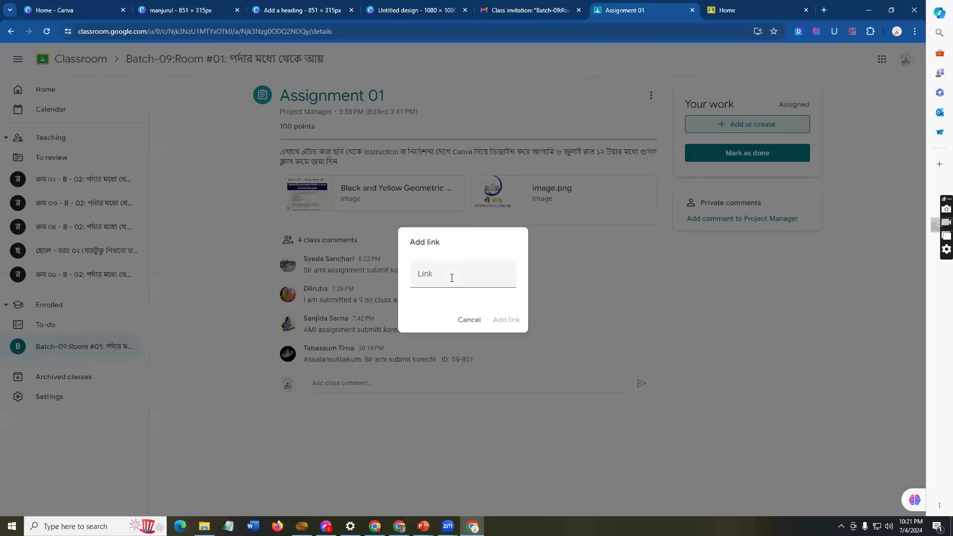
Step: Paste the copied Canva share link as the attachment and turn in Assignment 01
{"action": "left_click", "coordinate": [452, 278]}
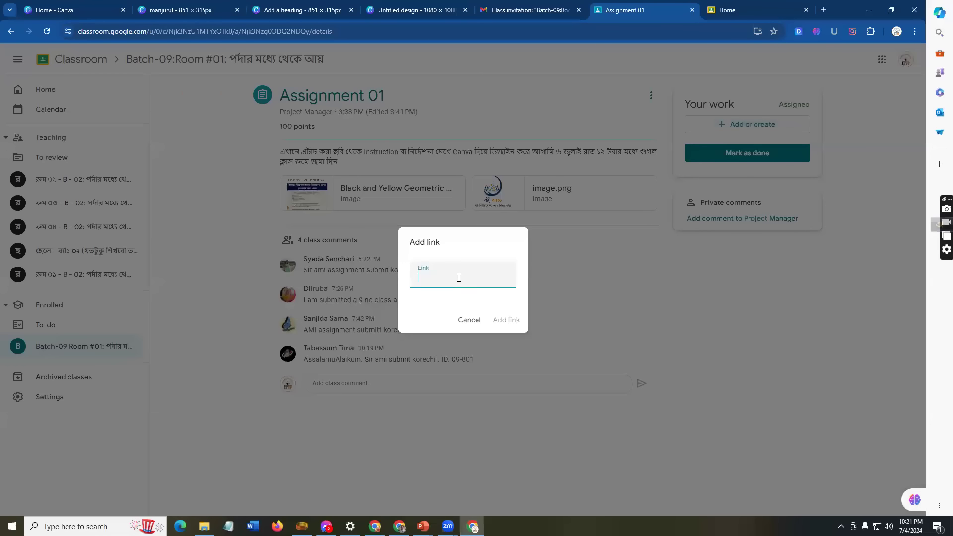
{"action": "key", "text": "ctrl+v"}
{"action": "left_click", "coordinate": [503, 318]}
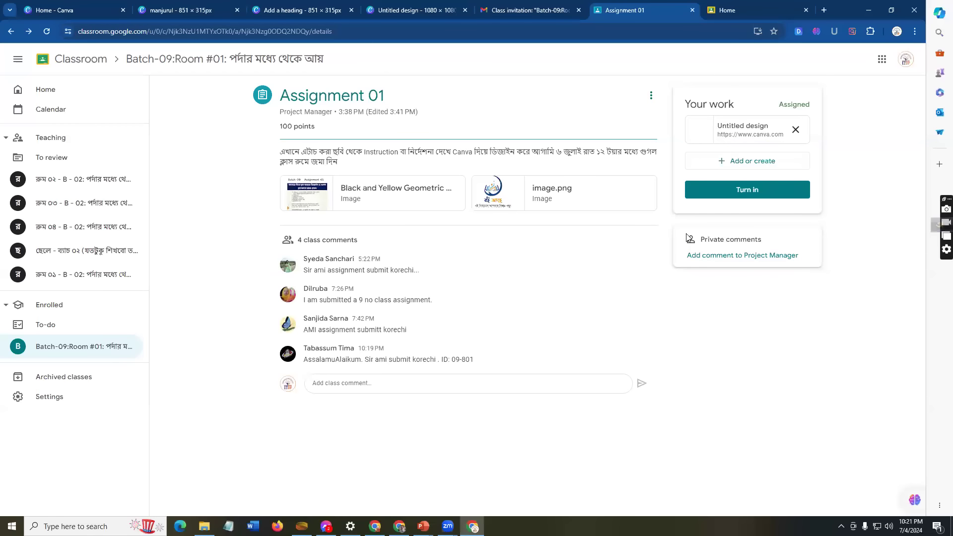
{"action": "left_click", "coordinate": [733, 190]}
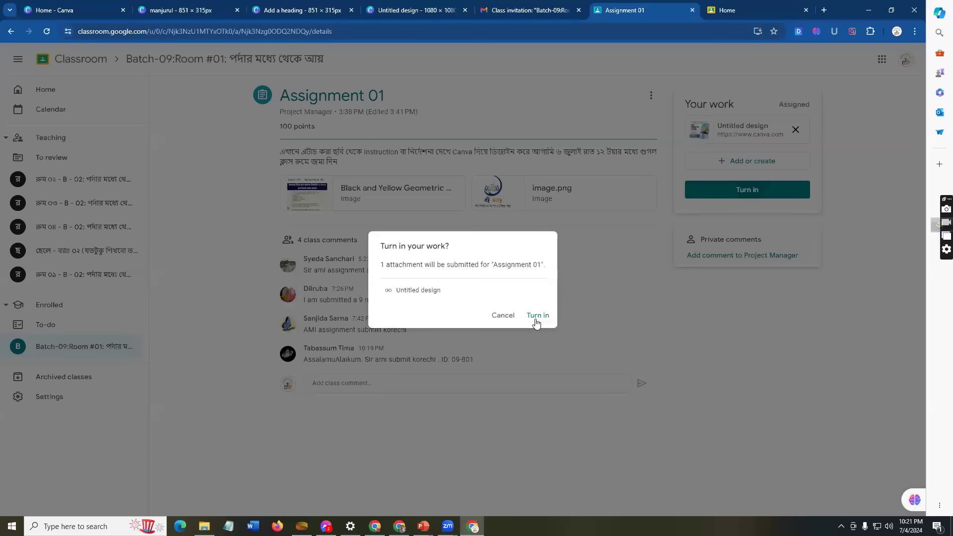
{"action": "left_click", "coordinate": [536, 316]}
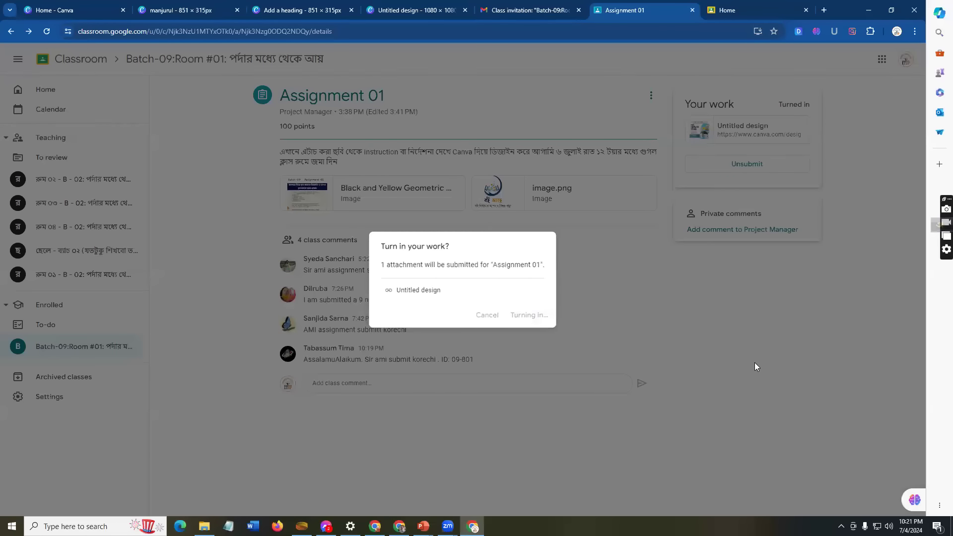